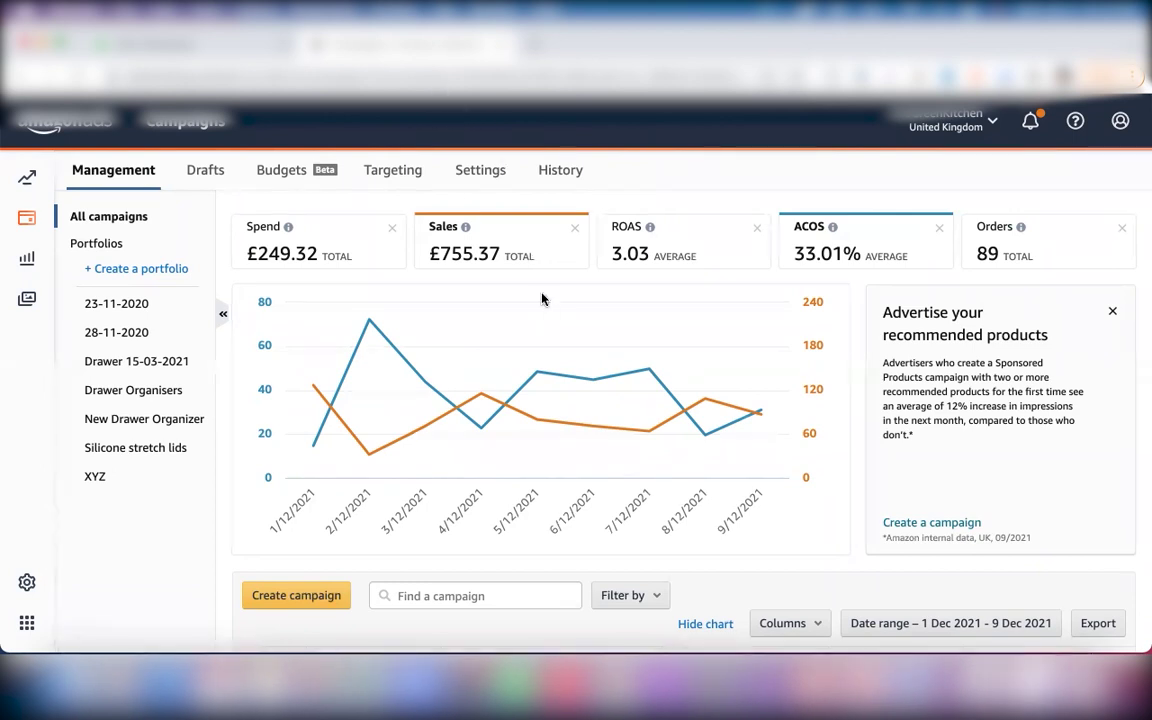
# Review the account's sales and ACOS chart and the campaign list with its statuses, targeting types and daily budgets
pyautogui.scroll(-1, 490, 338)
pyautogui.scroll(-7, 490, 338)
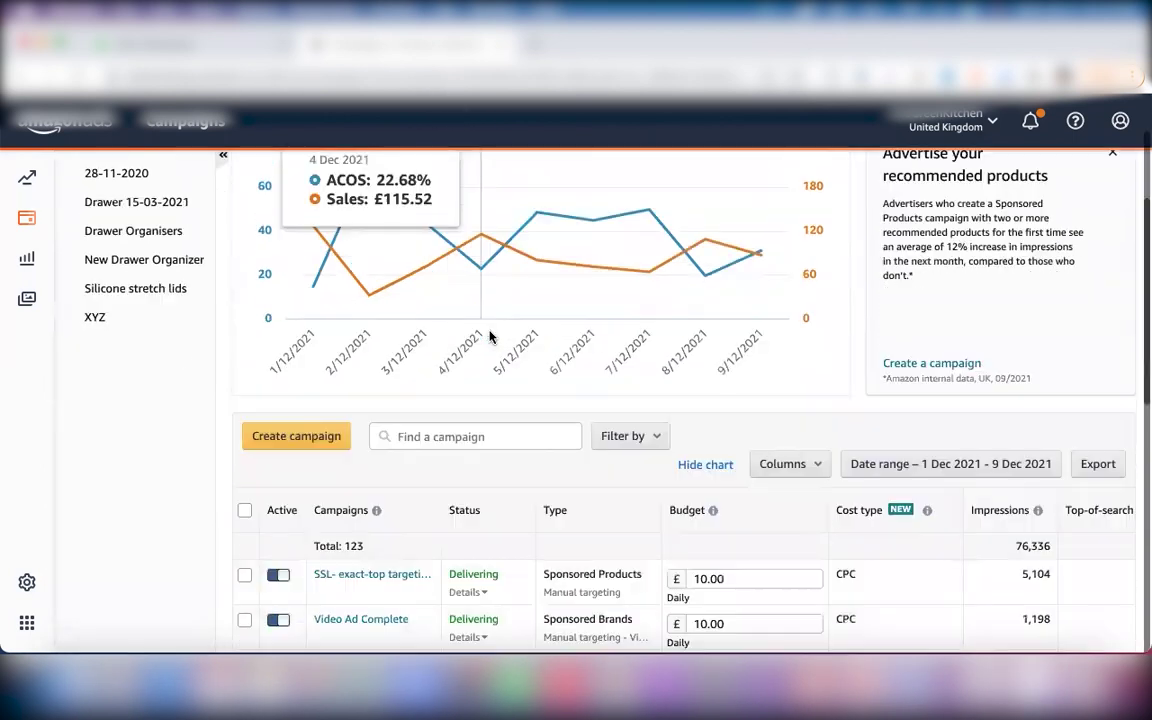
pyautogui.scroll(4, 490, 338)
pyautogui.scroll(4, 490, 338)
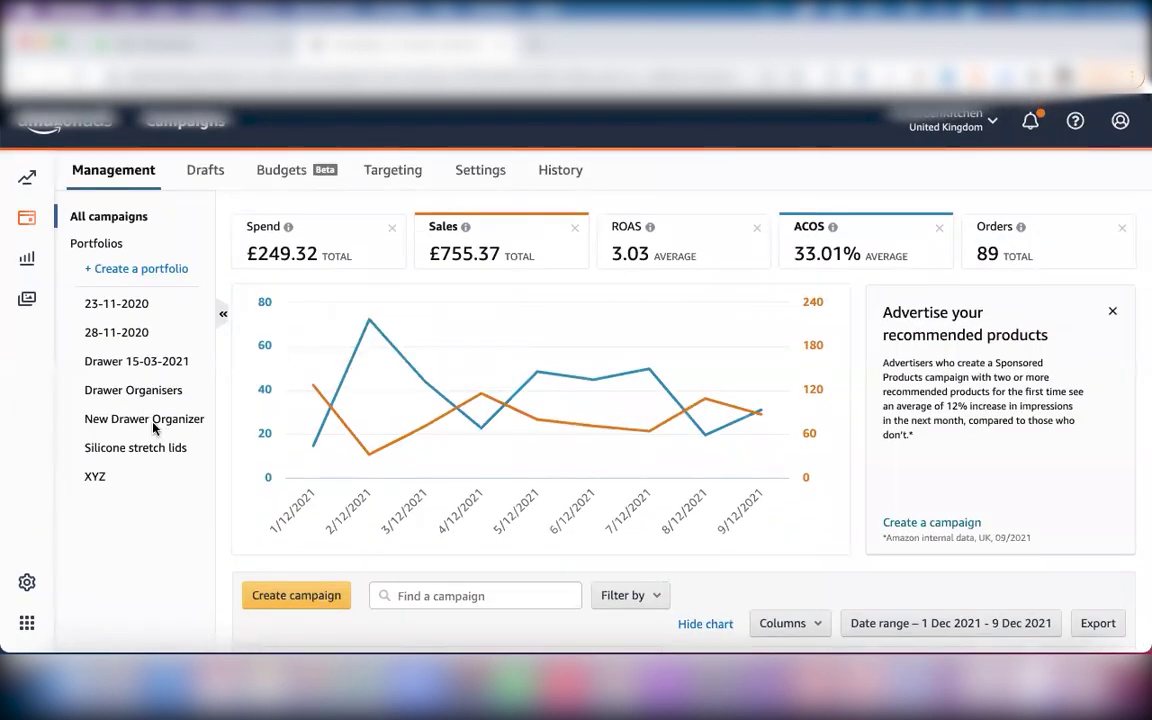
pyautogui.scroll(-10, 347, 391)
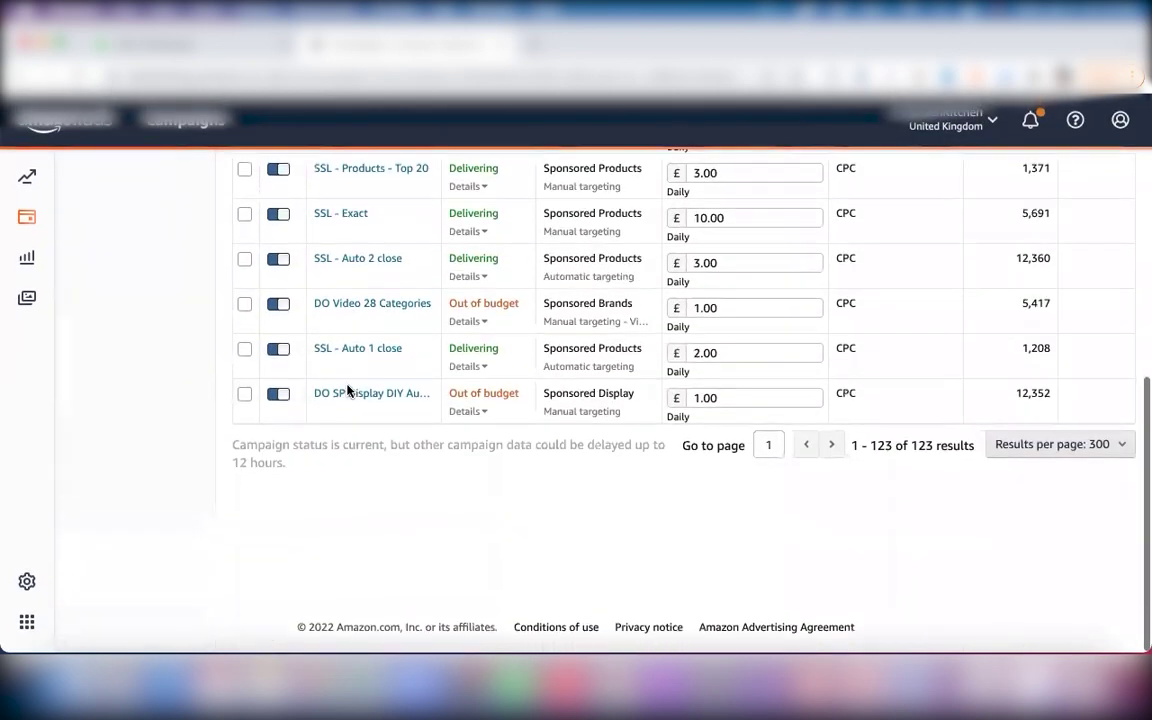
pyautogui.scroll(4, 347, 391)
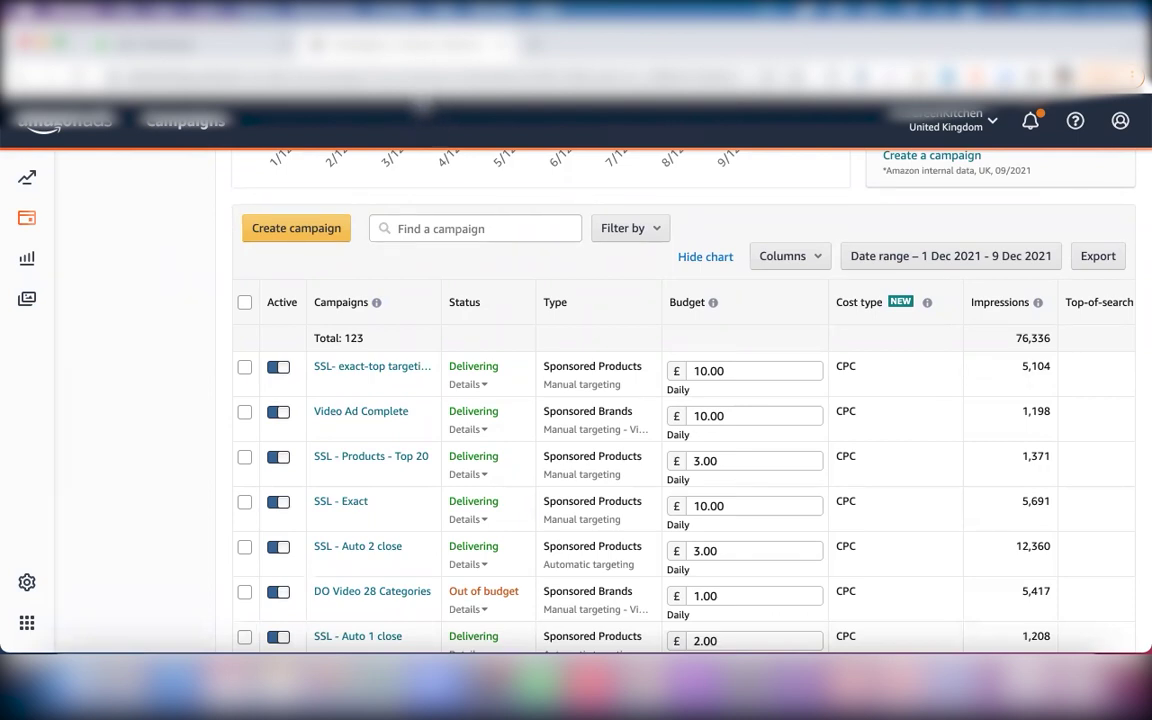
pyautogui.scroll(-1, 499, 316)
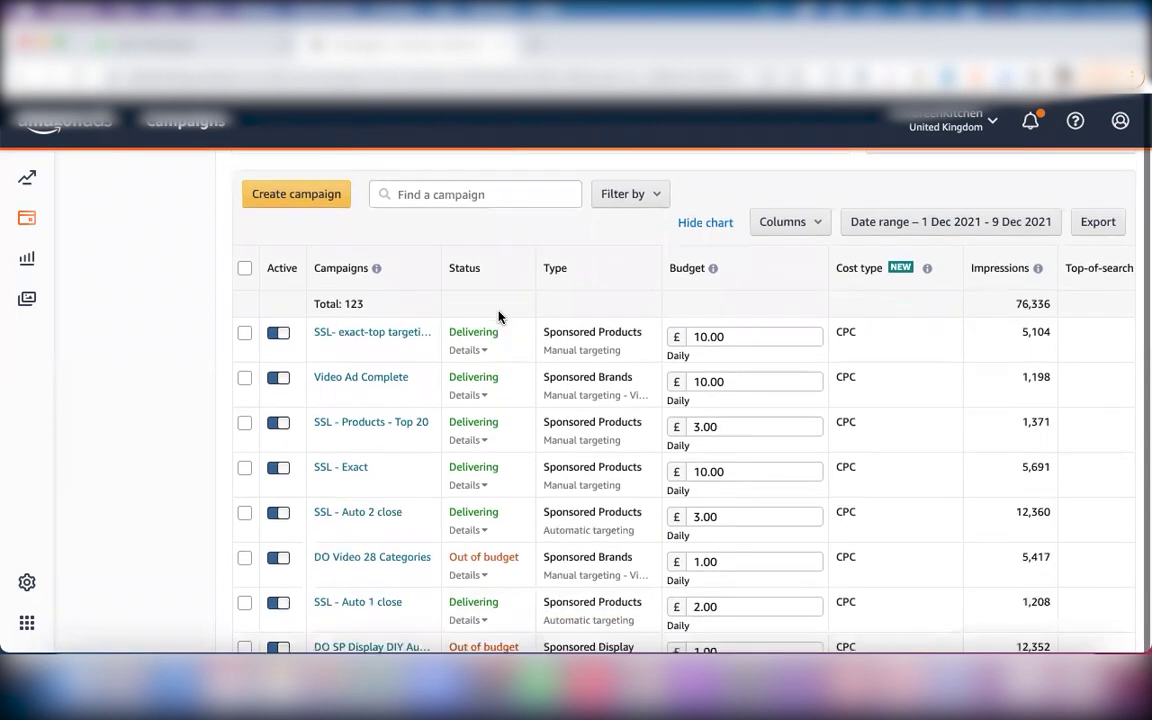
pyautogui.scroll(1, 499, 316)
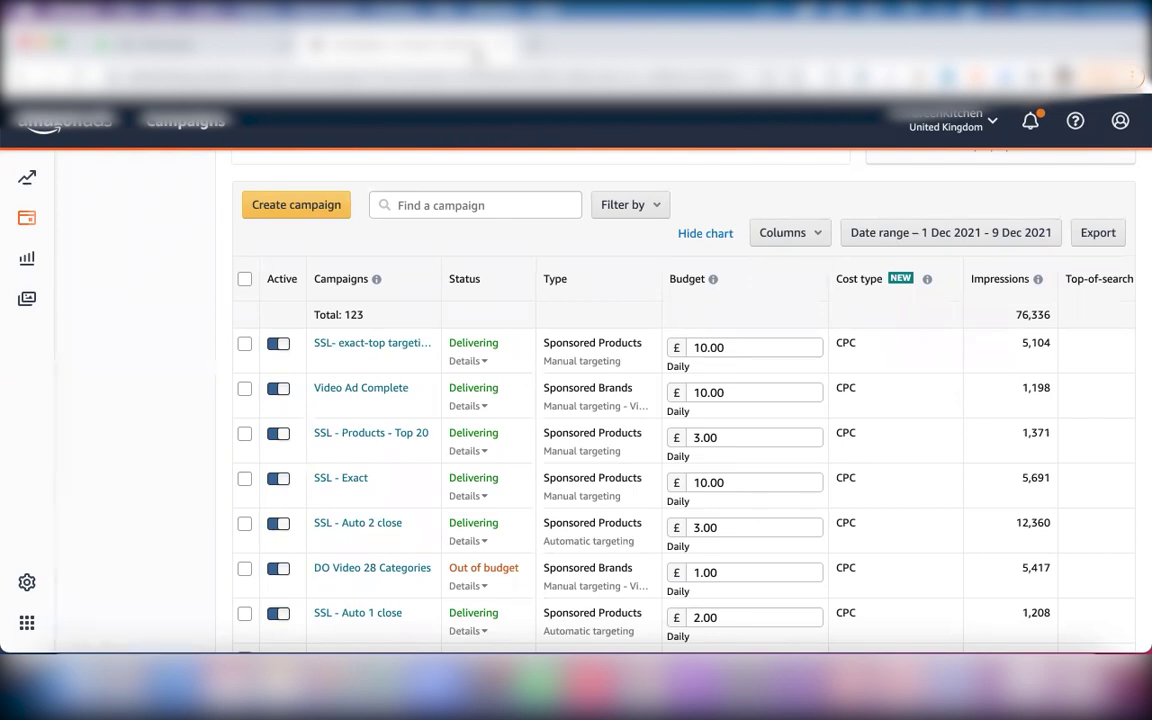
# Switch to the Word notes and add a "Scaling:" heading below the Auto note about negative exact ranking keywords
pyautogui.click(952, 690)
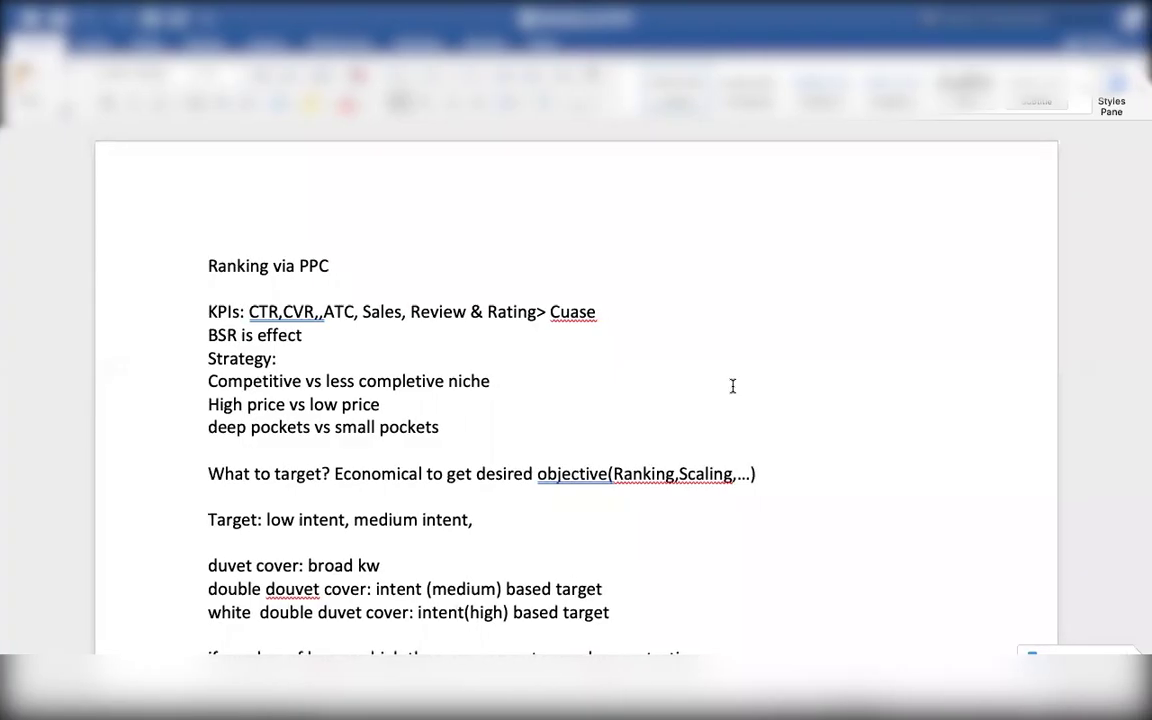
pyautogui.scroll(-10, 486, 420)
pyautogui.scroll(-10, 486, 420)
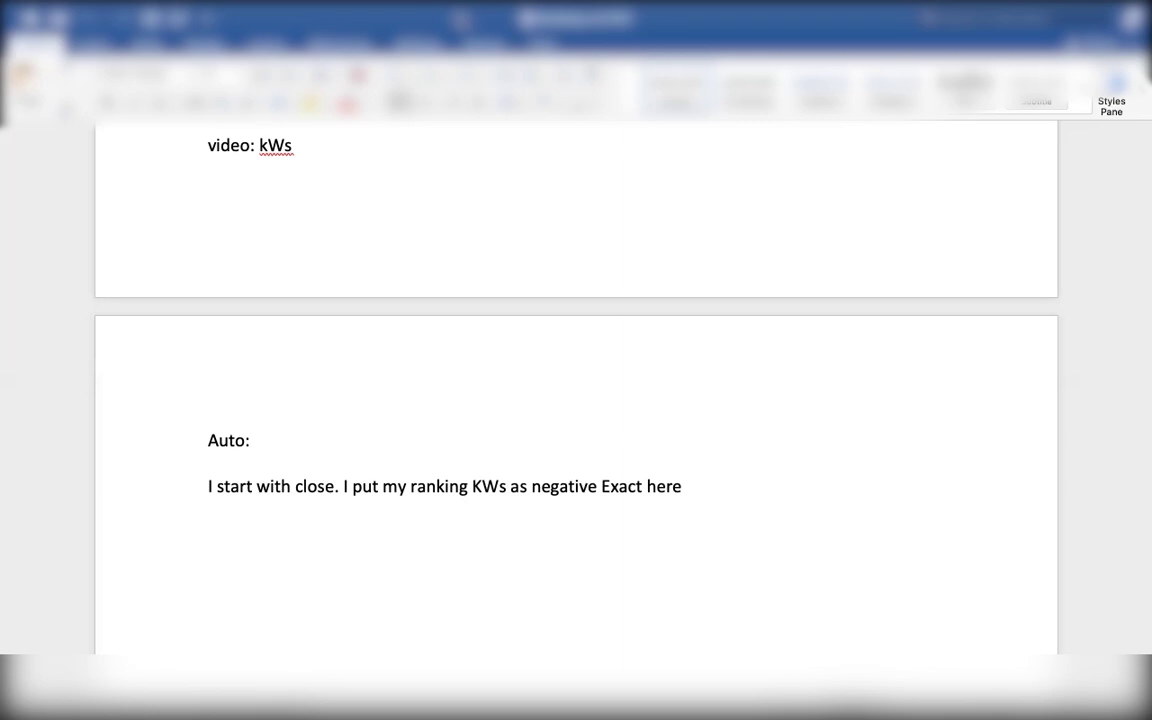
pyautogui.click(709, 490)
pyautogui.press('Return')
pyautogui.press('Return')
pyautogui.write('Scaling')
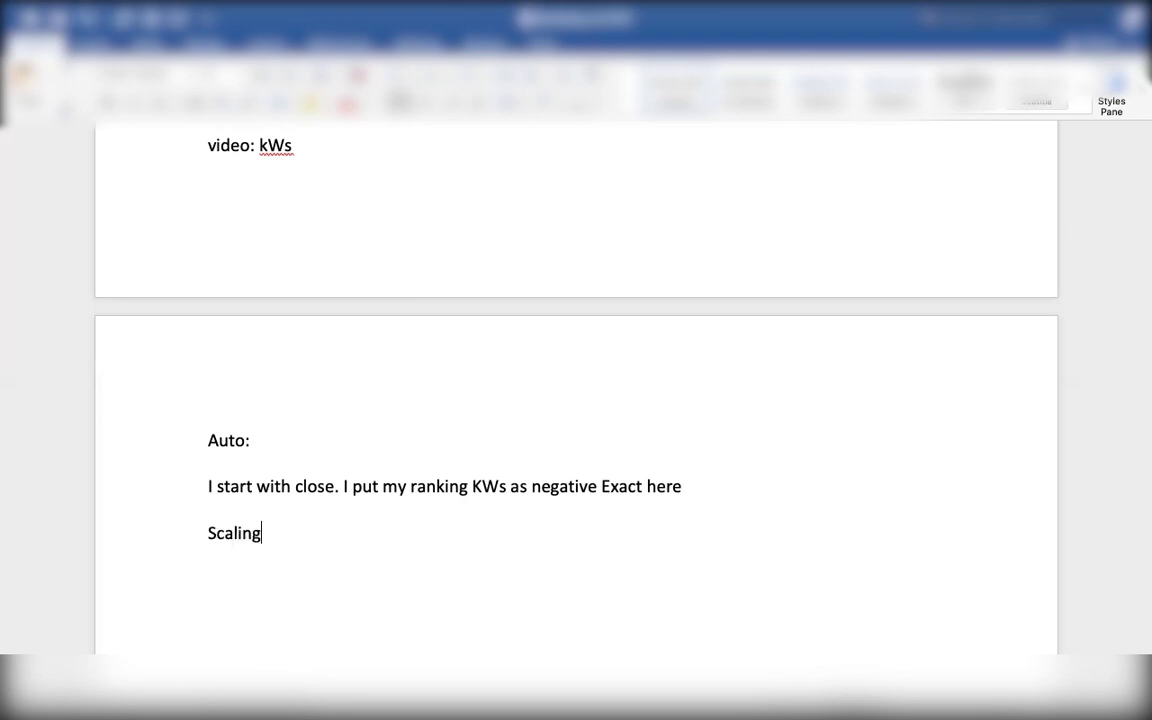
pyautogui.write(':')
pyautogui.press('Return')
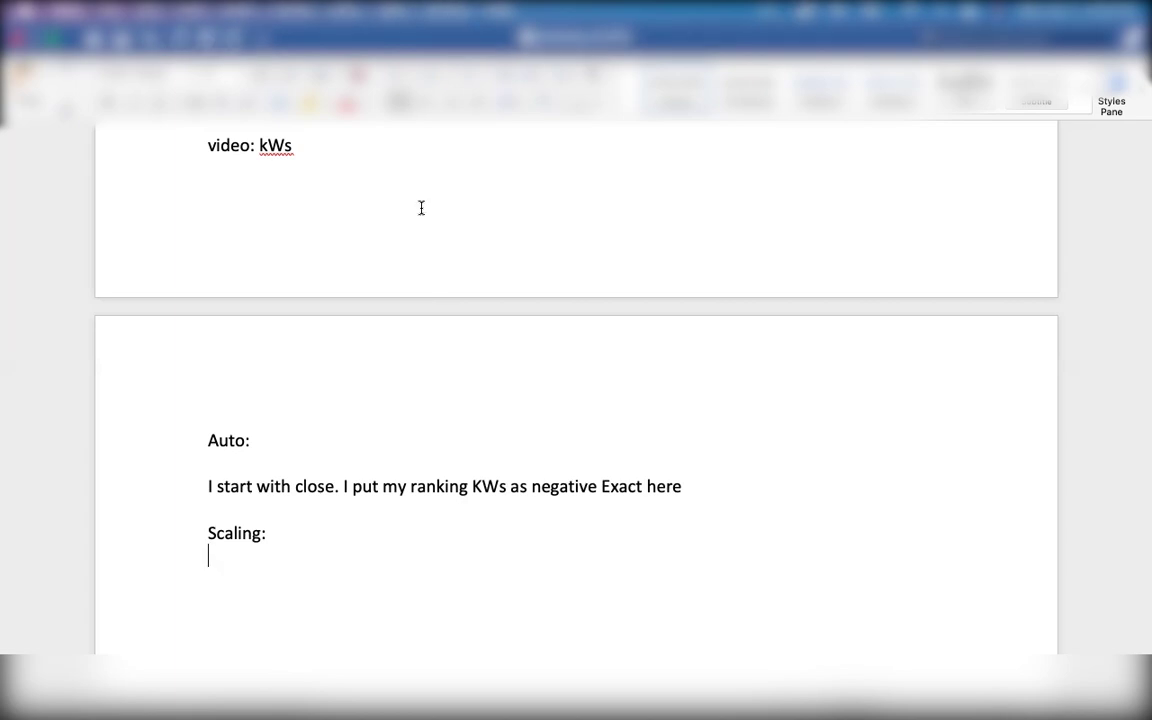
# Write "broad kws, exploring new ad & match types" on the line beneath the Scaling heading
pyautogui.write('broa')
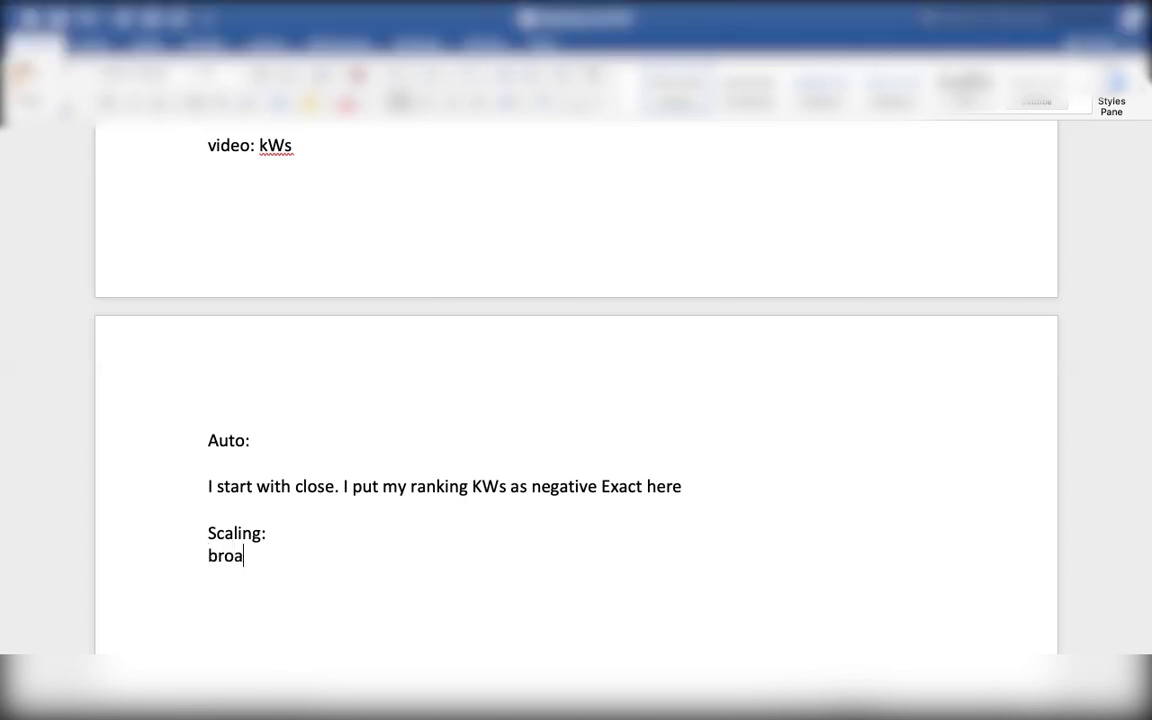
pyautogui.write('d kws, ex')
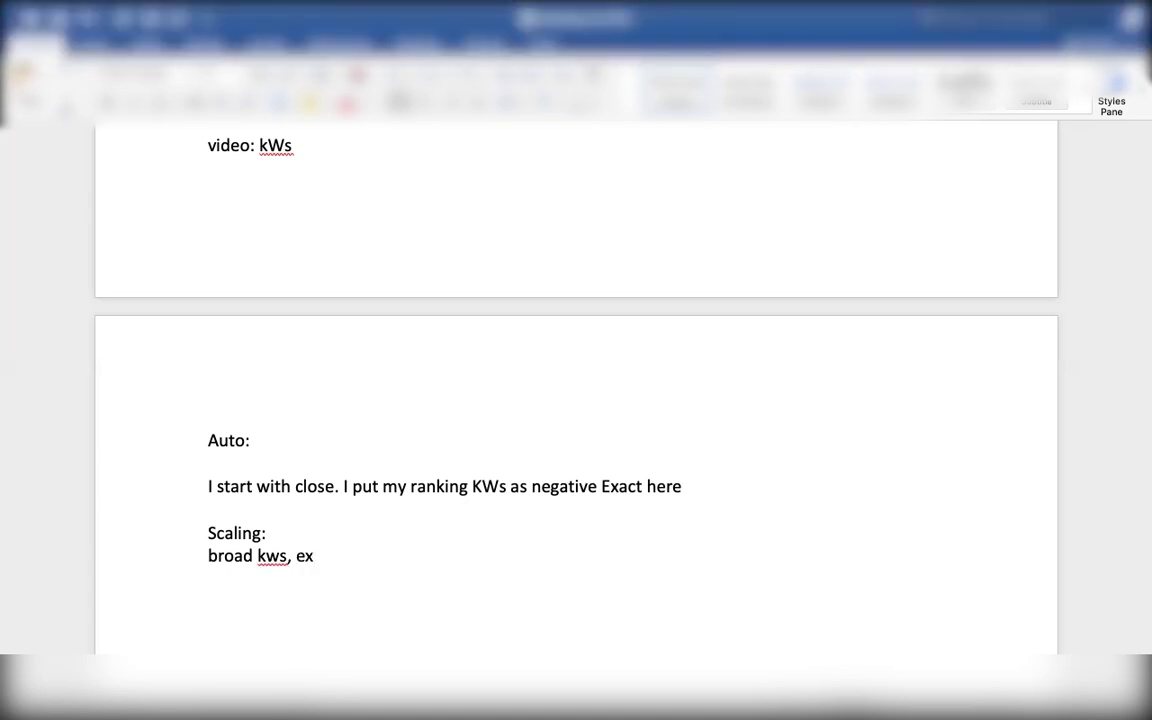
pyautogui.write('lporing new ad')
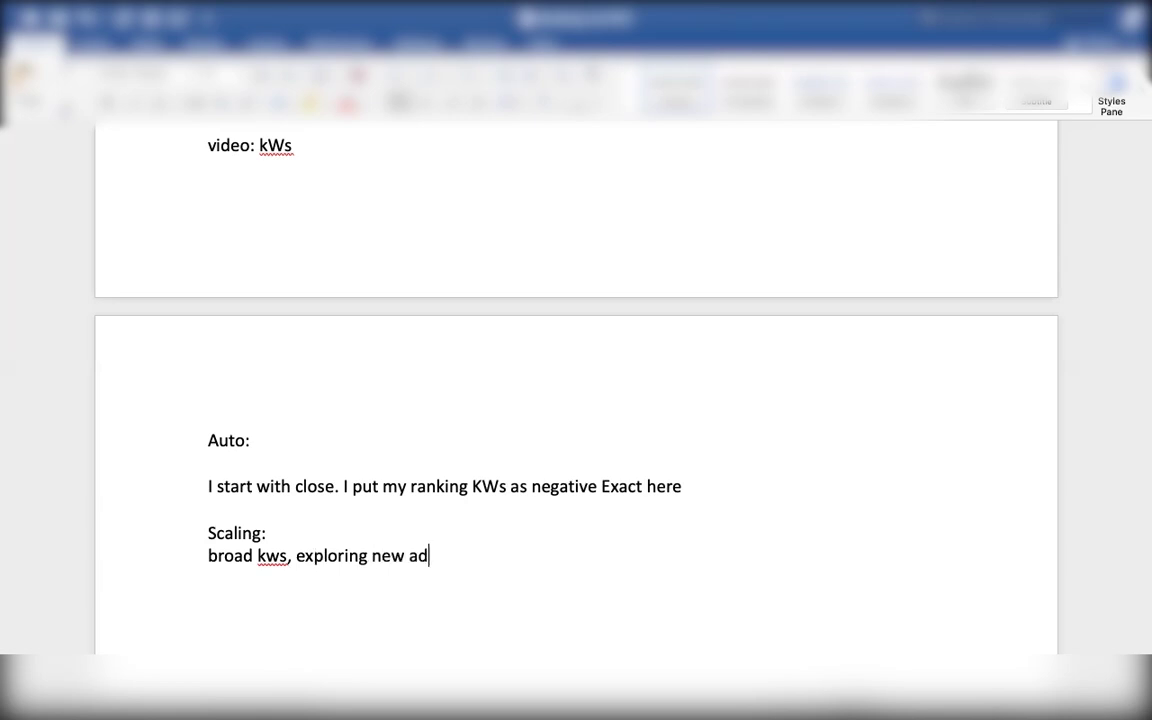
pyautogui.write(' & match types')
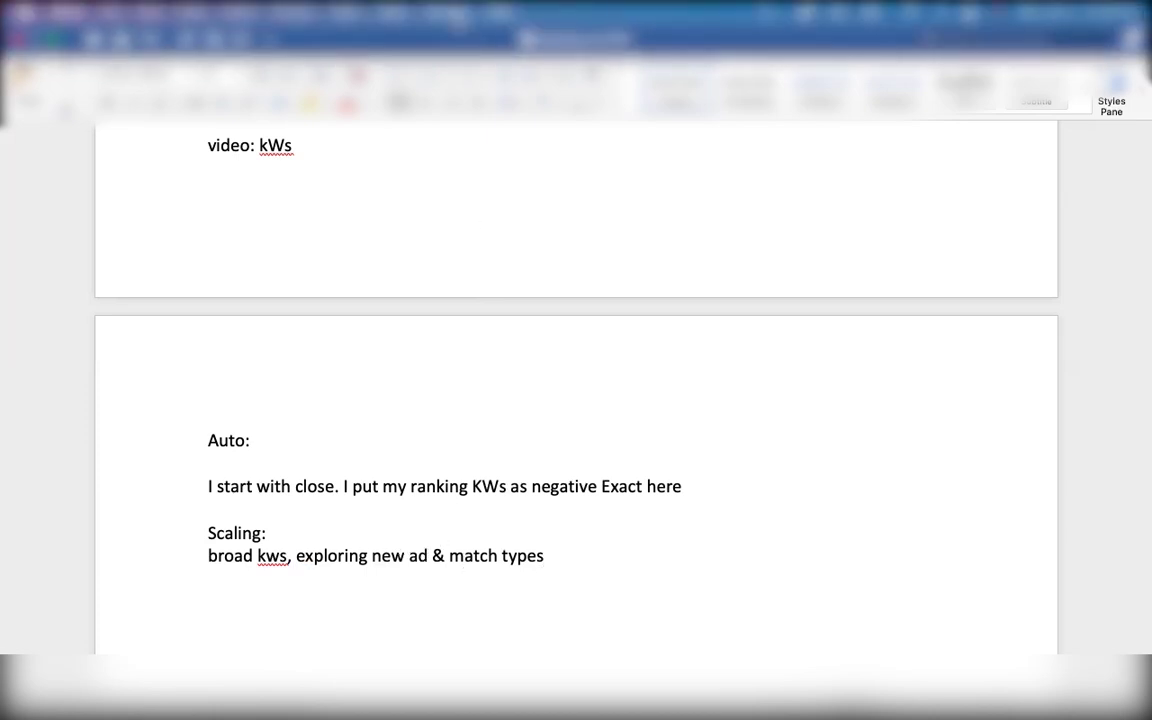
# Extend the line under Scaling with ", migration of STs from research campaigns"
pyautogui.write(',')
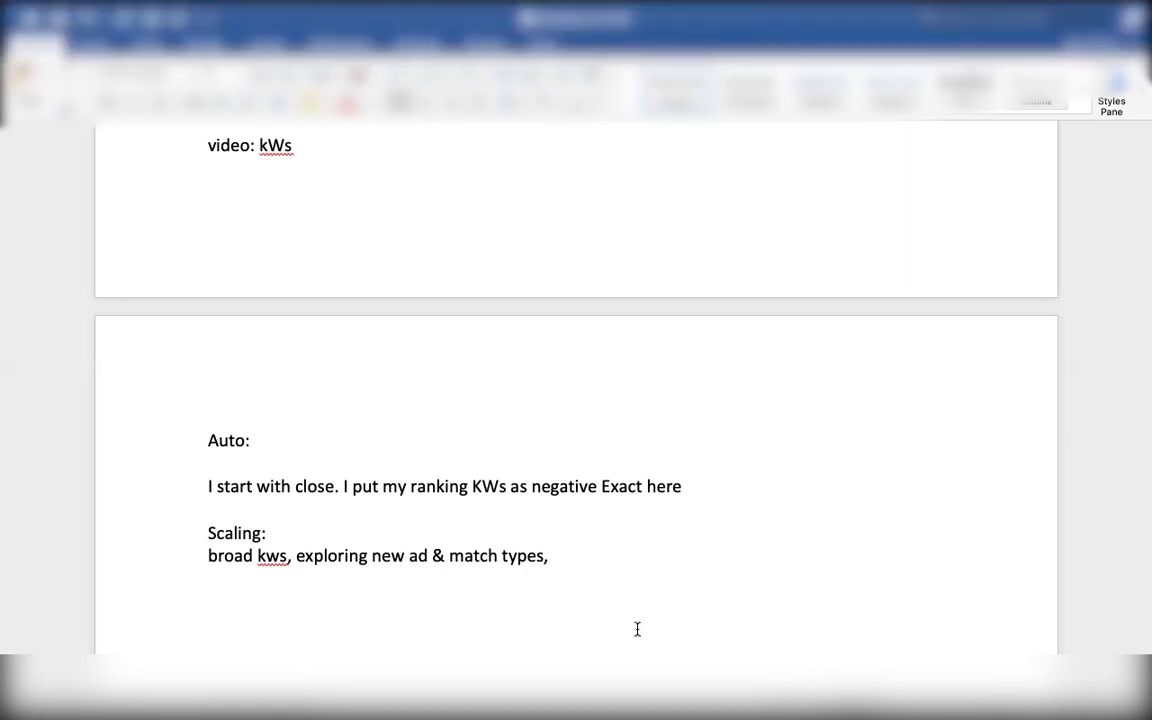
pyautogui.write(' R')
pyautogui.press('BackSpace')
pyautogui.write('migration from')
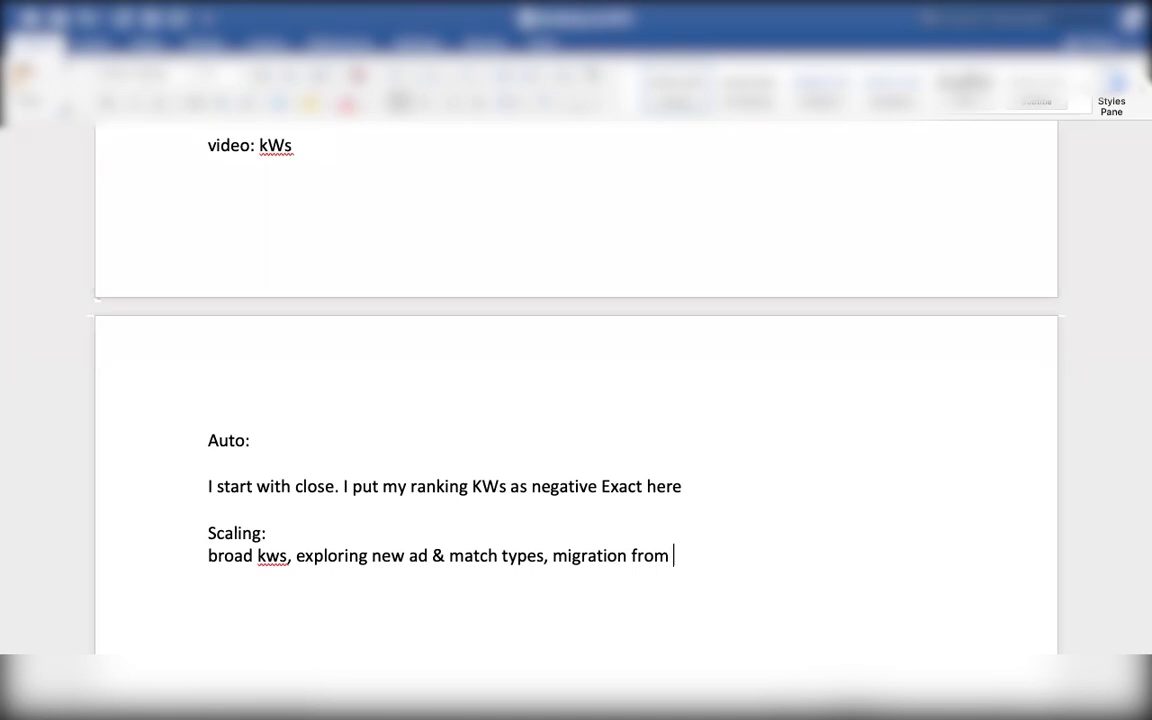
pyautogui.write(' research campa')
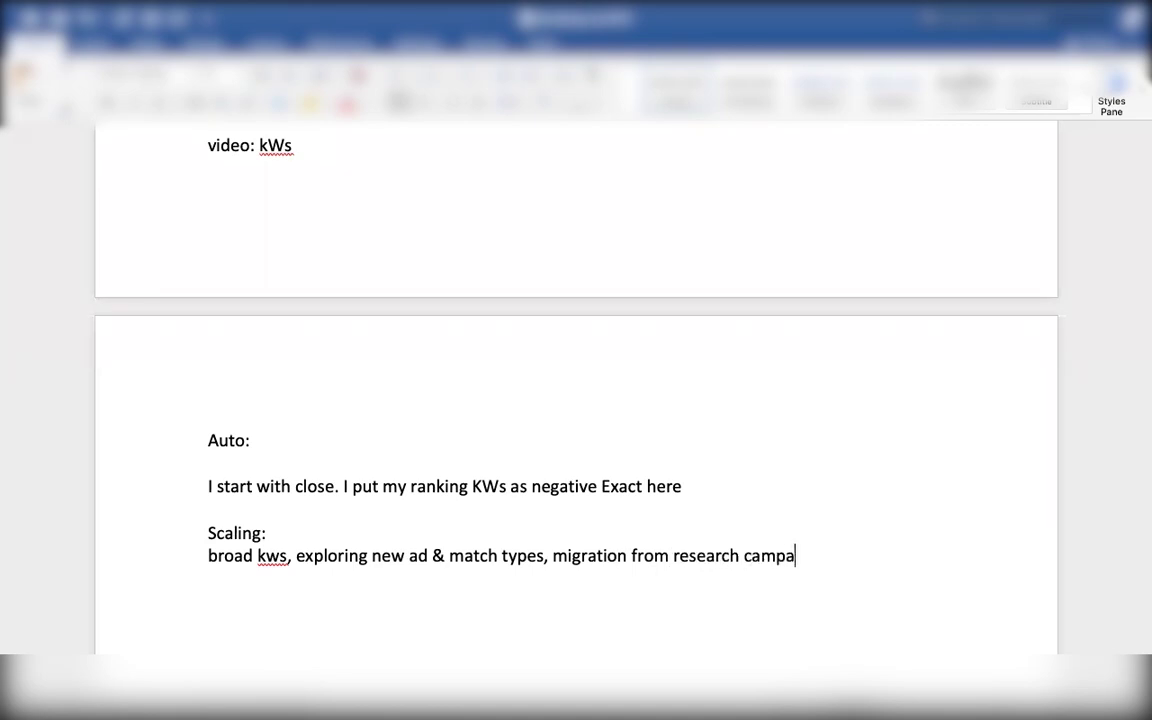
pyautogui.write('igns')
pyautogui.click(633, 556)
pyautogui.write('of STs')
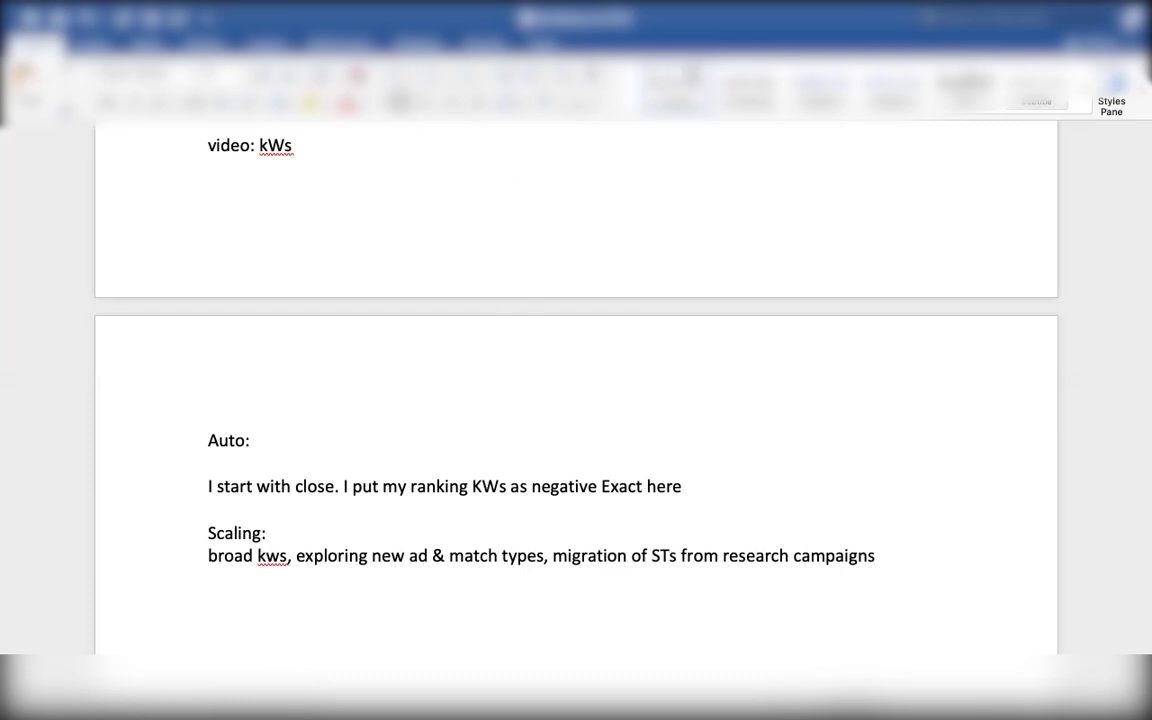
pyautogui.moveTo(488, 5)
pyautogui.click(876, 555)
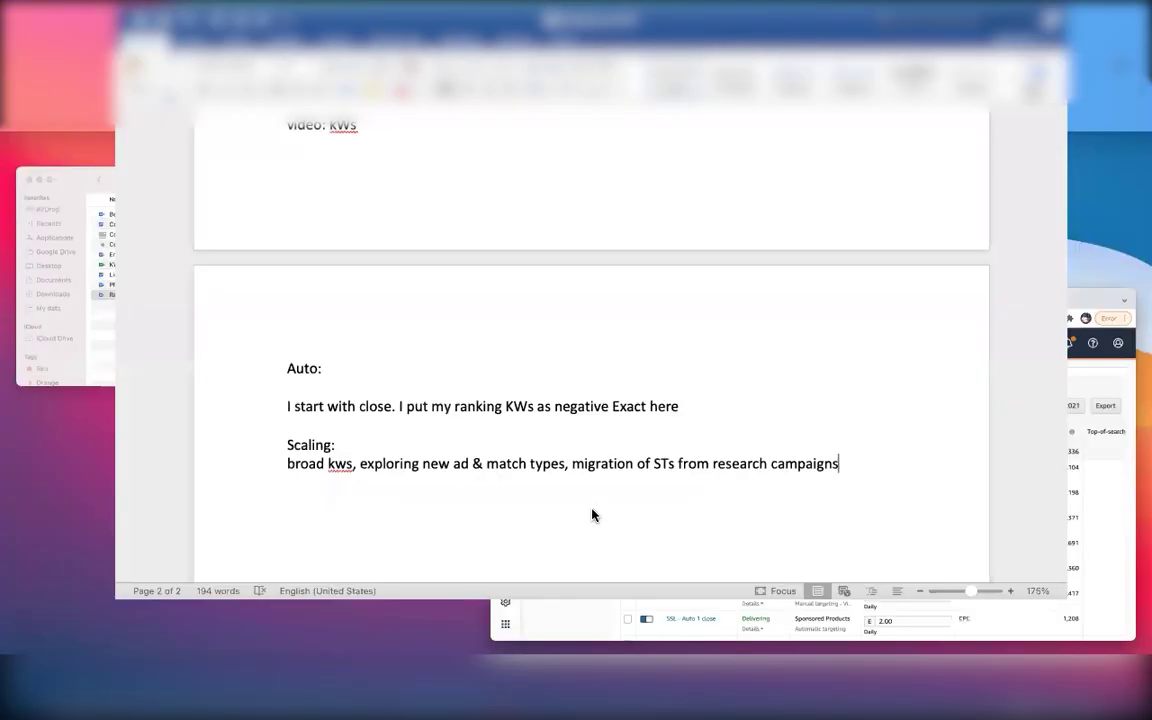
# Switch back to Amazon Ads in the browser and open the "SSL- exact-top targeting 8" campaign in a new tab
pyautogui.press('super+h')
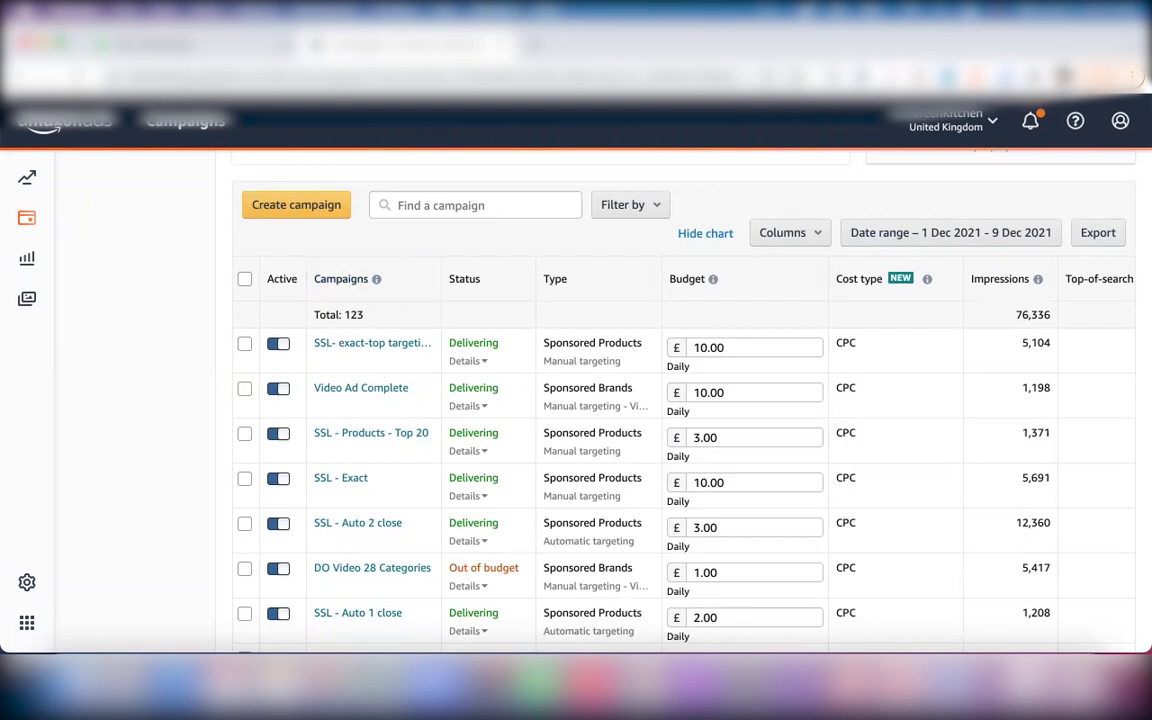
pyautogui.rightClick(356, 346)
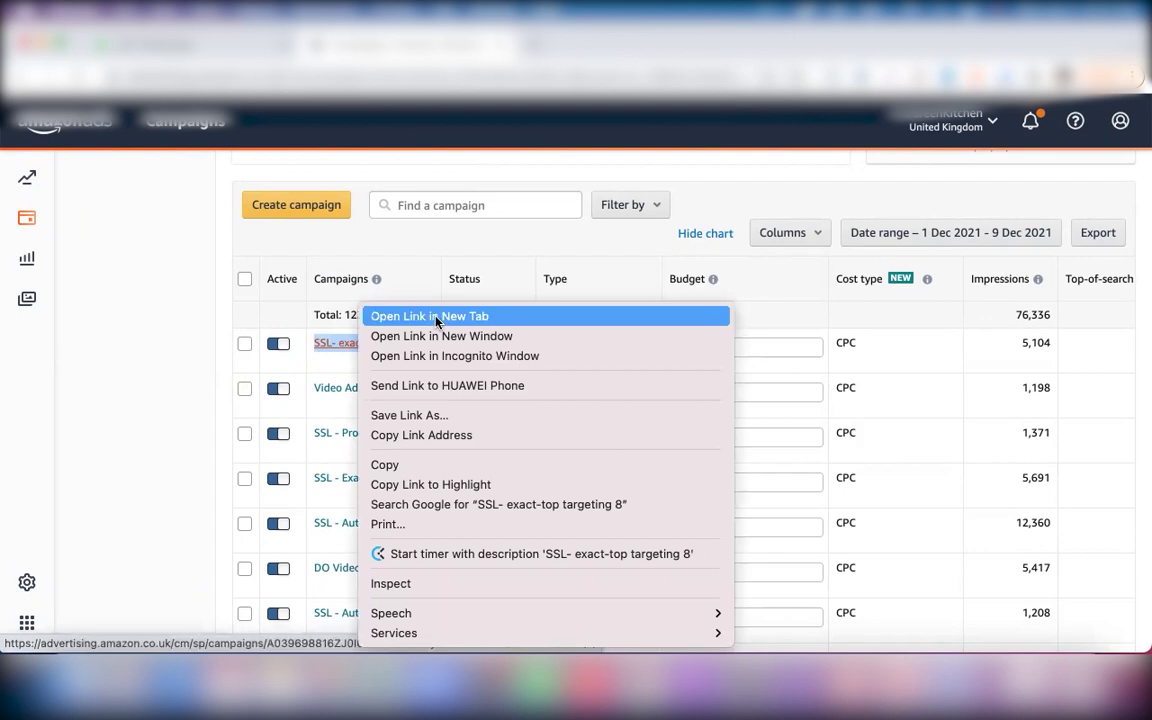
pyautogui.click(432, 318)
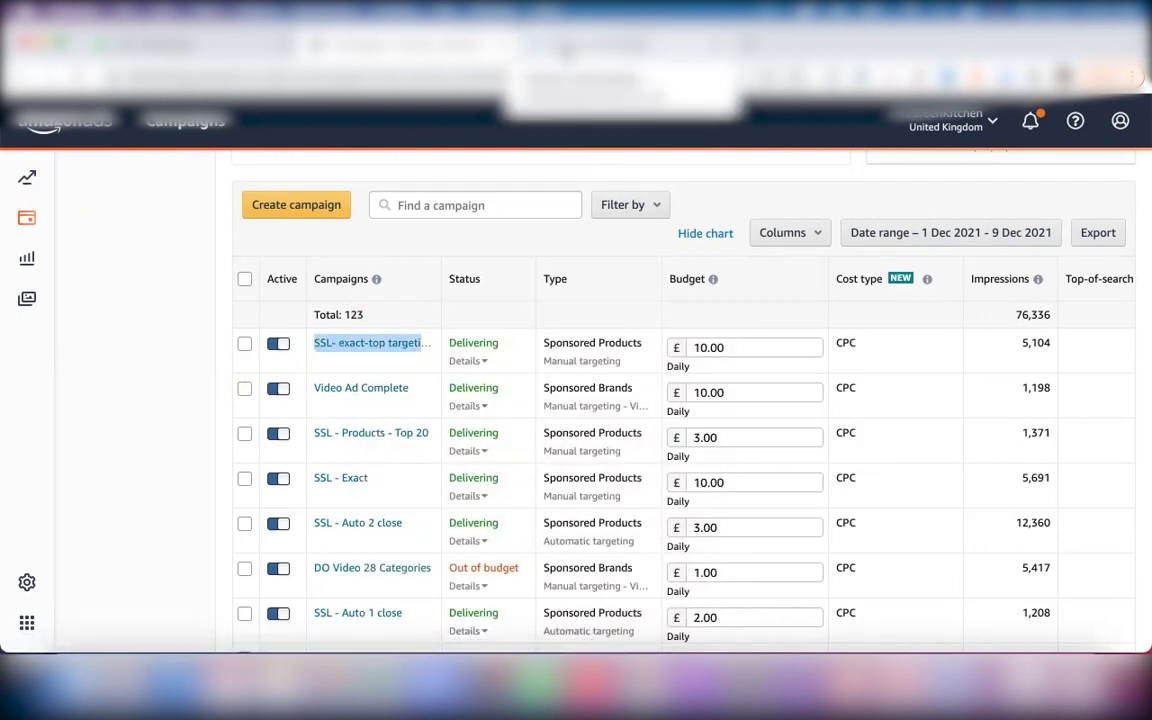
pyautogui.click(512, 50)
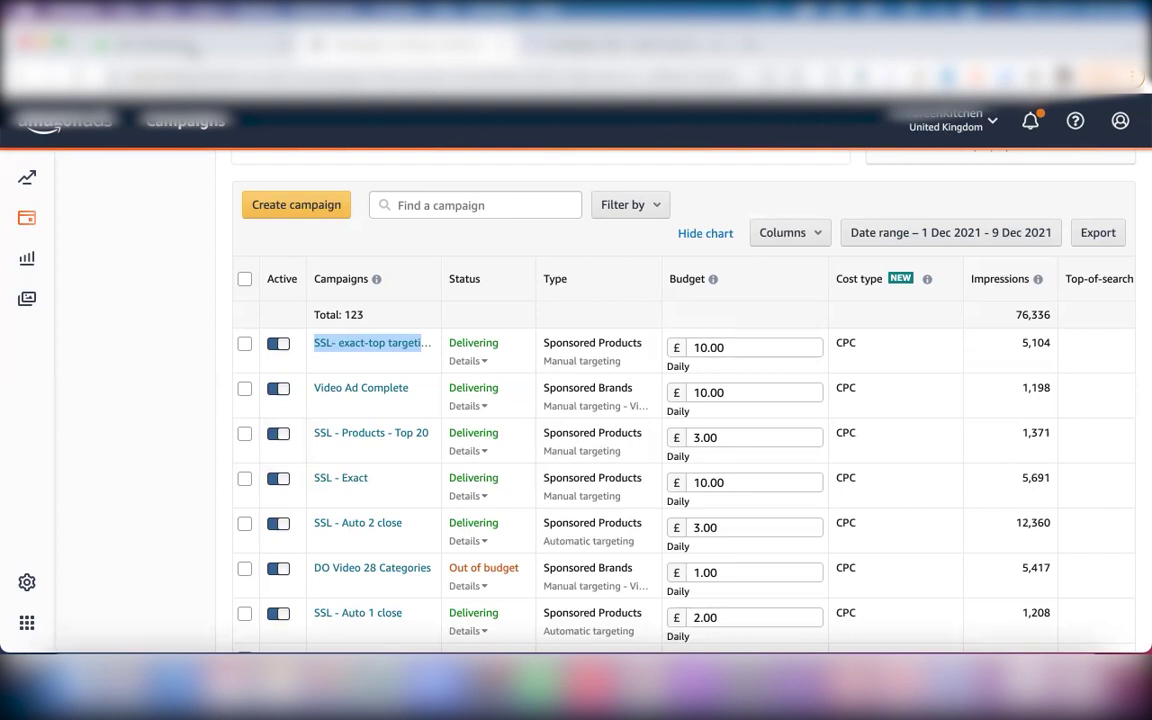
# Open the Bulk operations page for sponsored ads
pyautogui.click(25, 222)
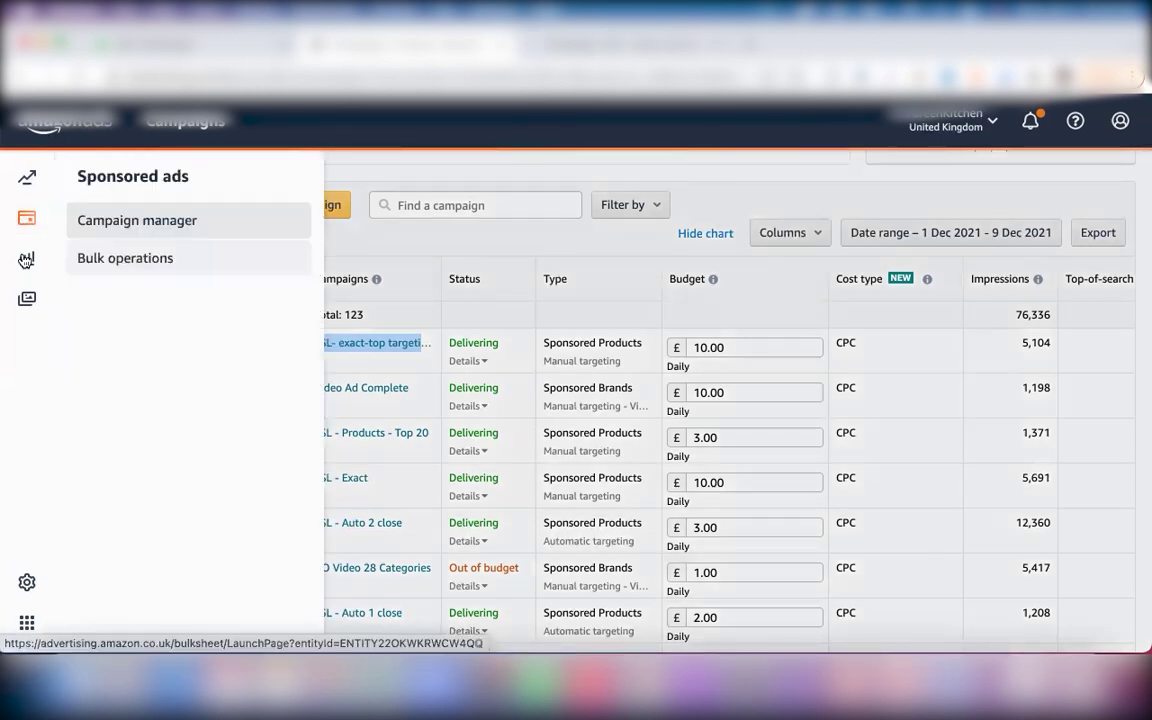
pyautogui.click(30, 262)
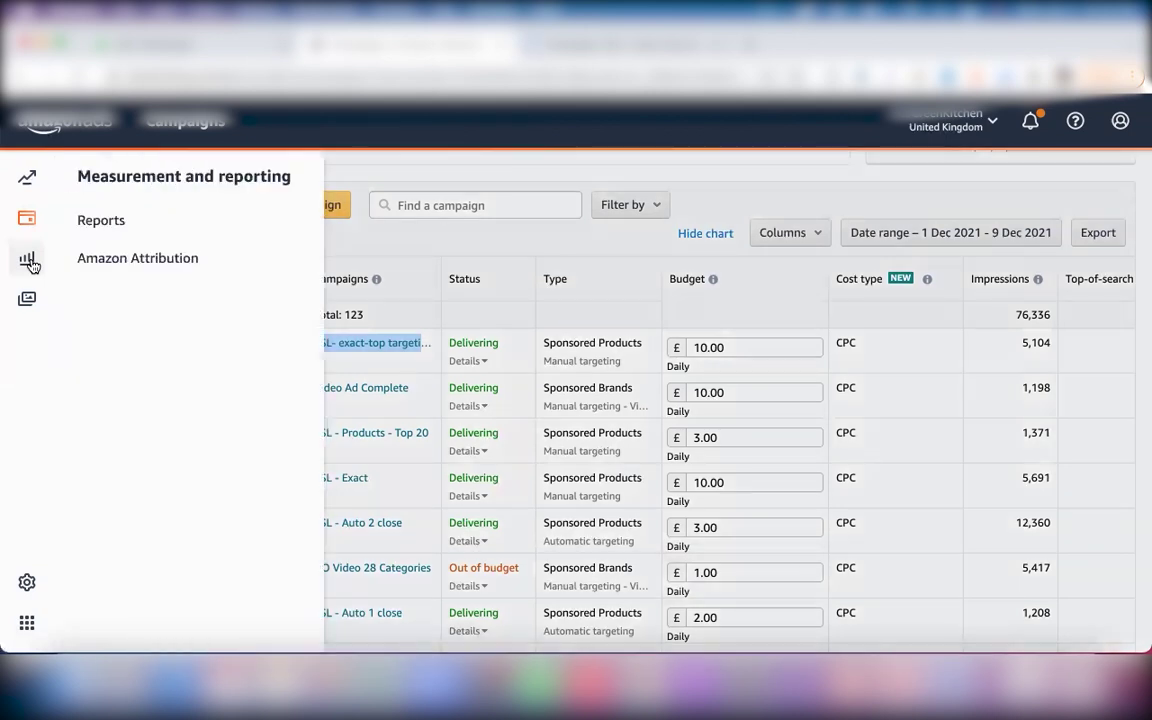
pyautogui.click(136, 221)
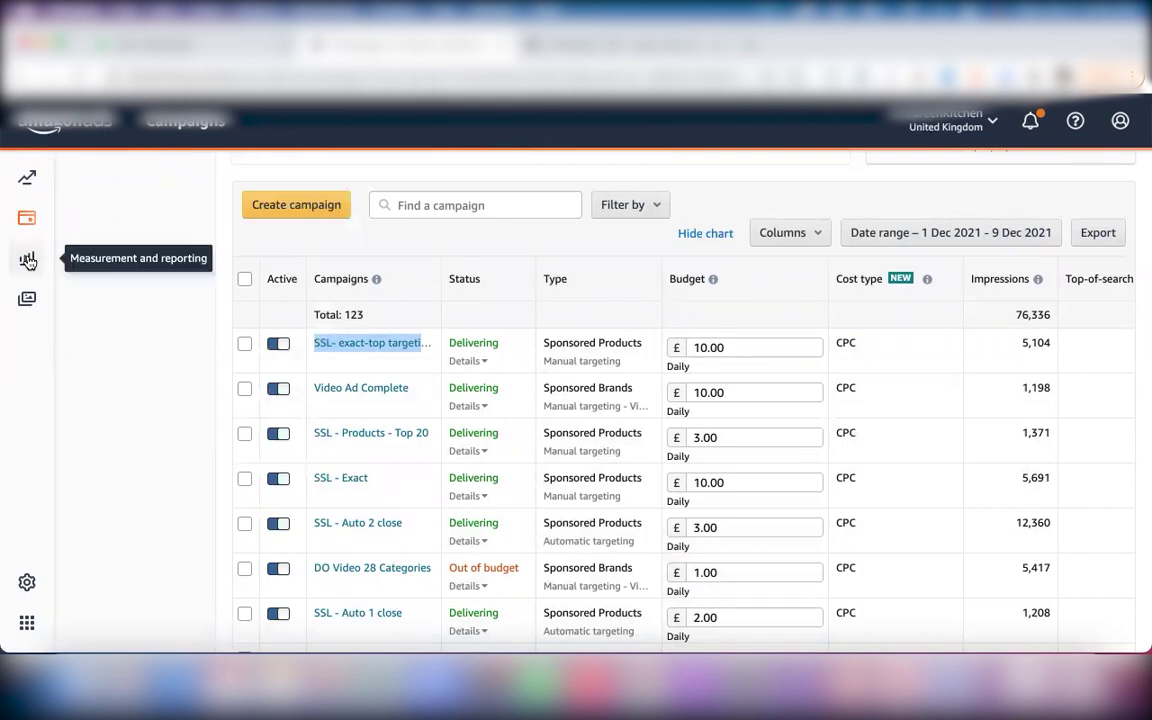
pyautogui.moveTo(28, 260)
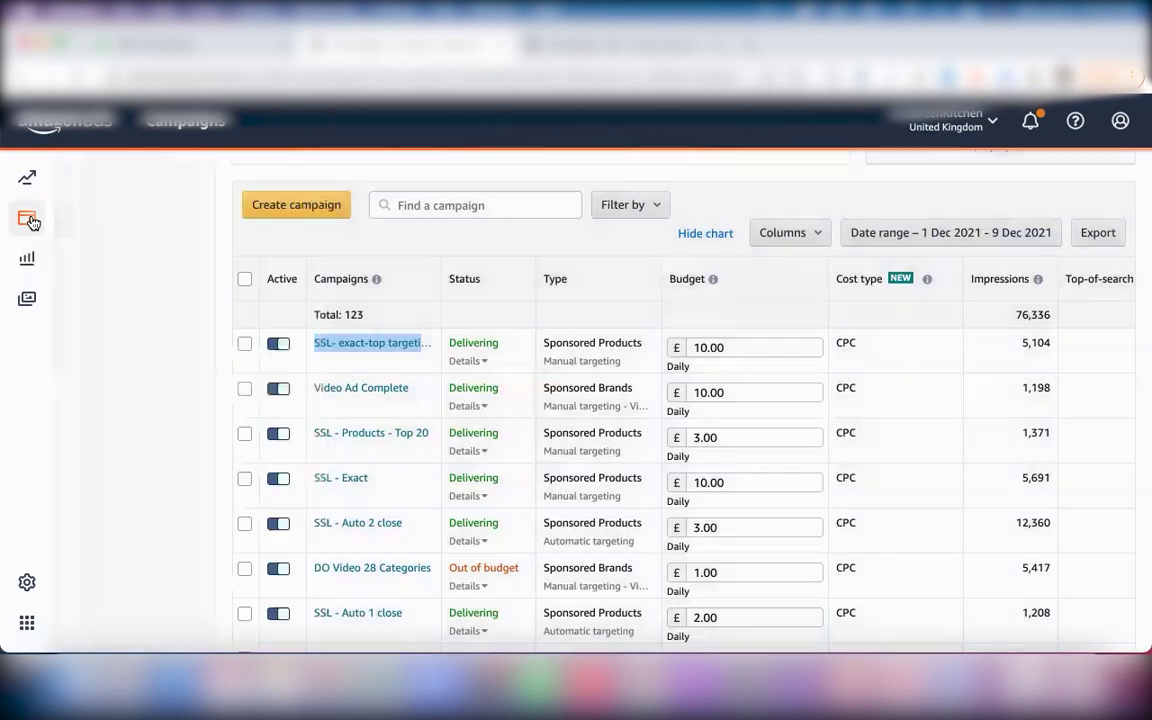
pyautogui.moveTo(30, 222)
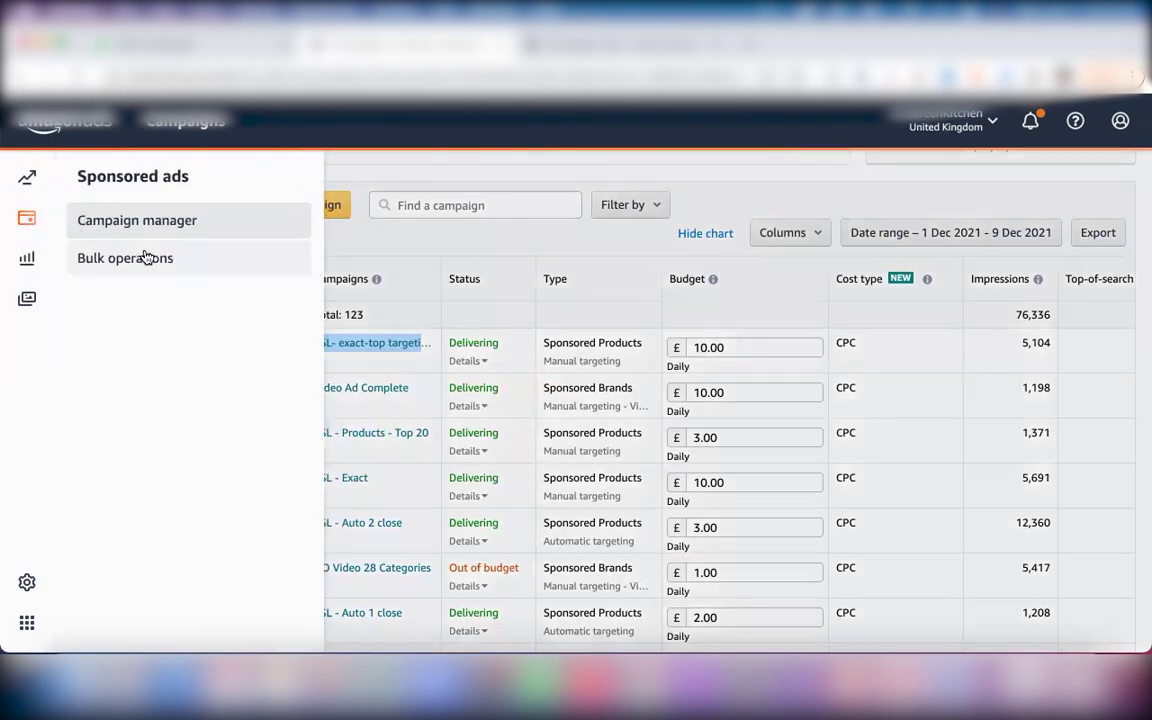
pyautogui.click(148, 258)
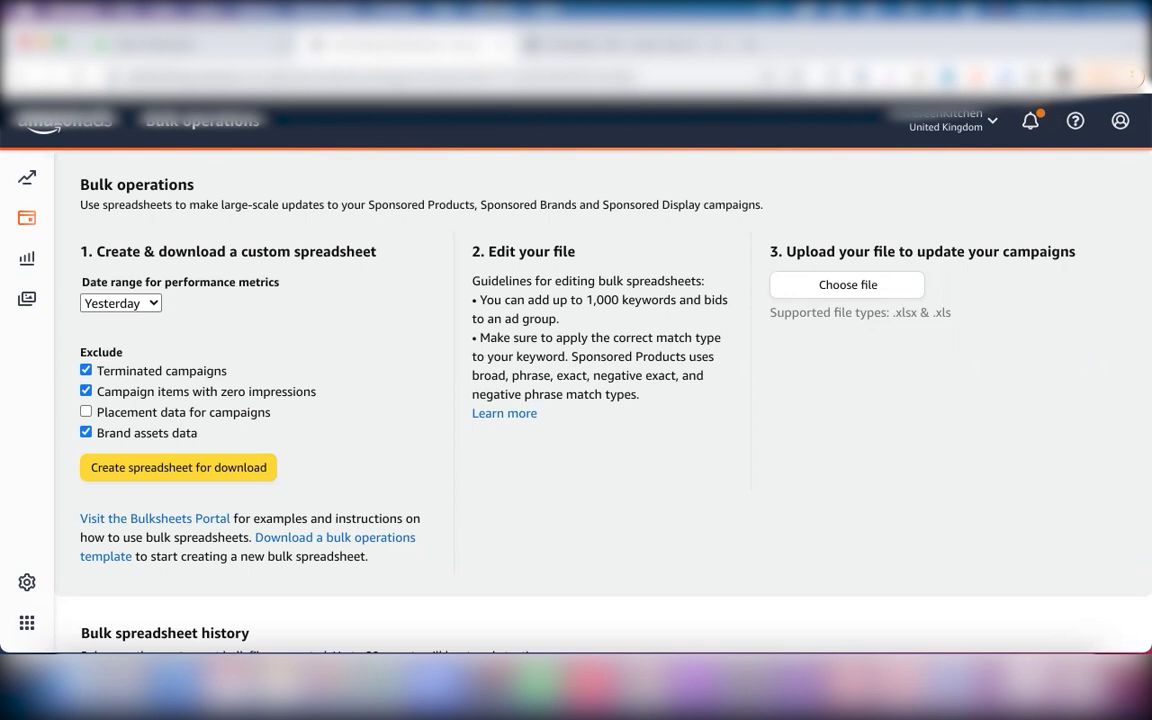
# Set the bulk spreadsheet's performance date range to 30 days and stop excluding campaign items with zero impressions
pyautogui.click(152, 305)
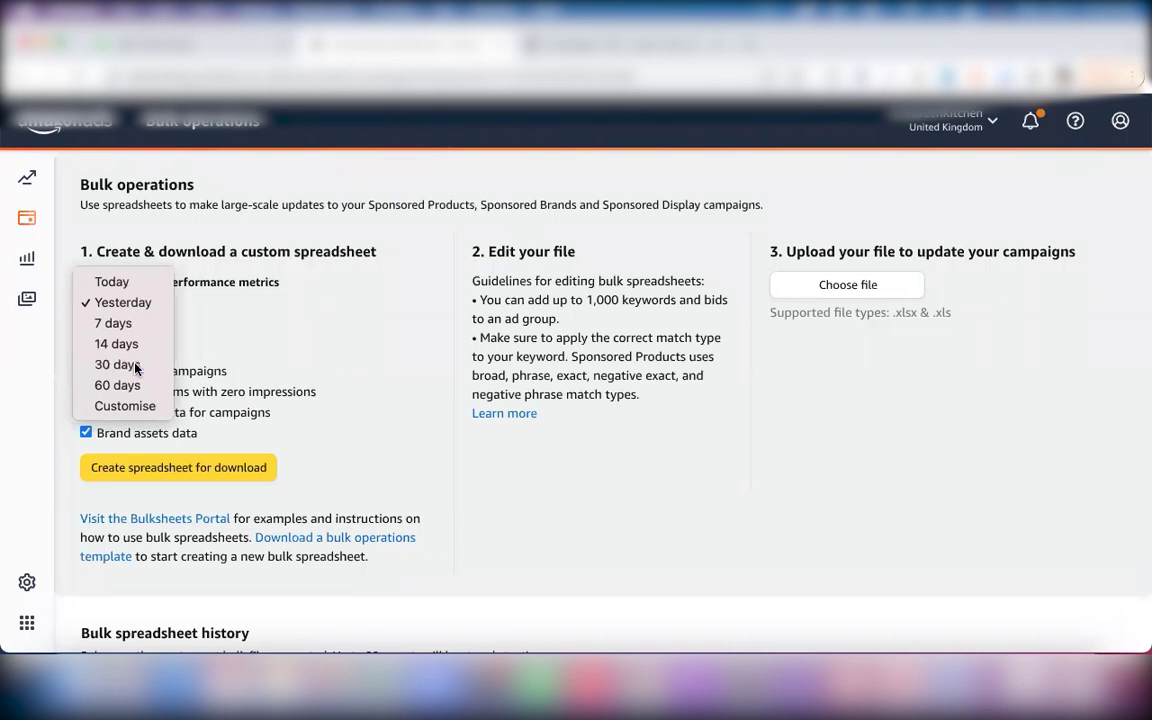
pyautogui.click(130, 366)
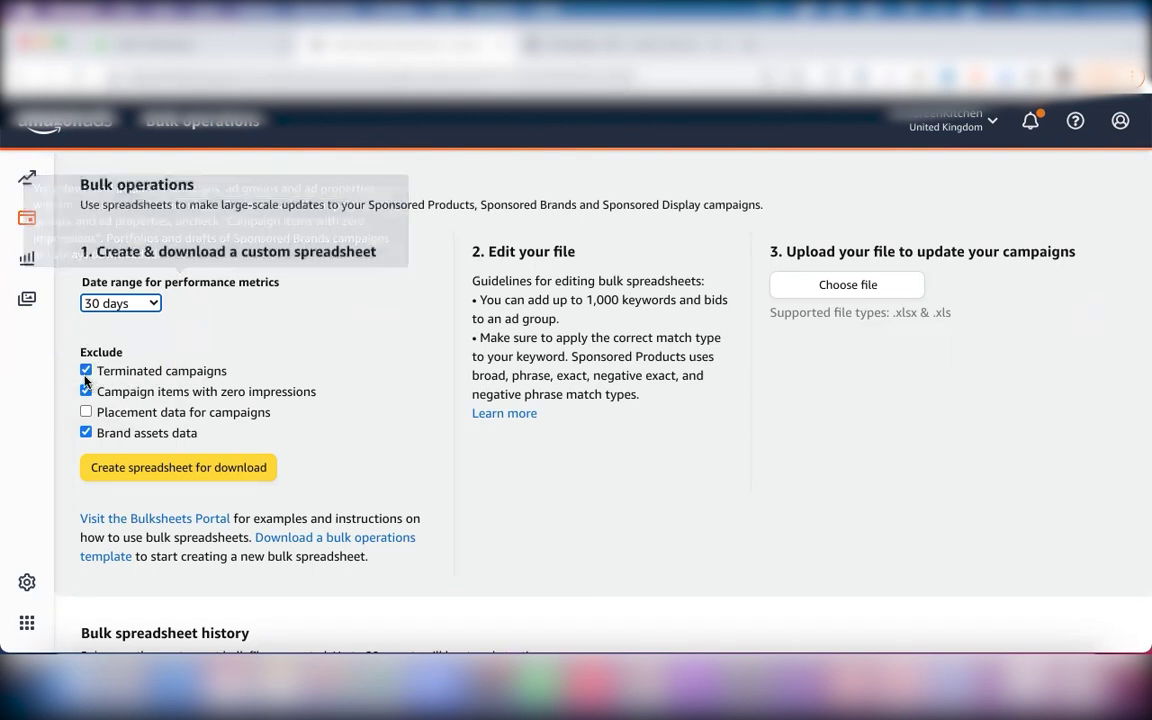
pyautogui.moveTo(209, 263)
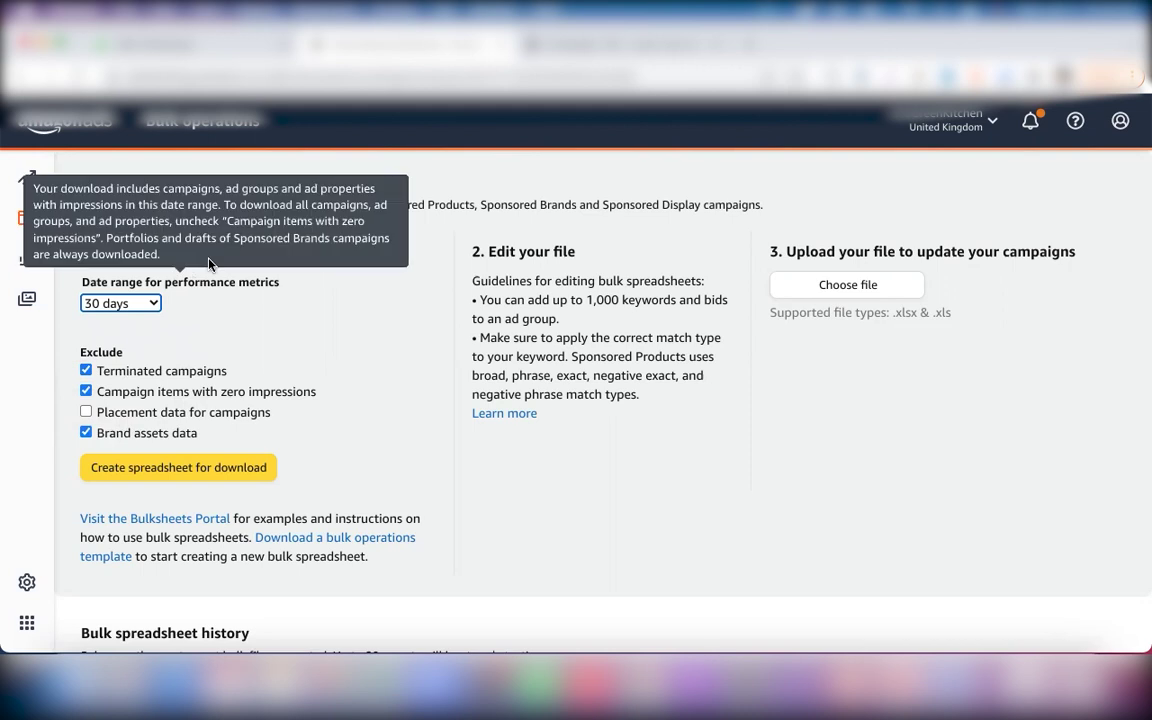
pyautogui.click(86, 392)
pyautogui.moveTo(147, 432)
# Check the bulk spreadsheet history and request creation of the custom spreadsheet for download
pyautogui.scroll(-5, 367, 263)
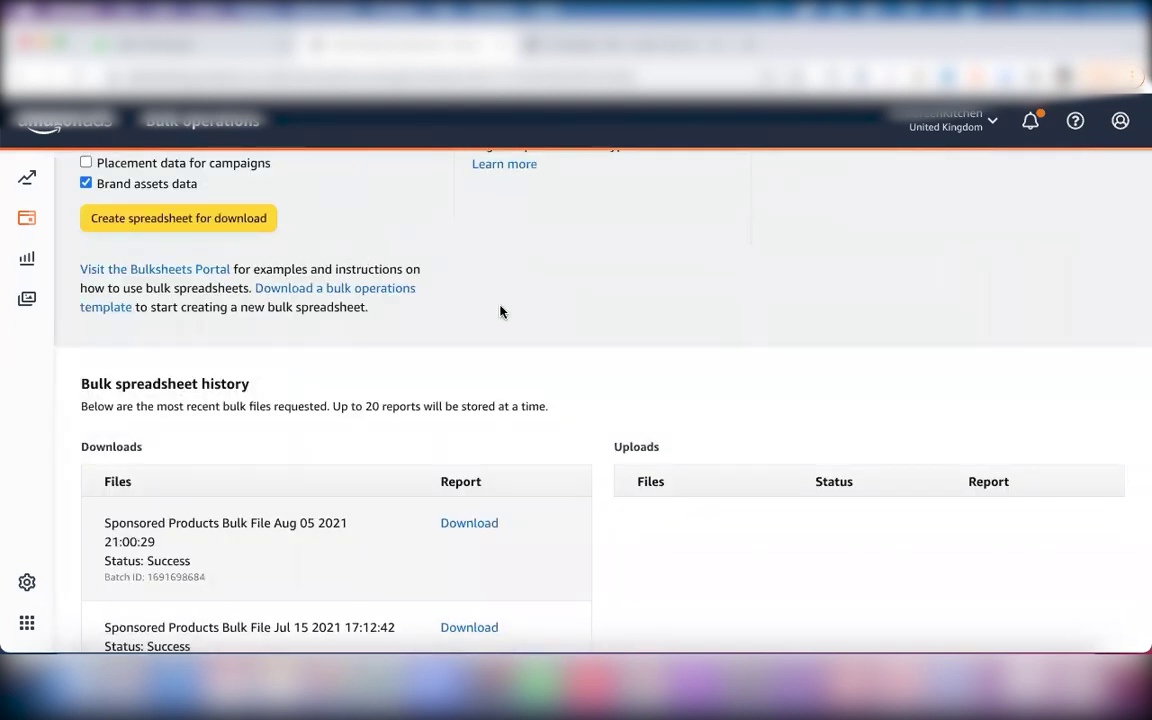
pyautogui.scroll(2, 501, 312)
pyautogui.scroll(2, 501, 312)
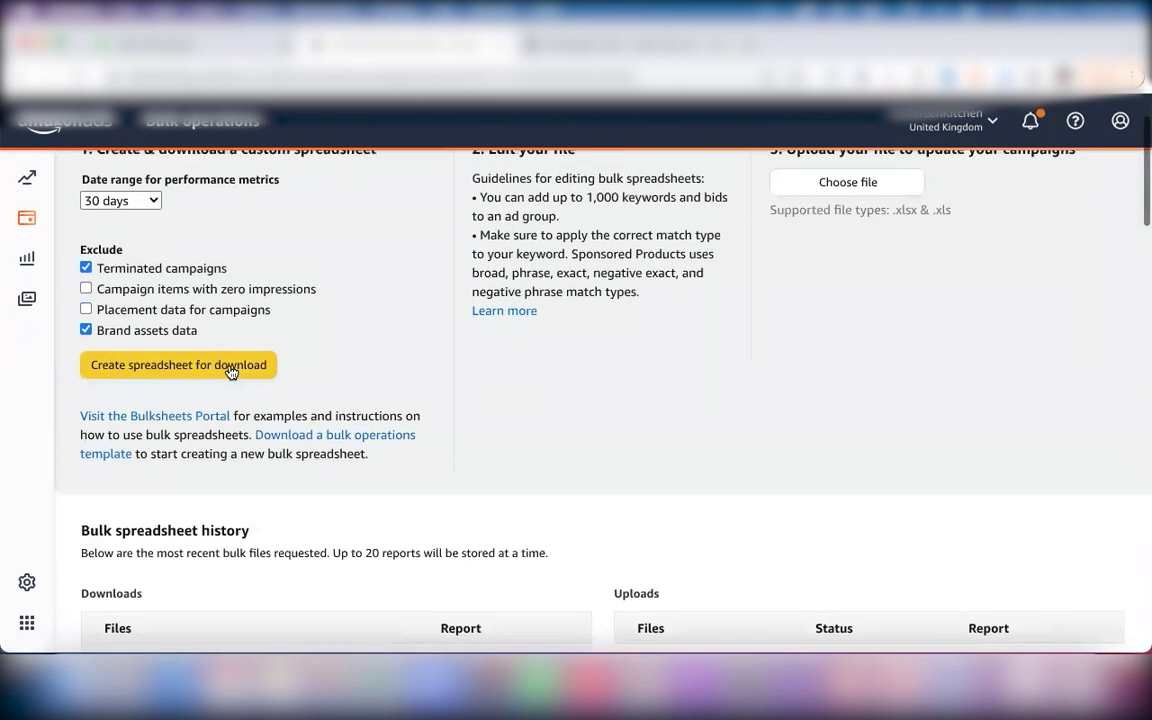
pyautogui.click(170, 368)
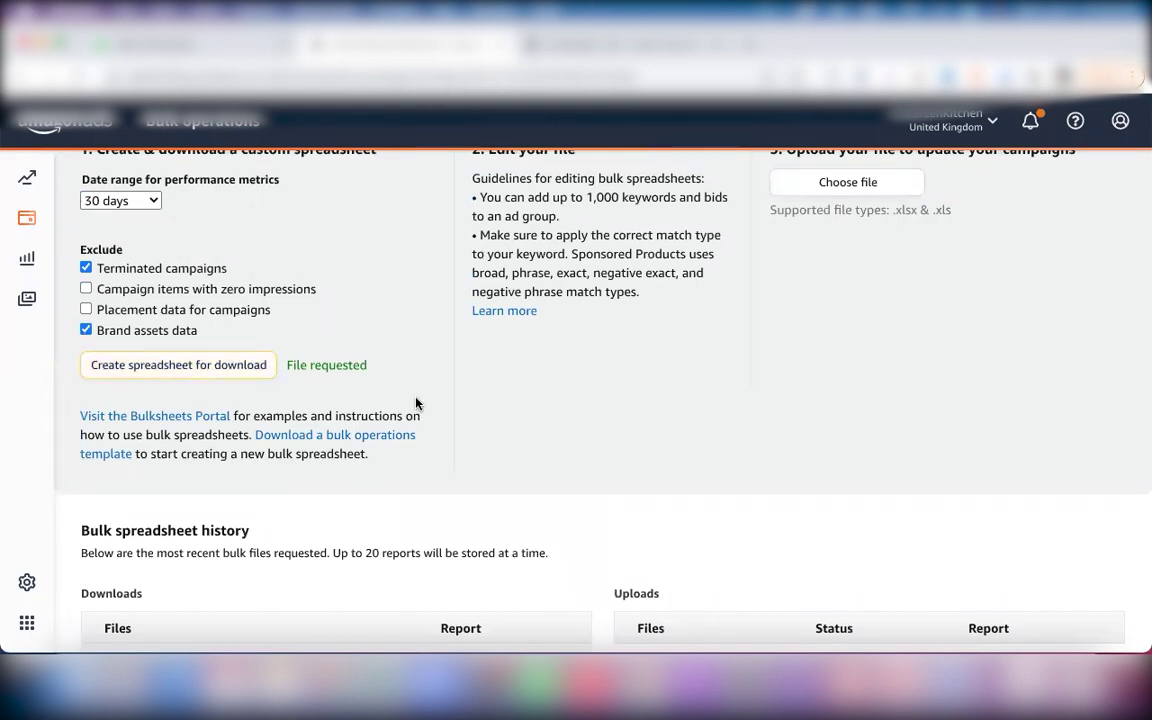
# Reload the Bulk operations page and check the bulk spreadsheet history for the requested file
pyautogui.scroll(-3, 414, 404)
pyautogui.scroll(5, 414, 404)
pyautogui.moveTo(122, 258)
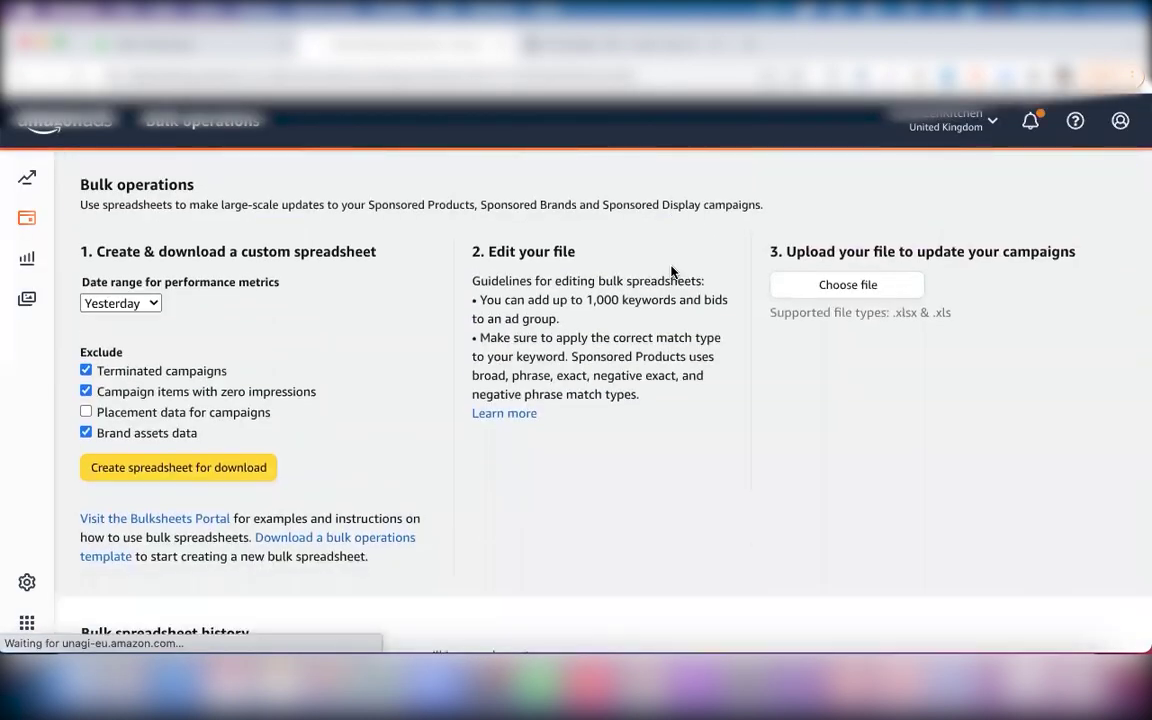
pyautogui.scroll(-5, 733, 465)
pyautogui.scroll(-1, 731, 464)
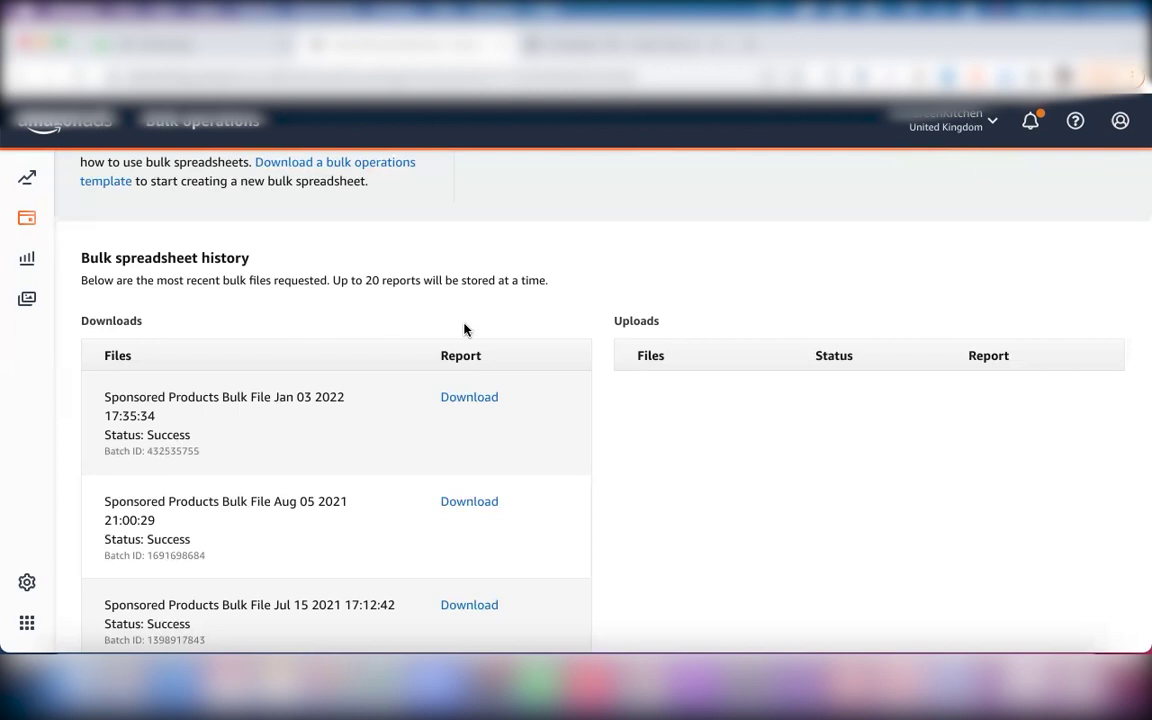
# Download the Sponsored Products Bulk File dated Jan 03 2022 and have it open in Excel when done
pyautogui.click(463, 402)
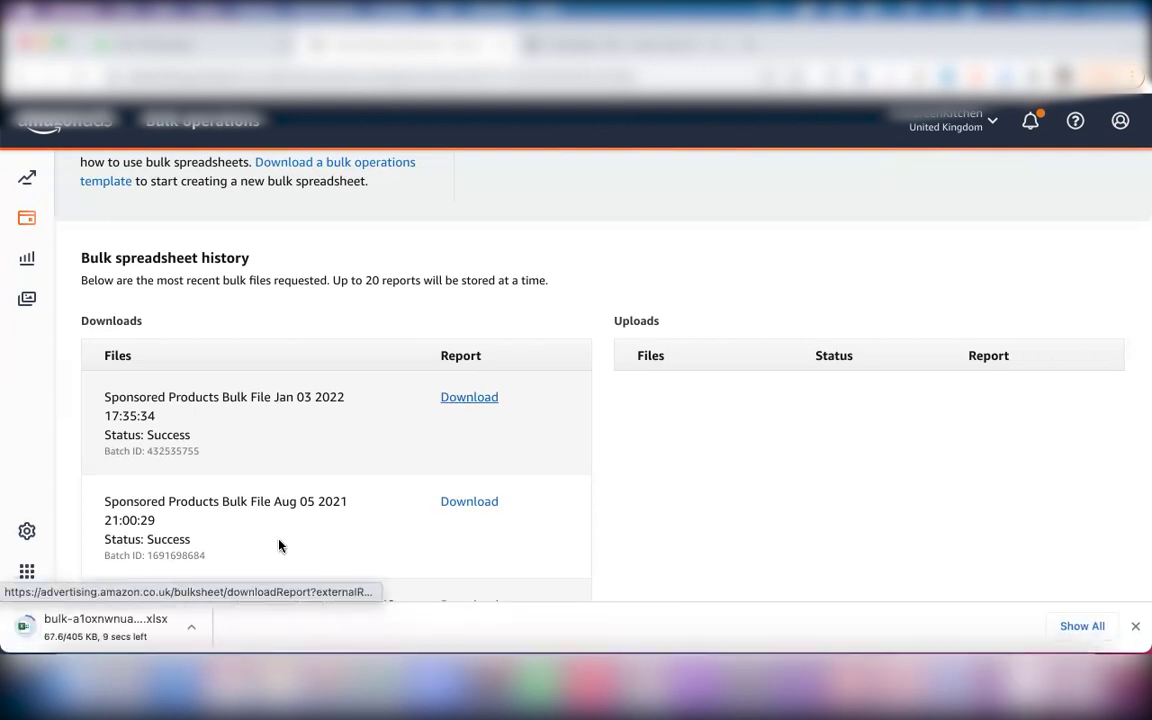
pyautogui.click(191, 631)
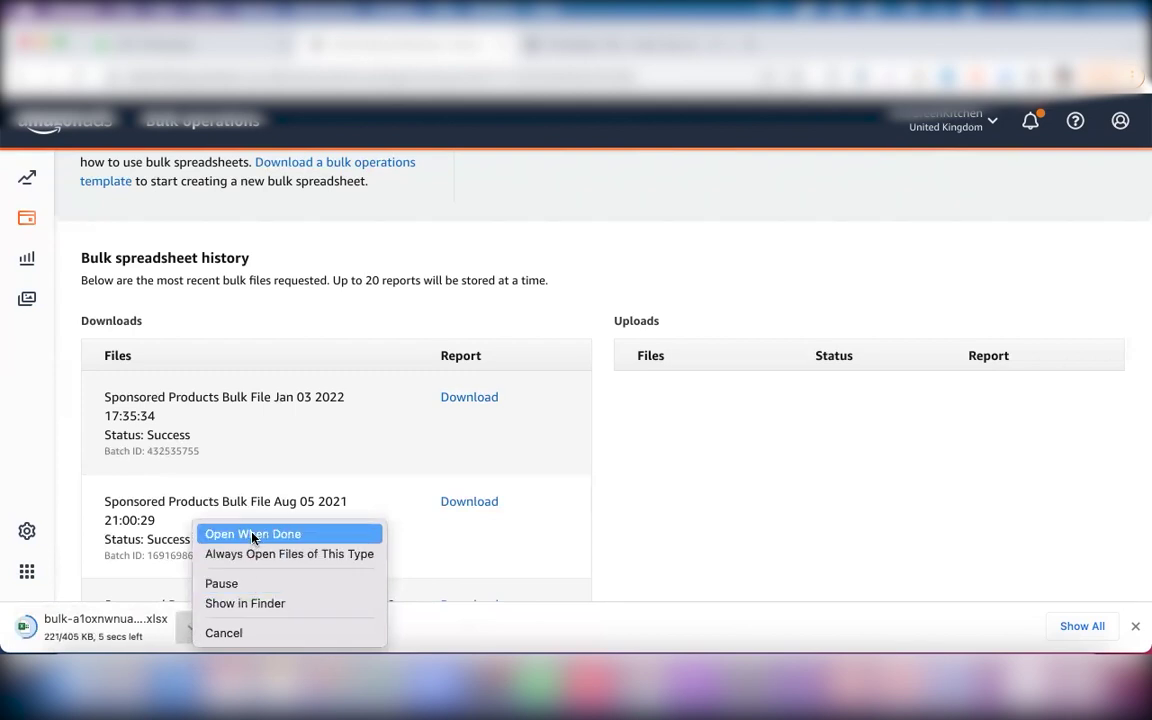
pyautogui.click(220, 537)
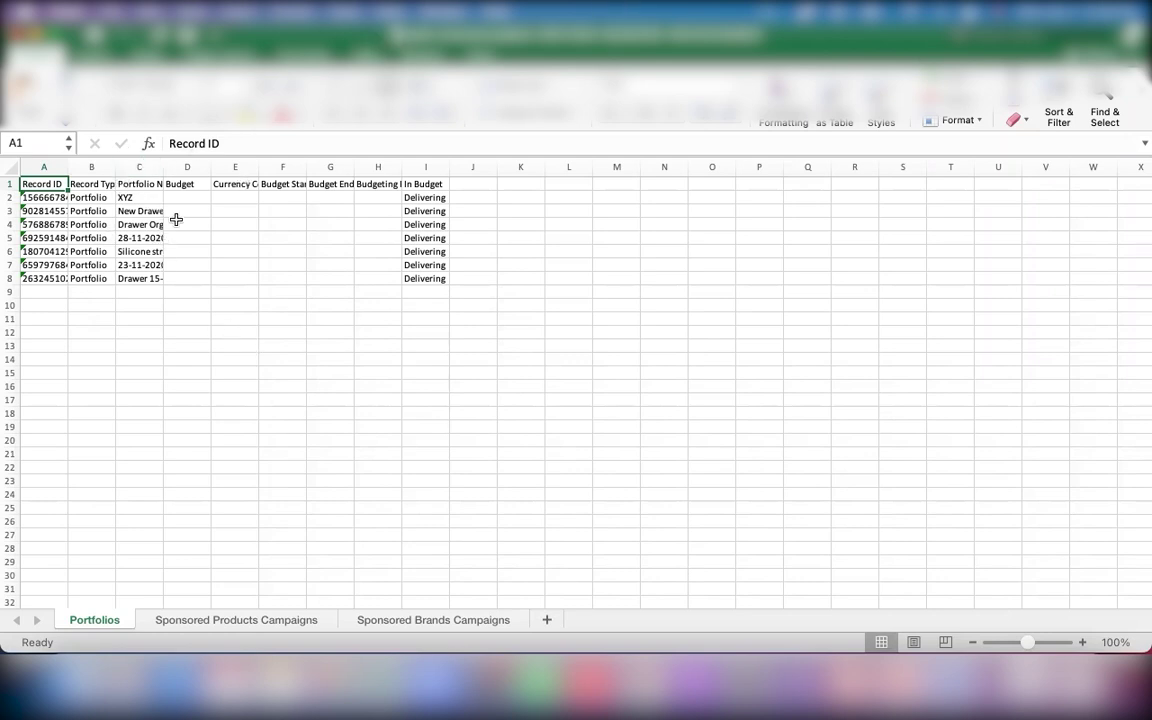
# Review the portfolio names and the In Budget column on the Portfolios sheet
pyautogui.click(418, 212)
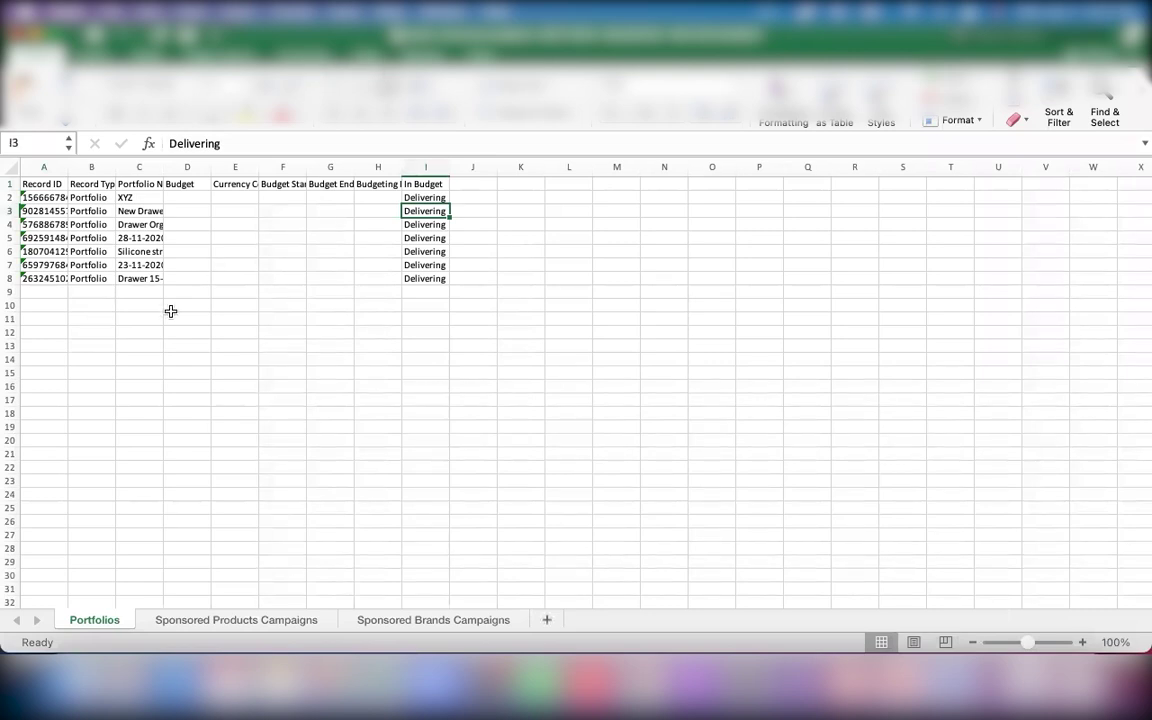
pyautogui.click(145, 227)
pyautogui.click(145, 250)
pyautogui.click(141, 211)
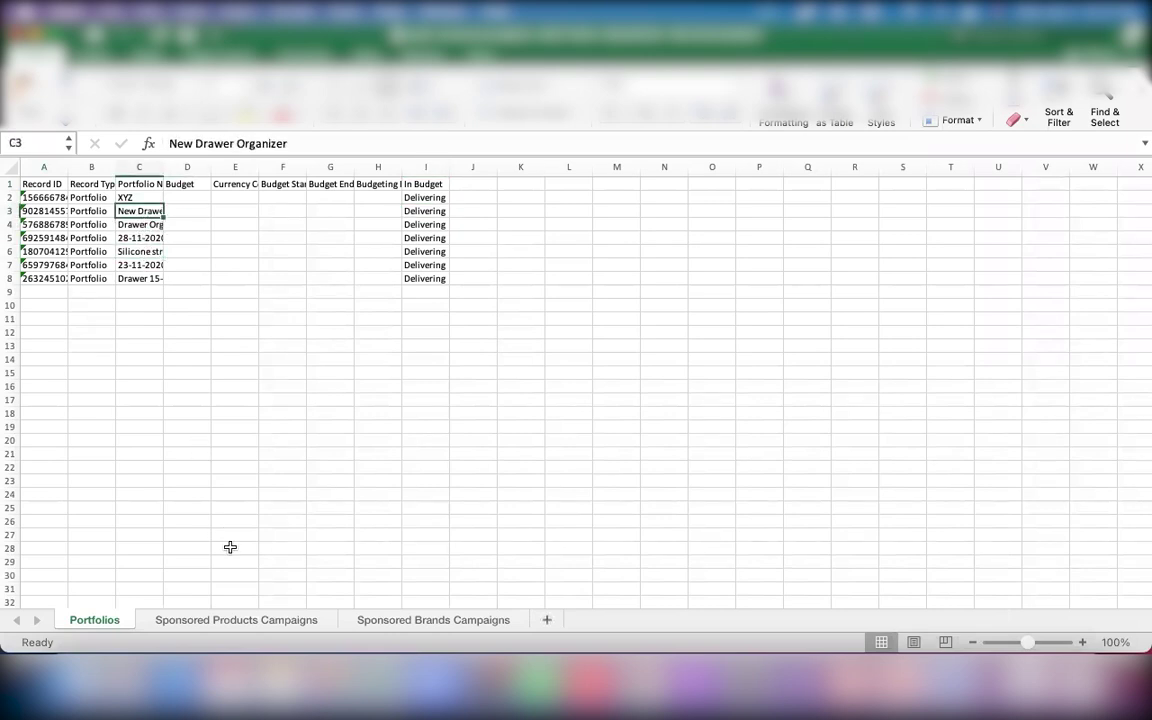
# Open the Sponsored Products Campaigns sheet and widen the Record ID and Record Type columns to show their full contents
pyautogui.click(248, 620)
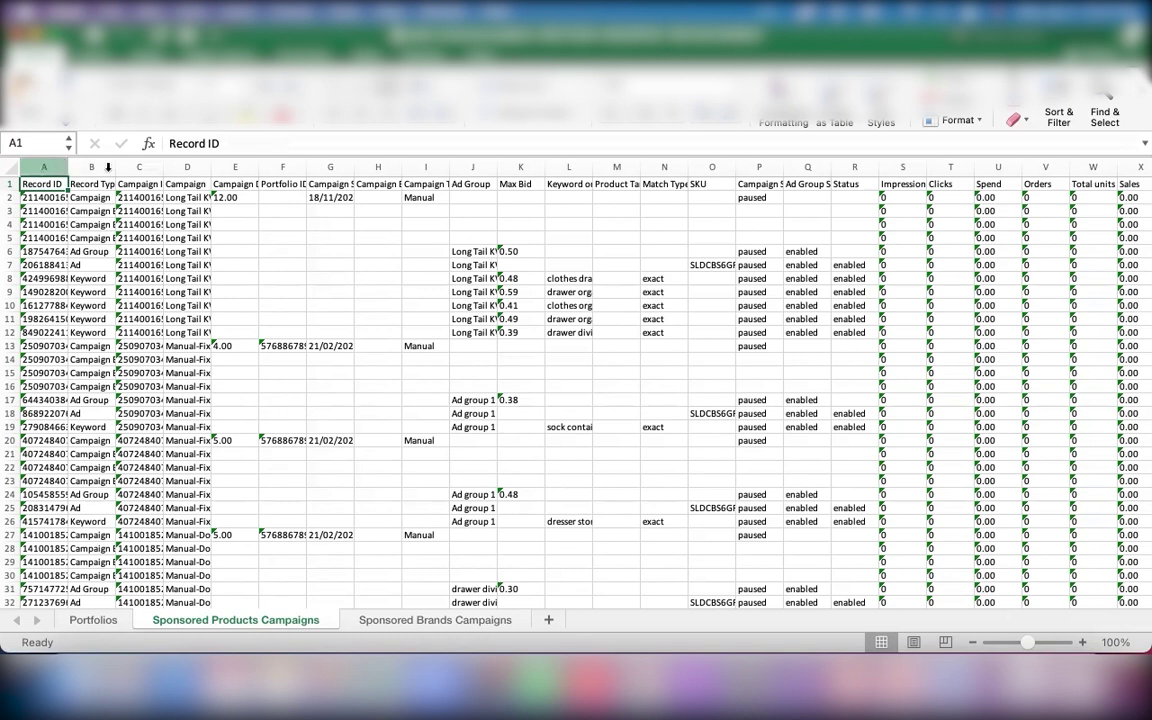
pyautogui.moveTo(117, 169); pyautogui.dragTo(193, 168)
pyautogui.moveTo(68, 167); pyautogui.dragTo(102, 166)
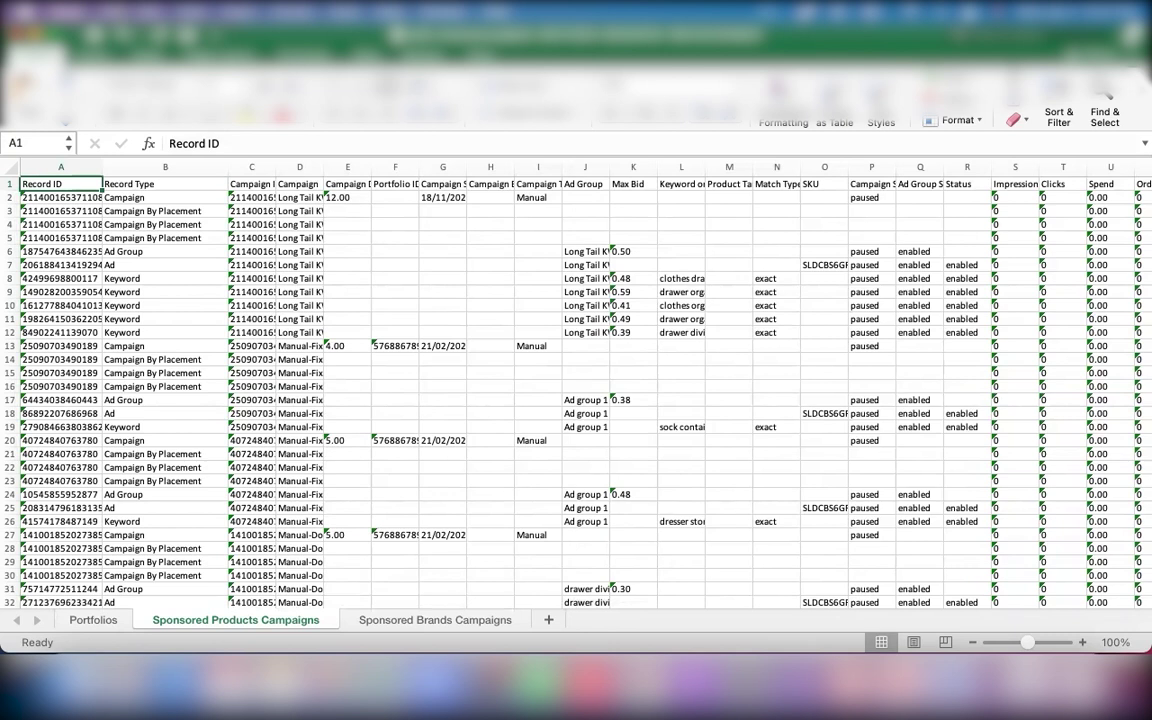
pyautogui.moveTo(104, 165); pyautogui.dragTo(139, 165)
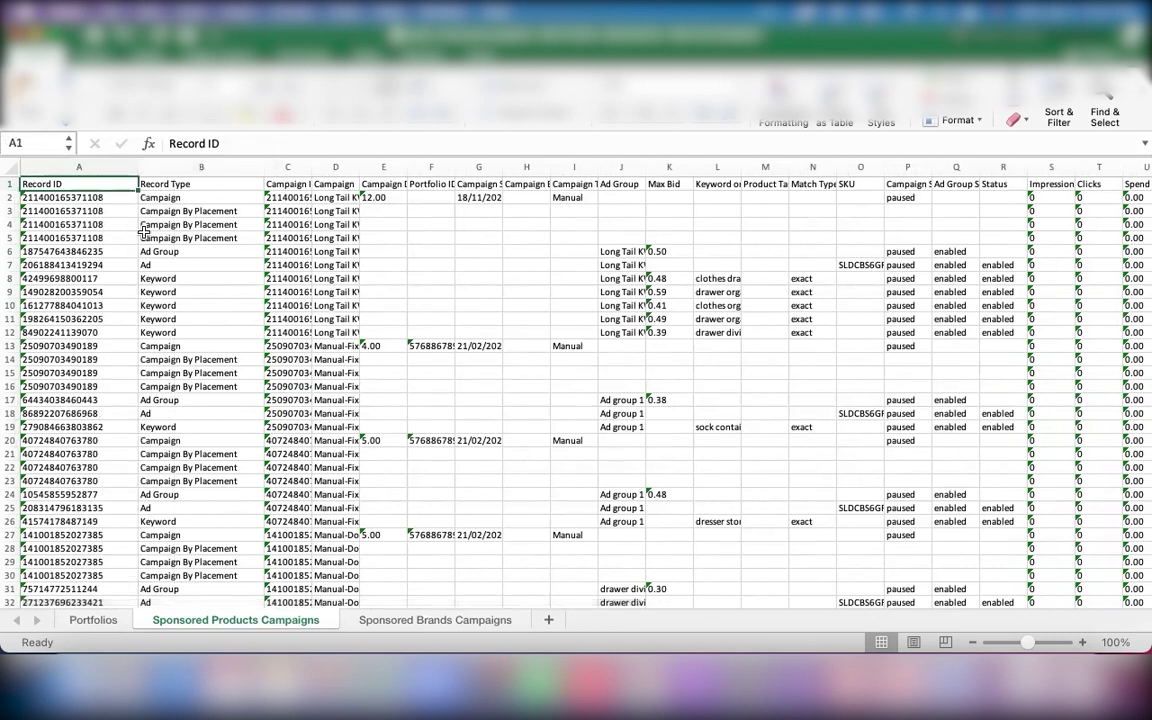
# Examine the Record ID and Record Type columns and the placement settings belonging to the first campaign's Campaign By Placement rows
pyautogui.click(80, 224)
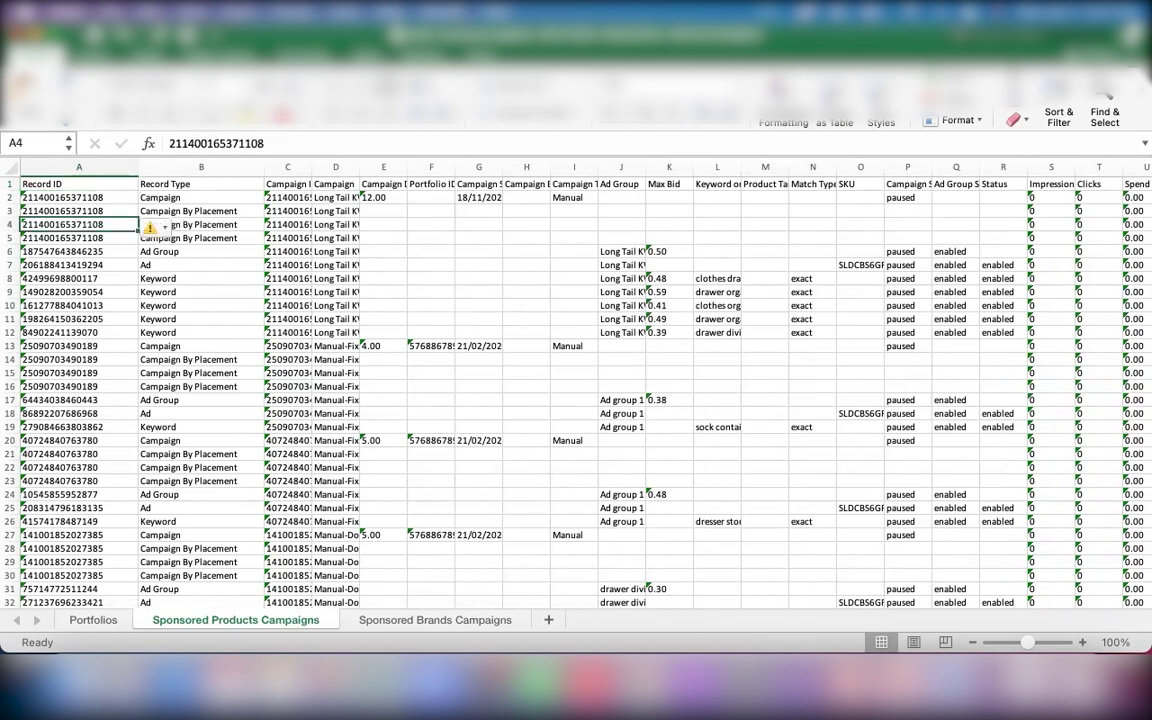
pyautogui.click(50, 163)
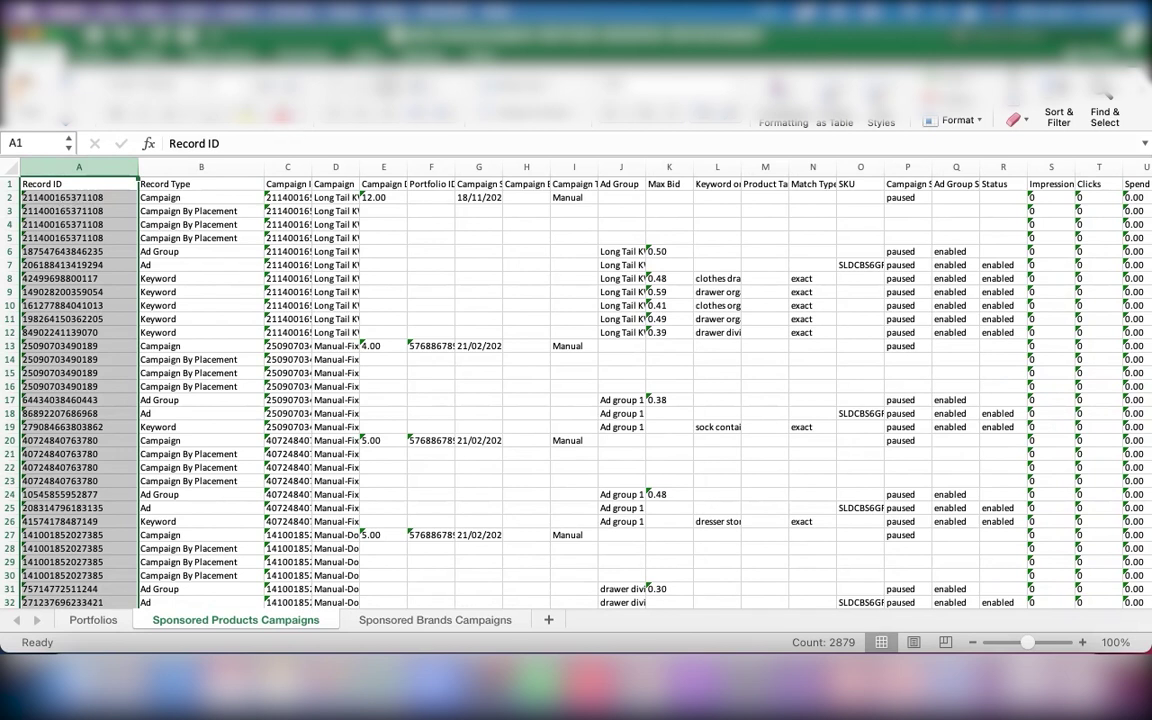
pyautogui.click(176, 172)
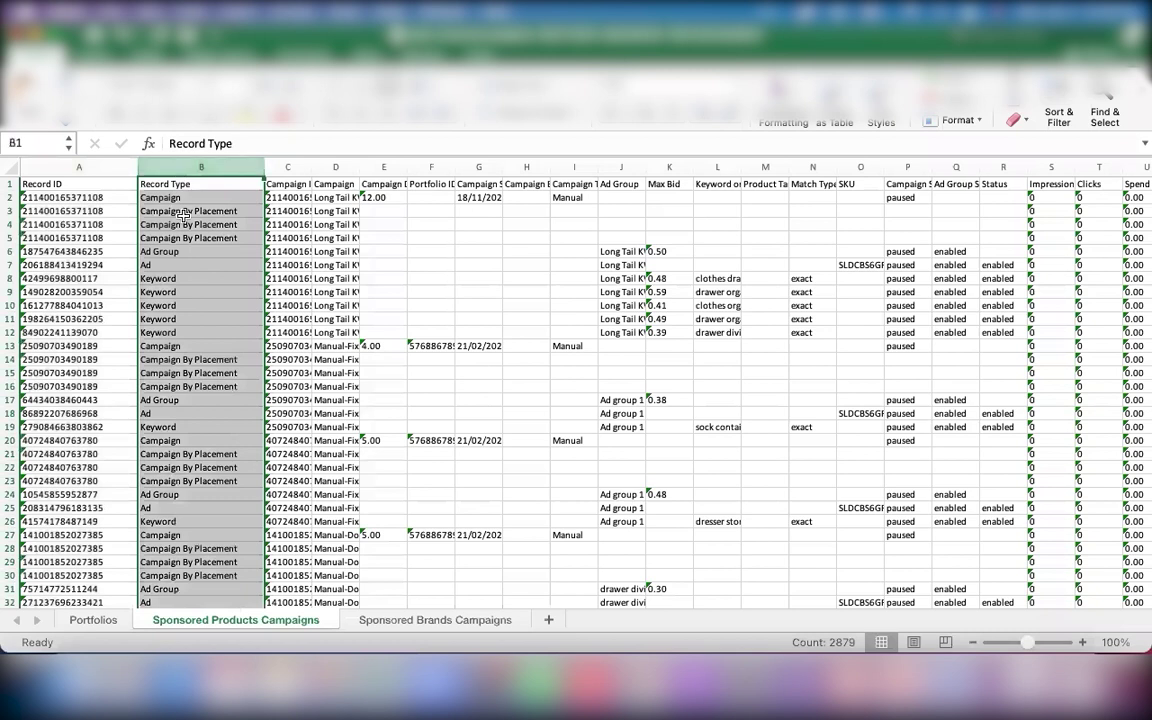
pyautogui.click(165, 198)
pyautogui.press('Down')
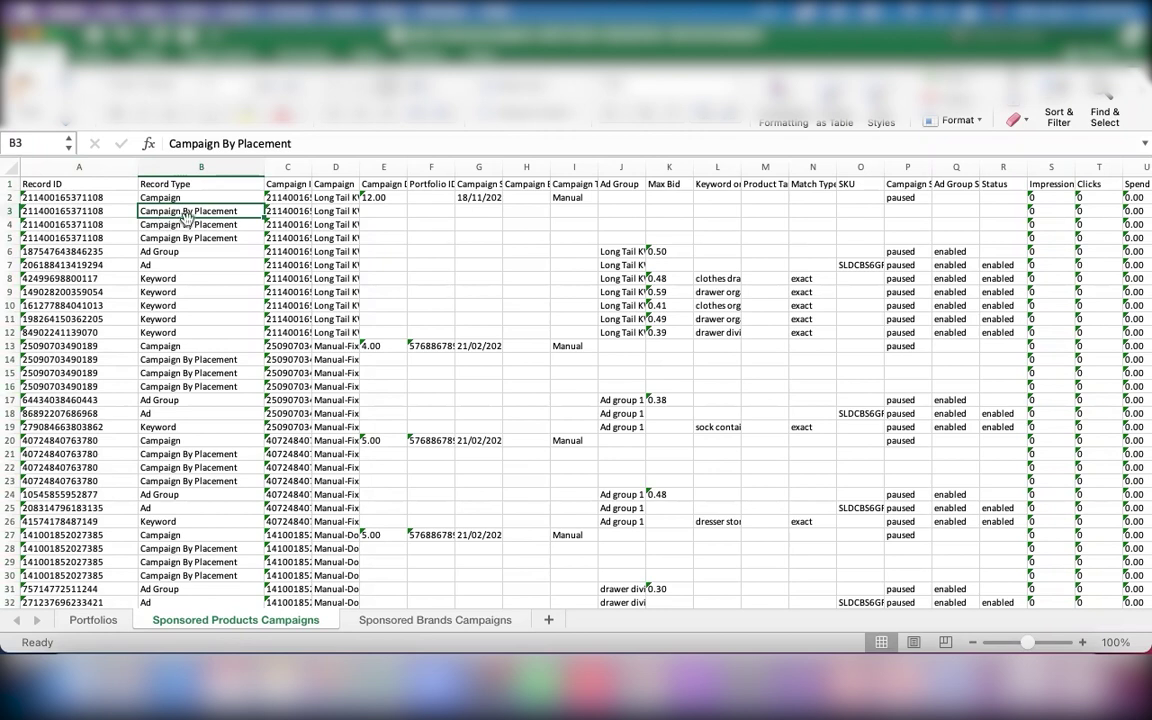
pyautogui.hscroll(9, 694, 282)
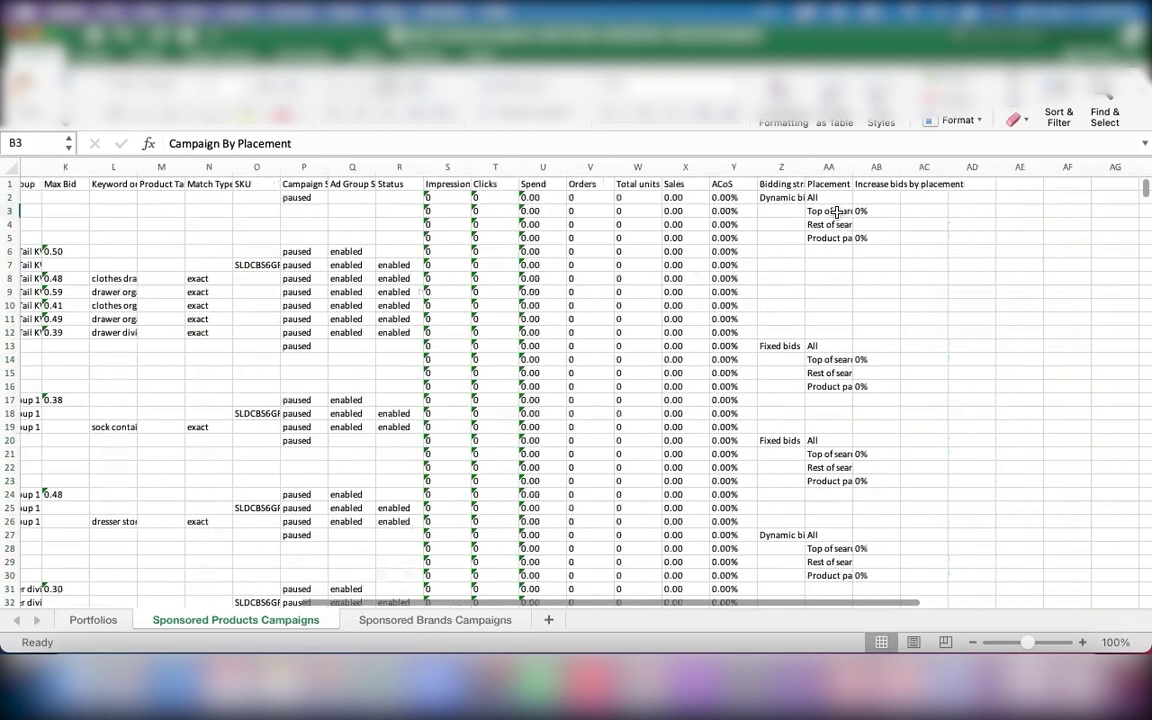
pyautogui.hscroll(-4, 186, 305)
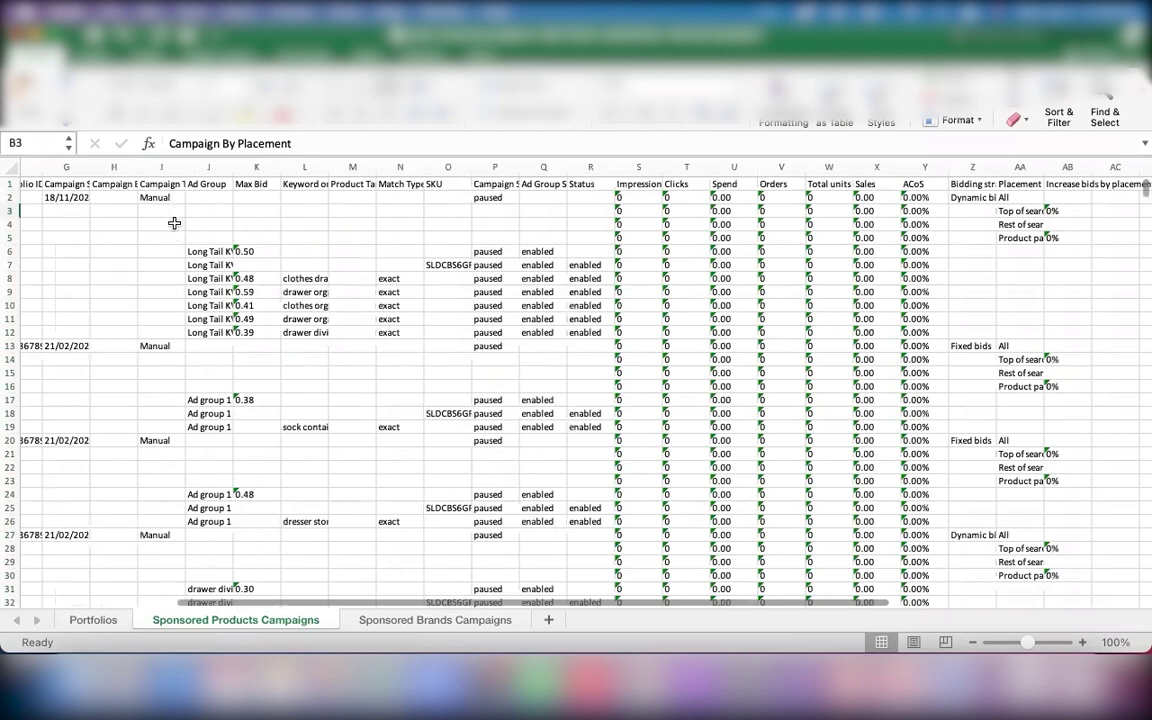
# Go through the first campaign's placement, ad group, ad and keyword records, and inspect the second campaign's start and keyword row
pyautogui.press('Down')
pyautogui.press('Down')
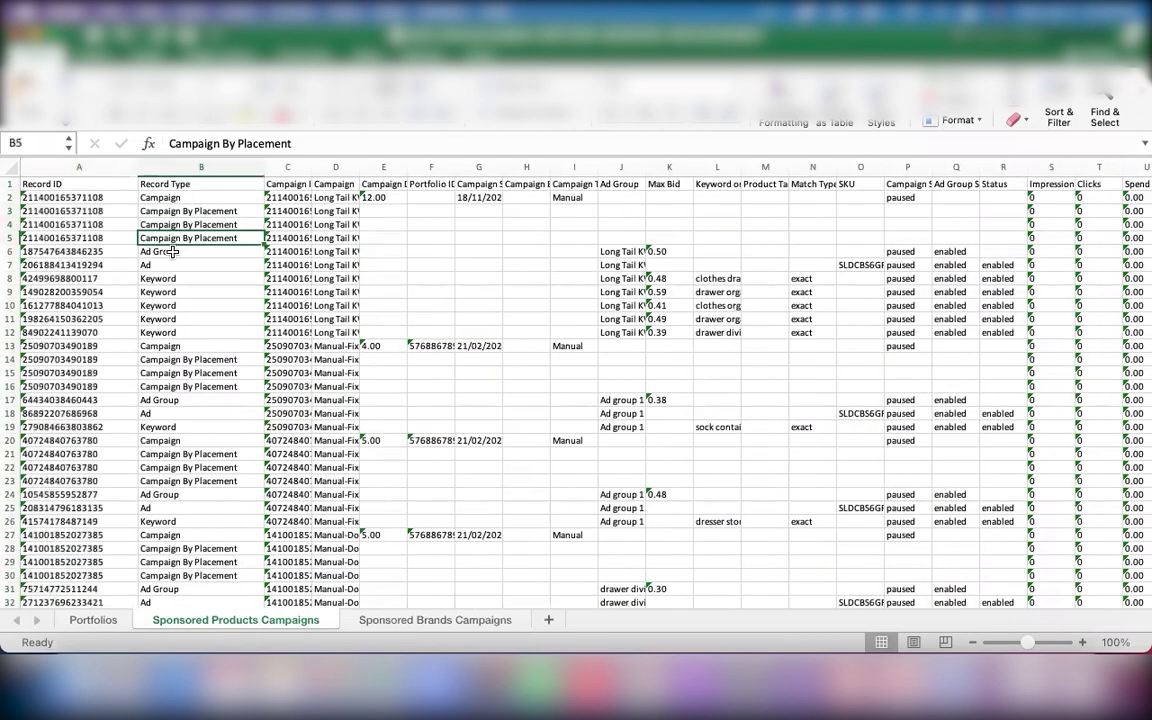
pyautogui.press('Down')
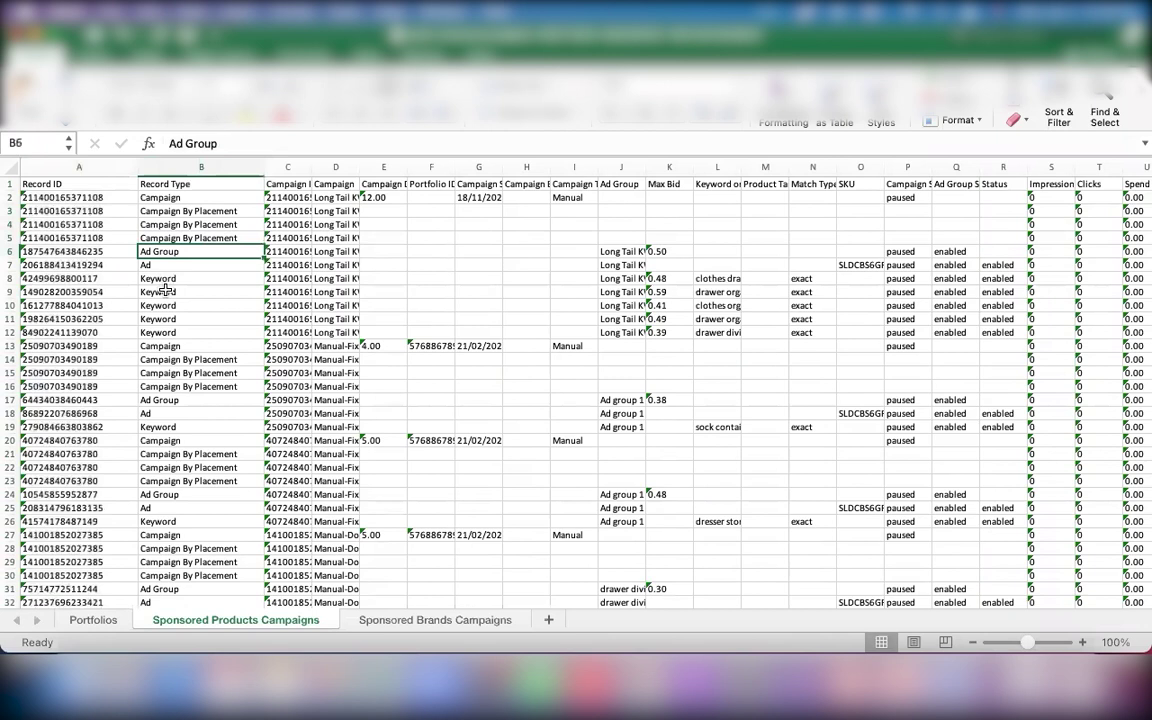
pyautogui.press('Down')
pyautogui.press('Down')
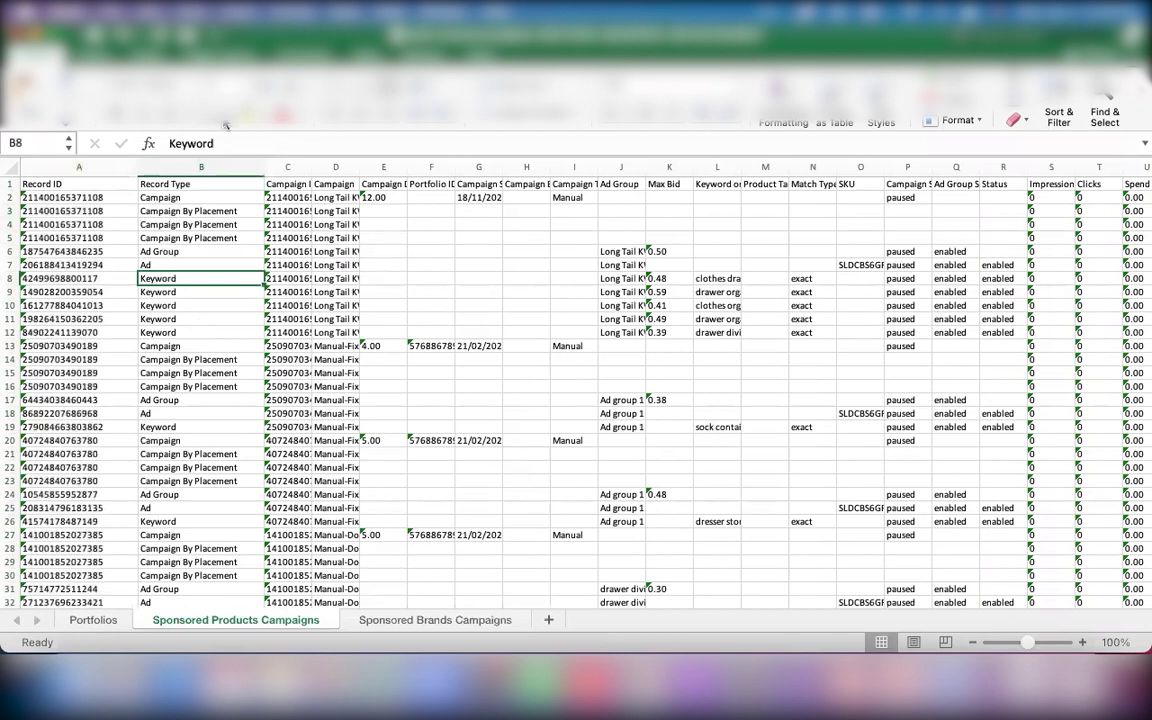
pyautogui.click(176, 333)
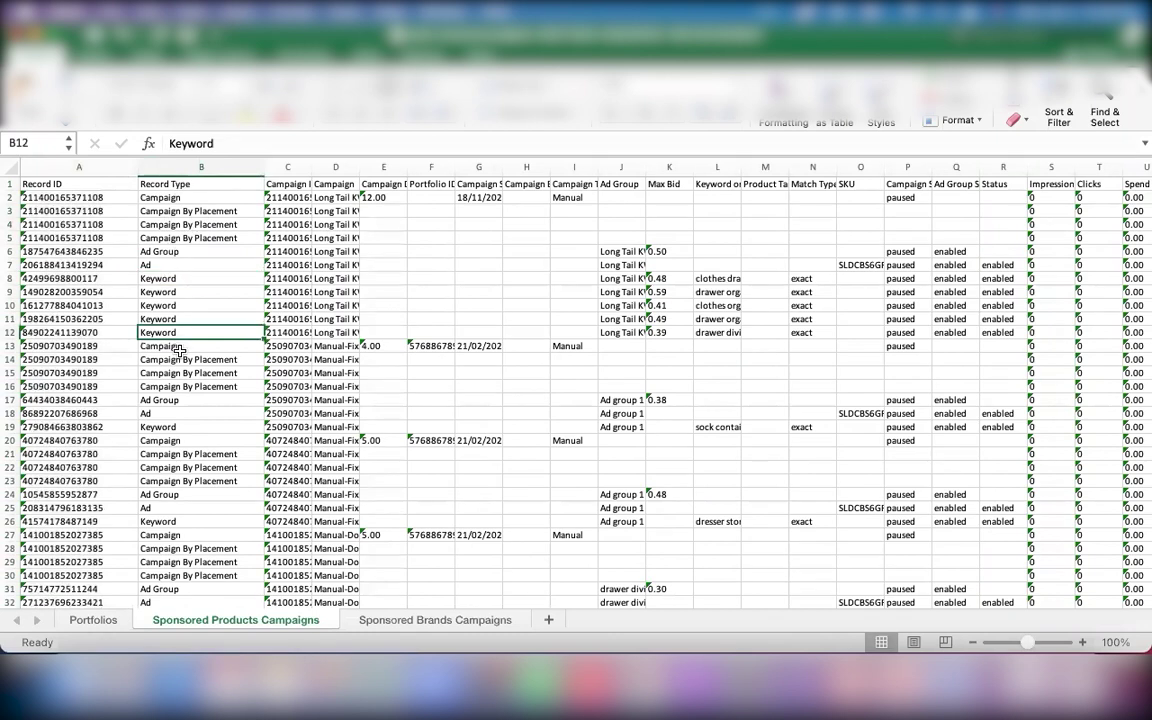
pyautogui.click(177, 350)
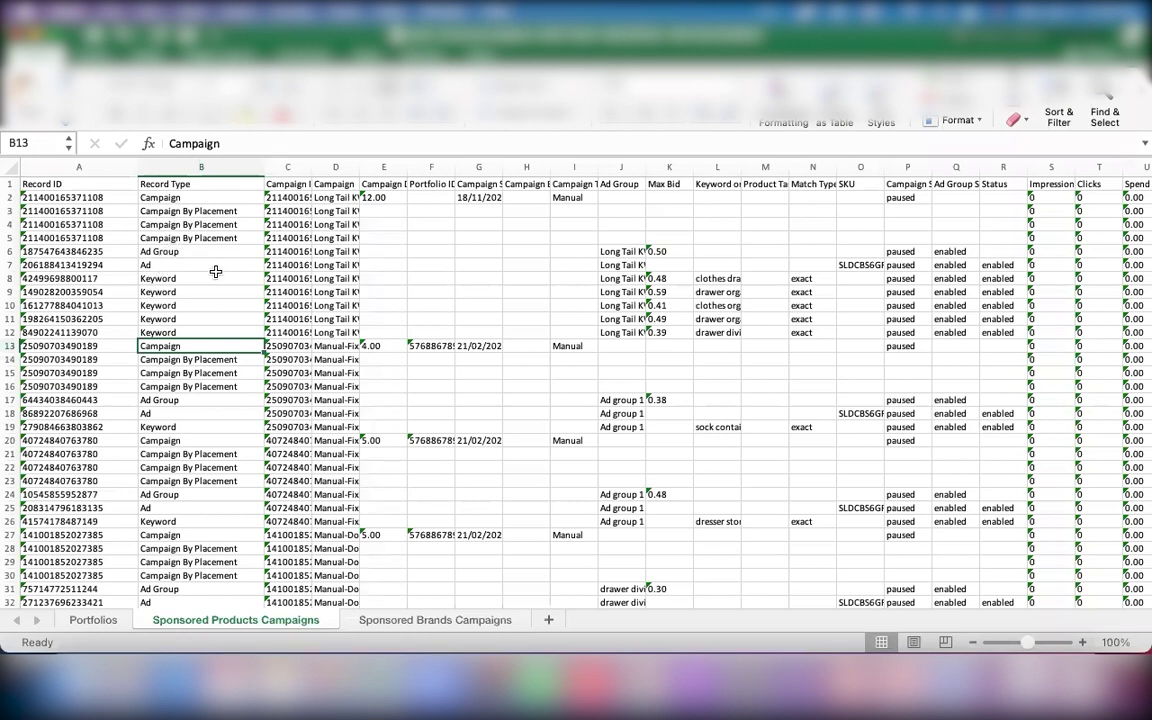
pyautogui.click(152, 291)
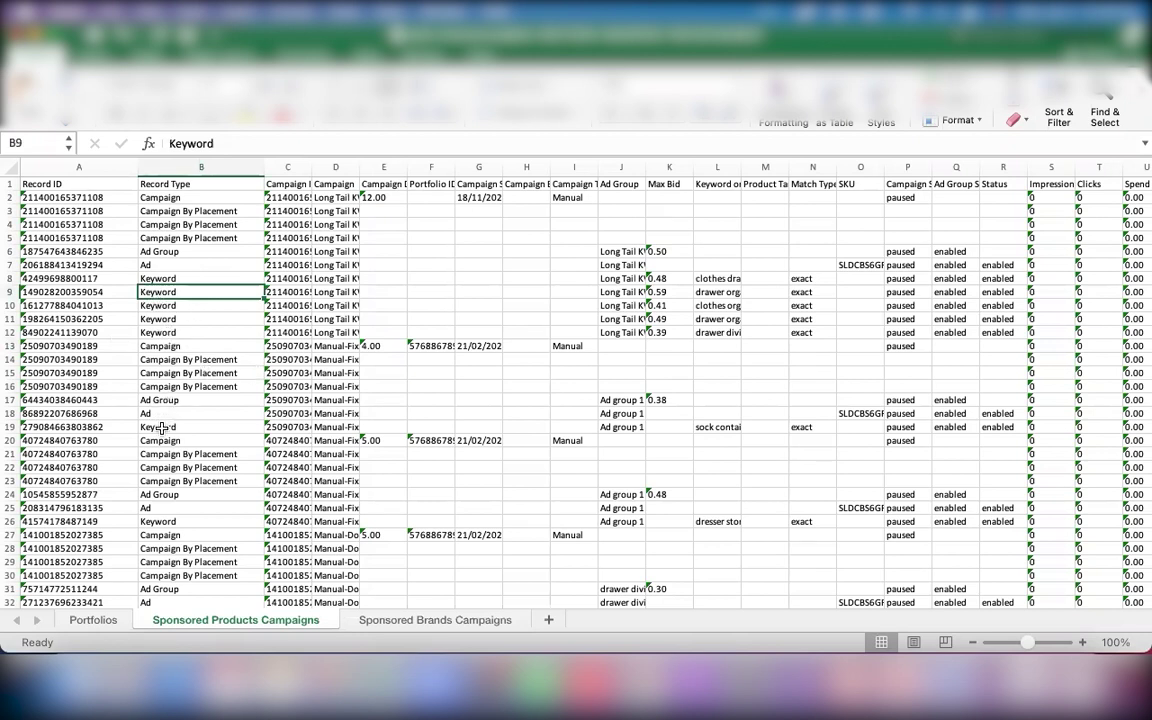
pyautogui.click(10, 426)
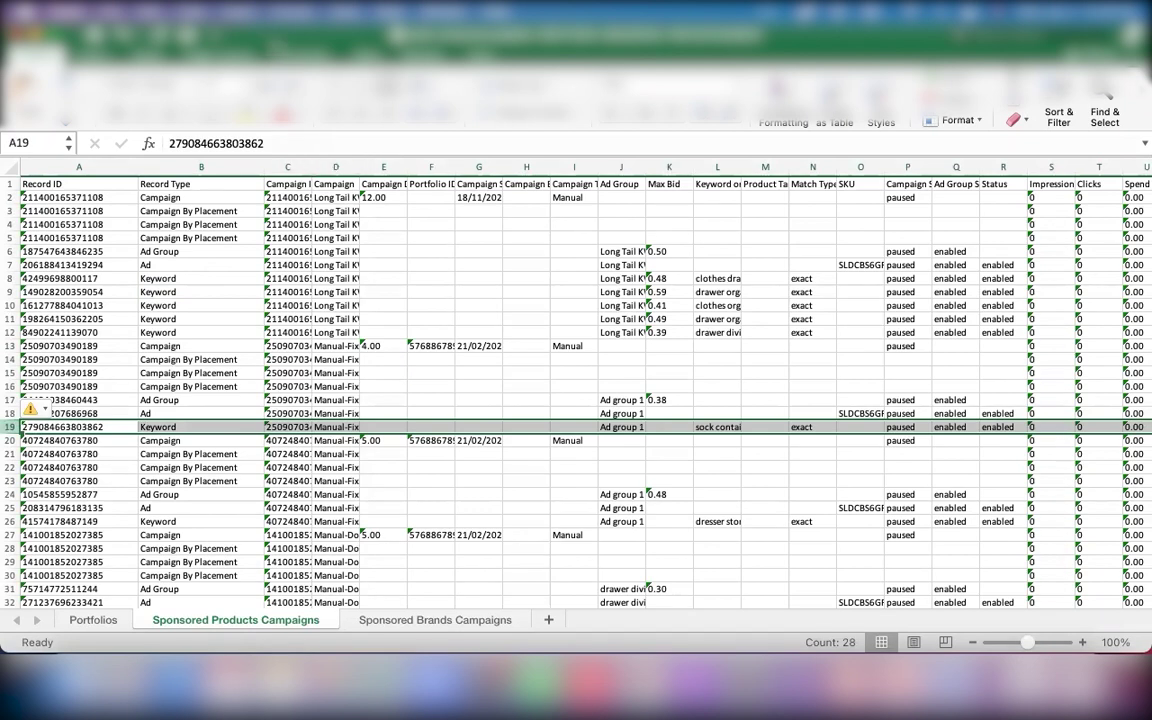
# Widen the Campaign ID and Campaign columns so that the full IDs and campaign names fit
pyautogui.click(336, 251)
pyautogui.moveTo(311, 168); pyautogui.dragTo(354, 171)
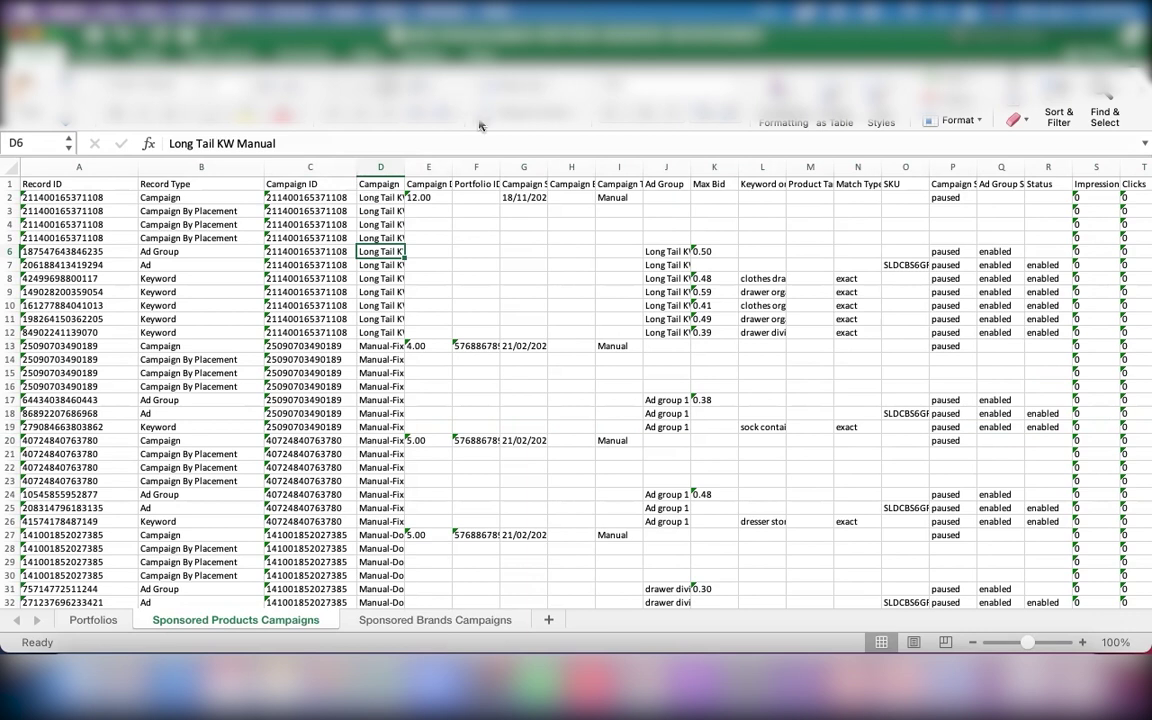
pyautogui.doubleClick(406, 172)
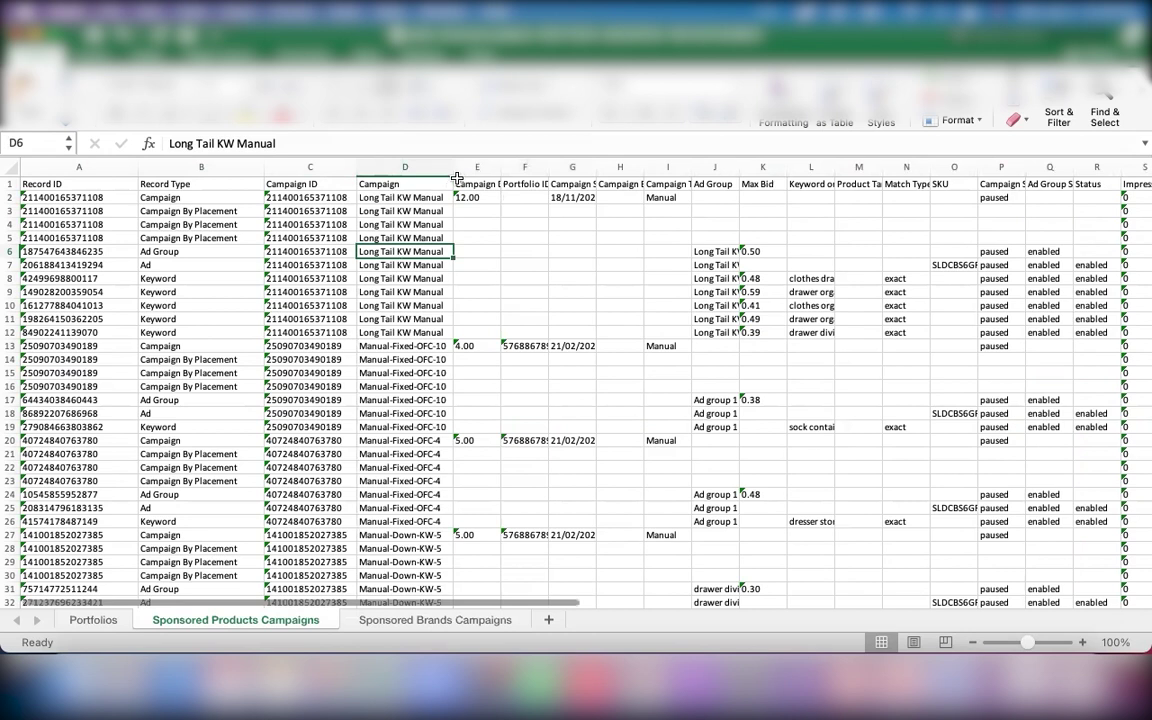
pyautogui.click(475, 224)
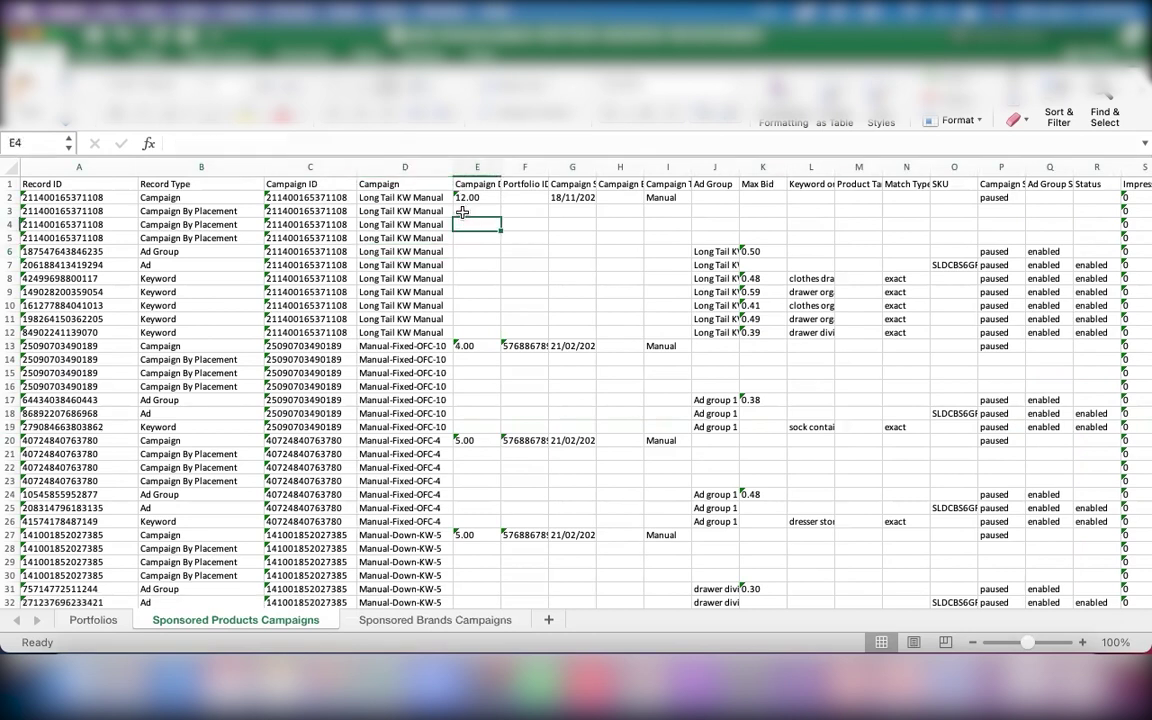
pyautogui.moveTo(450, 174); pyautogui.dragTo(457, 174)
pyautogui.click(522, 223)
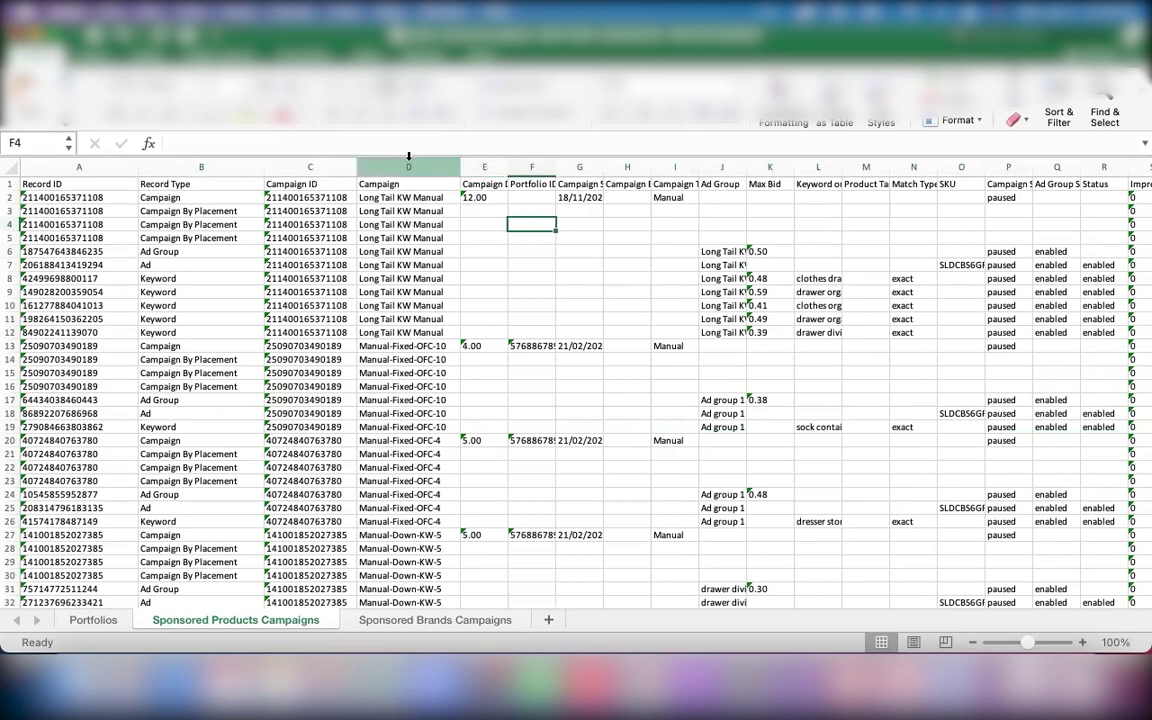
# Look over the campaign names down the sheet and the column headings in row 1
pyautogui.click(388, 236)
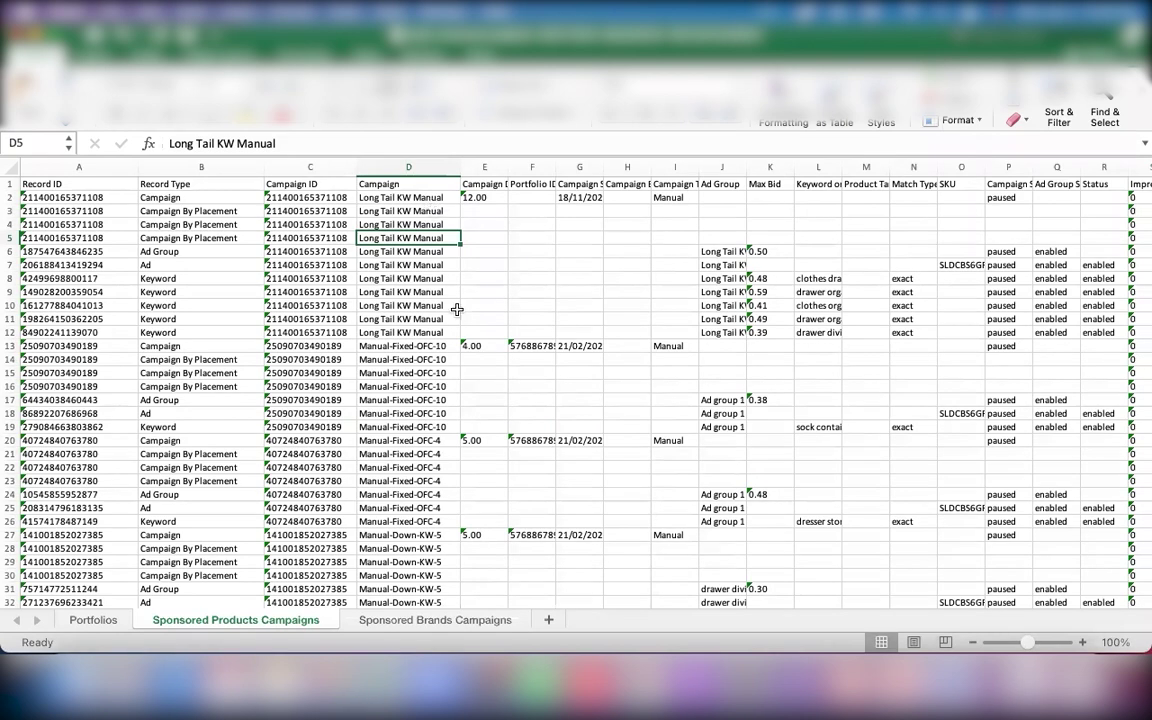
pyautogui.scroll(-5, 457, 310)
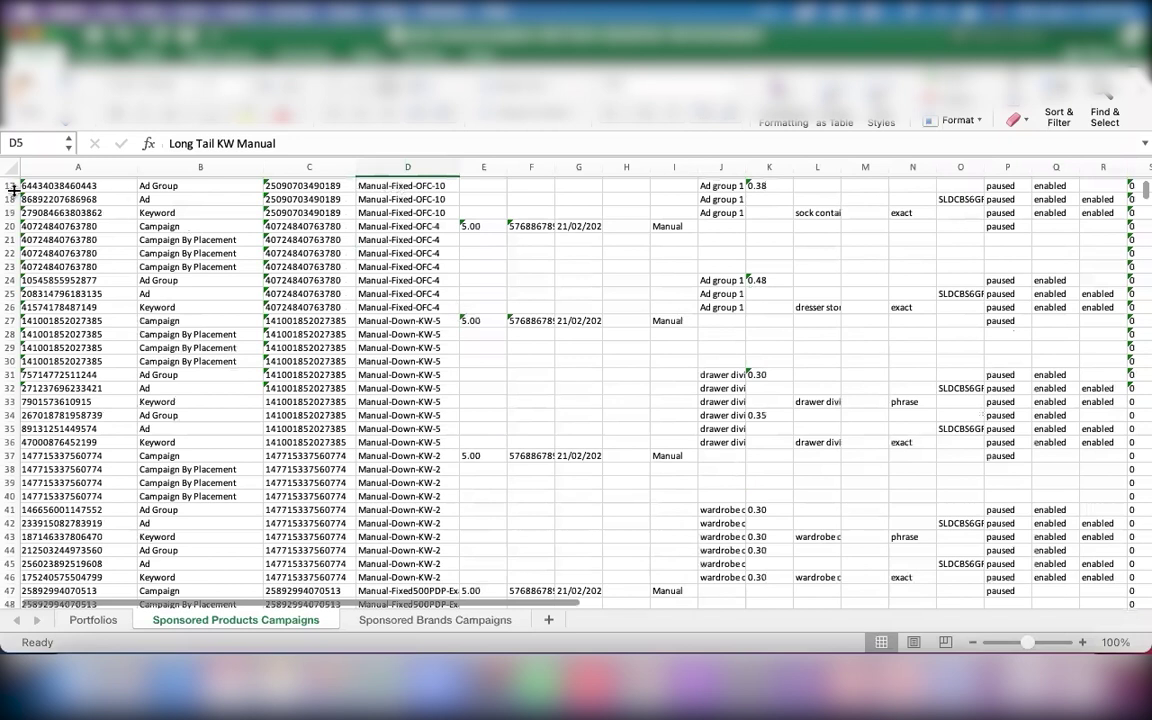
pyautogui.scroll(5, 12, 180)
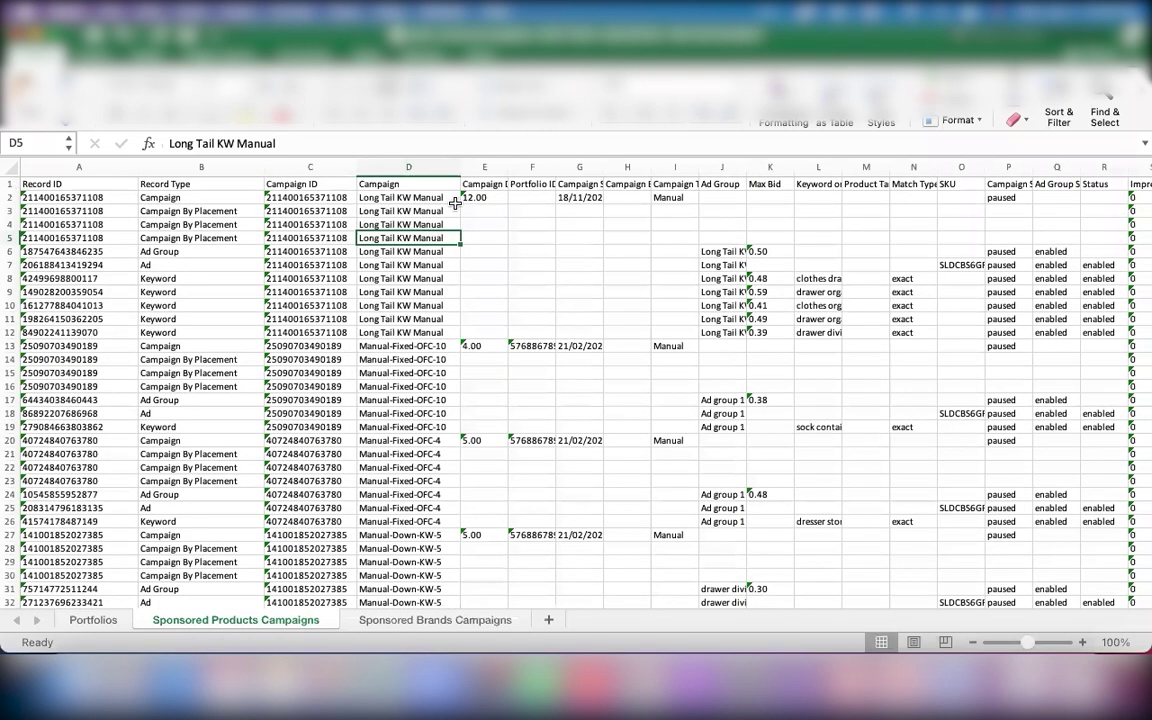
pyautogui.hotkey('ctrl', 'Home')
pyautogui.hotkey('shift', 'space')
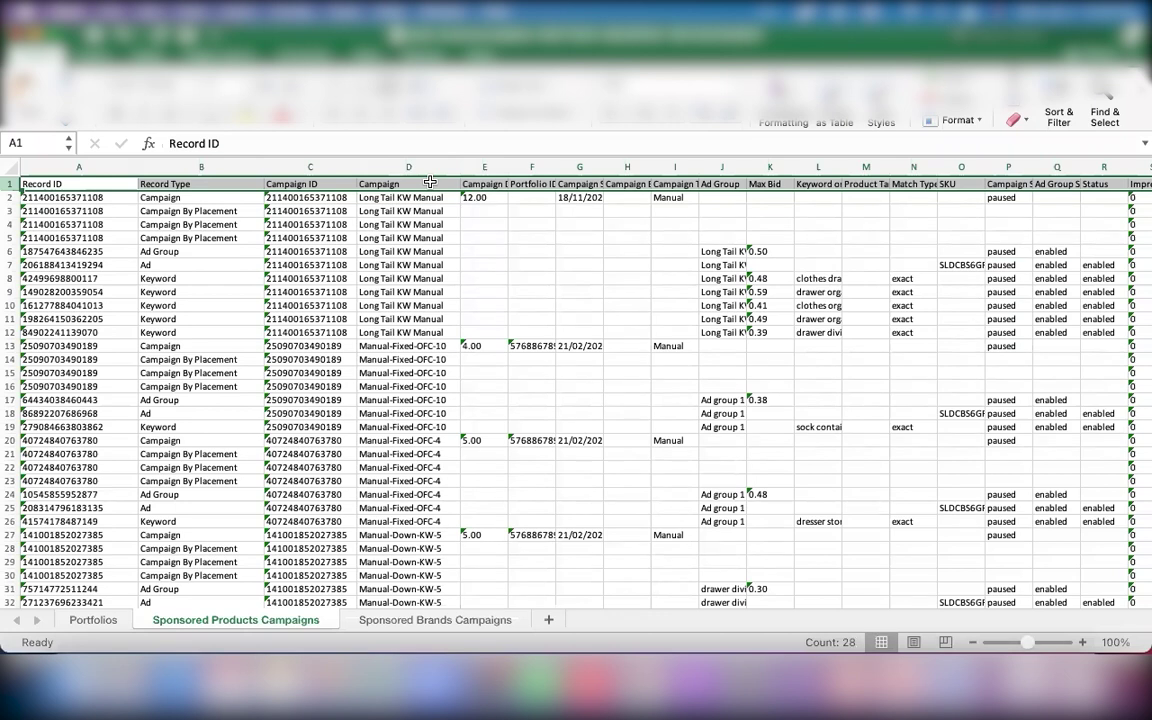
pyautogui.click(400, 236)
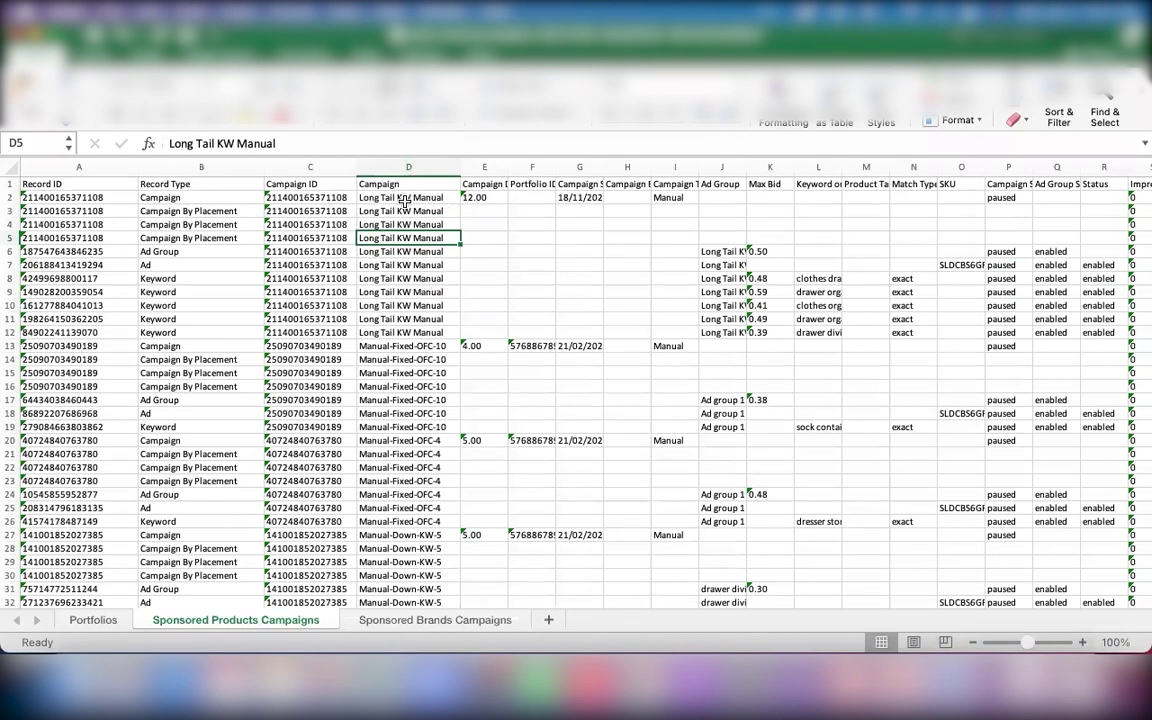
# Inspect the first campaign's name entries and the Campaign Daily Budget, Portfolio ID and campaign start date columns
pyautogui.moveTo(398, 198); pyautogui.dragTo(410, 262)
pyautogui.click(502, 225)
pyautogui.click(484, 167)
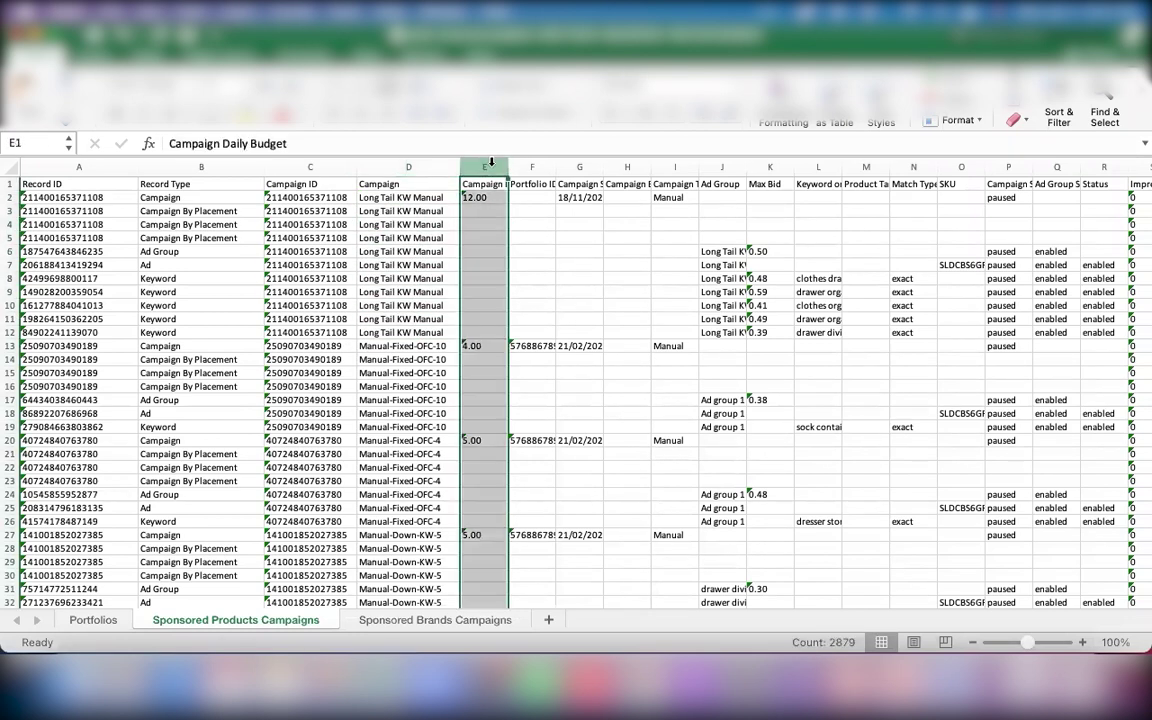
pyautogui.doubleClick(531, 197)
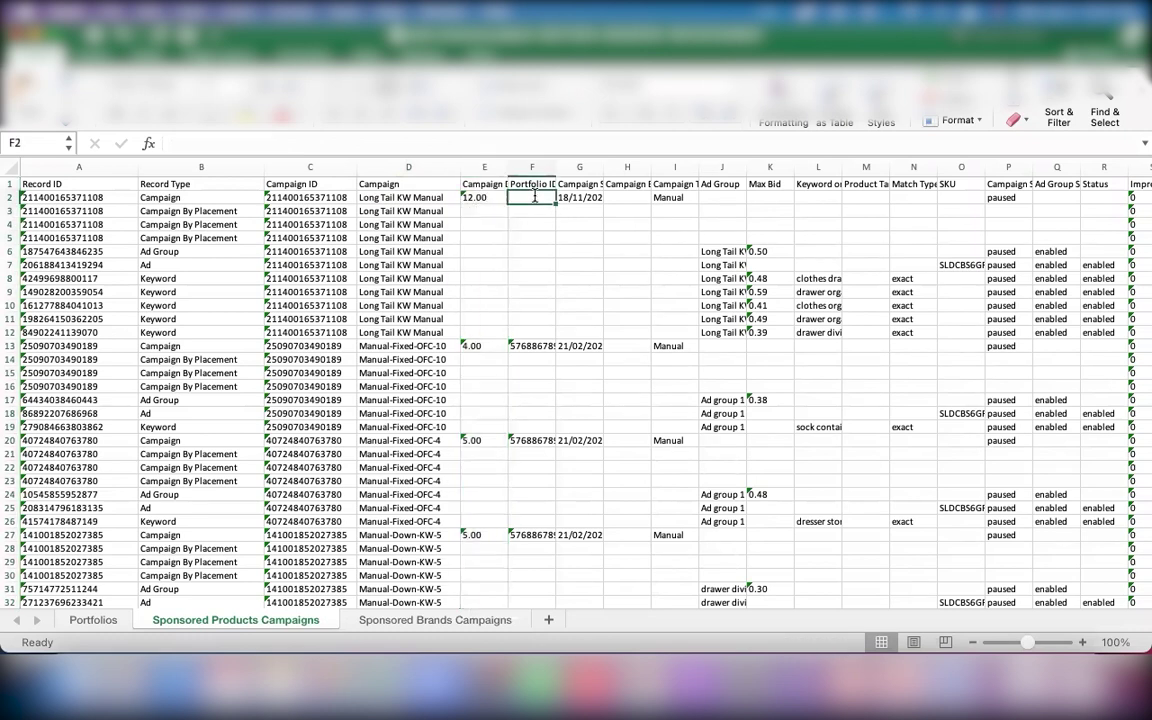
pyautogui.click(570, 237)
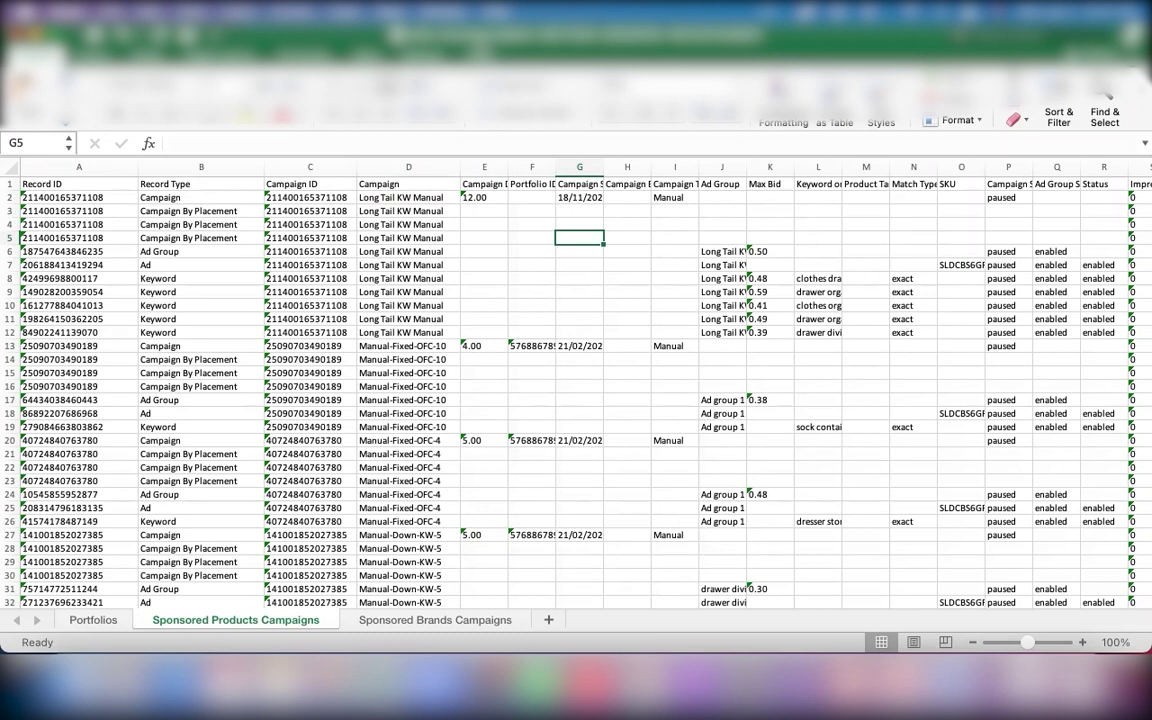
# Hide columns F through I, from Portfolio ID to the campaign targeting type
pyautogui.press('Right')
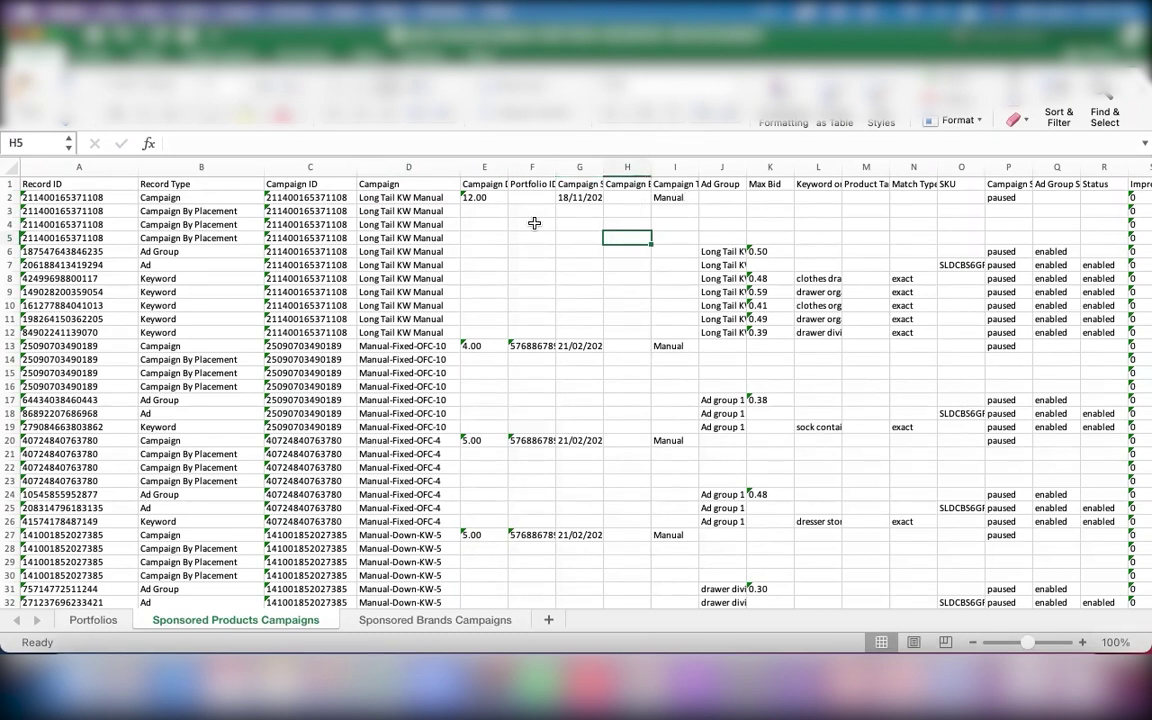
pyautogui.click(543, 168)
pyautogui.moveTo(543, 170); pyautogui.dragTo(673, 176)
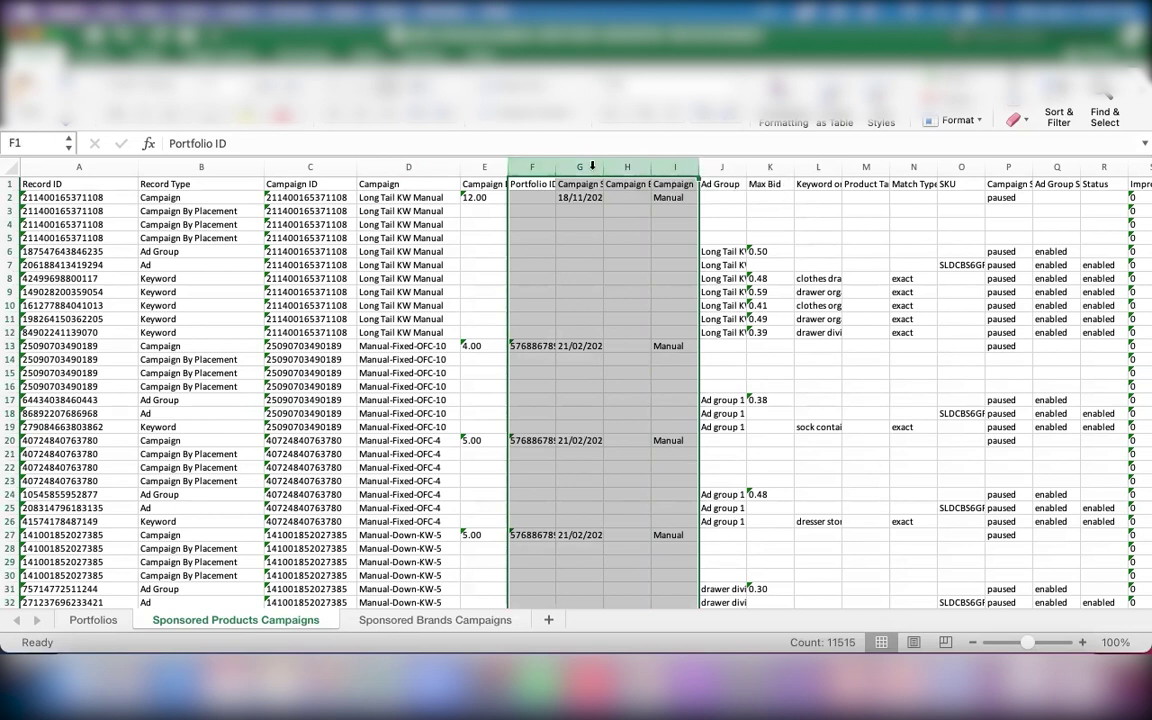
pyautogui.rightClick(527, 162)
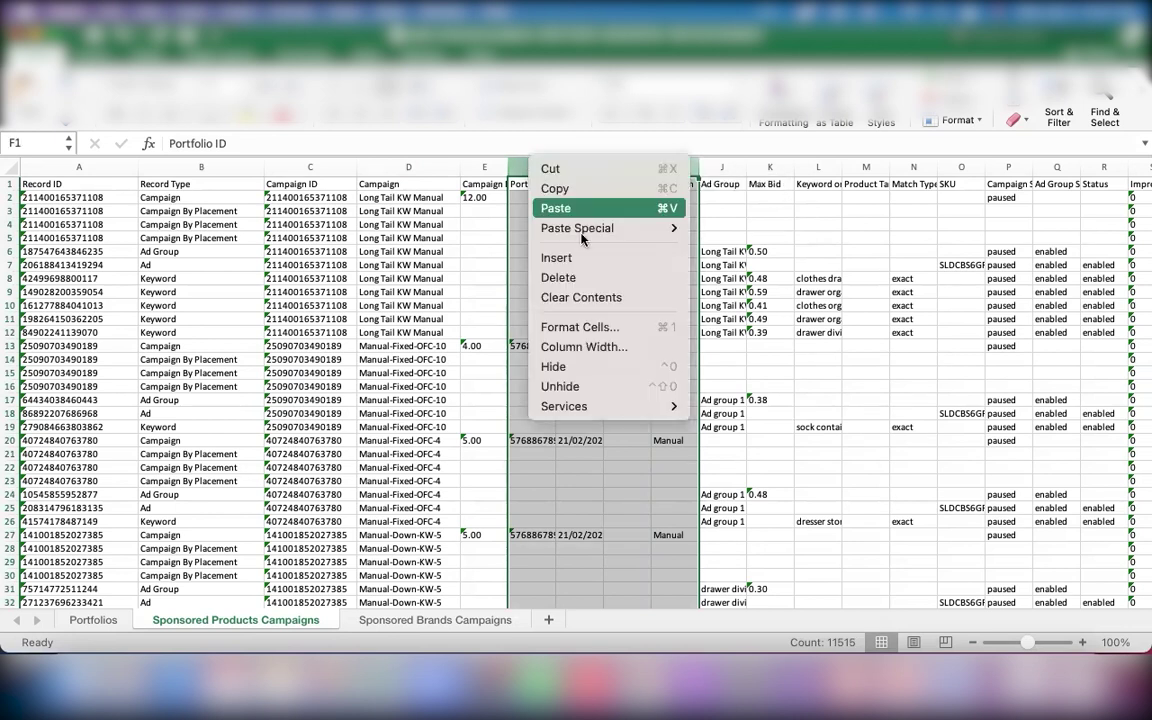
pyautogui.click(579, 368)
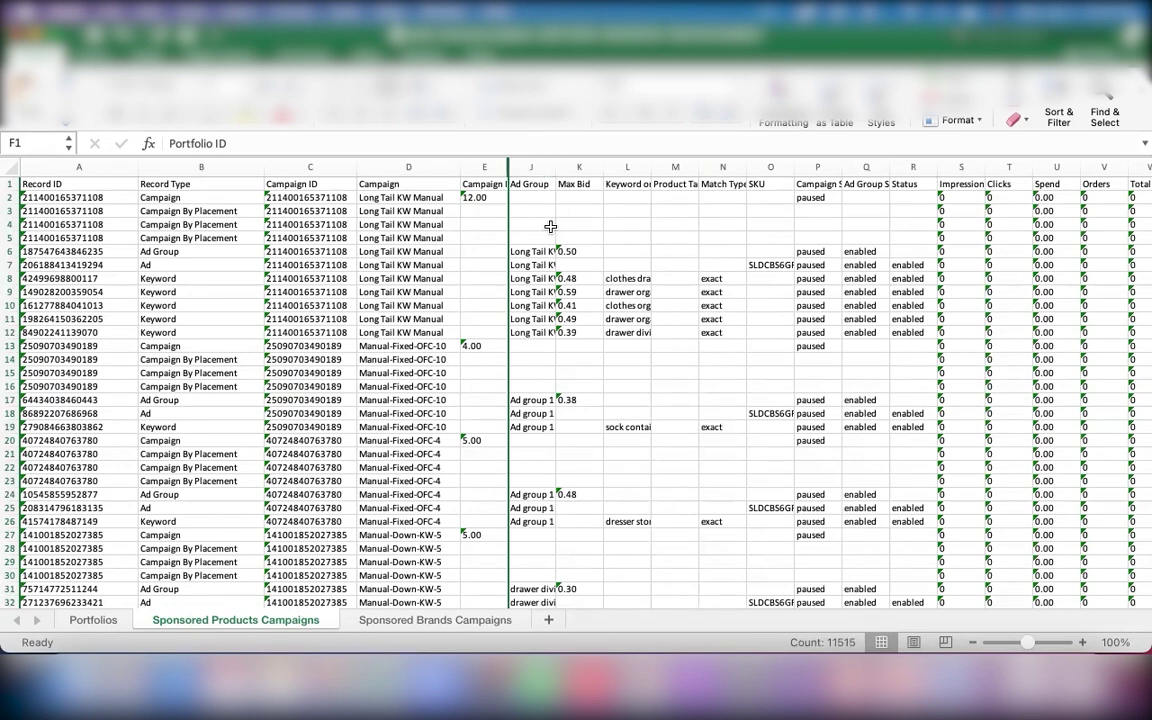
# Widen the Ad Group column so the names fit, and check the first campaign's Long Tail KW entries
pyautogui.moveTo(556, 172); pyautogui.dragTo(581, 171)
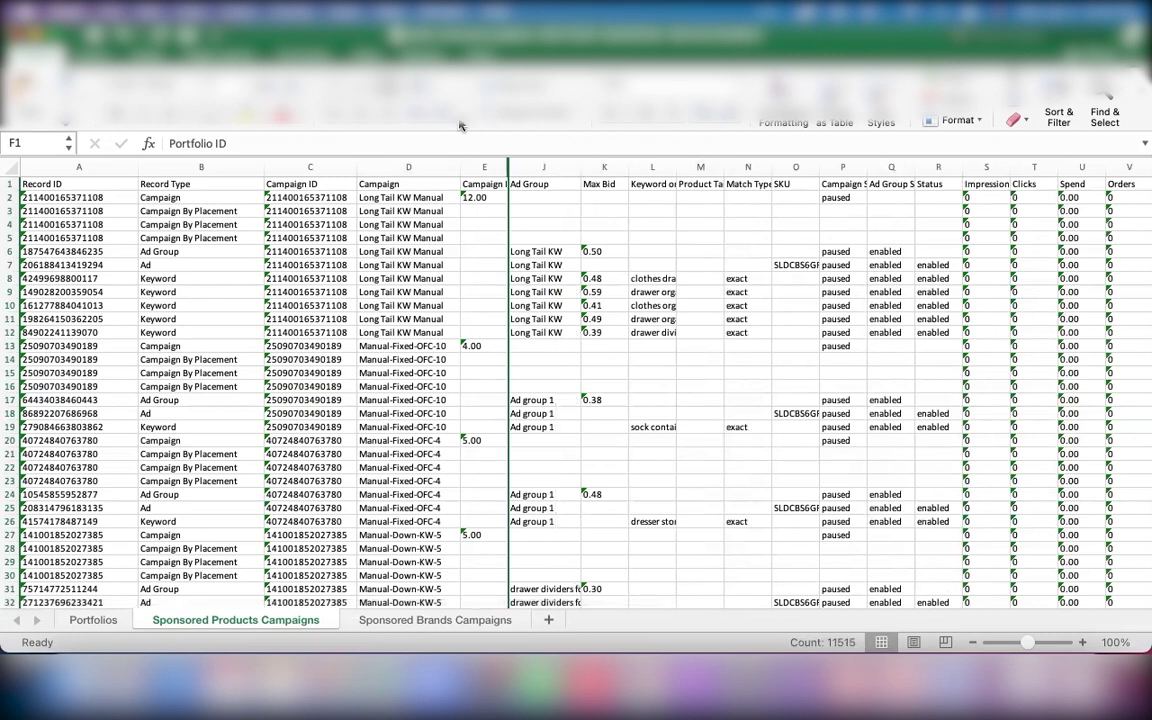
pyautogui.click(567, 253)
pyautogui.press('Down')
pyautogui.press('Down')
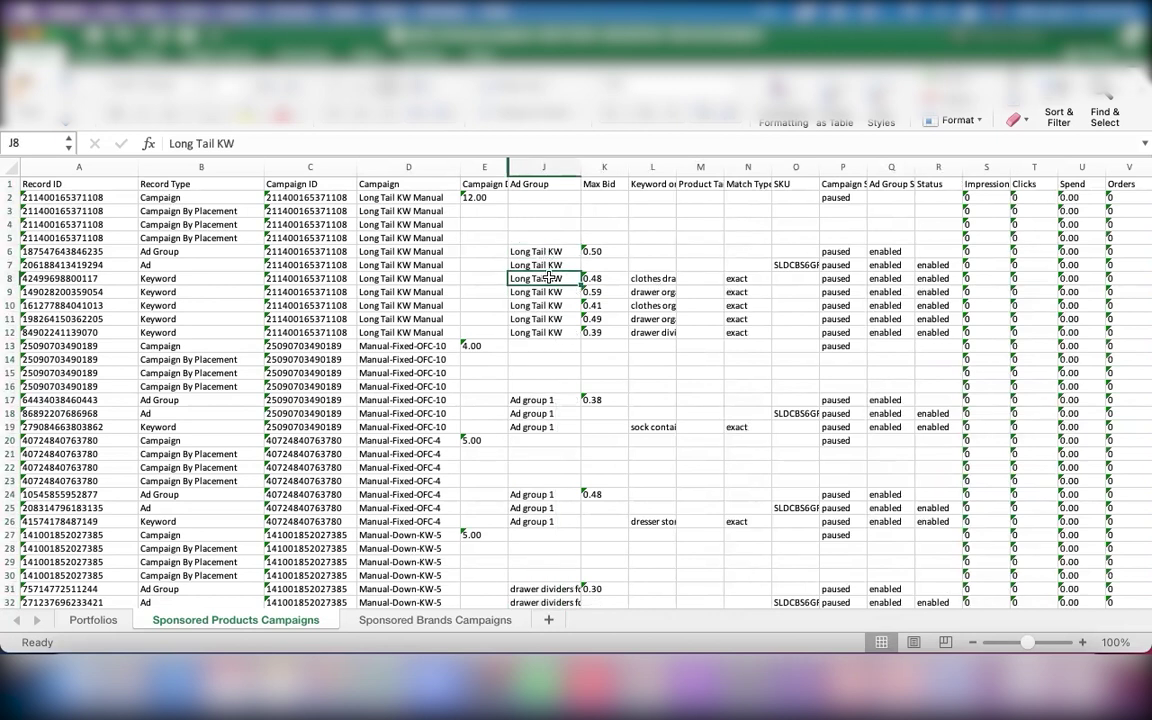
# Examine the first campaign's ad group row, its ad record in row 7 and the Max Bid column
pyautogui.hscroll(5, 853, 265)
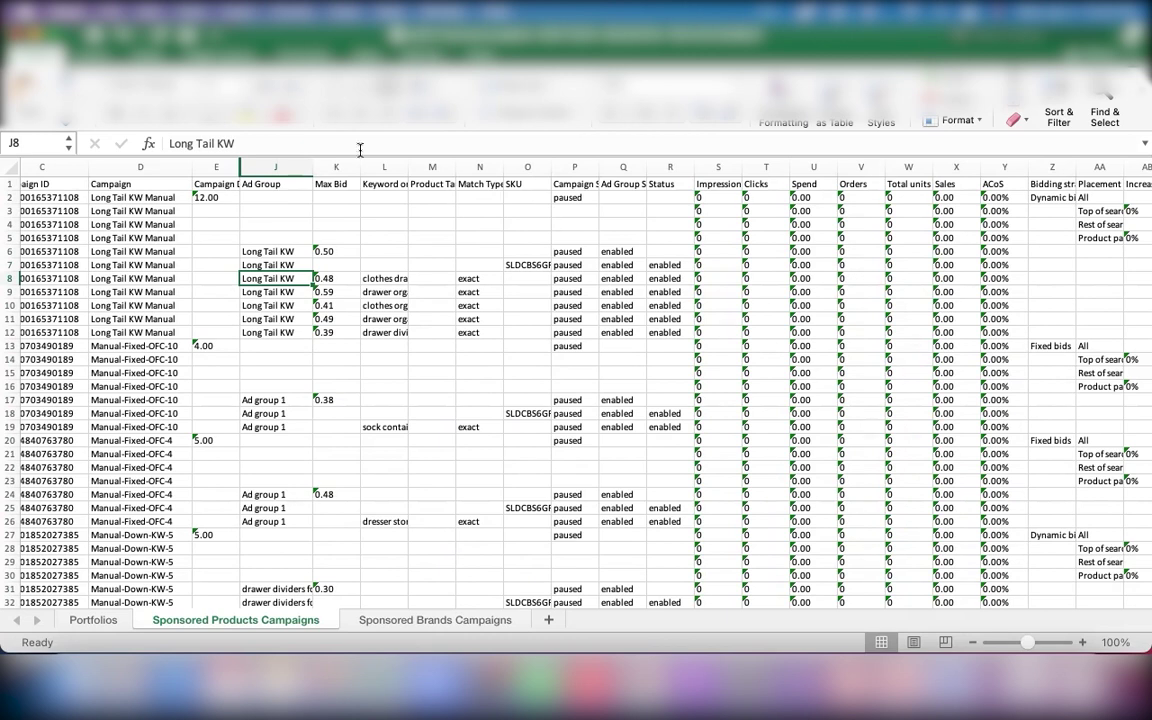
pyautogui.hscroll(-3, 284, 219)
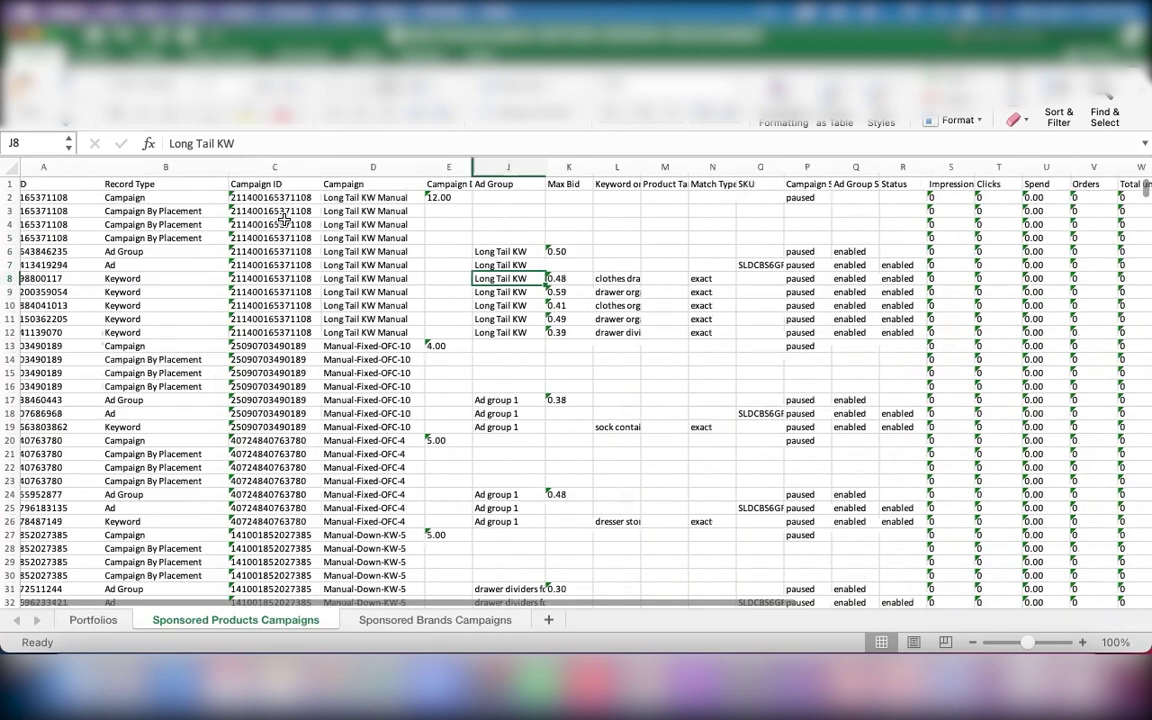
pyautogui.hscroll(-2, 380, 266)
pyautogui.hscroll(2, 548, 266)
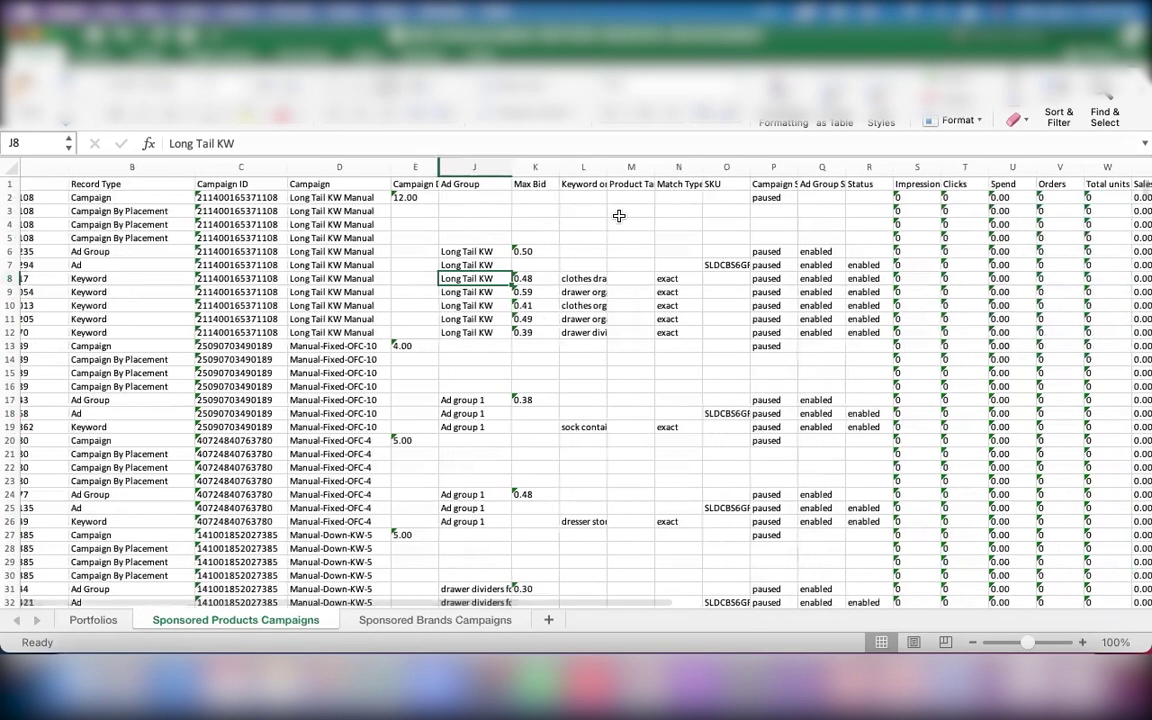
pyautogui.click(487, 252)
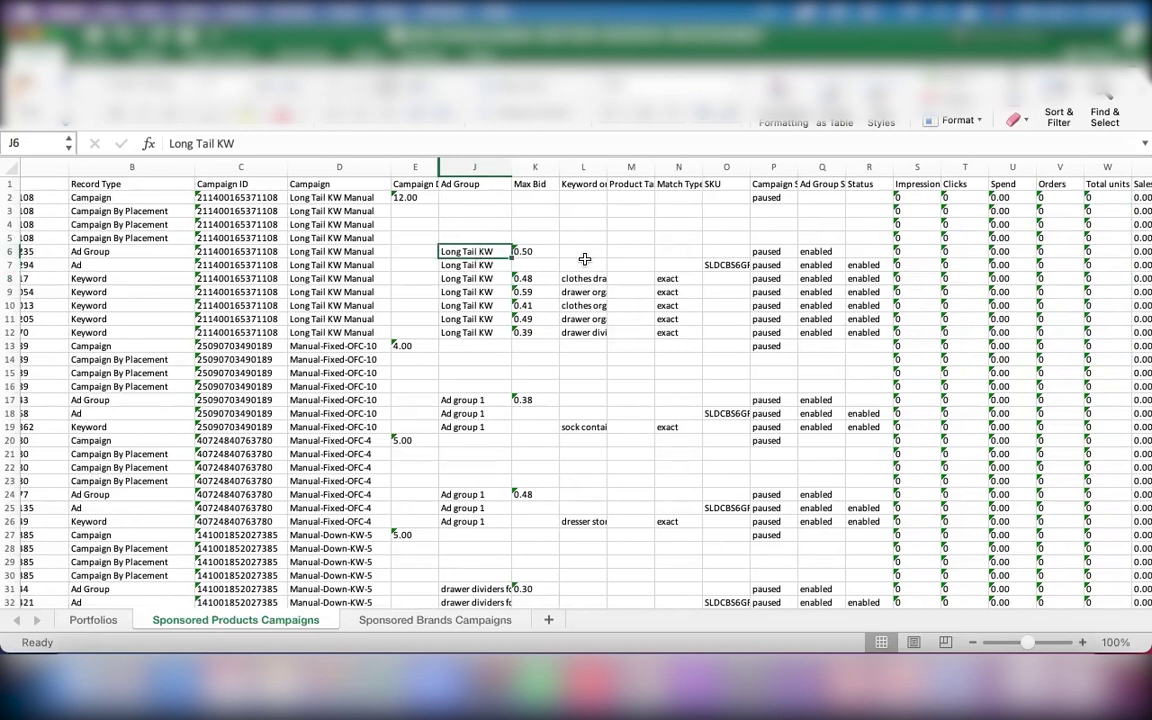
pyautogui.hscroll(-2, 266, 268)
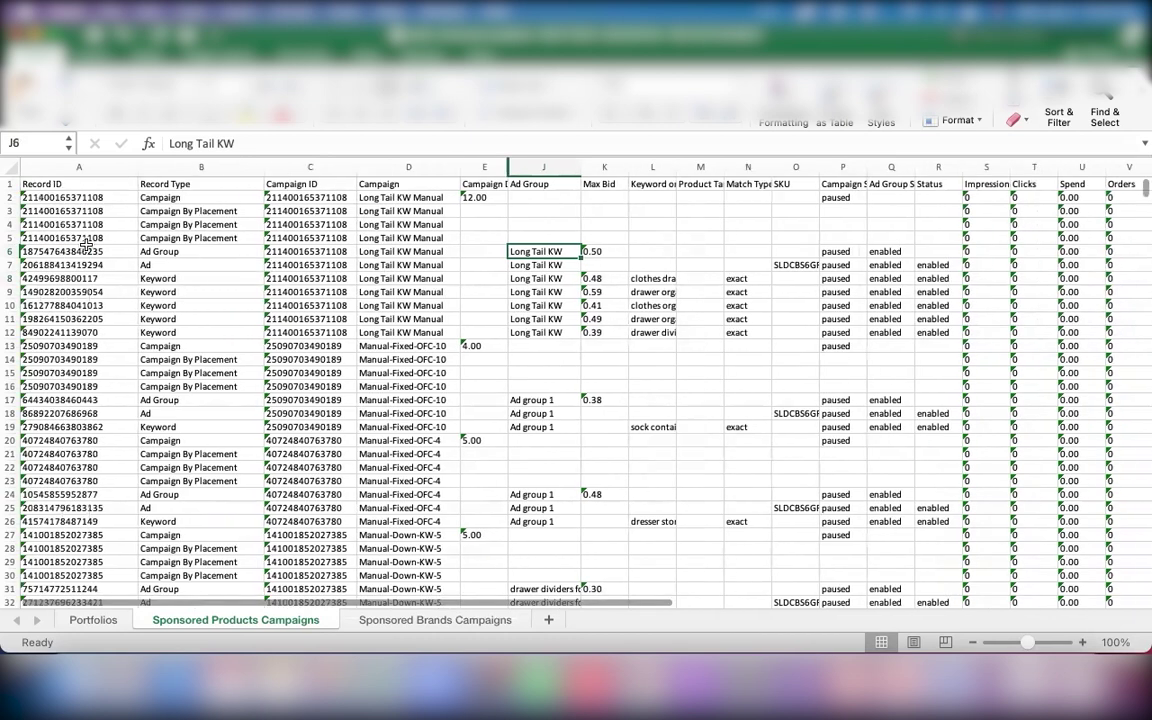
pyautogui.click(10, 265)
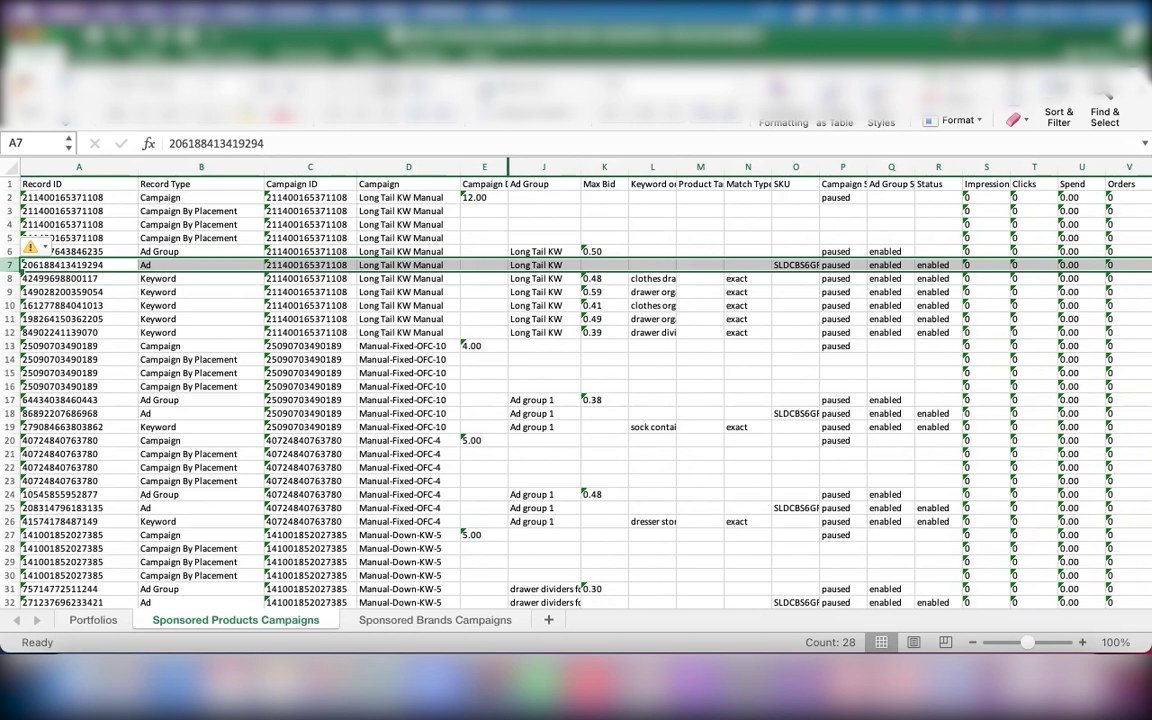
pyautogui.click(545, 224)
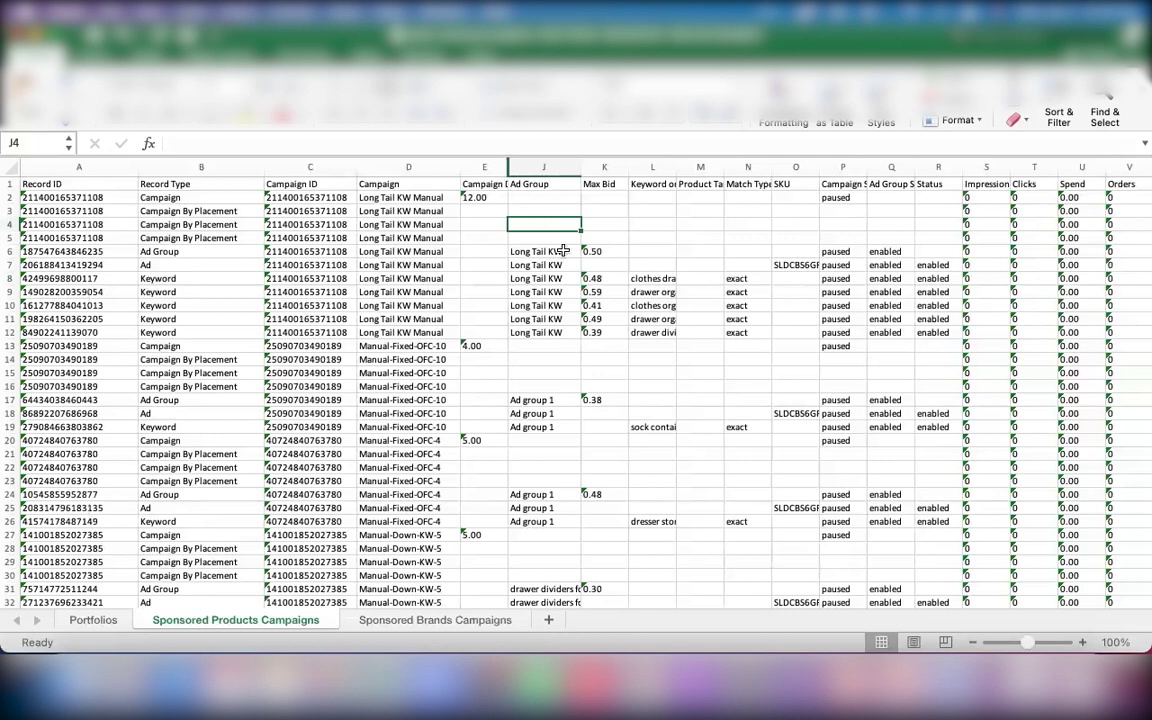
pyautogui.click(603, 166)
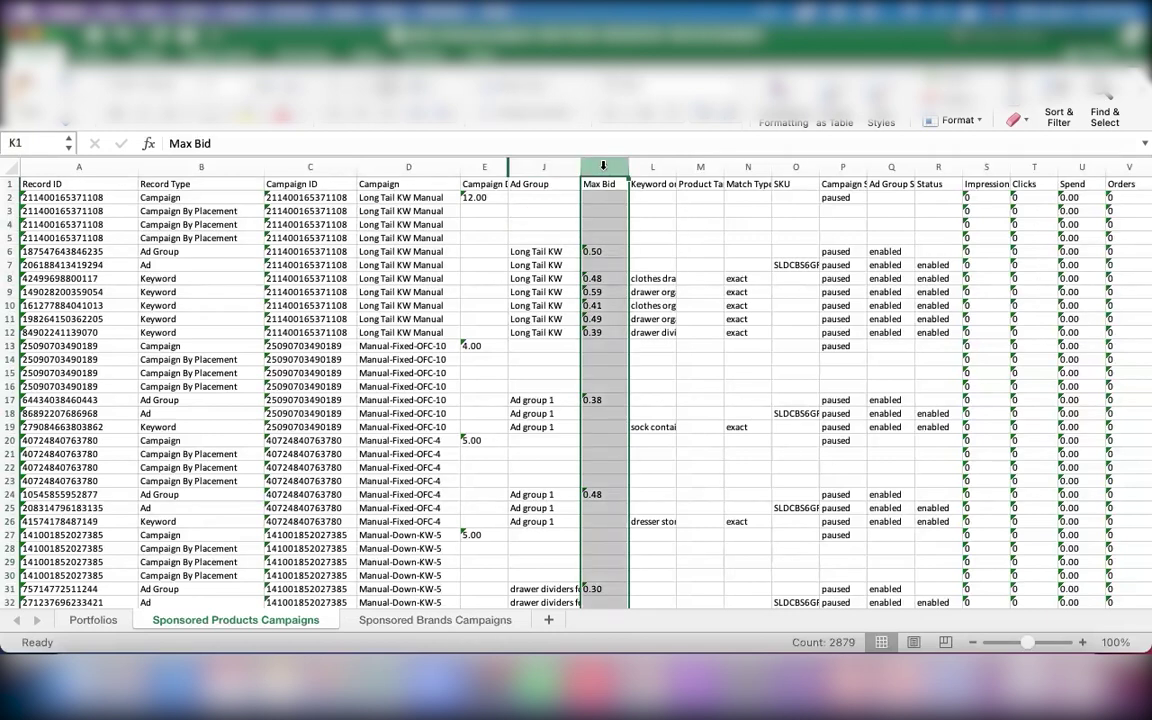
pyautogui.click(660, 225)
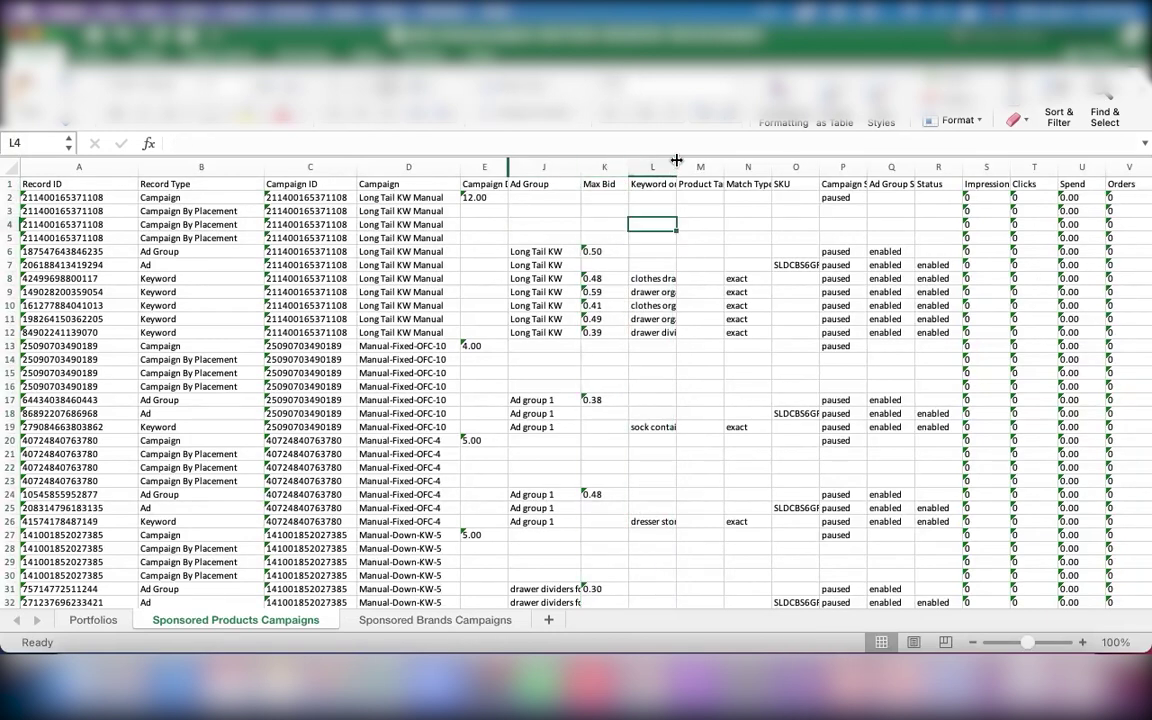
# Widen the Keyword or Product Targeting column, then read its heading and the keywords listed down the sheet
pyautogui.moveTo(674, 166); pyautogui.dragTo(718, 167)
pyautogui.click(691, 186)
pyautogui.doubleClick(691, 186)
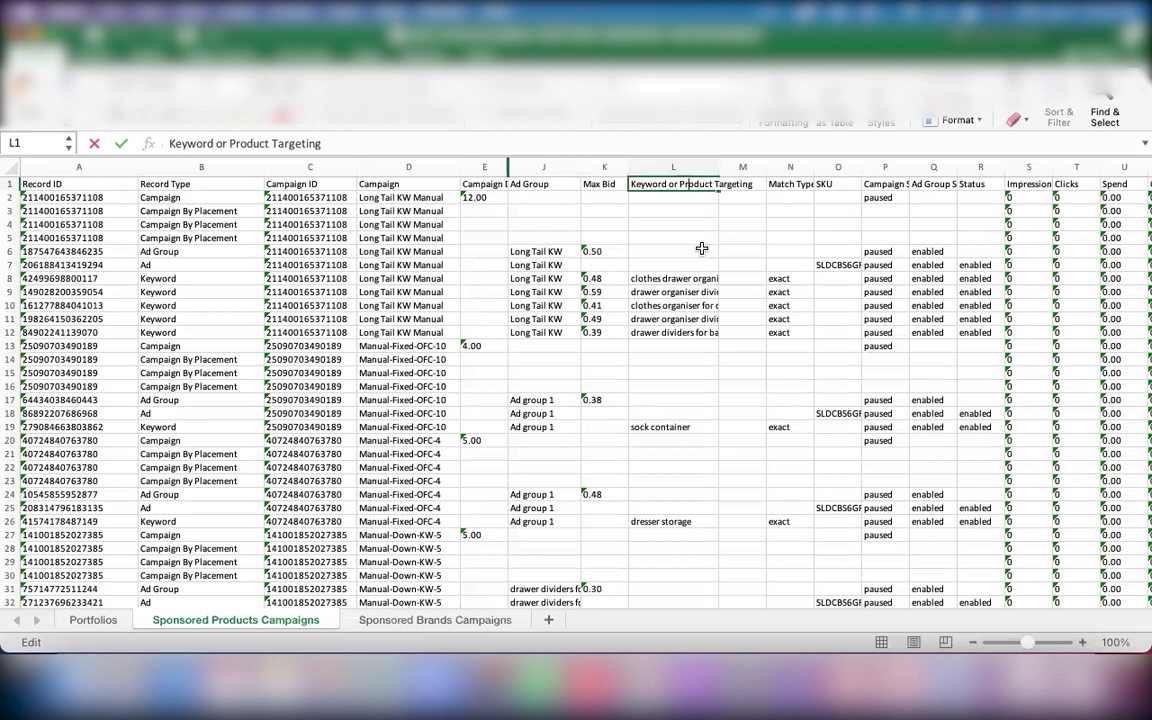
pyautogui.doubleClick(659, 280)
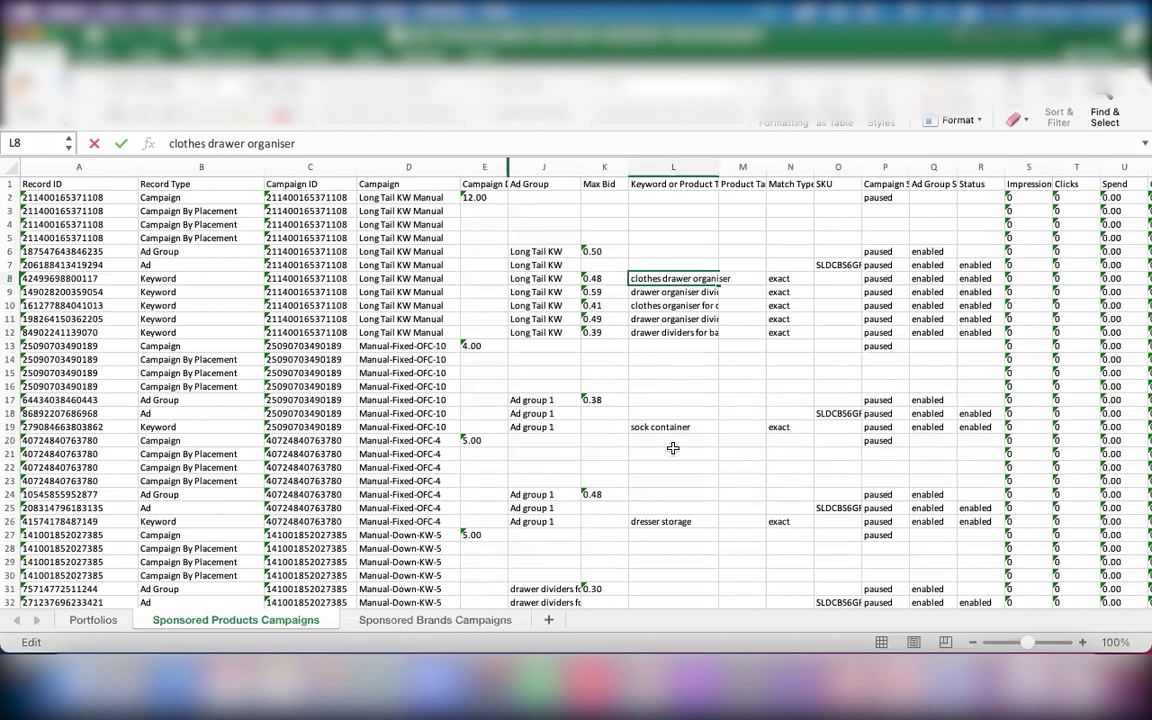
pyautogui.scroll(-5, 673, 448)
pyautogui.scroll(-8, 673, 448)
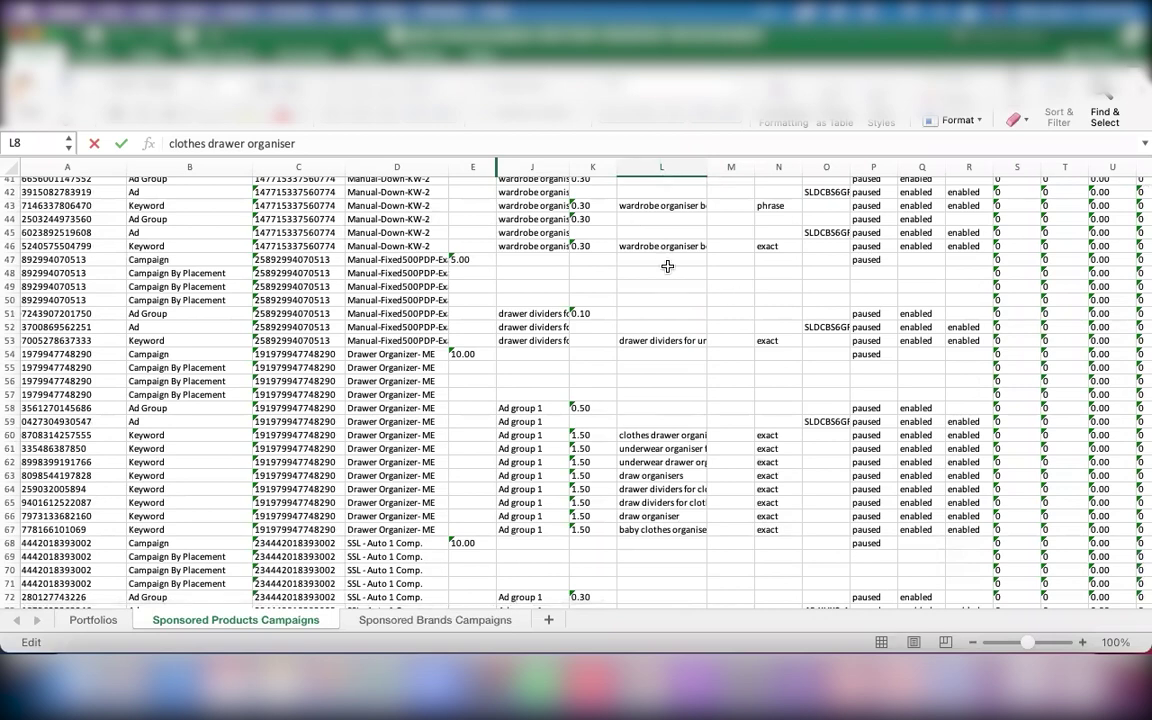
pyautogui.scroll(10, 667, 266)
pyautogui.hscroll(1, 777, 233)
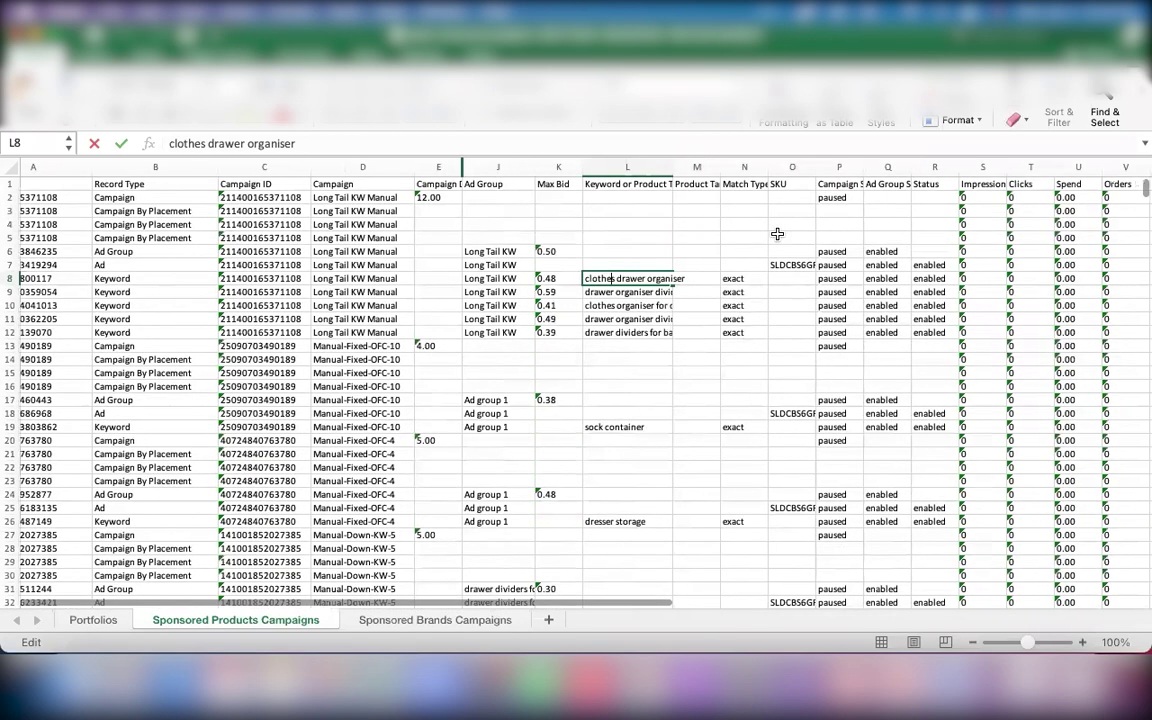
# Inspect the Product Targeting ID heading, the Match Type column and the match type of the first campaign's first keyword
pyautogui.click(690, 226)
pyautogui.click(697, 186)
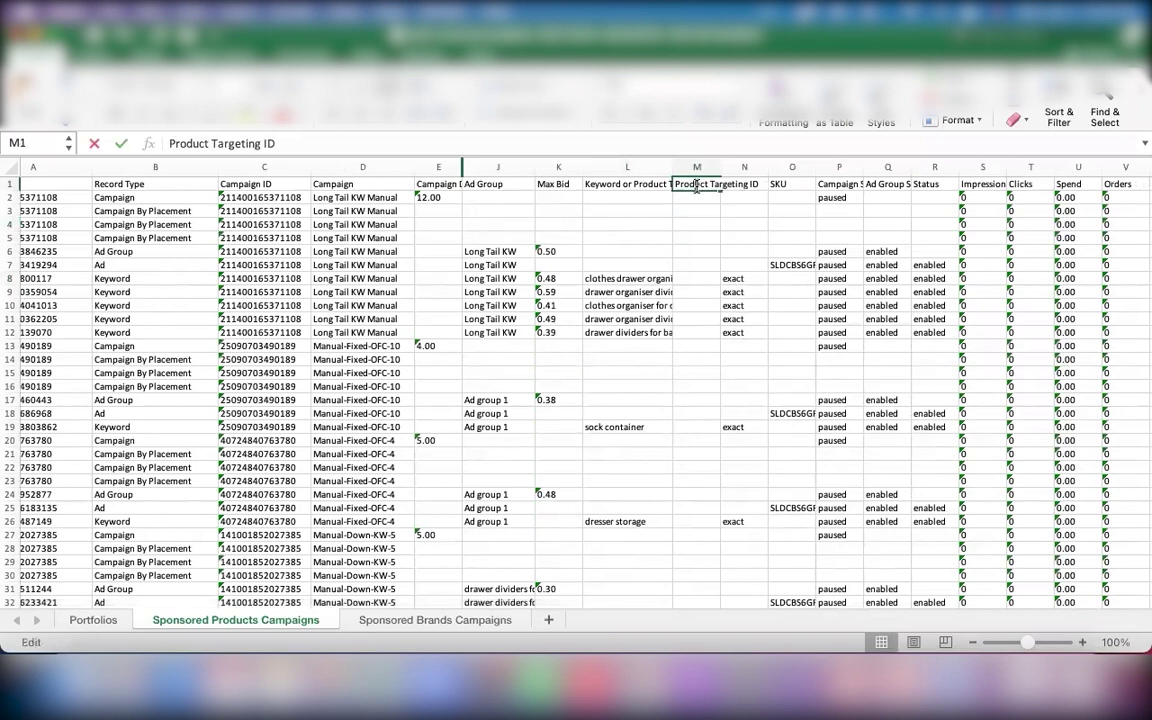
pyautogui.click(690, 237)
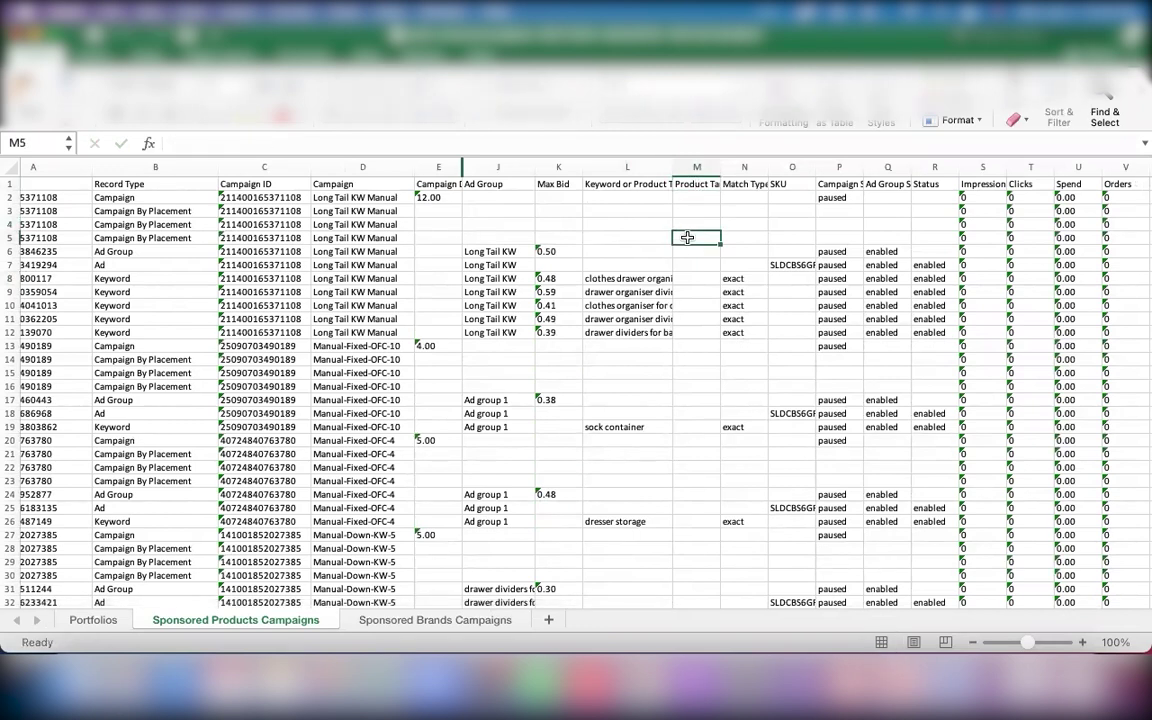
pyautogui.click(744, 186)
pyautogui.click(750, 250)
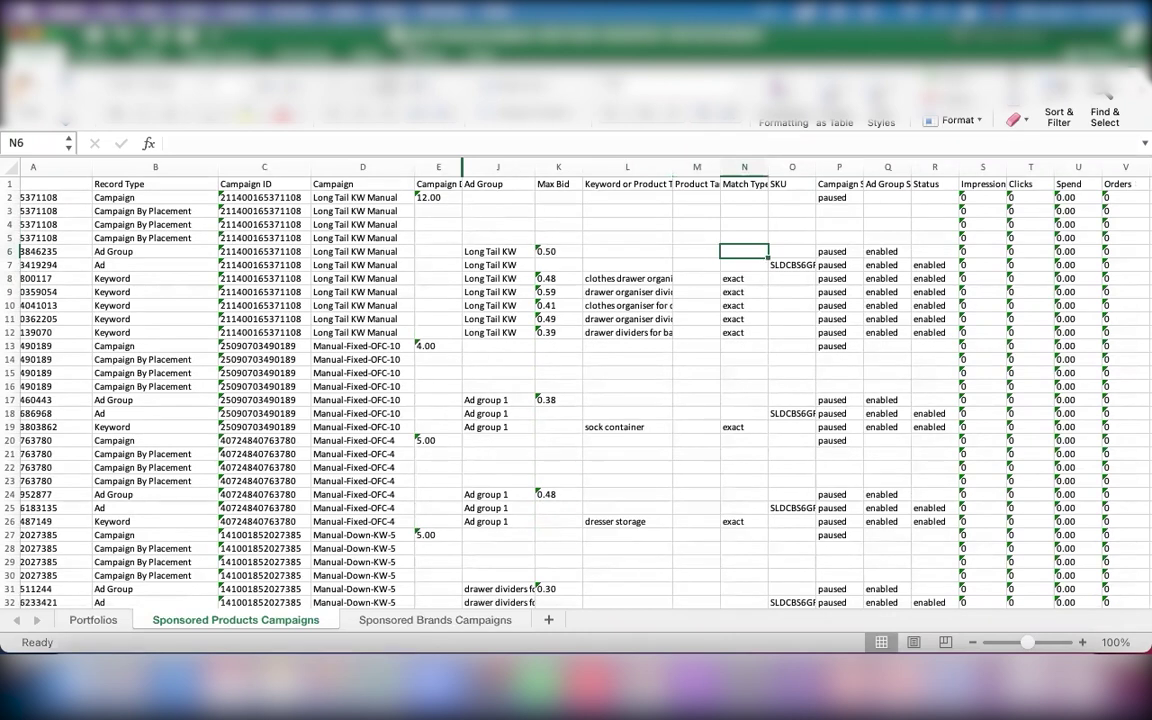
pyautogui.click(743, 167)
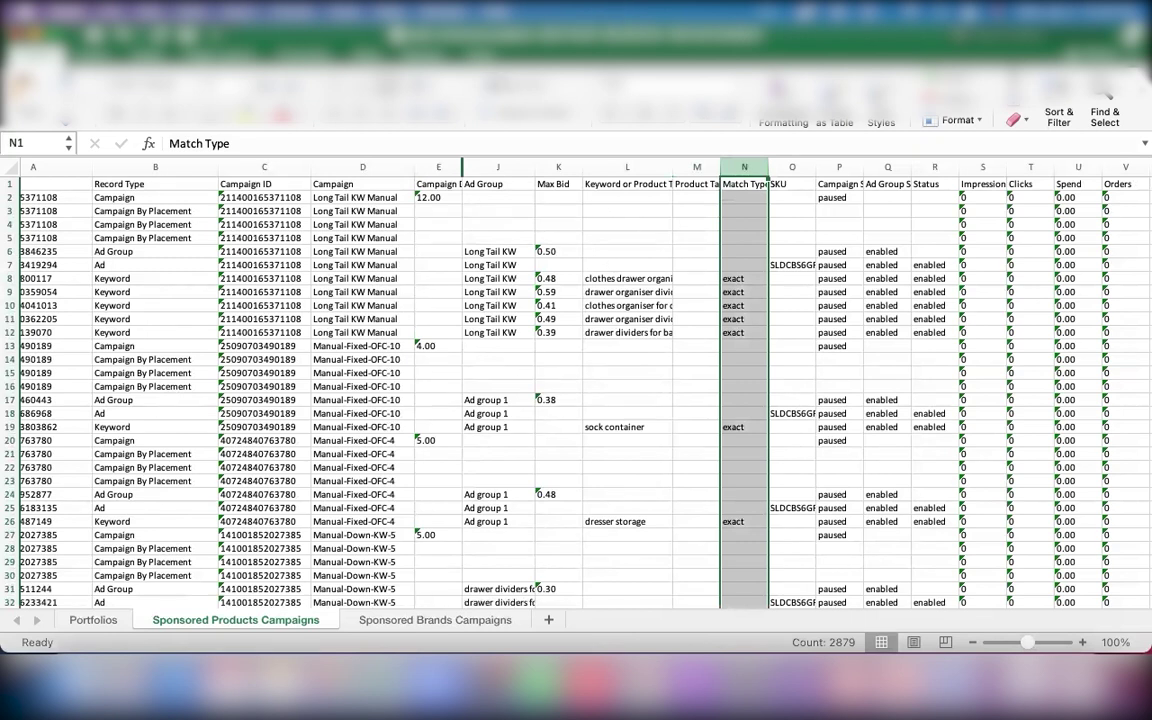
pyautogui.click(736, 280)
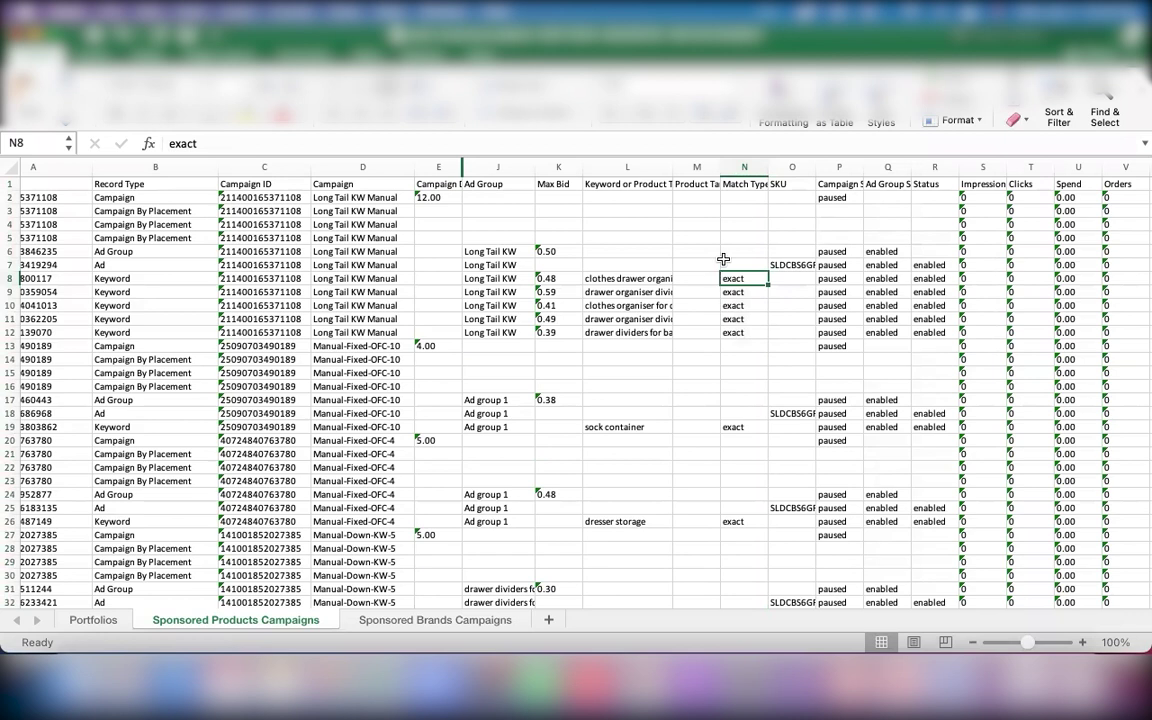
pyautogui.click(752, 186)
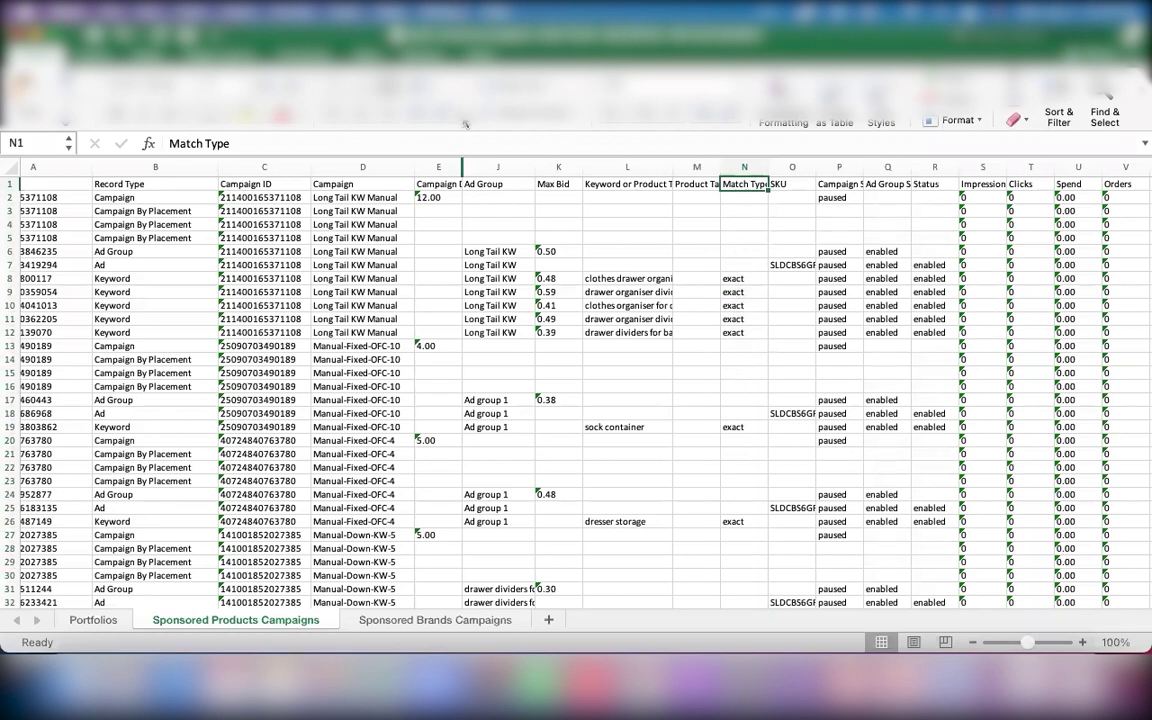
# Check the SKU of the first campaign's ad and widen the Campaign Status column so its heading fits
pyautogui.hscroll(2, 770, 250)
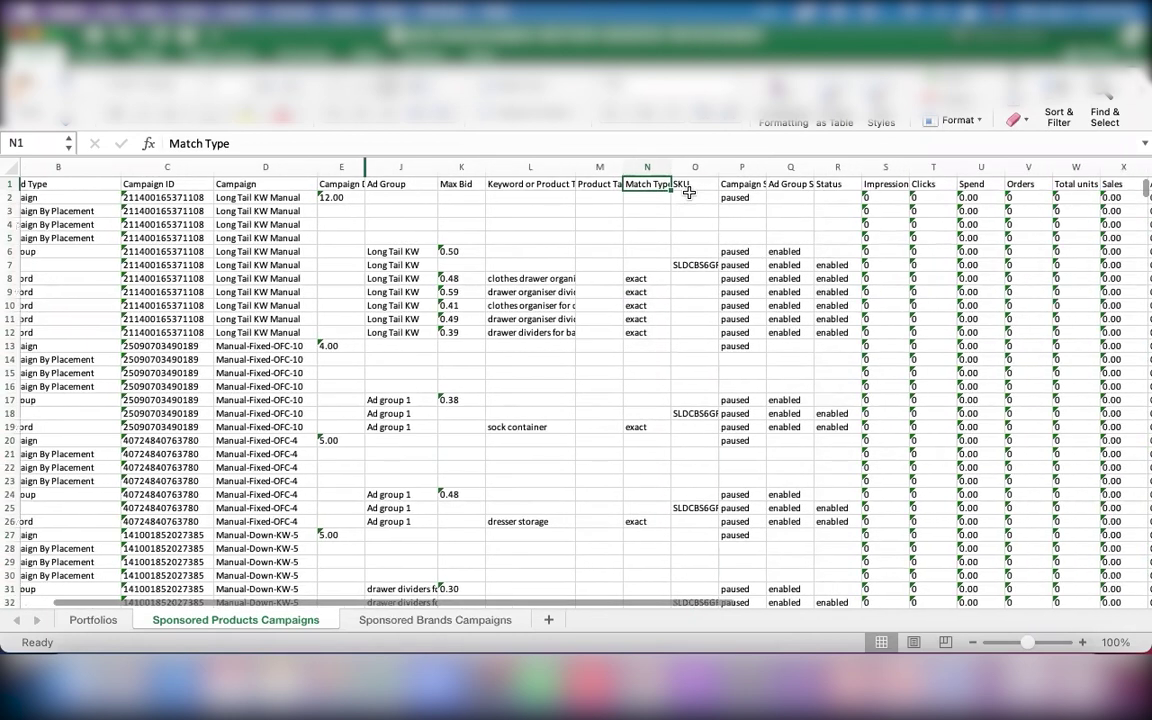
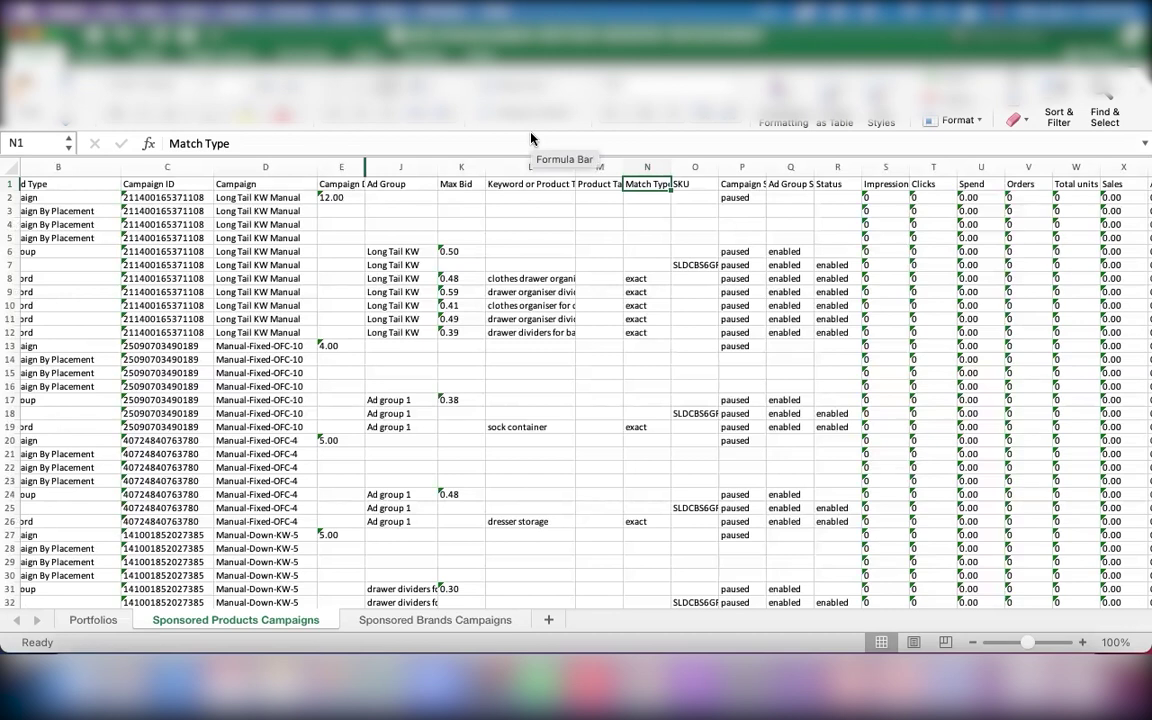
pyautogui.click(692, 264)
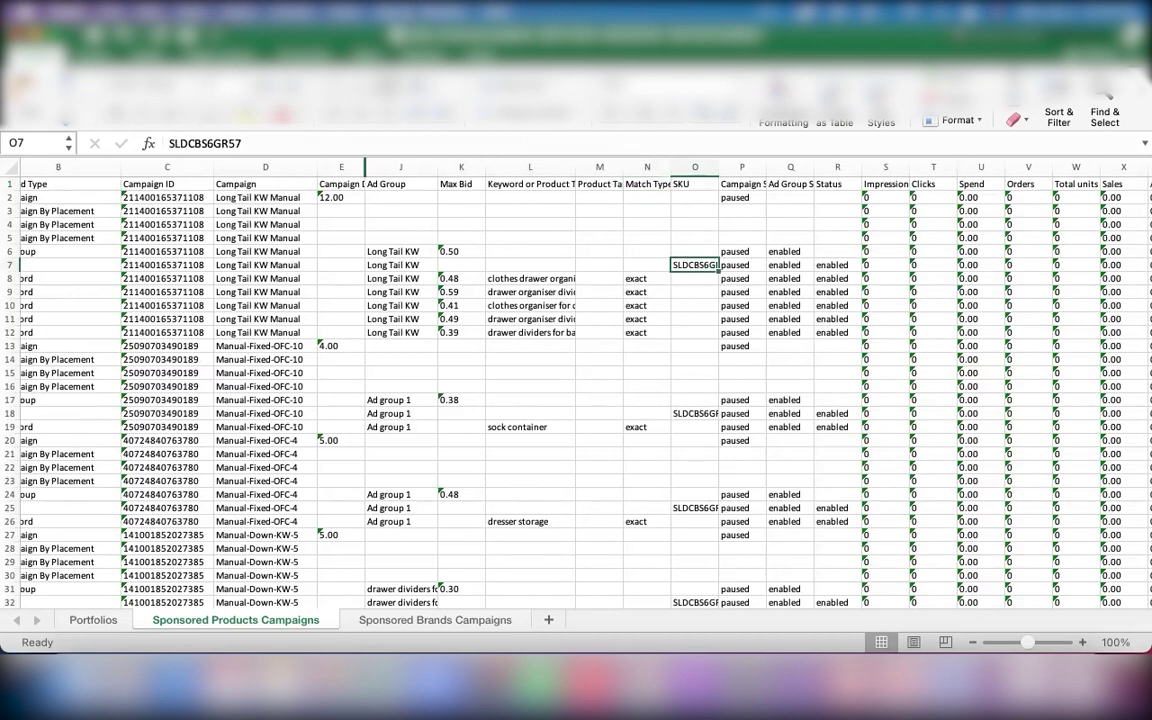
pyautogui.click(694, 224)
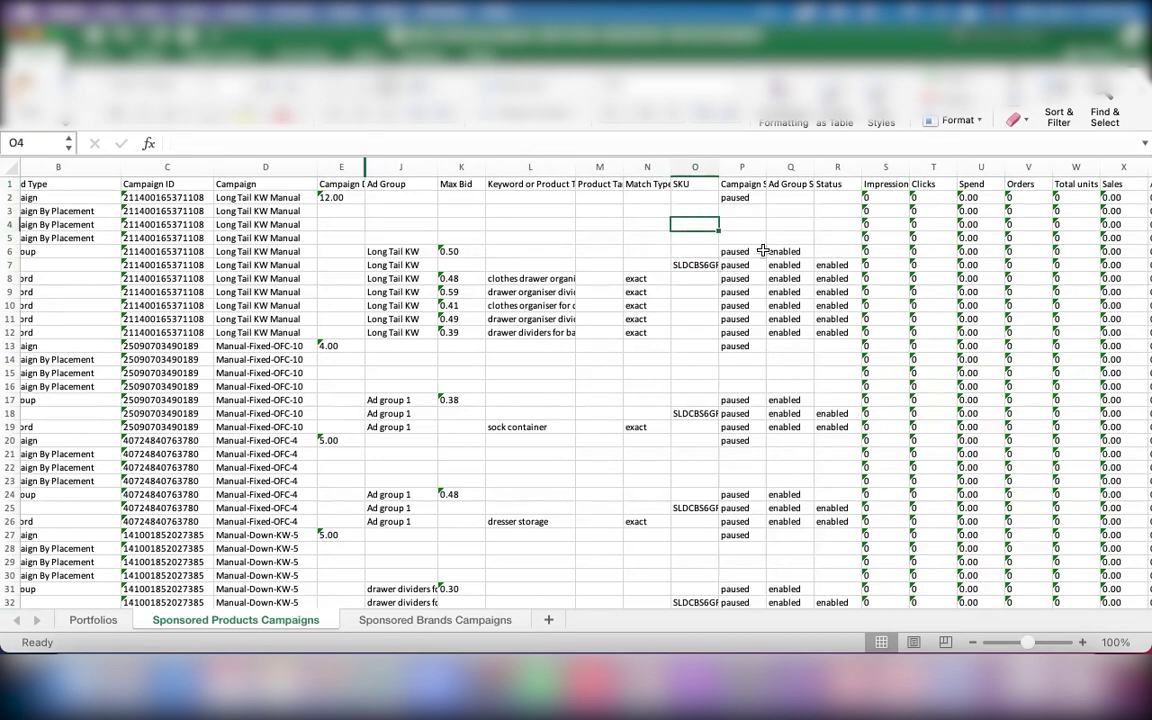
pyautogui.moveTo(768, 167); pyautogui.dragTo(804, 167)
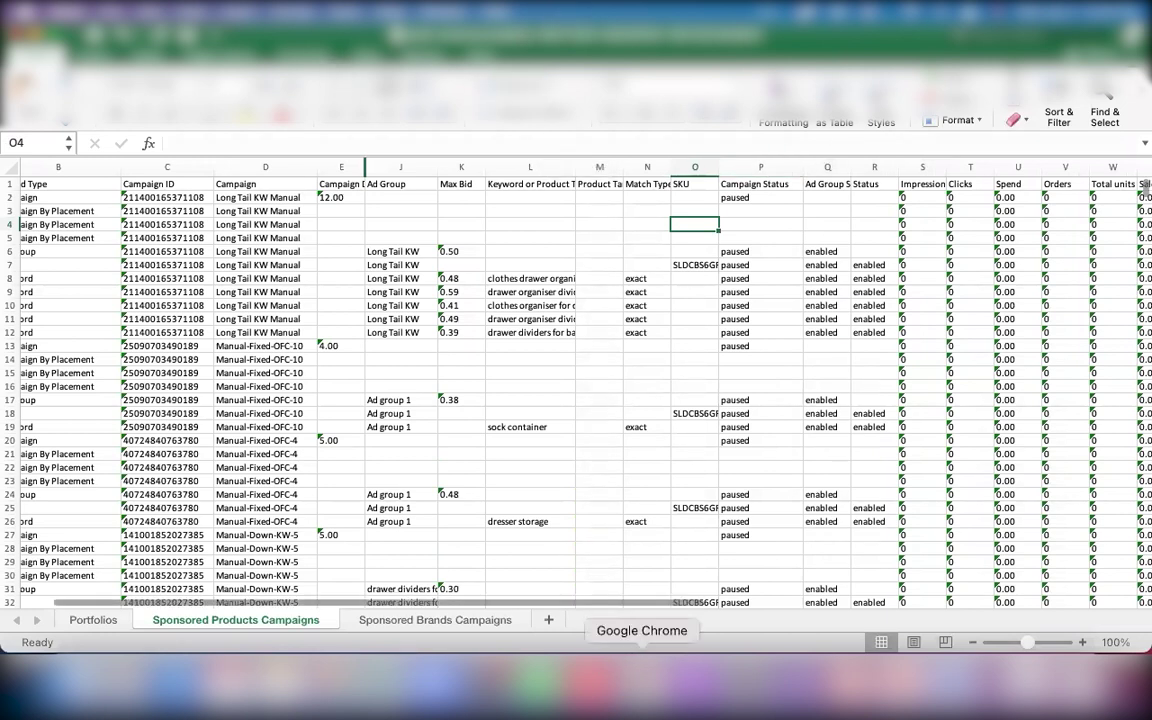
# Switch to Amazon Ads in Google Chrome, leave the SSL- exact-top targeting 8 campaign and look over the all-campaigns list
pyautogui.click(642, 688)
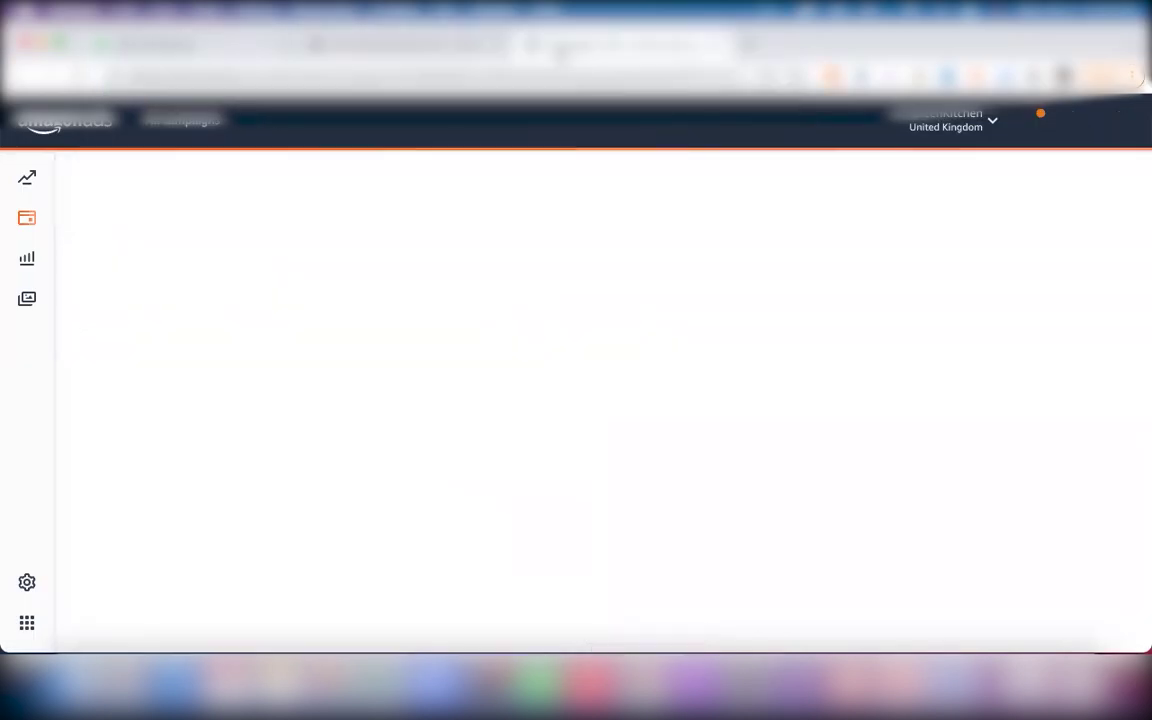
pyautogui.scroll(-2, 327, 329)
pyautogui.scroll(2, 316, 293)
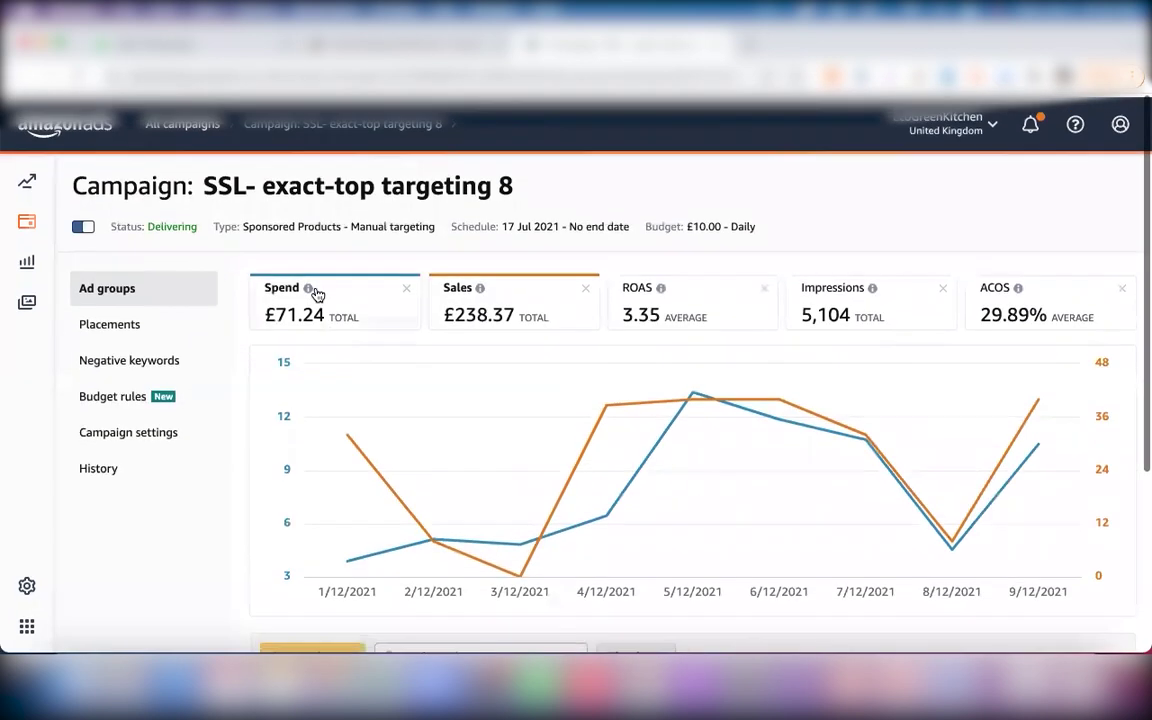
pyautogui.click(182, 120)
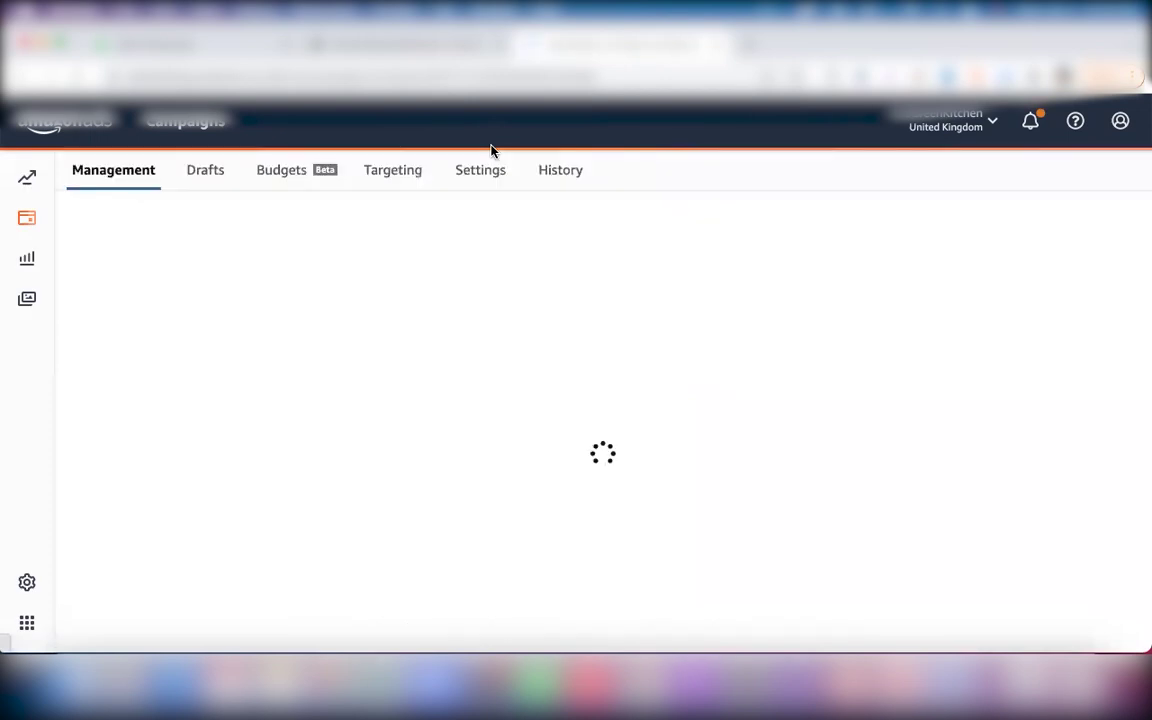
pyautogui.scroll(-2, 606, 347)
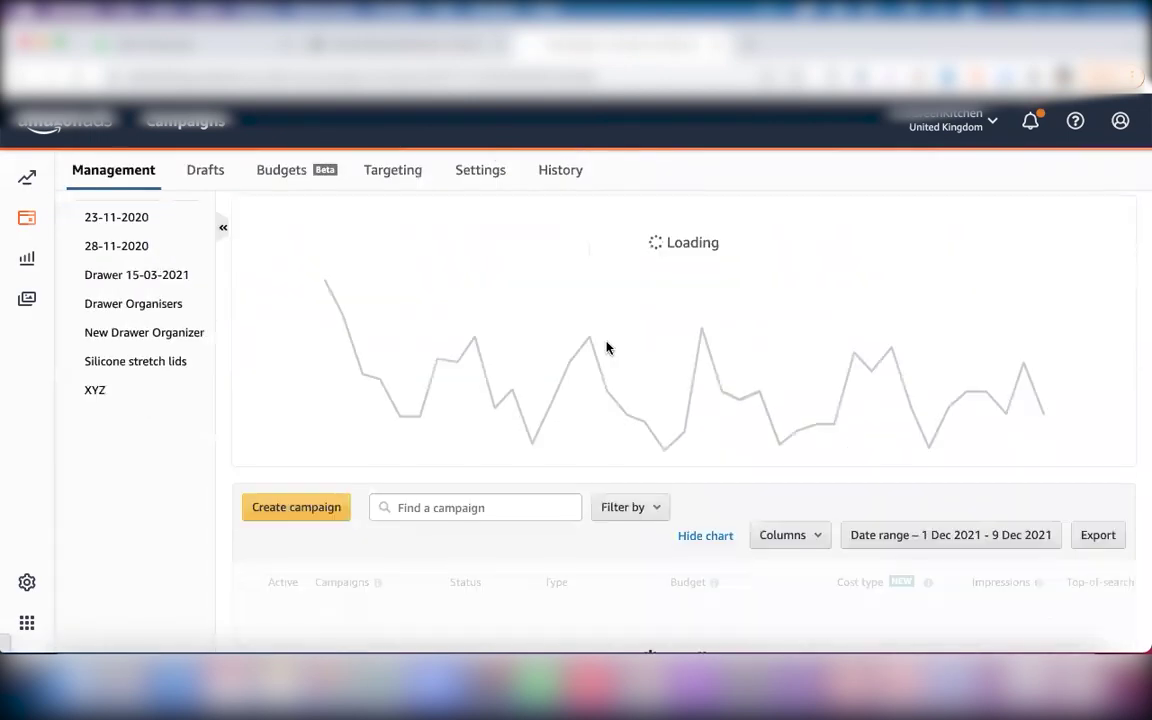
pyautogui.scroll(-5, 606, 347)
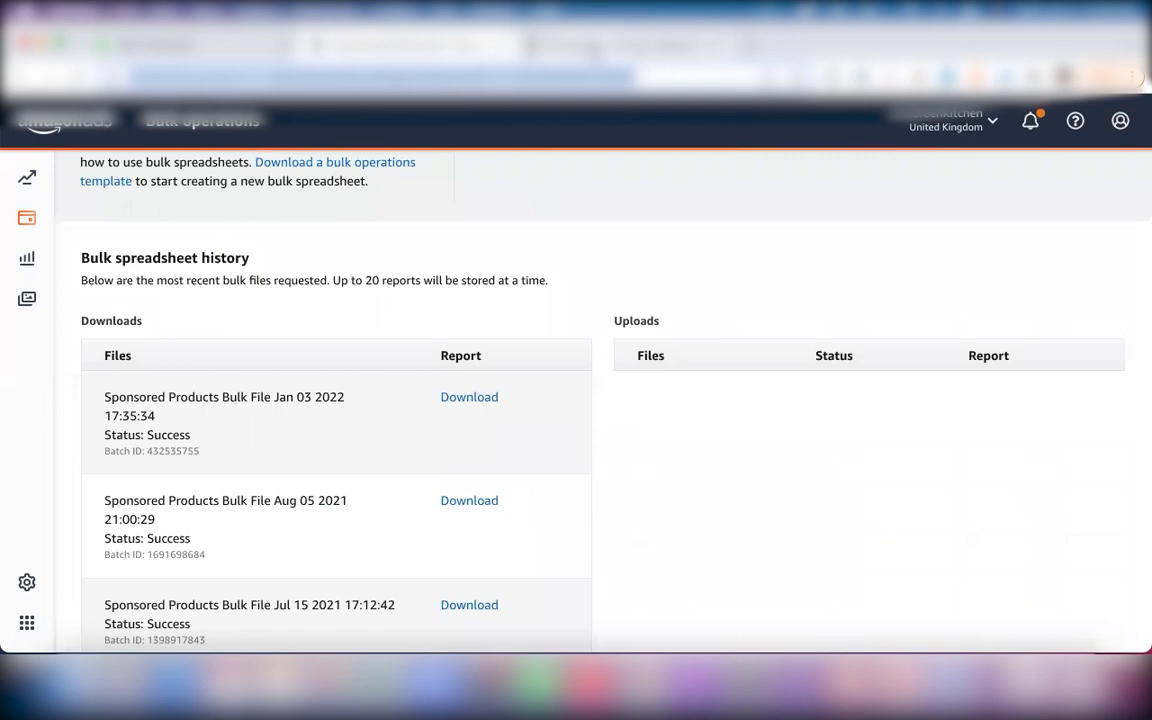
# Return to the Excel bulk sheet from the Amazon Ads campaigns list and locate an enabled Campaign Status in the SSL - Auto 2 close rows
pyautogui.click(540, 46)
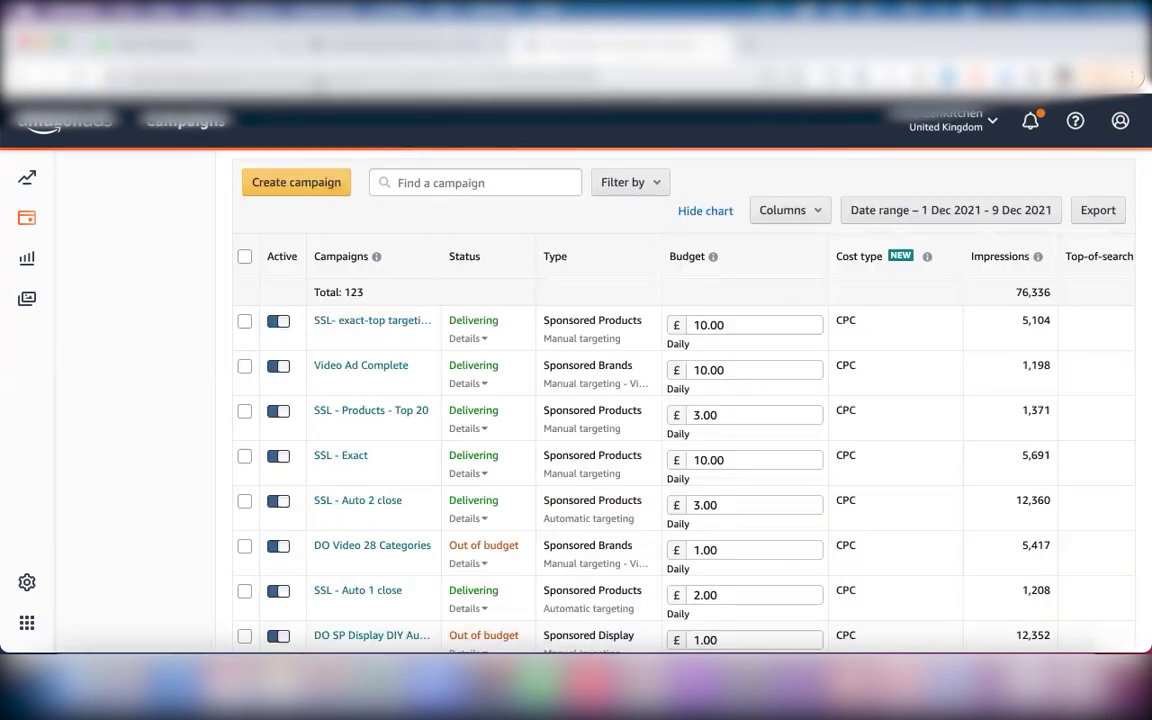
pyautogui.hotkey('ctrl', 'Up')
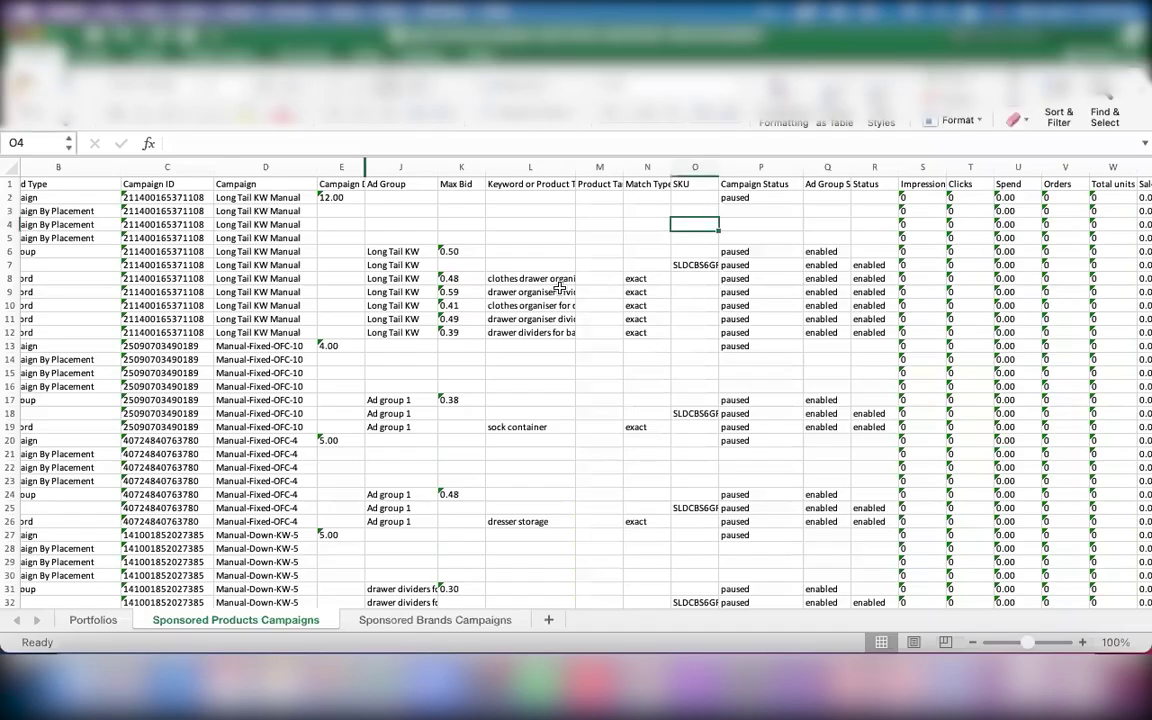
pyautogui.scroll(-5, 743, 352)
pyautogui.scroll(-20, 743, 354)
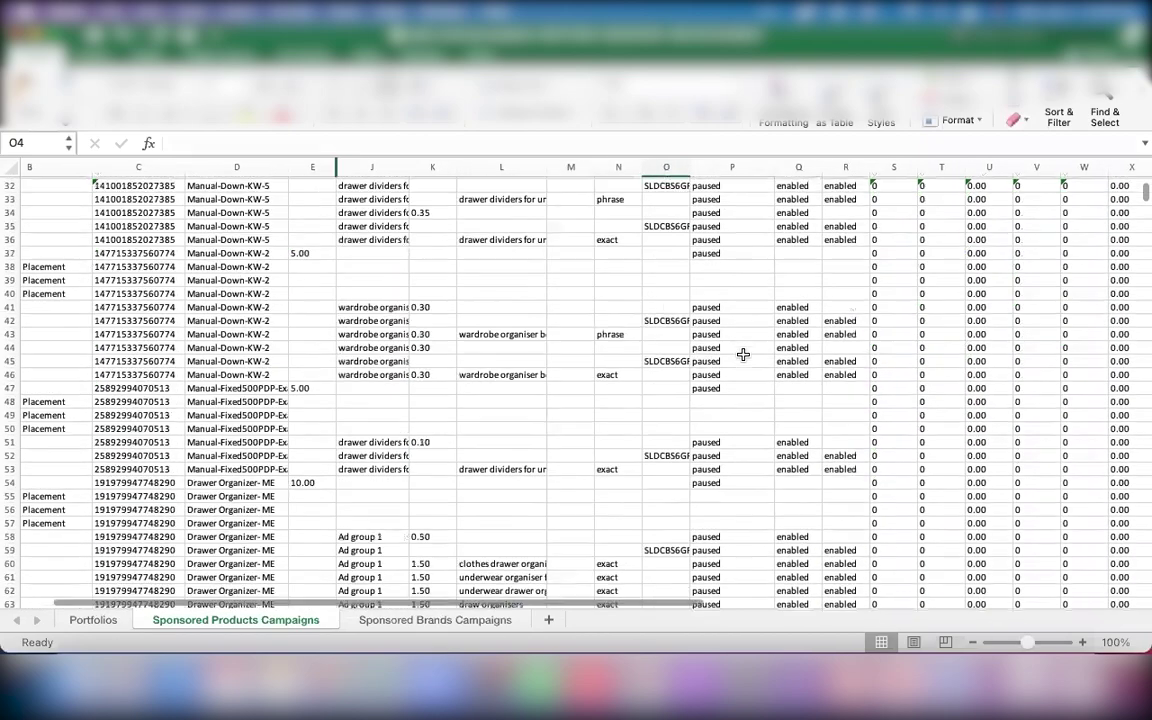
pyautogui.scroll(-20, 743, 354)
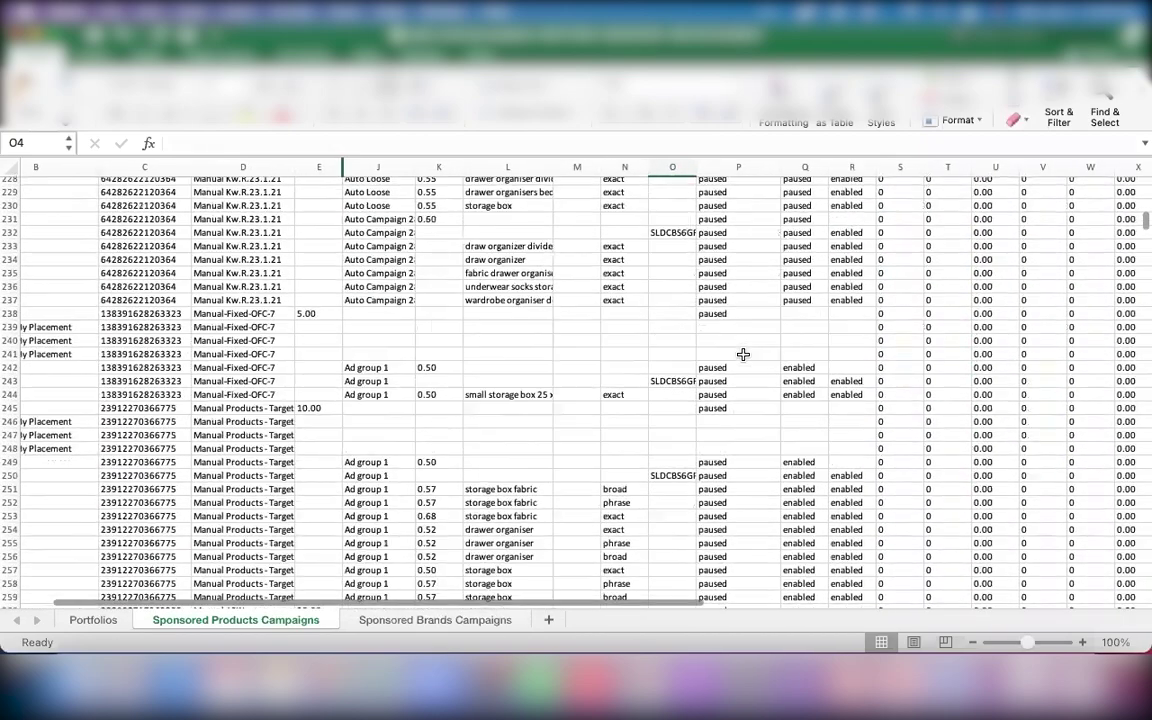
pyautogui.scroll(-20, 743, 354)
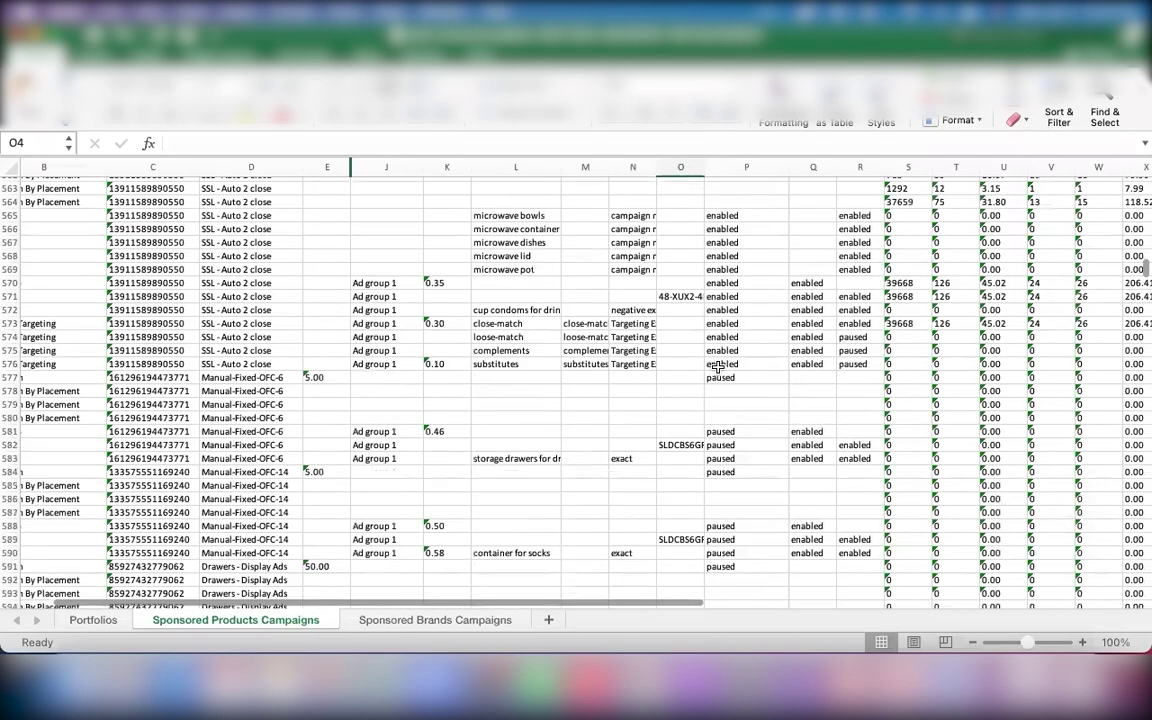
pyautogui.click(714, 215)
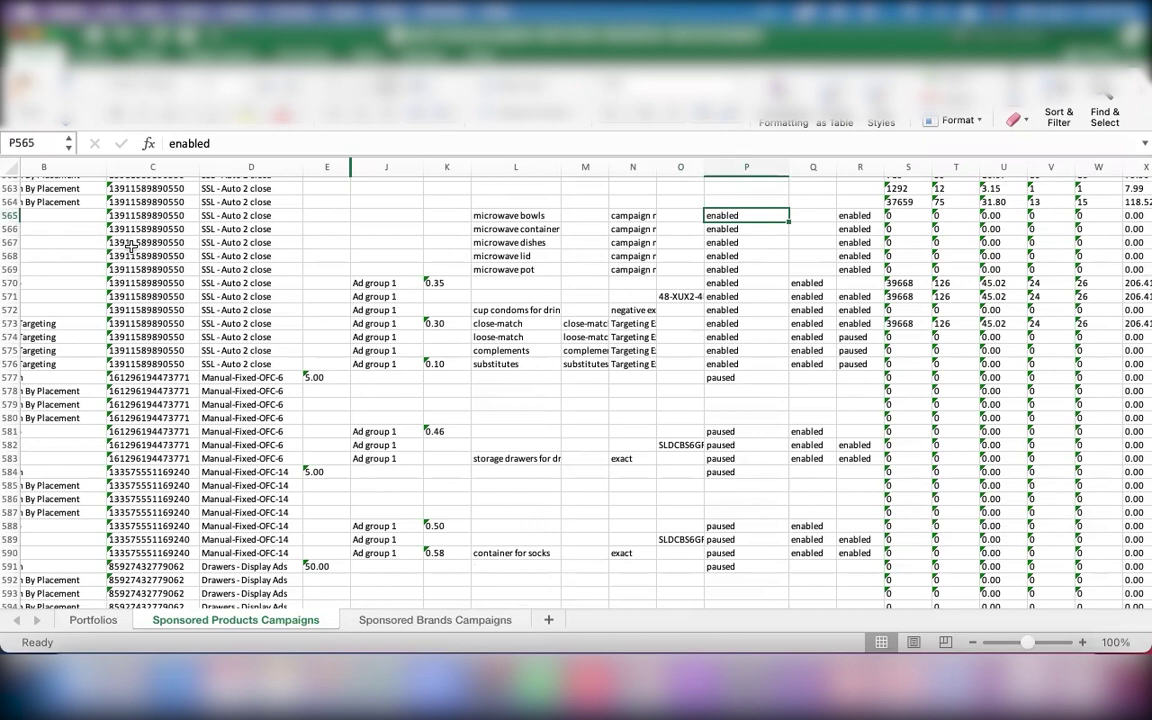
# Review the record types, keywords and statuses in the SSL - Auto 2 close rows and in the campaigns above them
pyautogui.hscroll(-5, 131, 246)
pyautogui.scroll(1, 131, 246)
pyautogui.hscroll(1, 131, 246)
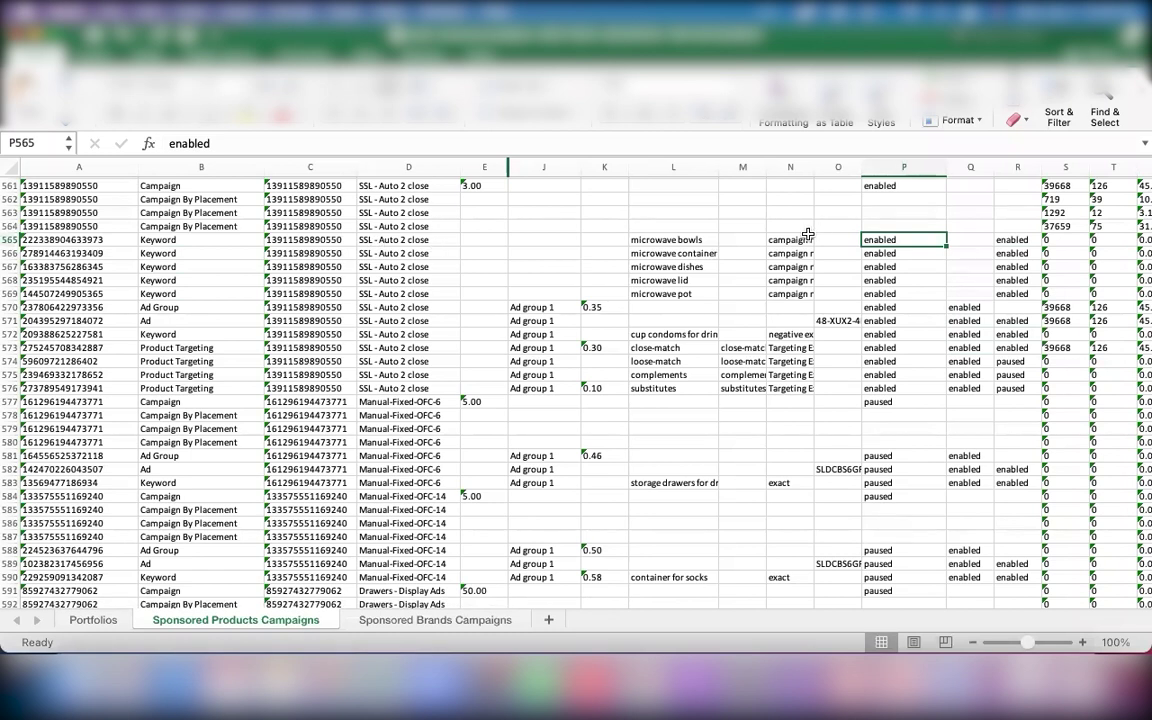
pyautogui.hscroll(5, 938, 224)
pyautogui.scroll(1, 938, 224)
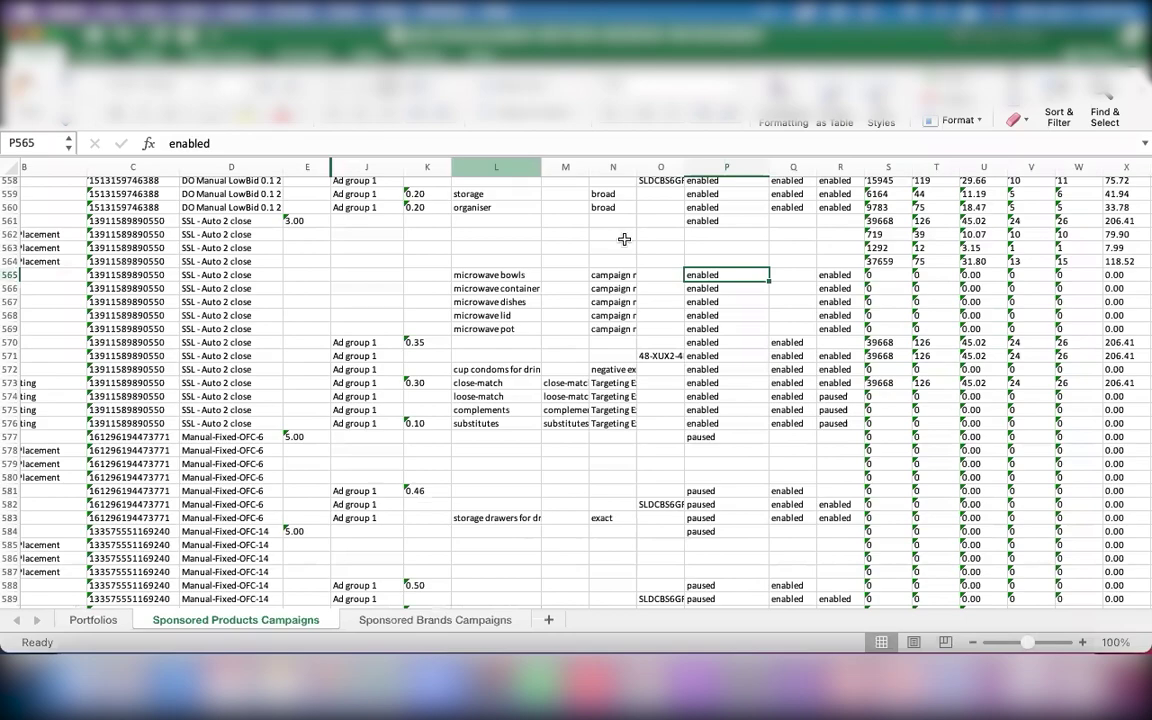
pyautogui.scroll(1, 624, 239)
pyautogui.scroll(20, 624, 239)
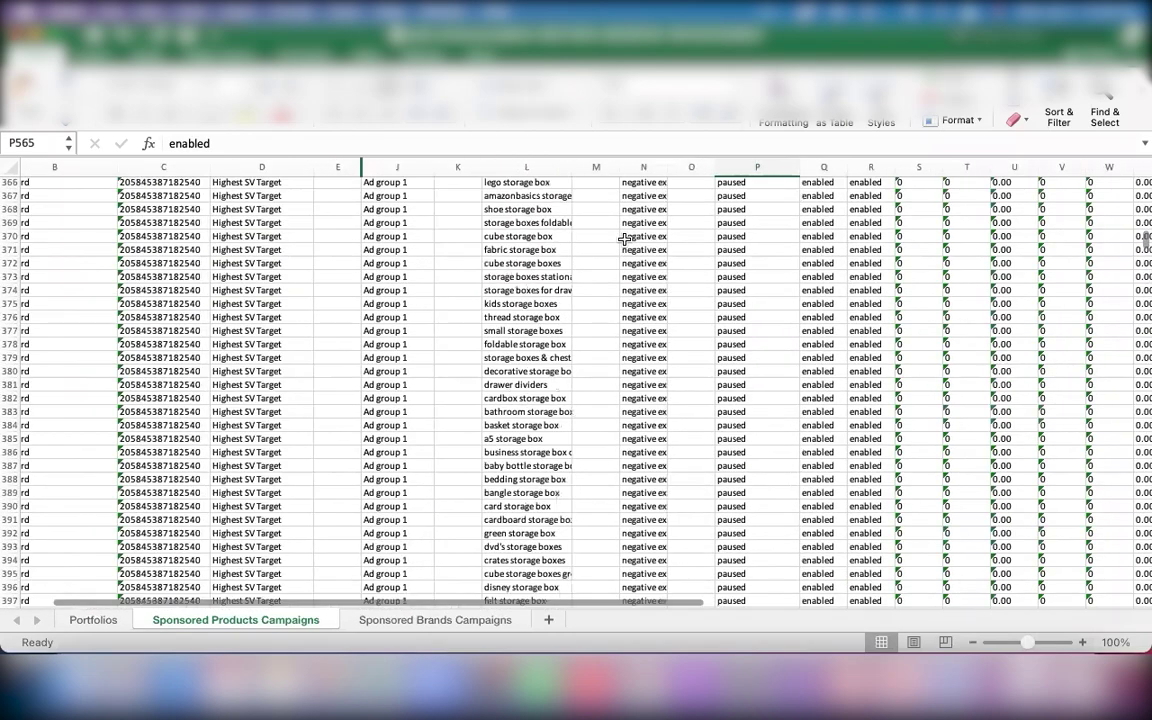
# Switch to Amazon Ads in Google Chrome and compare the Active toggles of the delivering and paused campaigns
pyautogui.click(643, 685)
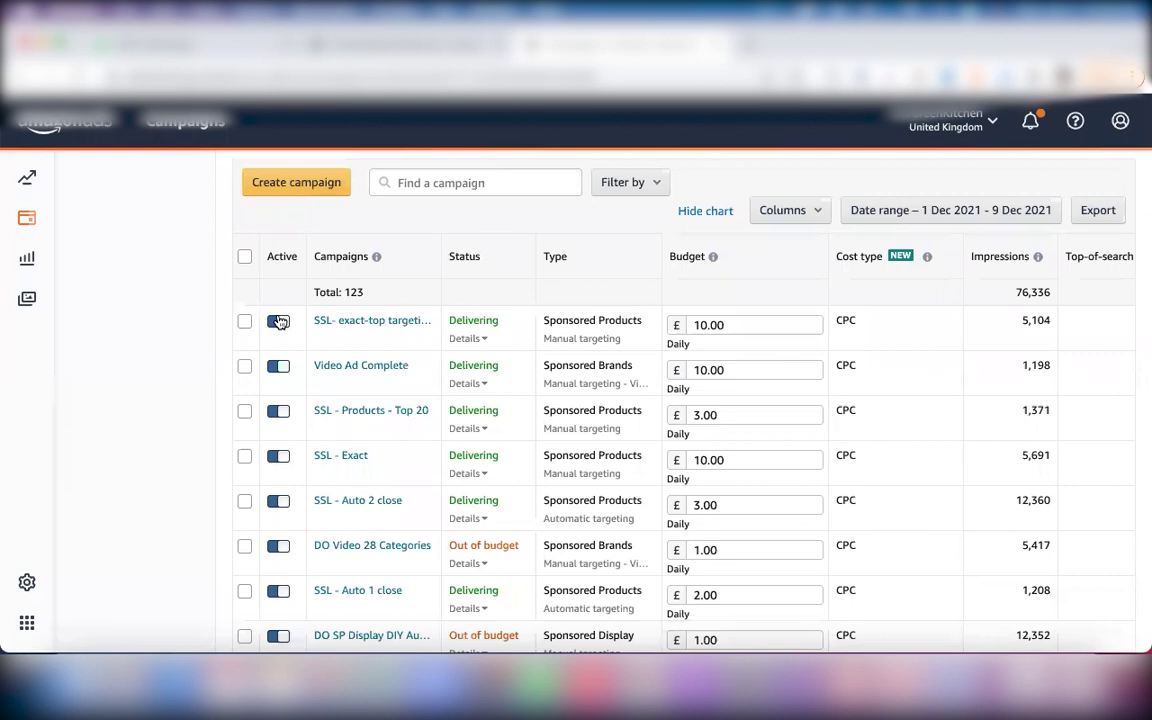
pyautogui.scroll(-20, 386, 387)
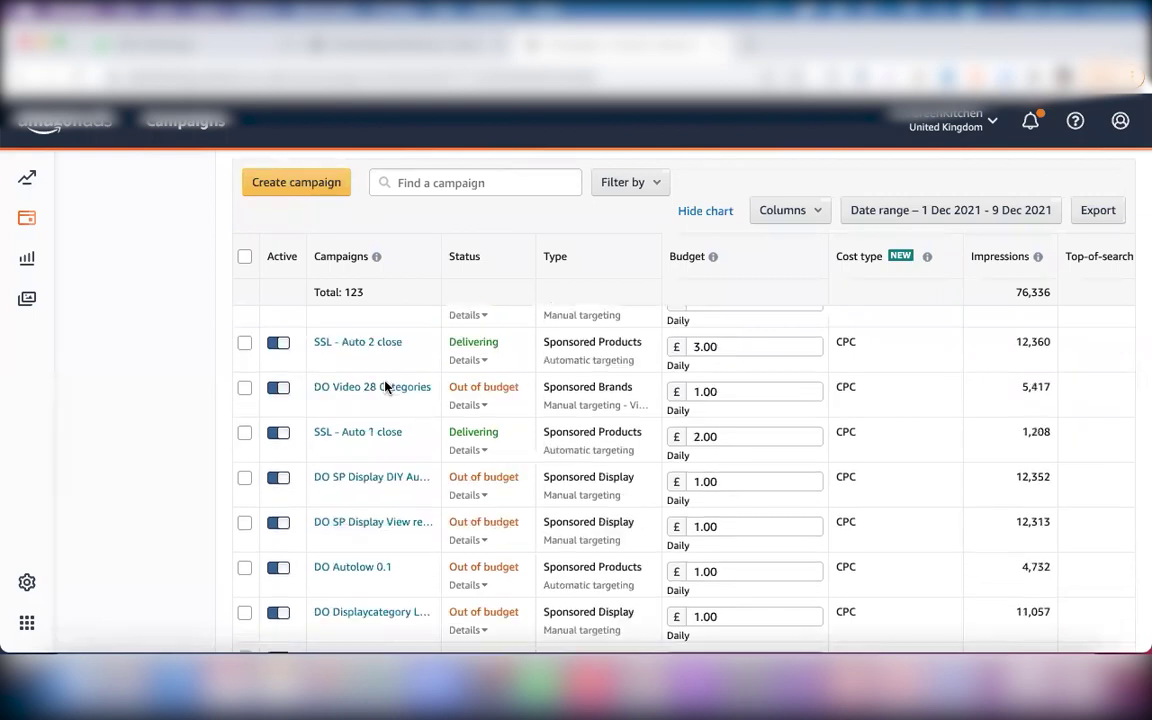
pyautogui.scroll(-20, 386, 387)
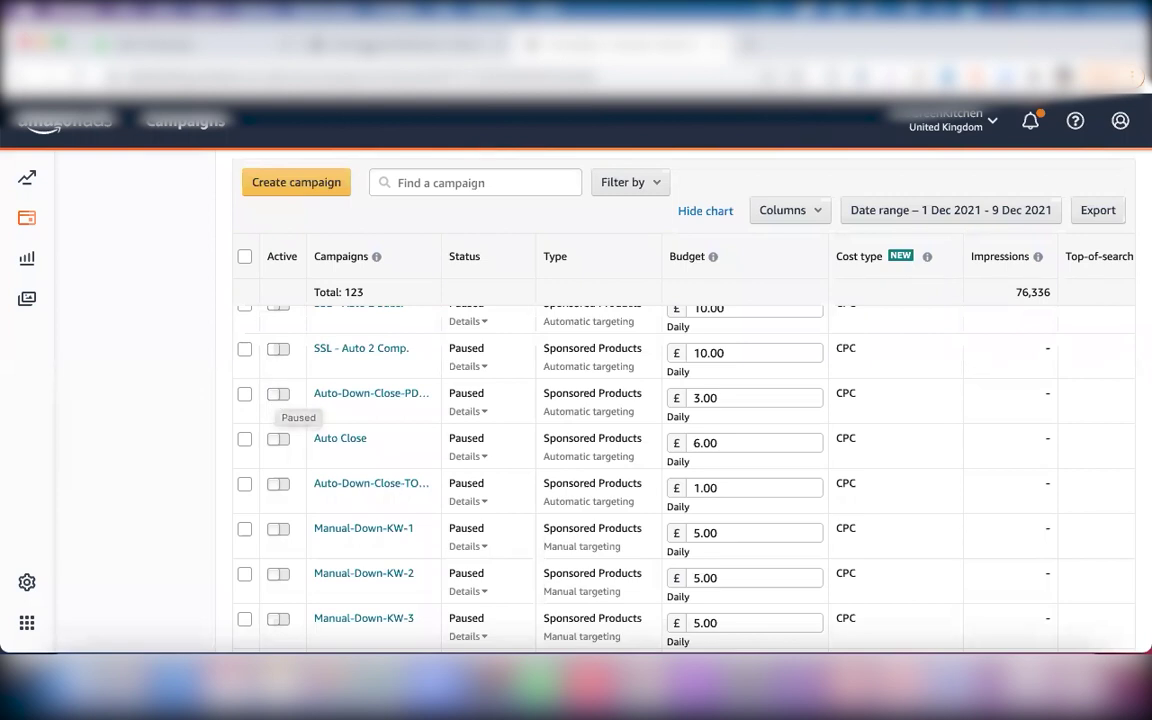
pyautogui.click(326, 45)
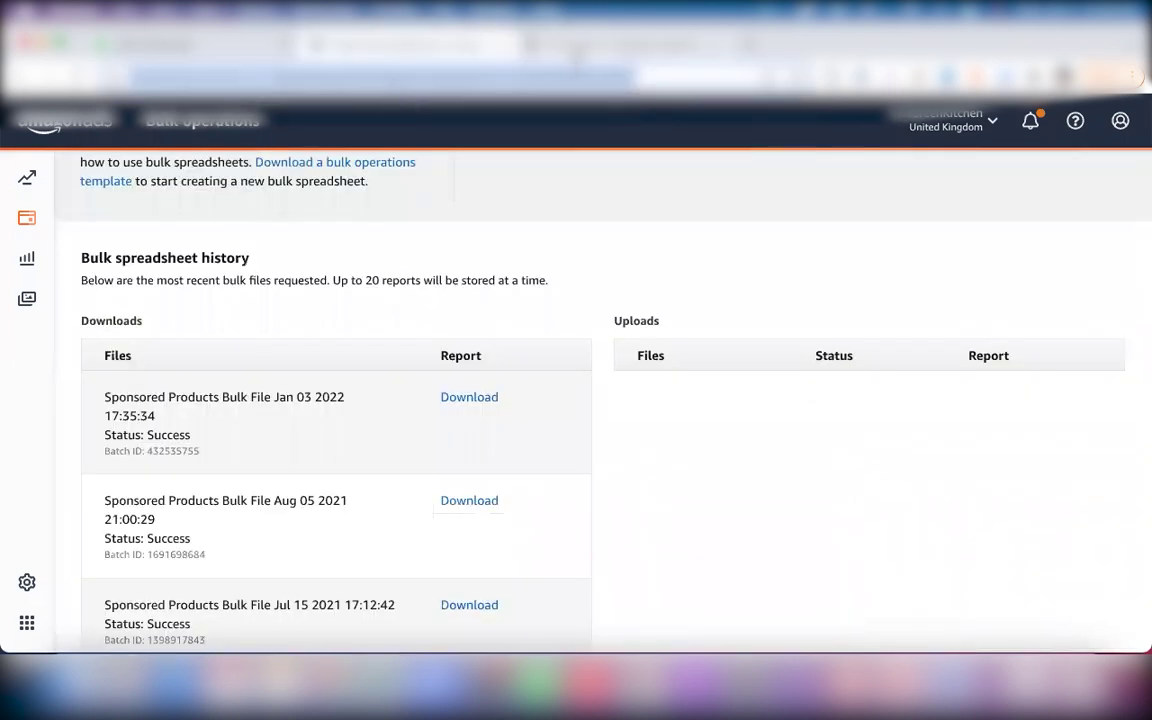
pyautogui.click(540, 45)
# Switch back to the Excel bulk sheet and check the Campaign Status of the Long Tail KW Manual campaign
pyautogui.hotkey('ctrl', 'Up')
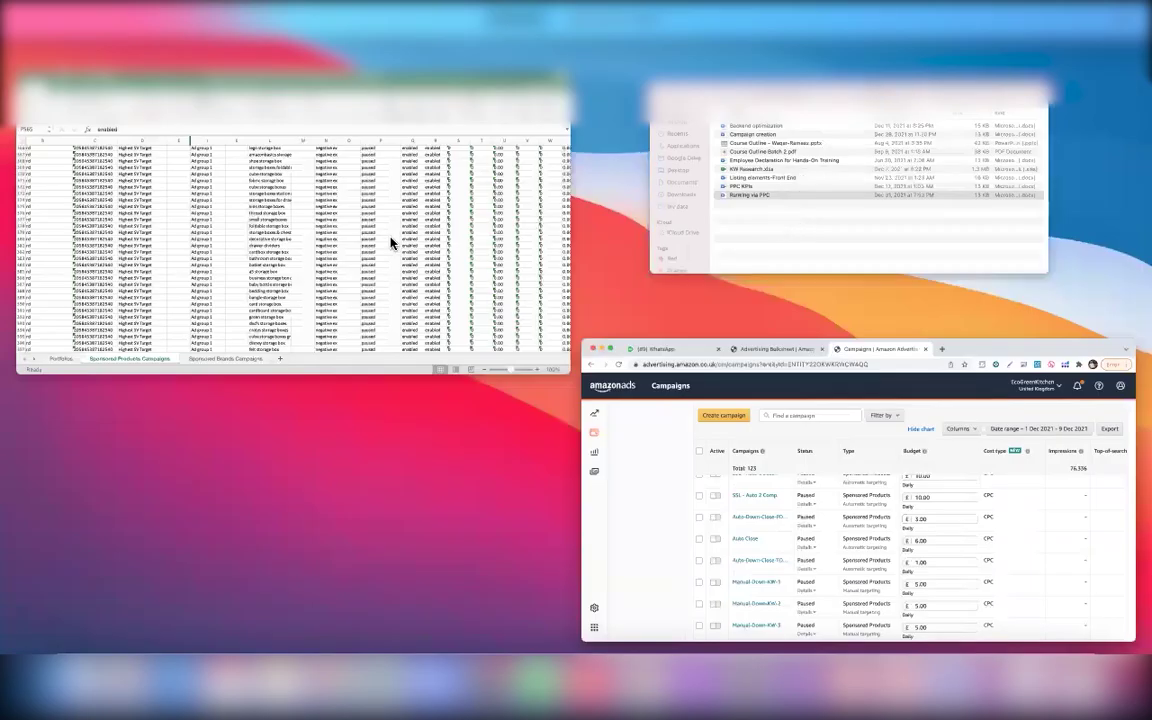
pyautogui.click(390, 240)
pyautogui.scroll(20, 716, 230)
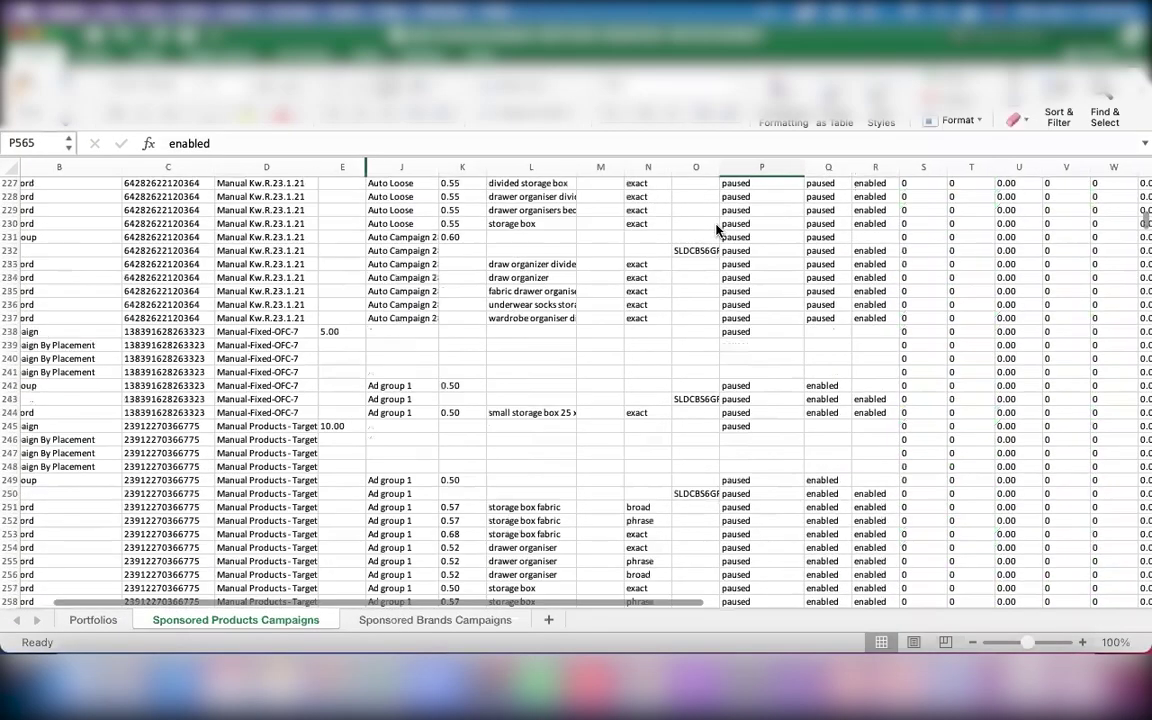
pyautogui.scroll(-1, 705, 270)
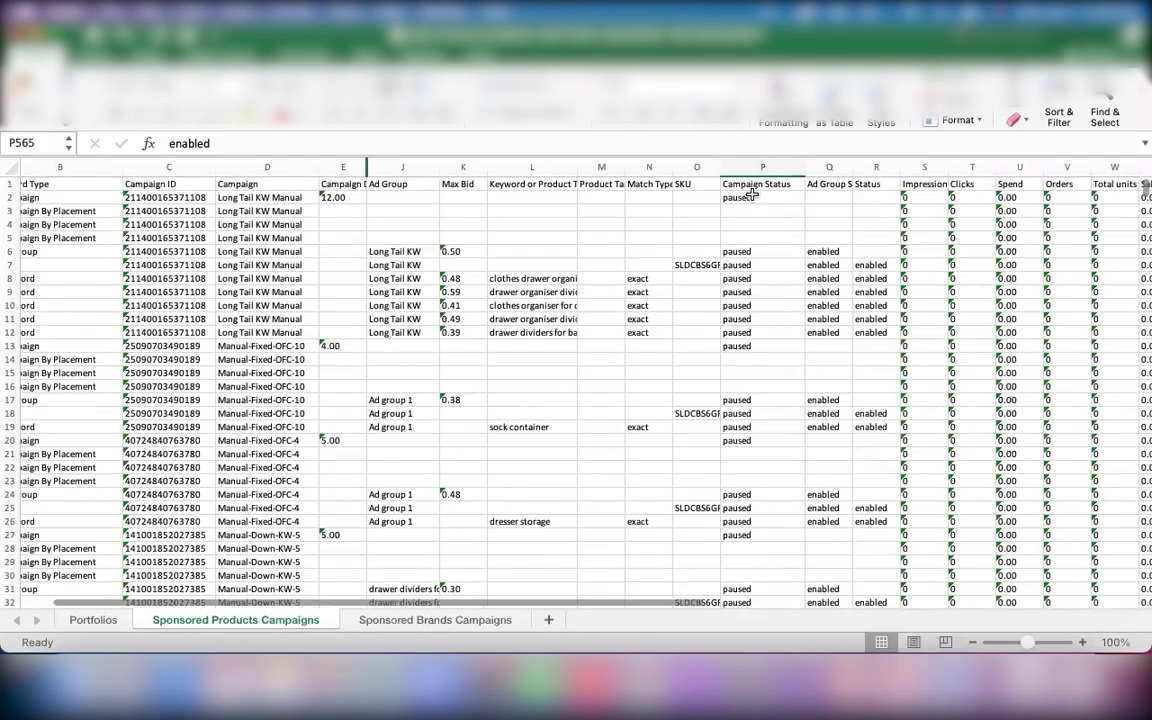
pyautogui.click(755, 197)
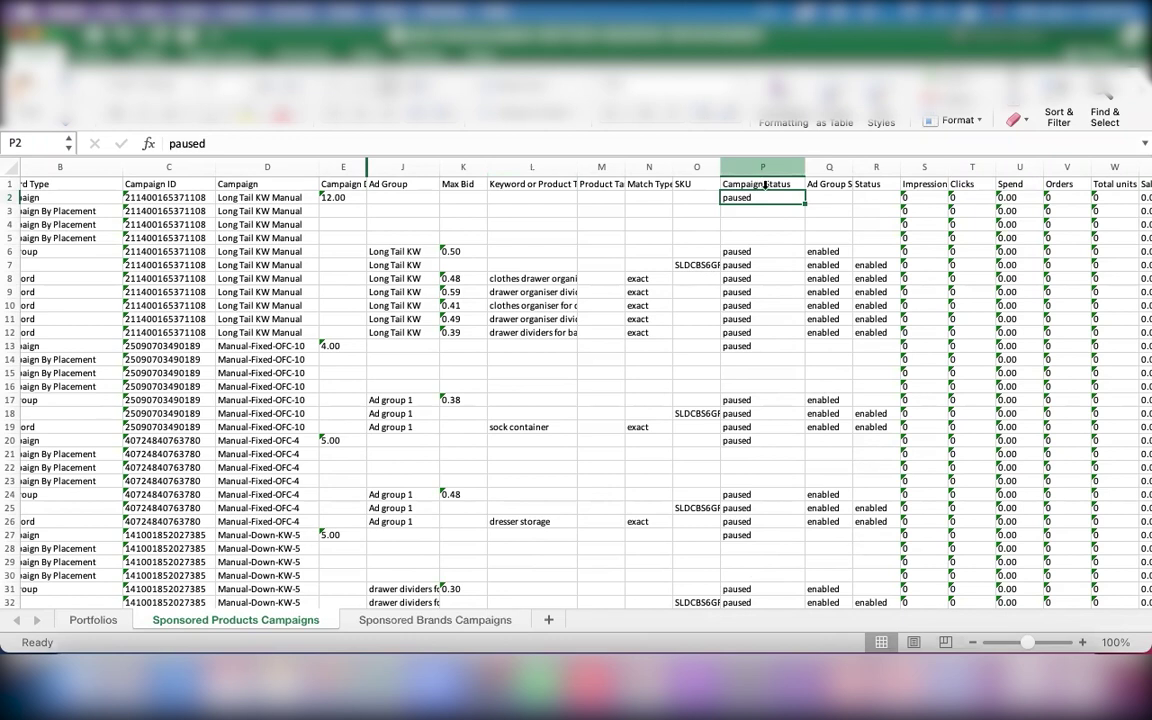
# Read the Ad Group Status and Status headings and check the cells beneath Status
pyautogui.click(821, 184)
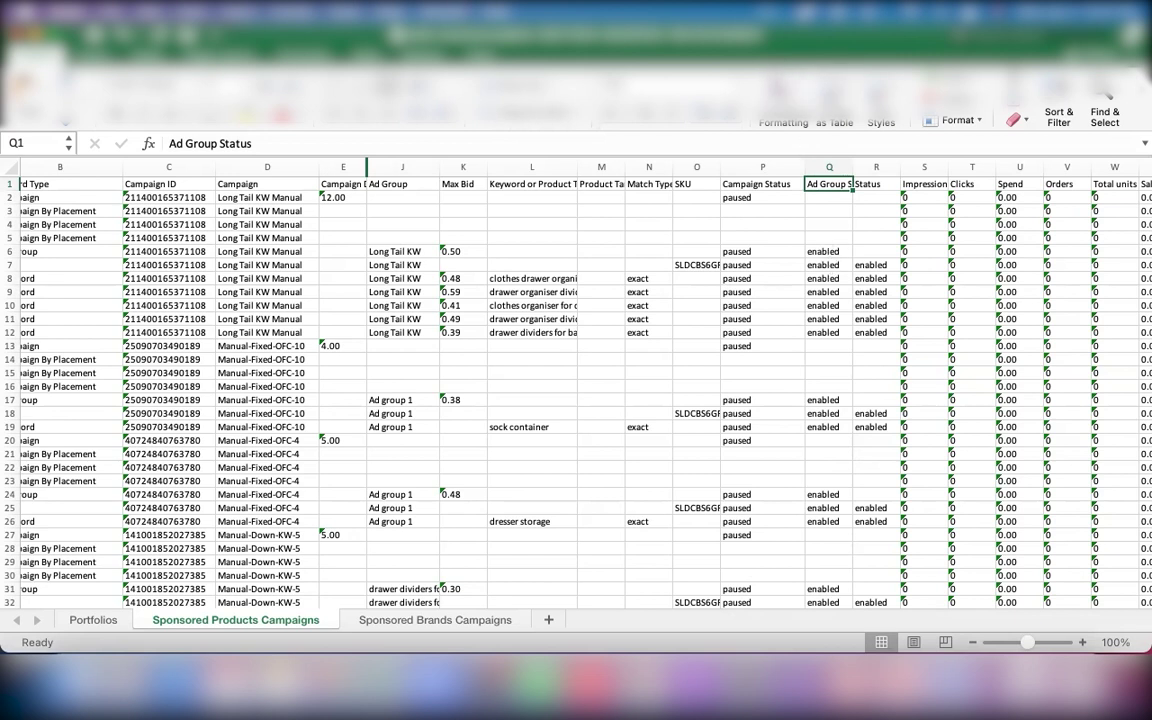
pyautogui.click(878, 206)
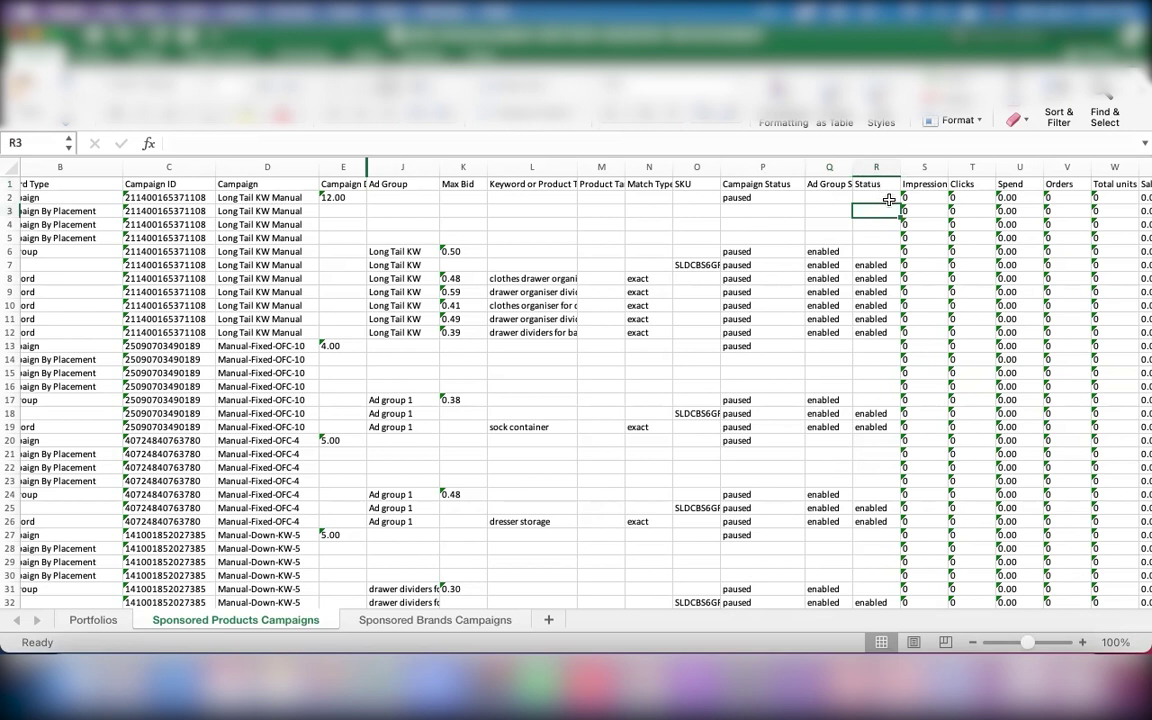
pyautogui.doubleClick(876, 185)
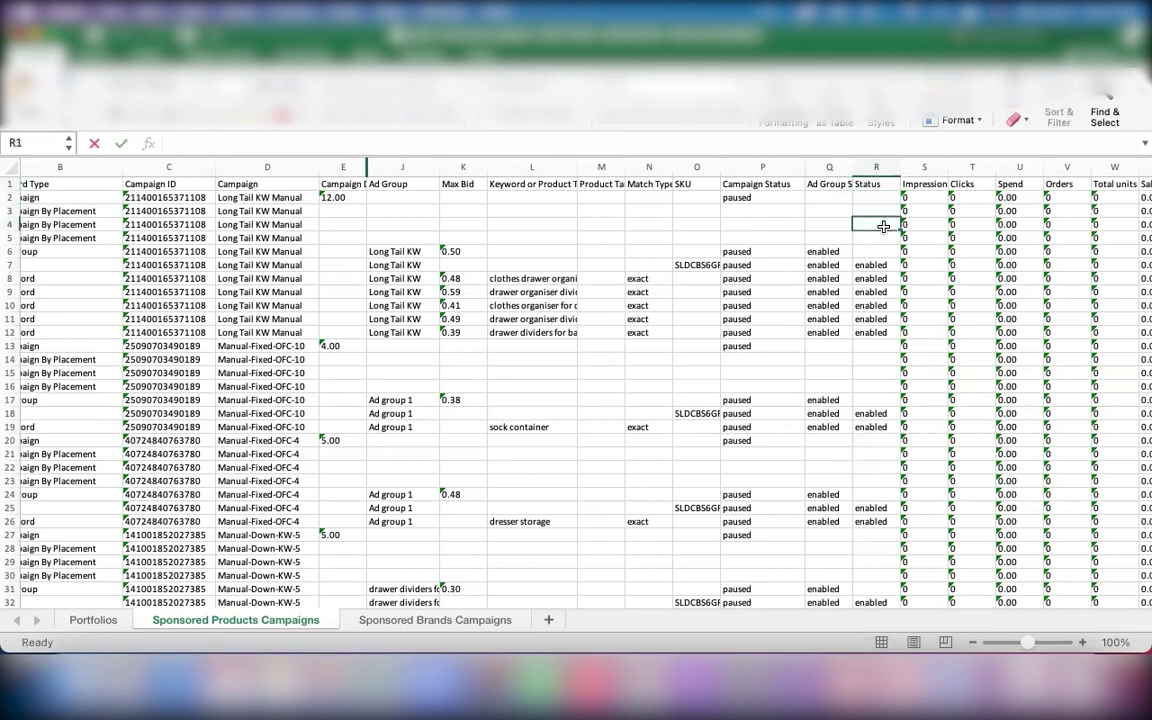
pyautogui.click(882, 224)
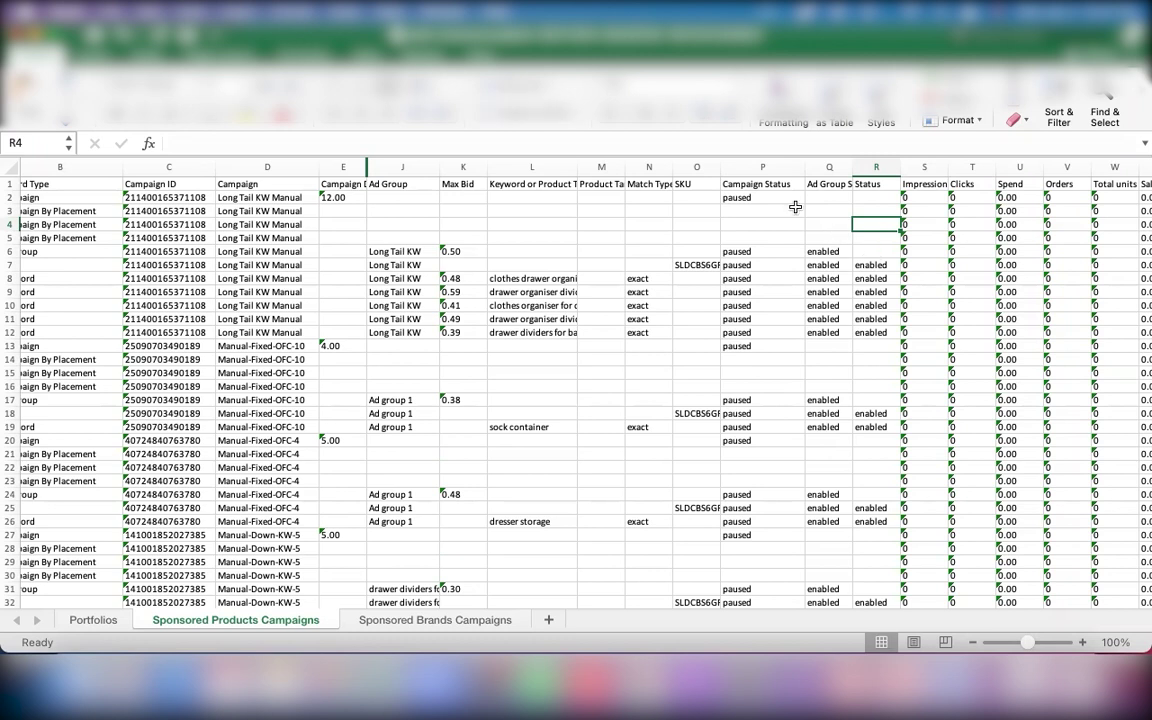
# Compare the three status columns, then inspect the first campaign's first keyword row and its Status value
pyautogui.moveTo(753, 167); pyautogui.dragTo(870, 170)
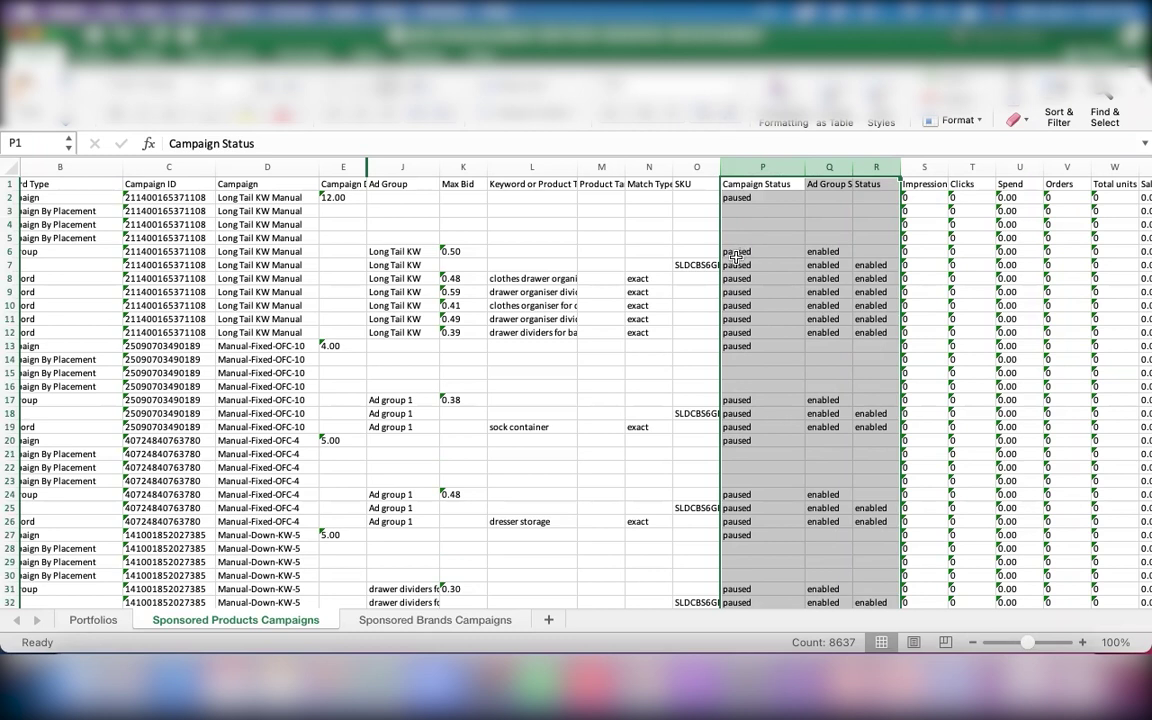
pyautogui.click(743, 197)
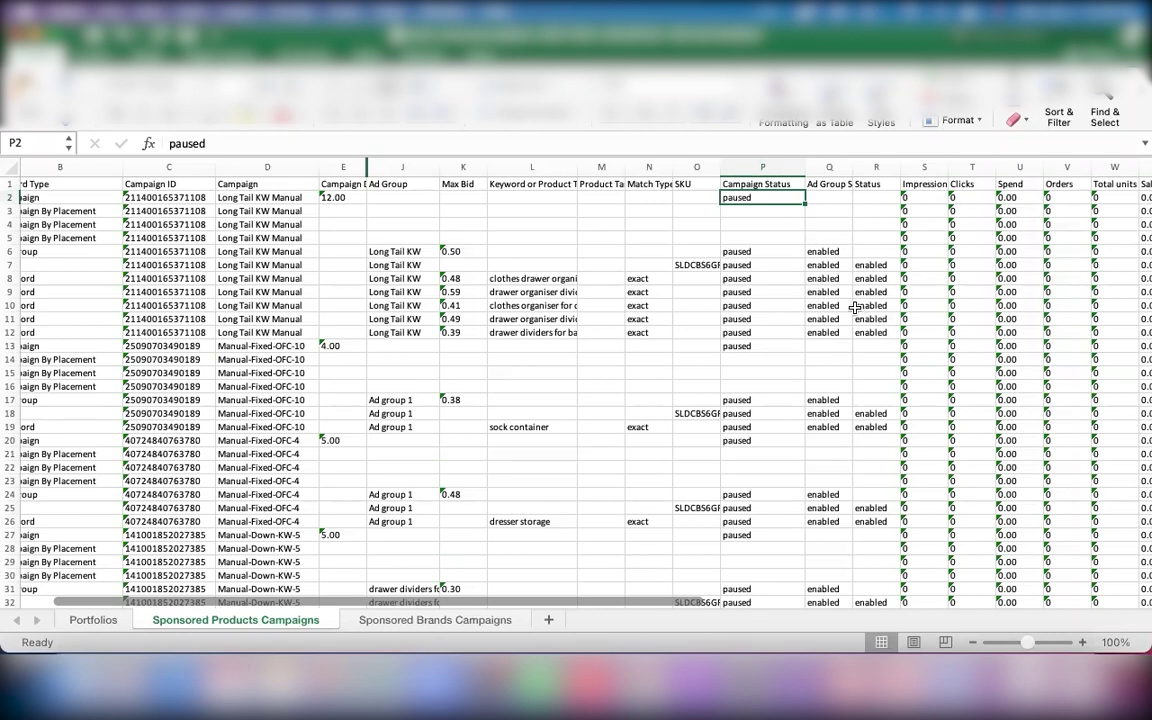
pyautogui.click(10, 278)
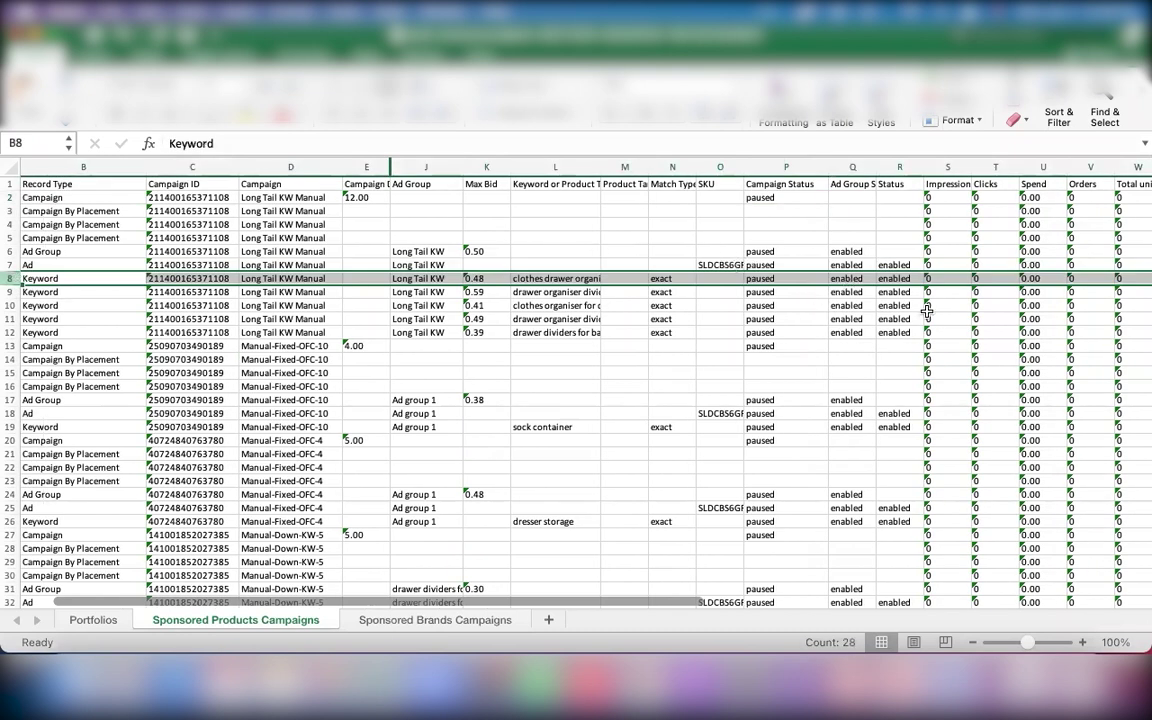
pyautogui.hscroll(1, 856, 288)
pyautogui.click(866, 279)
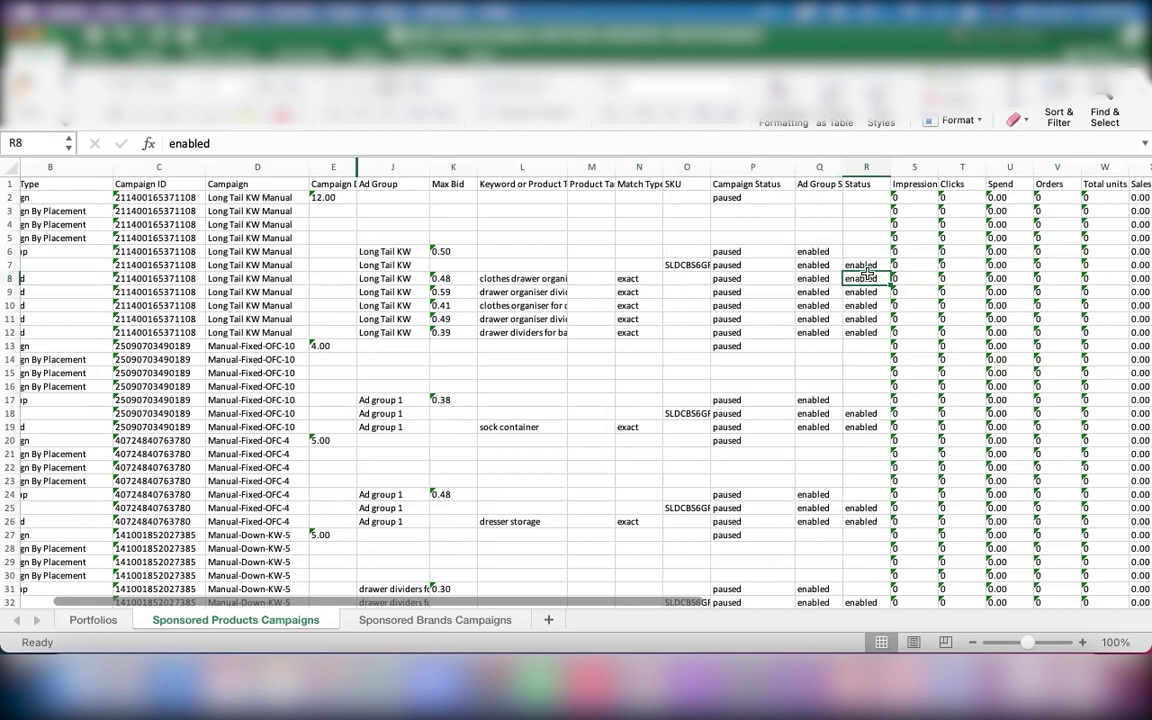
# Start a helper column beyond the bidding and placement columns, heading AL1 as it and entering 1, 2 and 3 in AL2 to AL4
pyautogui.hscroll(10, 914, 227)
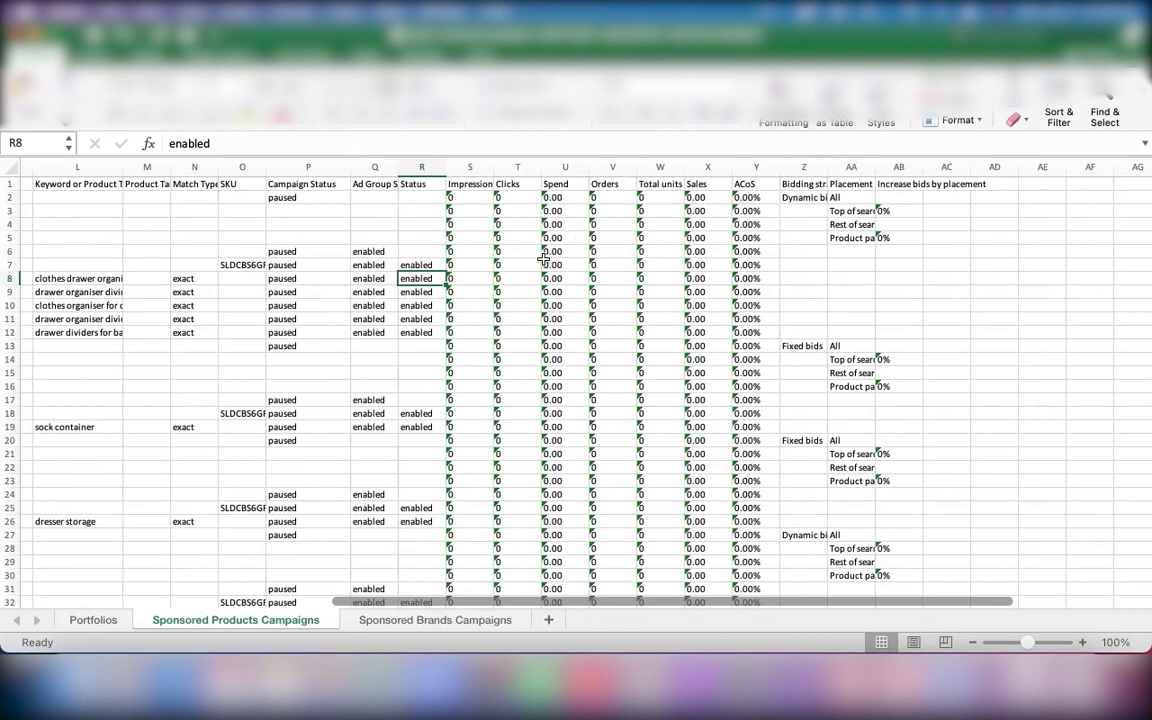
pyautogui.hscroll(3, 700, 262)
pyautogui.hscroll(8, 702, 264)
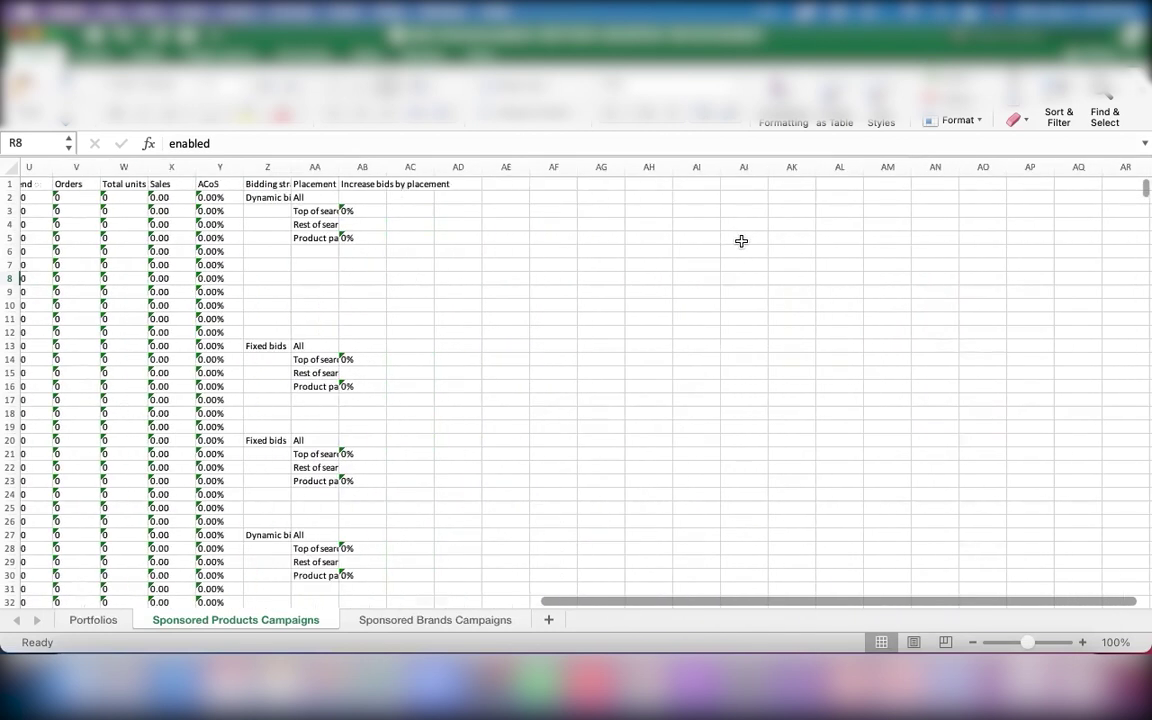
pyautogui.hscroll(-1, 834, 195)
pyautogui.click(831, 187)
pyautogui.write('it')
pyautogui.press('Return')
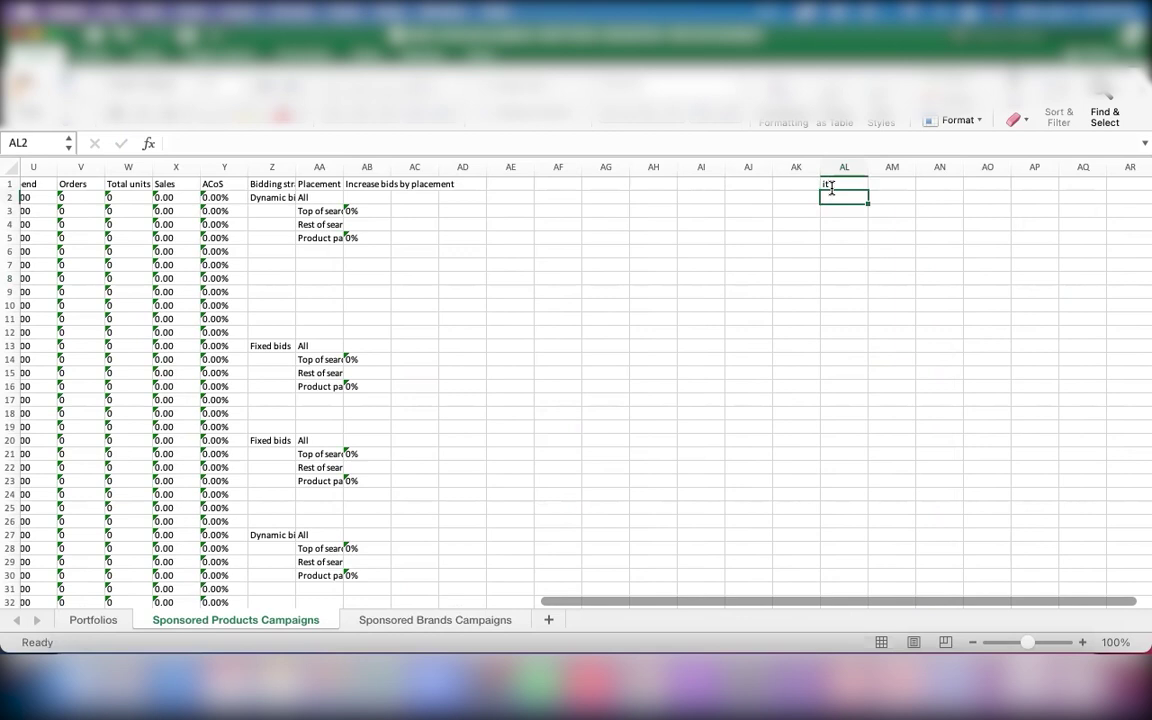
pyautogui.write('1')
pyautogui.press('Return')
pyautogui.write('2')
pyautogui.press('Return')
pyautogui.write('3')
pyautogui.press('Return')
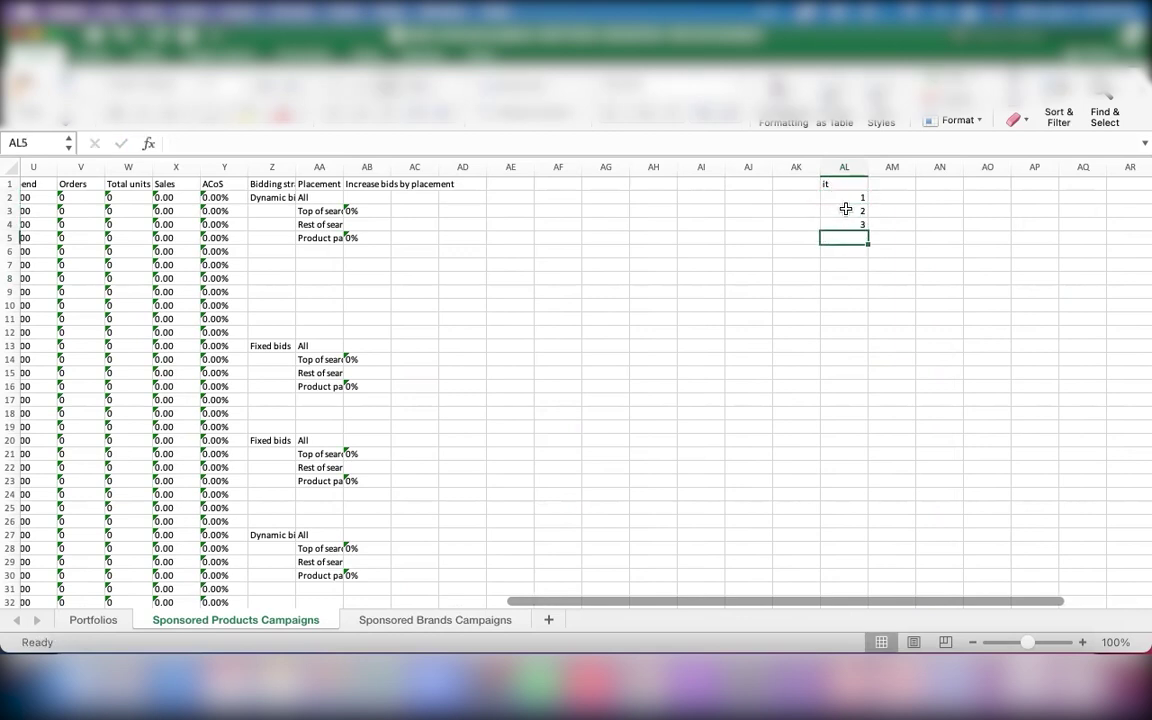
# Try to extend the helper column's number series down to row 2887, then return to its heading
pyautogui.moveTo(846, 197); pyautogui.dragTo(820, 393)
pyautogui.click(852, 386)
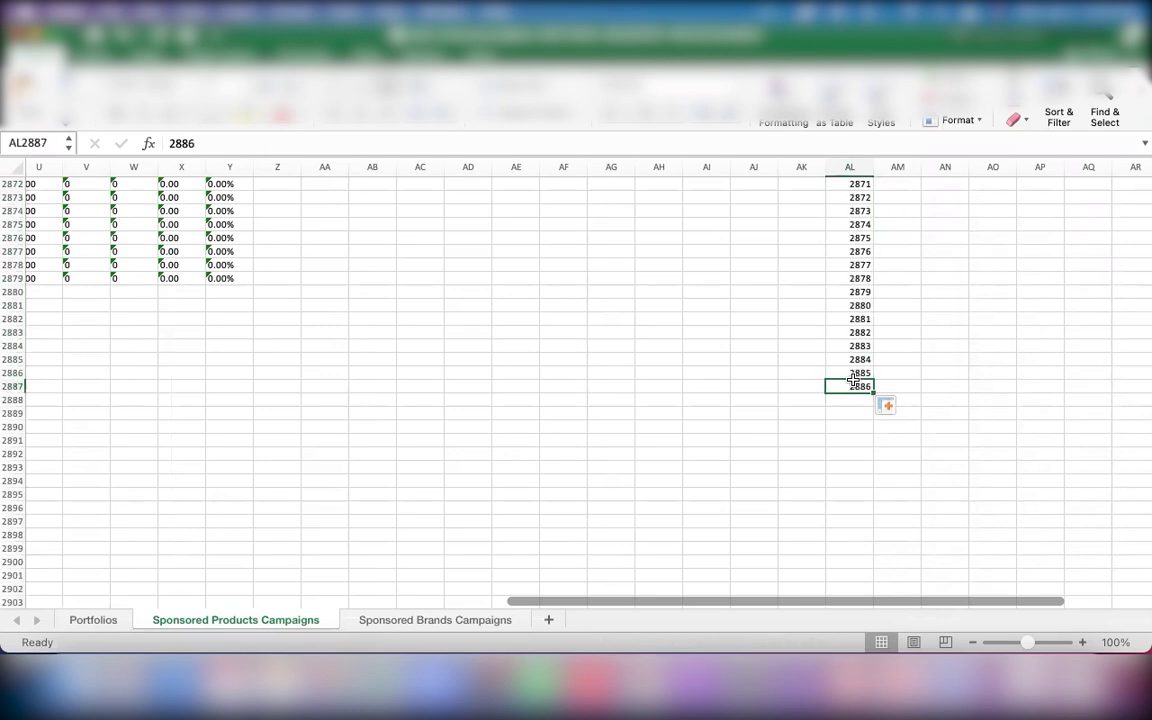
pyautogui.press('super+Up')
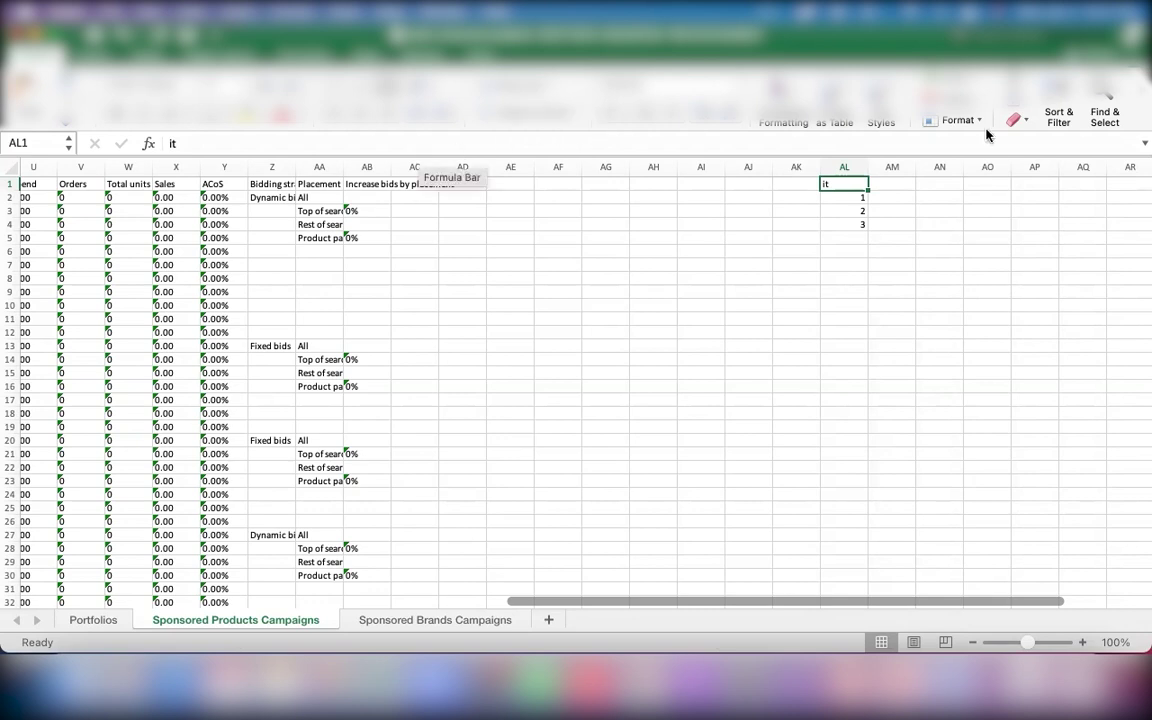
# Check the helper column's heading and review the header row back to the status and performance columns
pyautogui.click(814, 236)
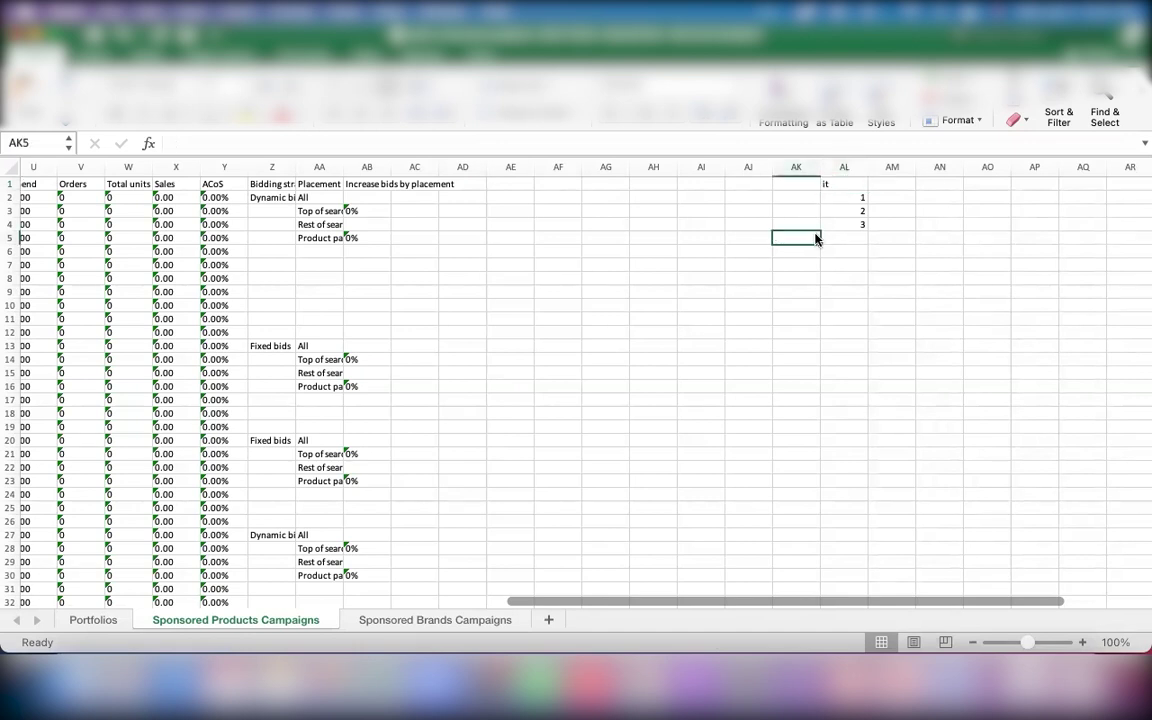
pyautogui.click(842, 184)
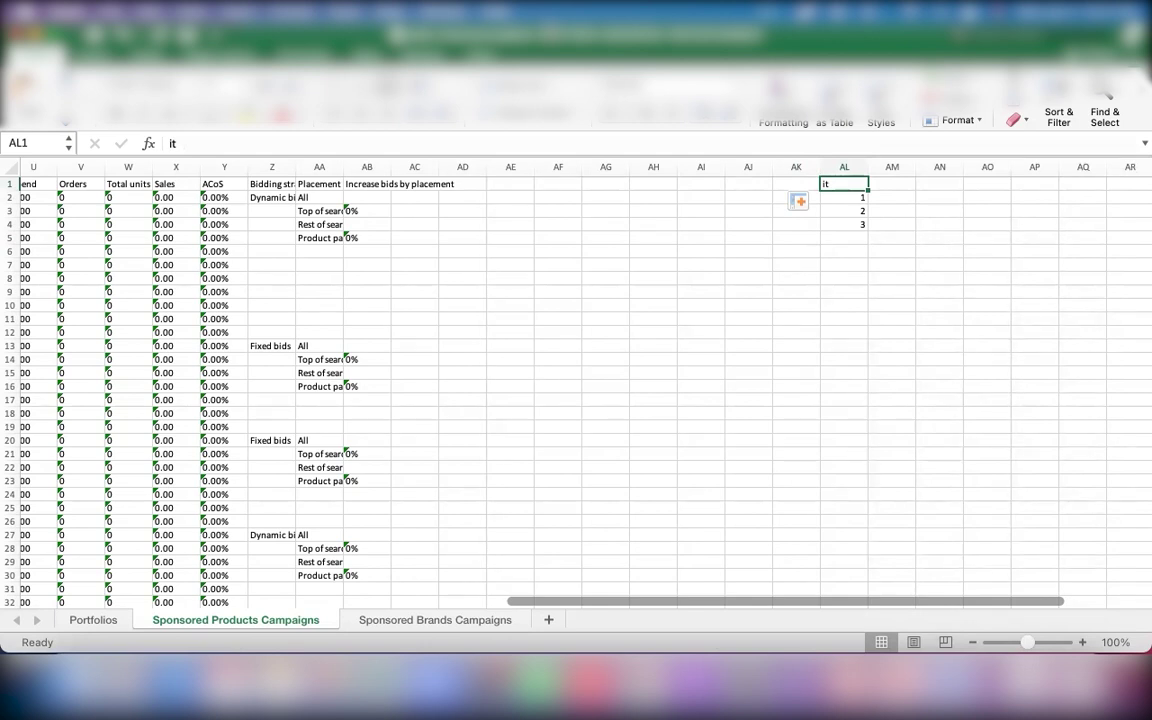
pyautogui.click(12, 183)
pyautogui.click(460, 240)
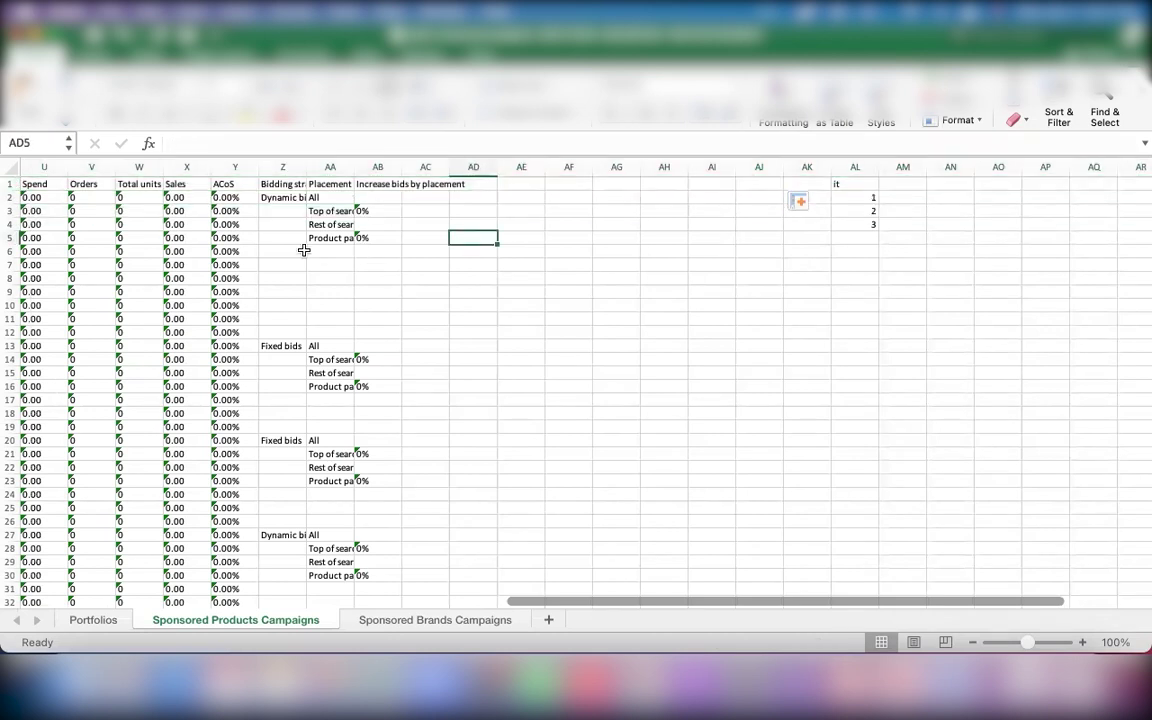
pyautogui.hscroll(-7, 304, 250)
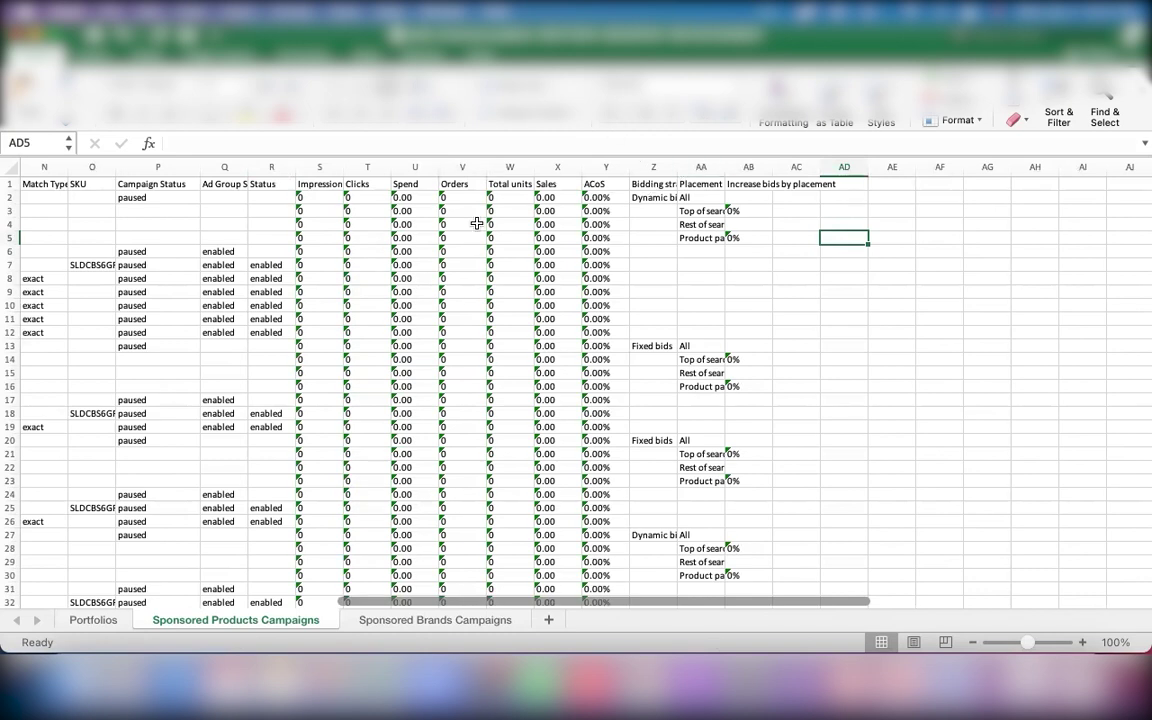
# Check the helper column's number series and the empty cell below its last entry, AL5
pyautogui.hscroll(5, 612, 250)
pyautogui.click(612, 250)
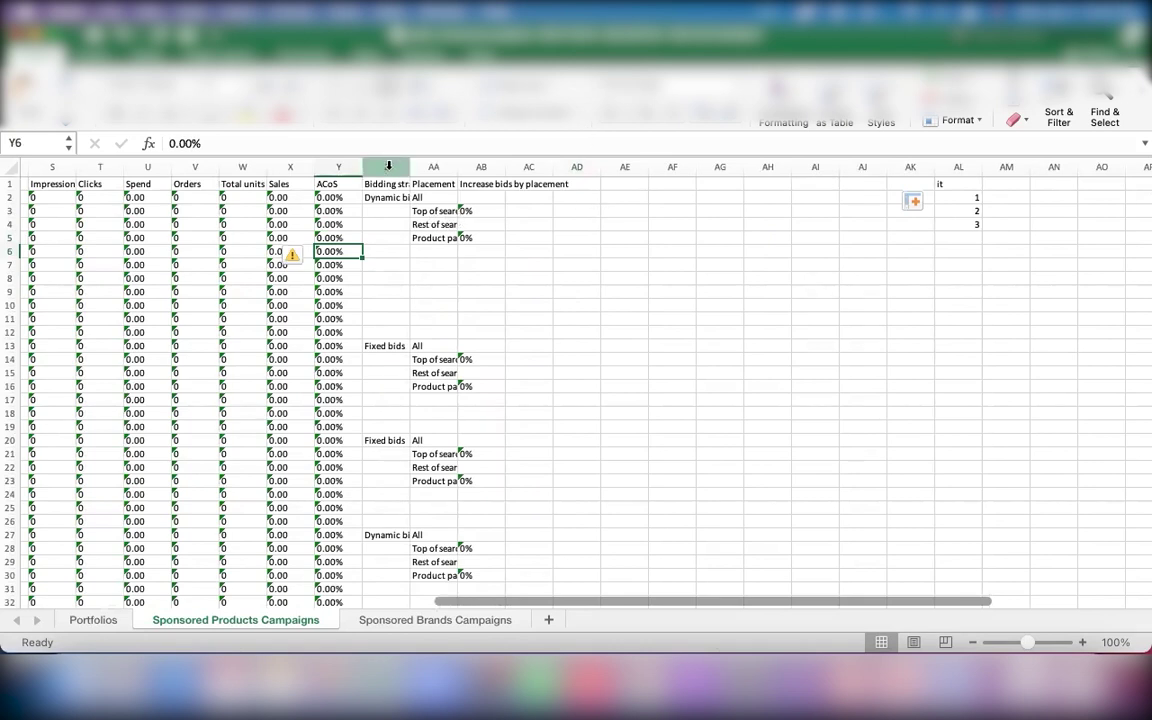
pyautogui.click(971, 244)
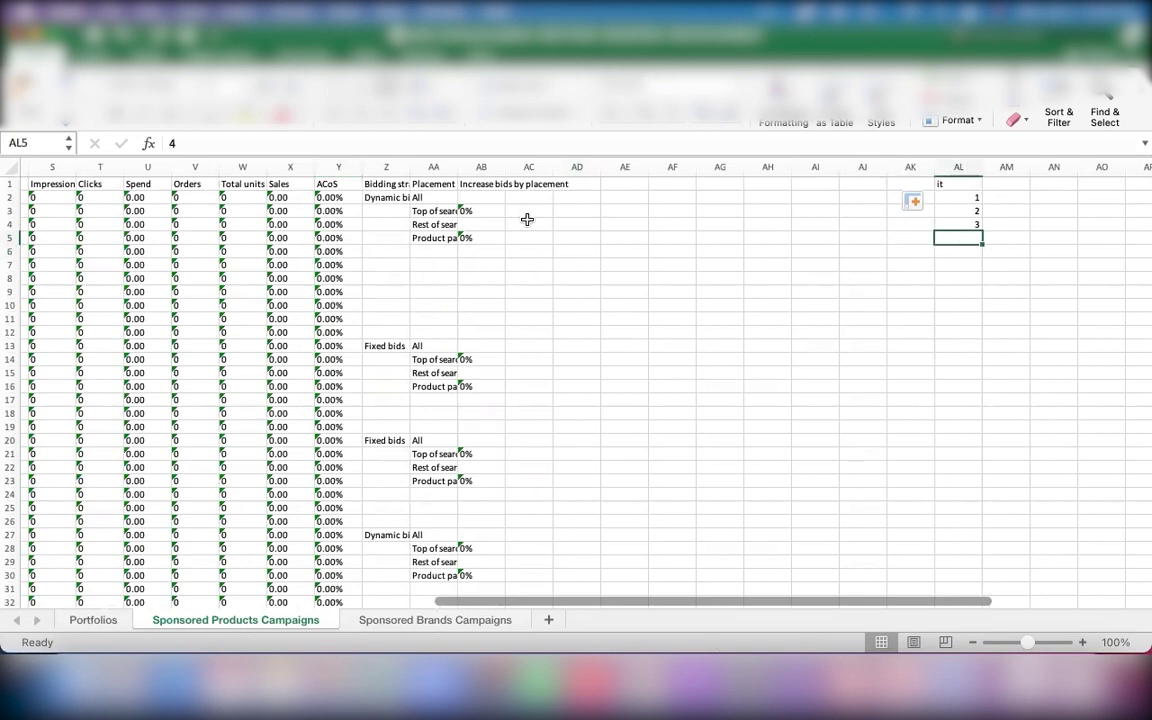
# Turn on column filters for the whole header row in row 1
pyautogui.hscroll(-10, 328, 228)
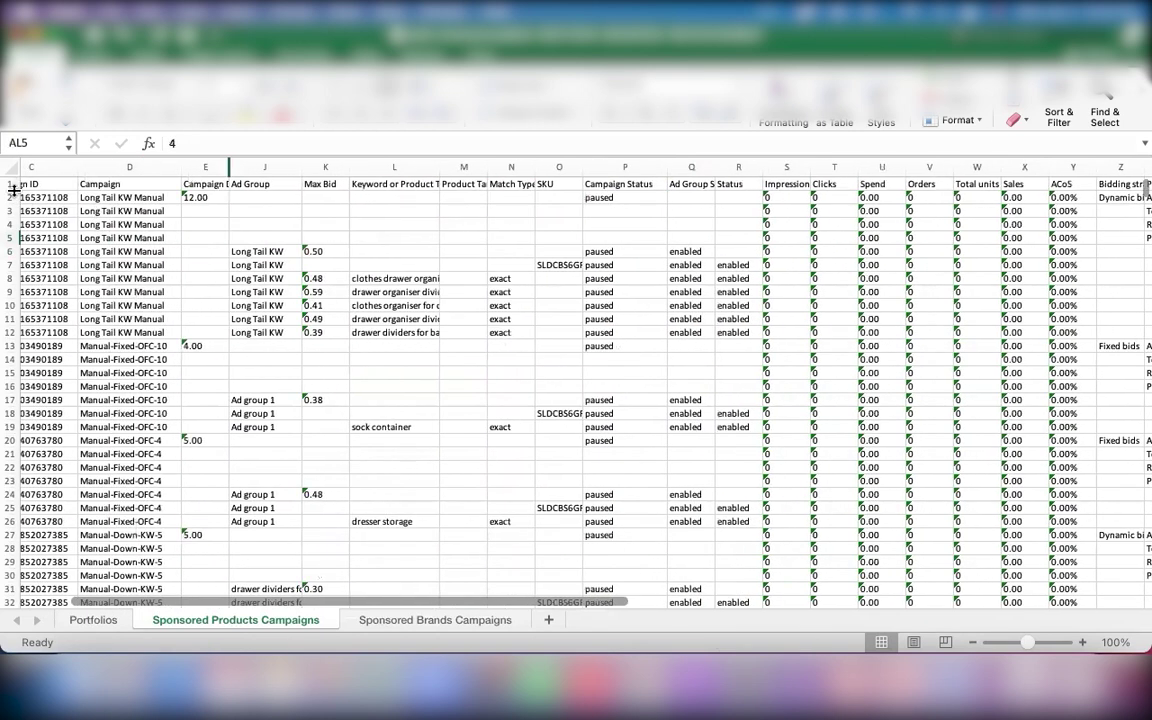
pyautogui.click(13, 183)
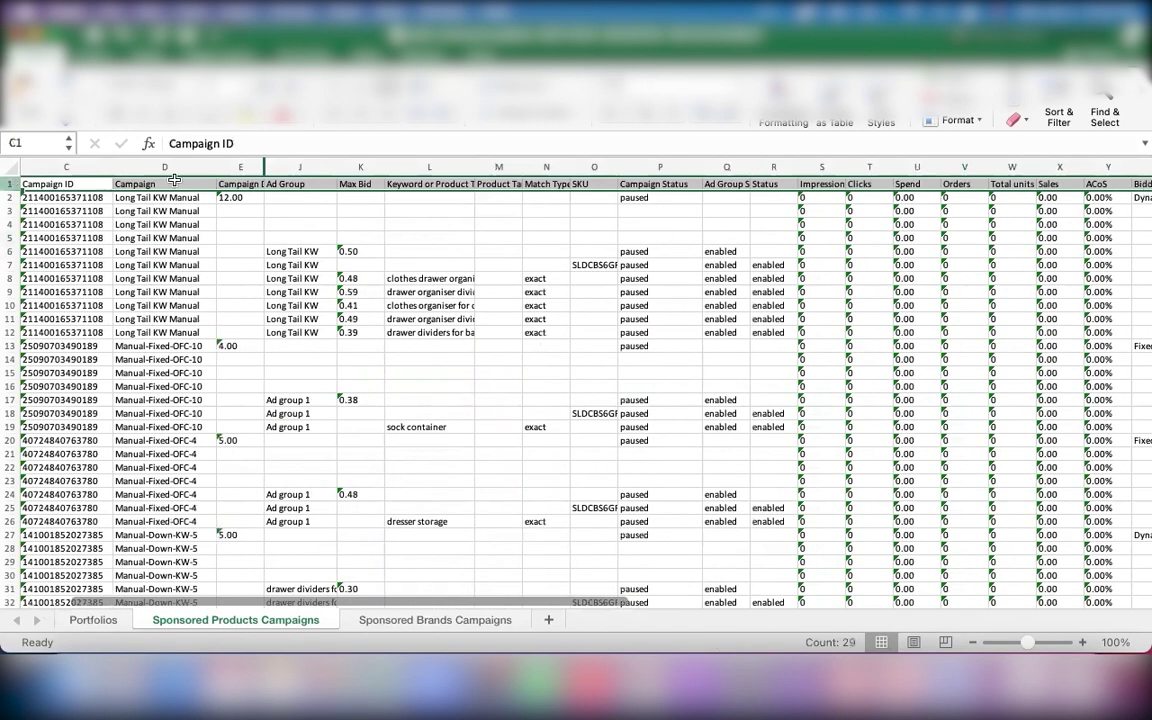
pyautogui.click(1059, 116)
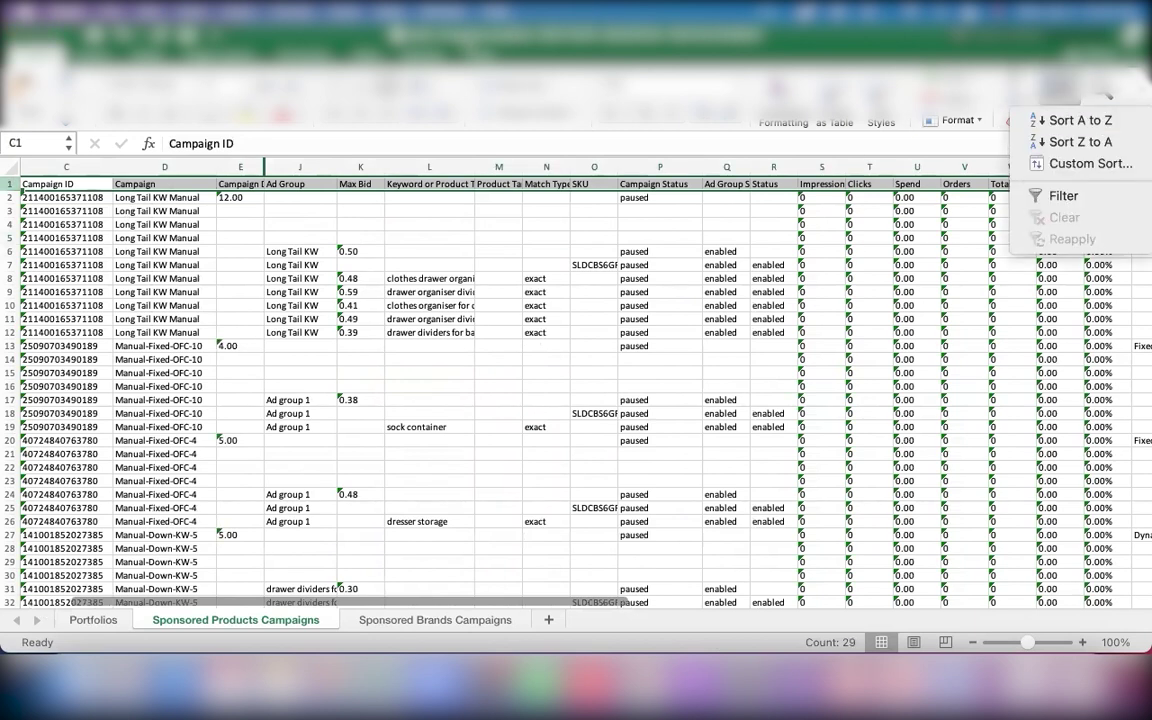
pyautogui.click(1030, 196)
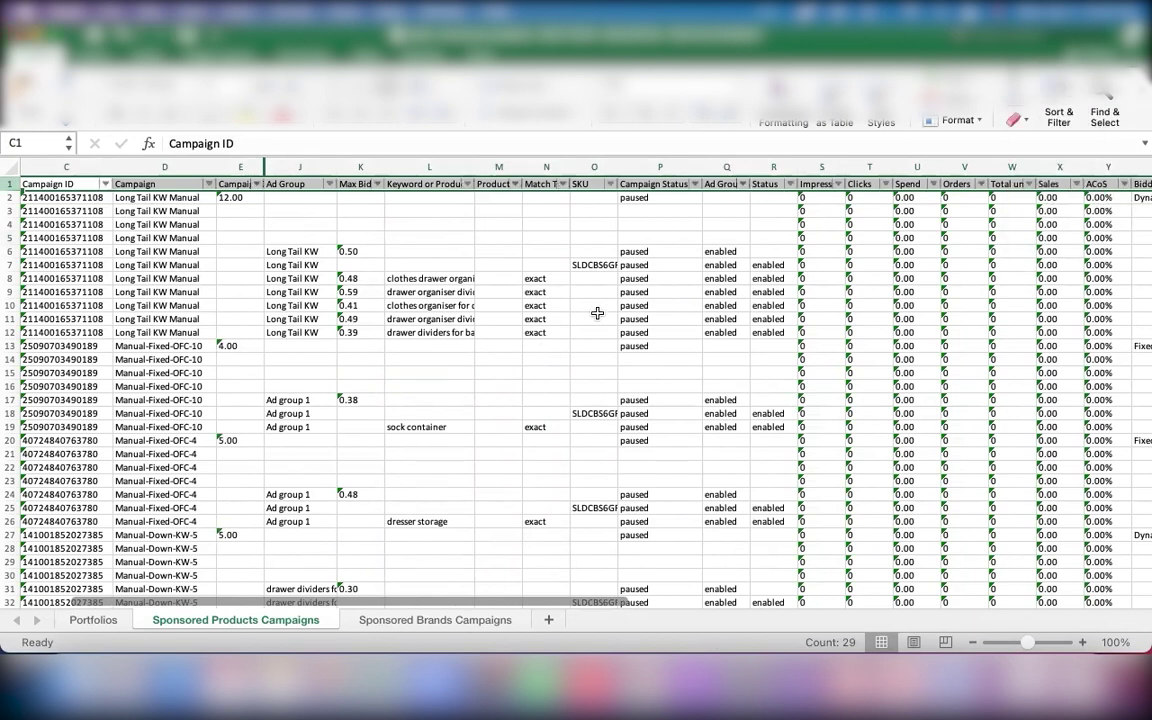
pyautogui.click(370, 255)
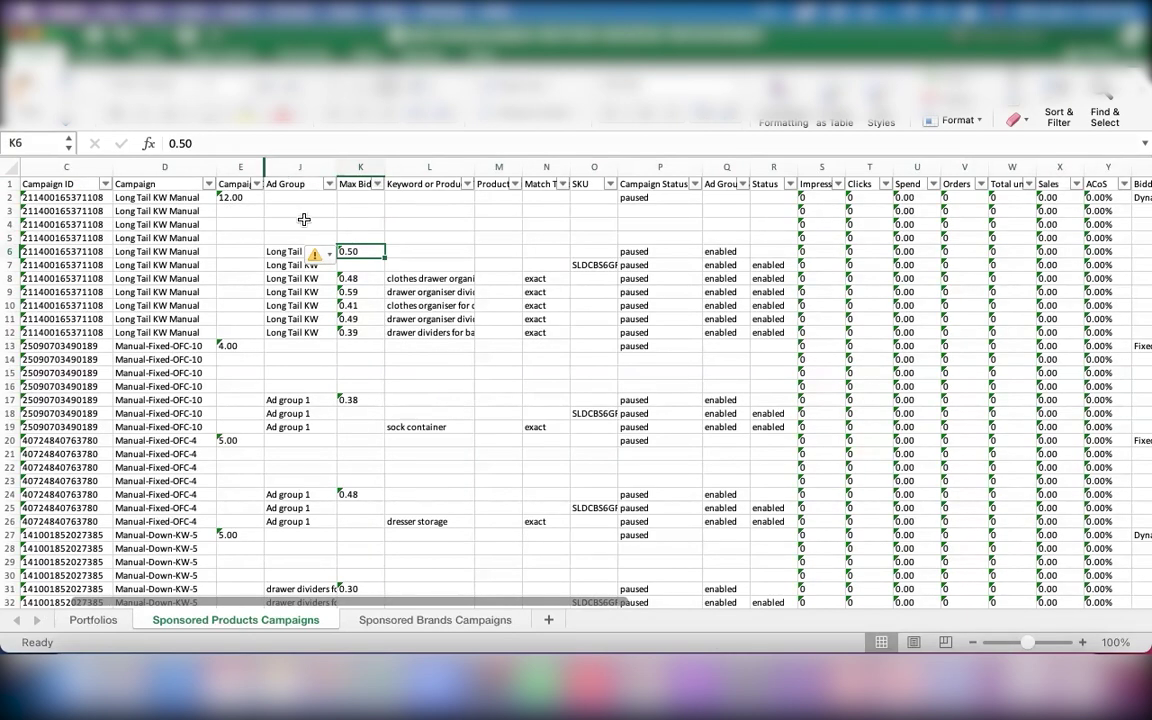
# Filter the Campaign column to names containing ssl and look through the matching campaign rows
pyautogui.click(209, 184)
pyautogui.write('ssl')
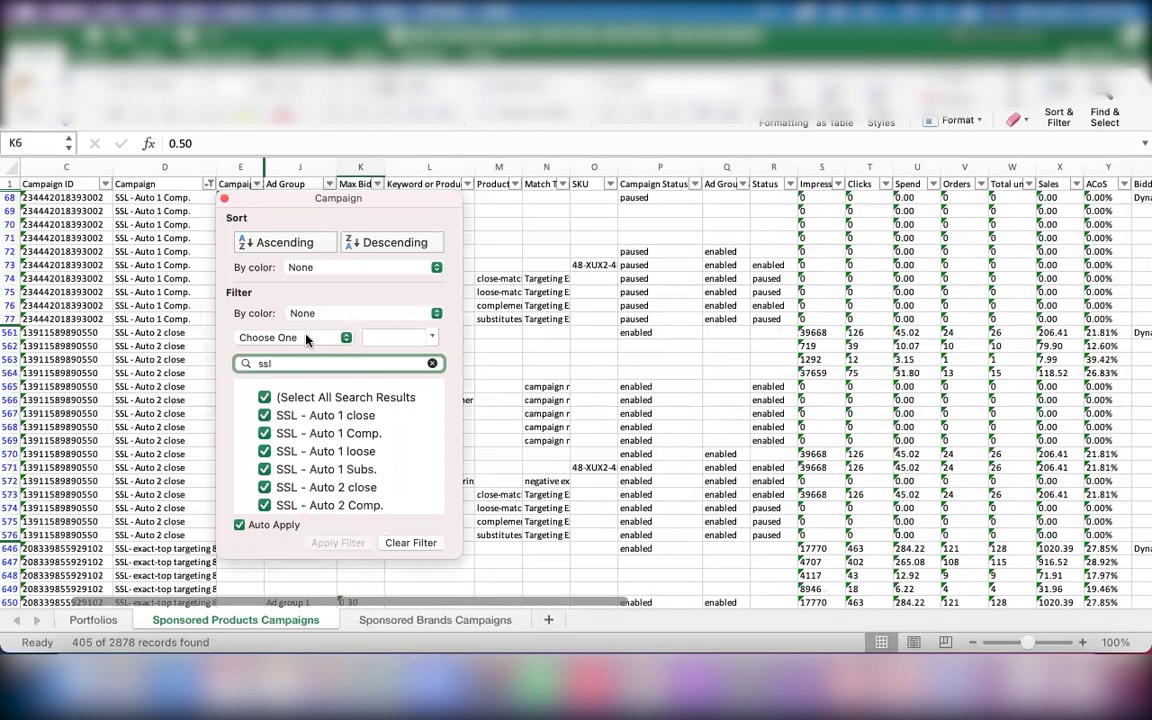
pyautogui.click(211, 401)
pyautogui.scroll(-20, 212, 401)
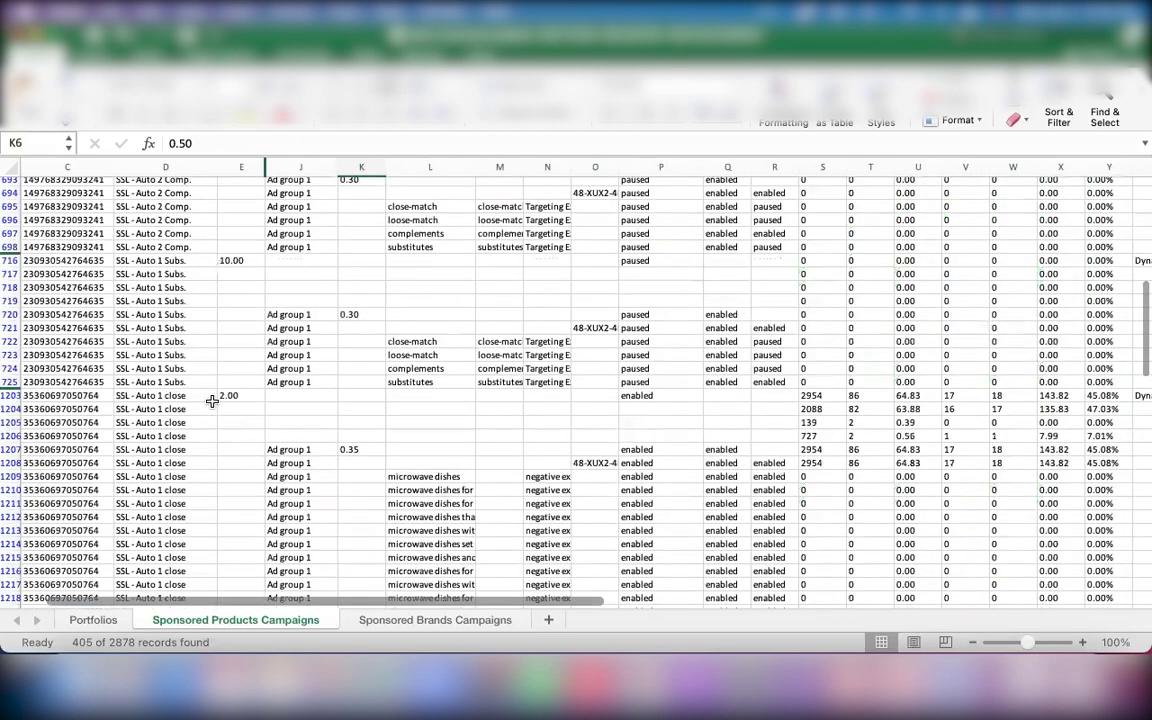
pyautogui.scroll(-15, 212, 401)
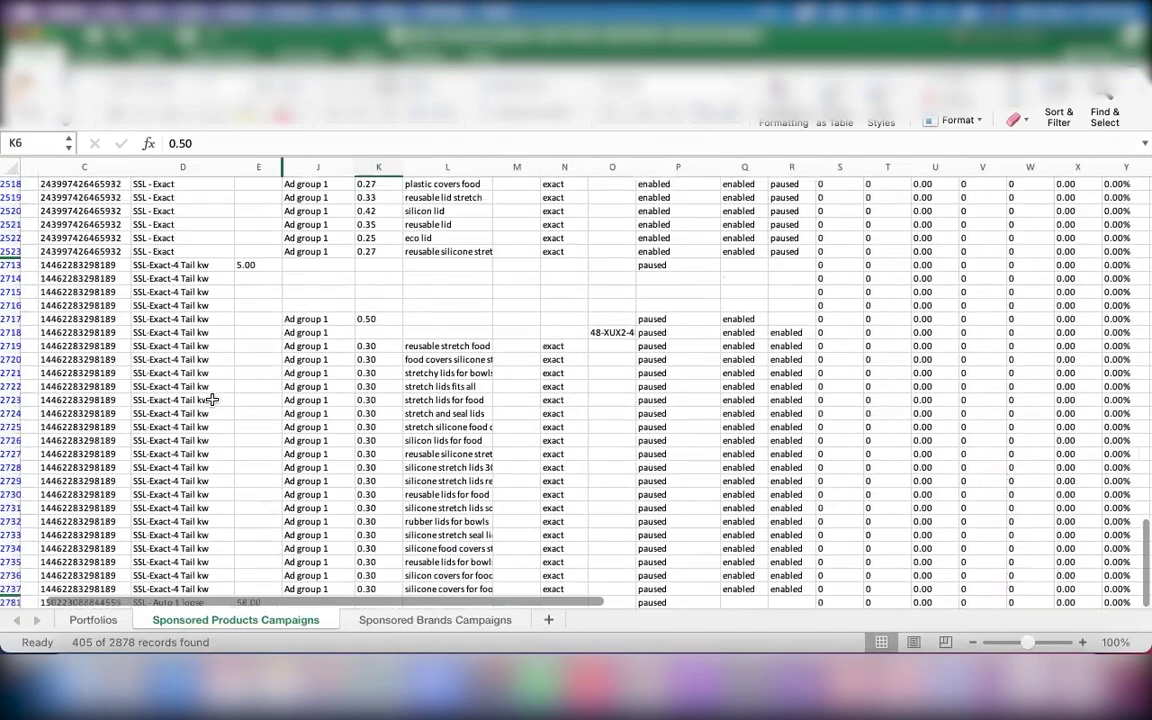
pyautogui.scroll(20, 212, 400)
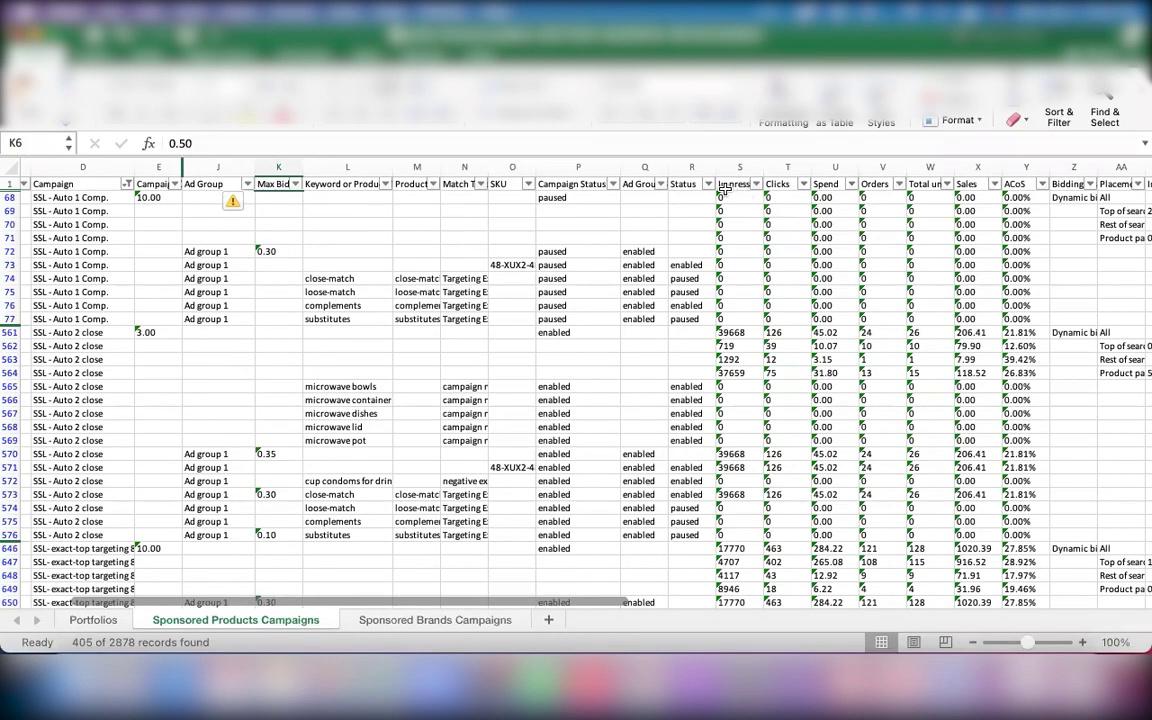
# Filter the Impressions column to exclude rows with a value of 0, then recheck the filter's settings
pyautogui.click(756, 184)
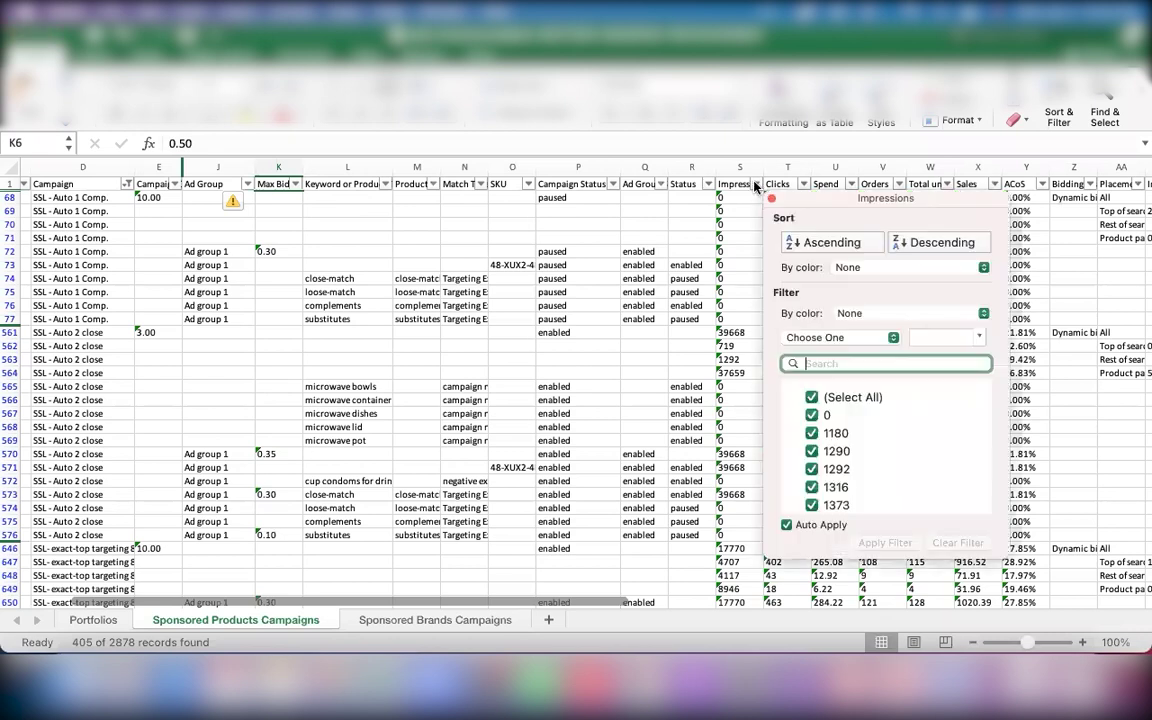
pyautogui.click(812, 415)
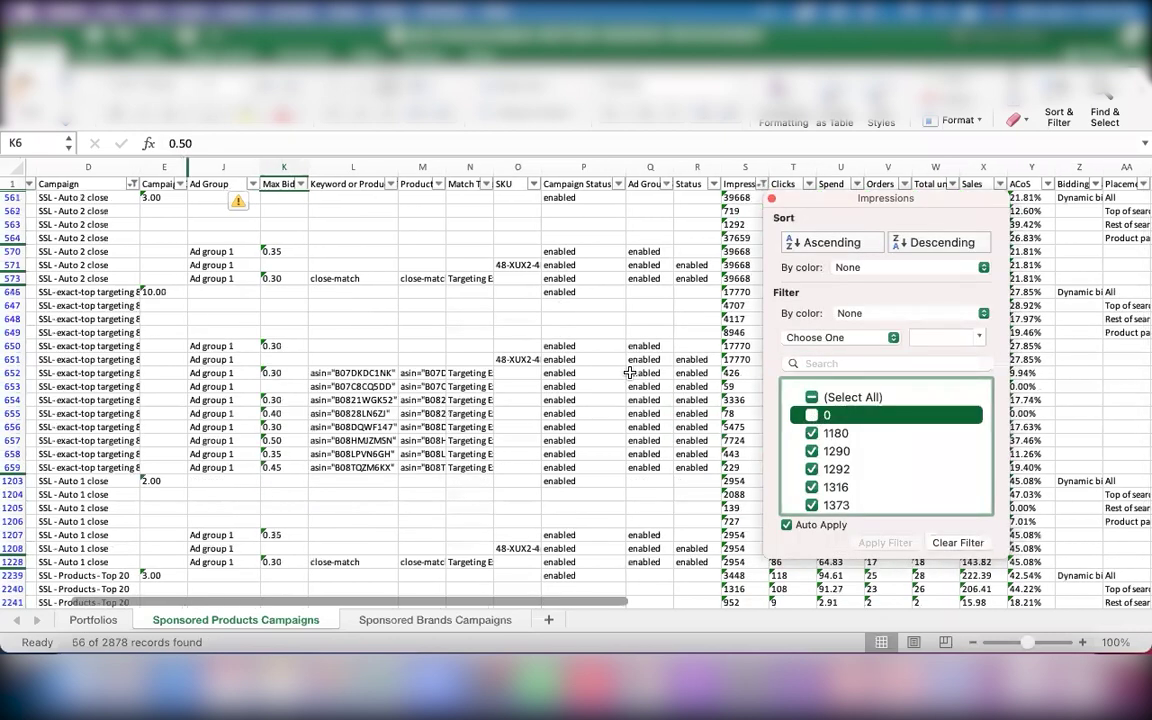
pyautogui.click(570, 255)
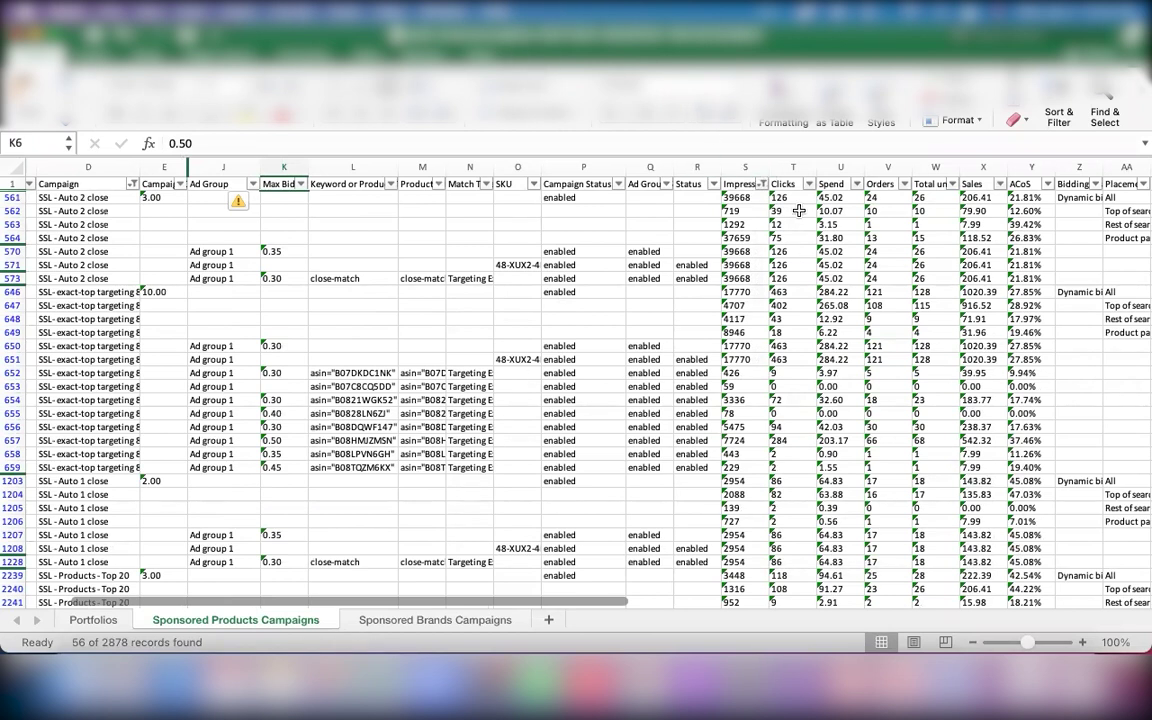
pyautogui.click(763, 184)
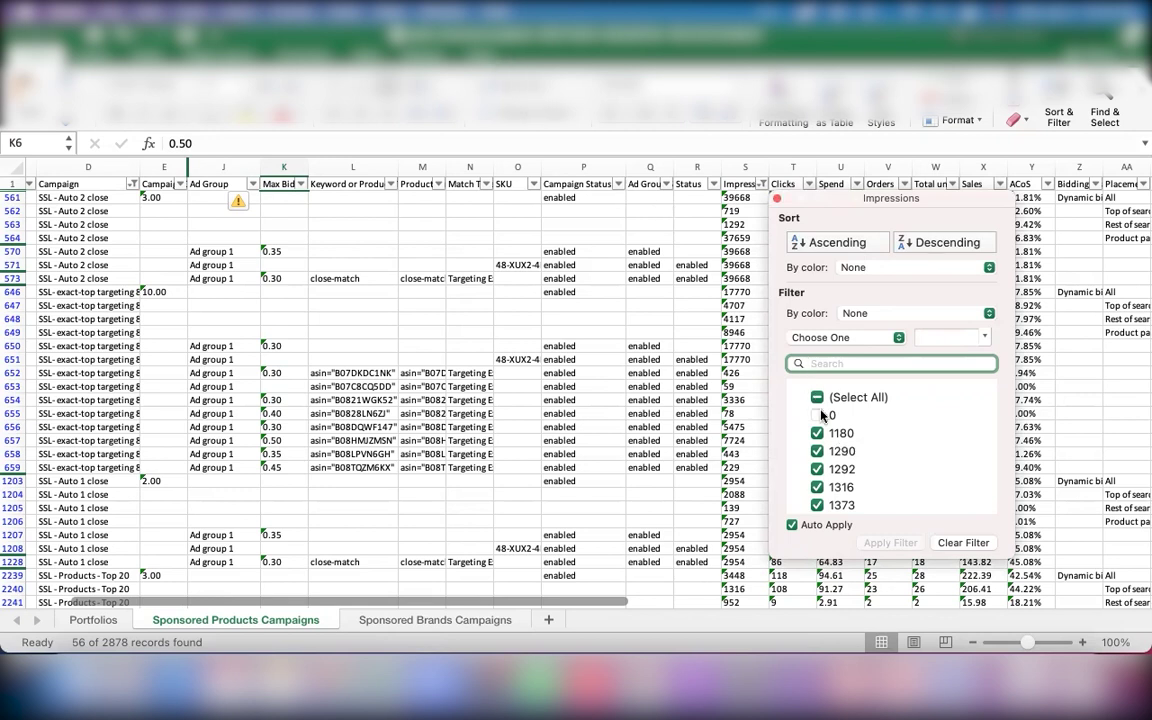
pyautogui.click(505, 338)
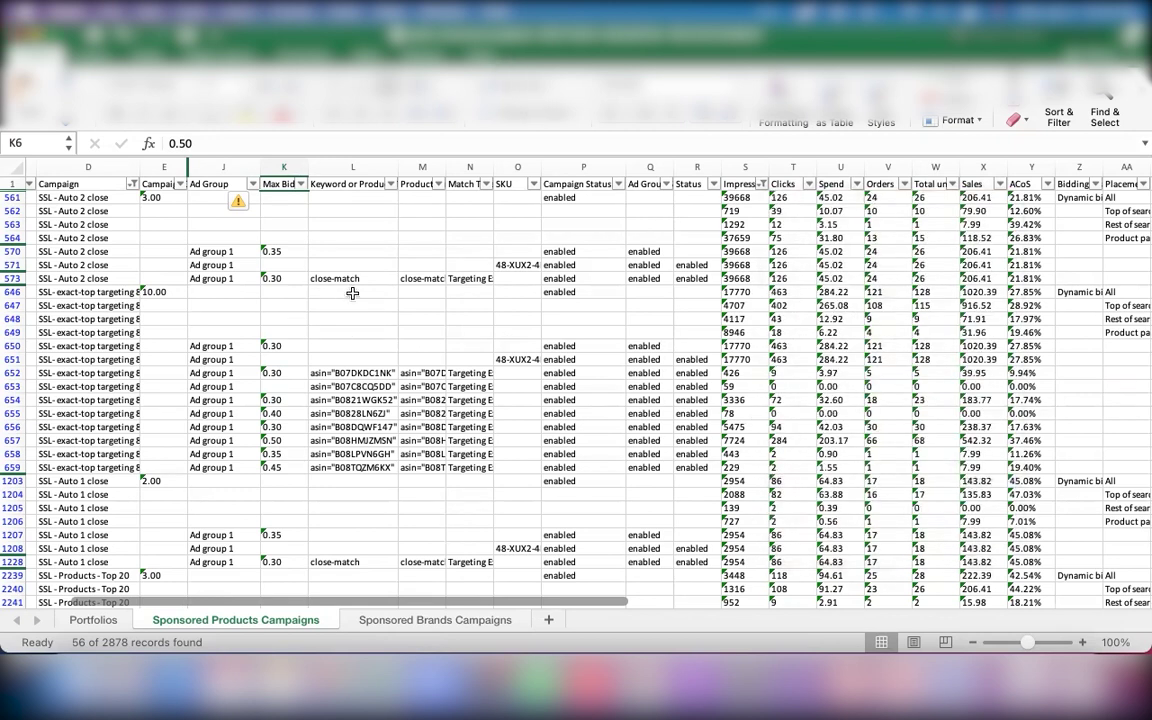
# Review the filtered rows across the performance and placement columns, inspecting the top-of-search bid increase for SSL - Auto 2 close
pyautogui.scroll(-10, 352, 293)
pyautogui.scroll(10, 352, 293)
pyautogui.hscroll(5, 352, 293)
pyautogui.hscroll(3, 352, 293)
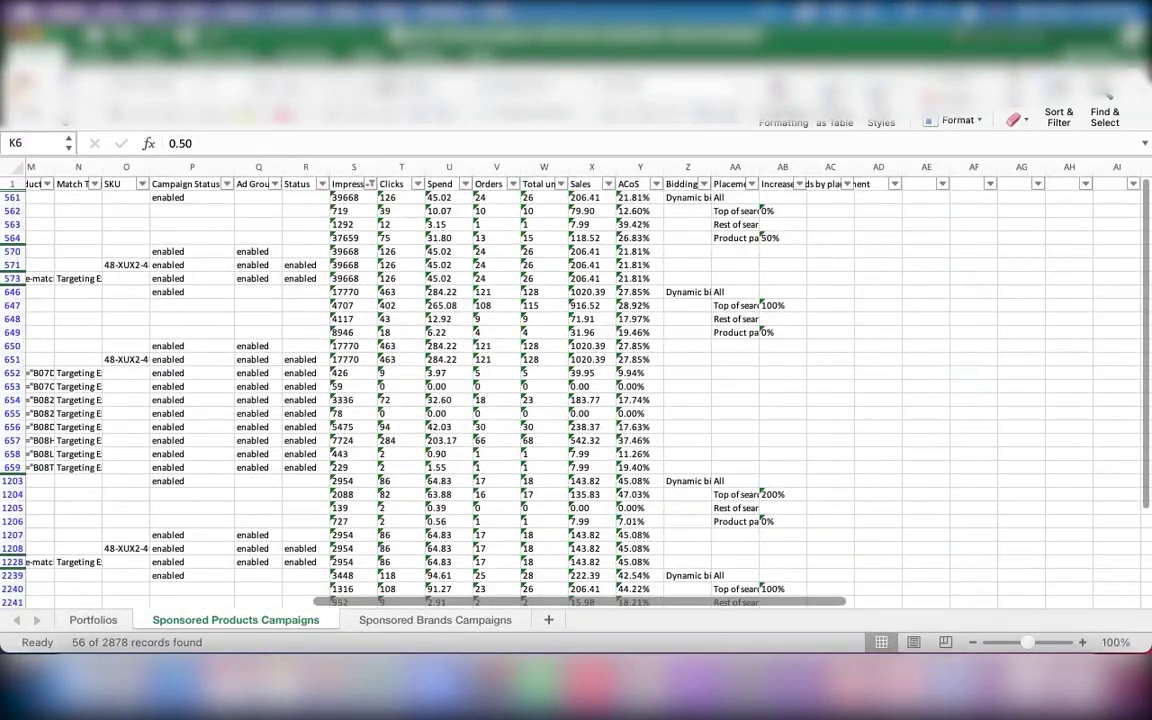
pyautogui.click(343, 197)
pyautogui.click(775, 211)
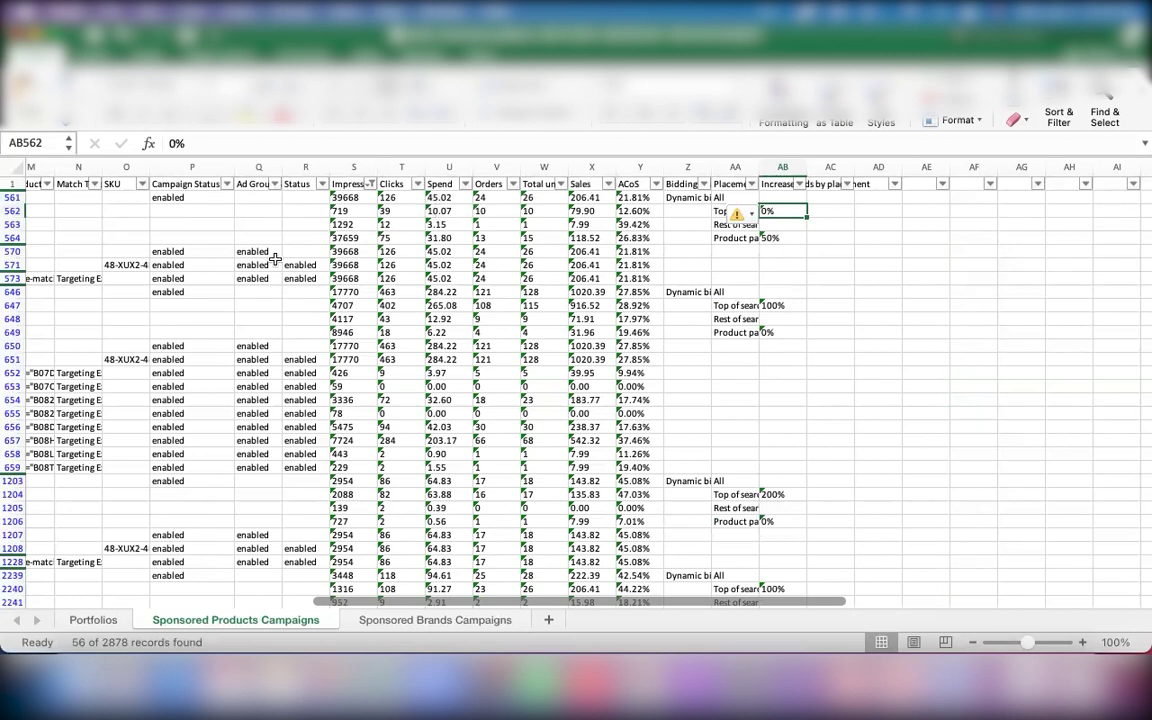
# Filter the Record Type column to show only Keyword rows
pyautogui.hscroll(-10, 275, 257)
pyautogui.hscroll(5, 741, 212)
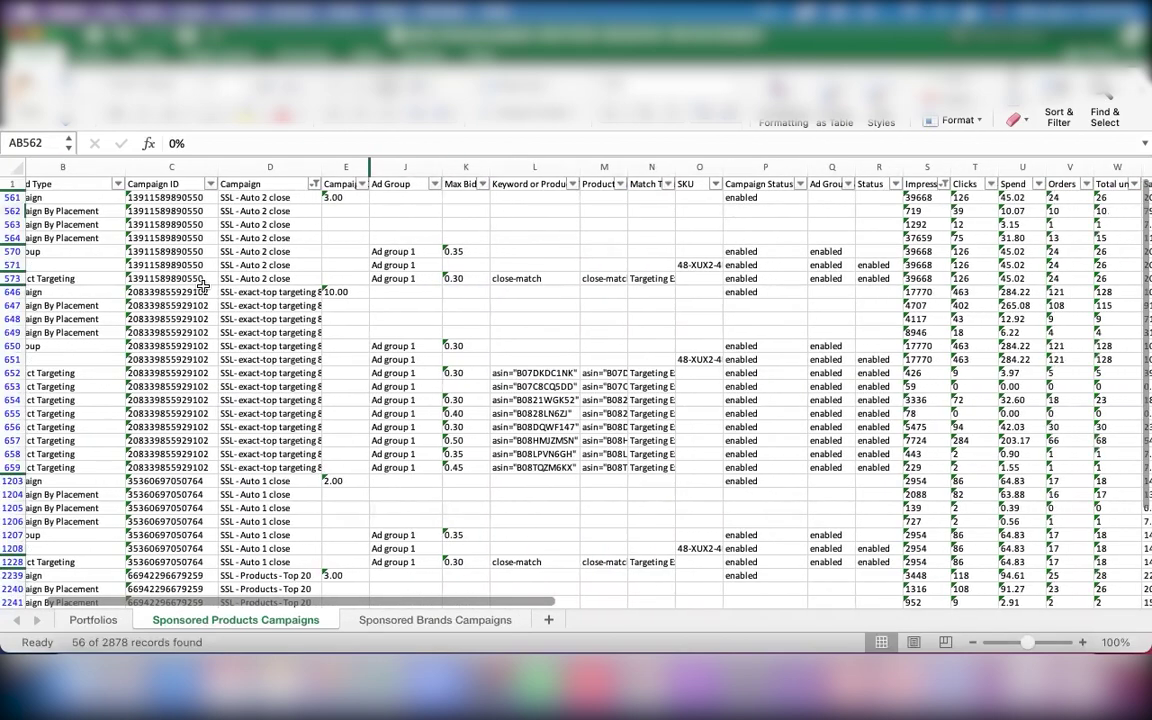
pyautogui.hscroll(-3, 183, 258)
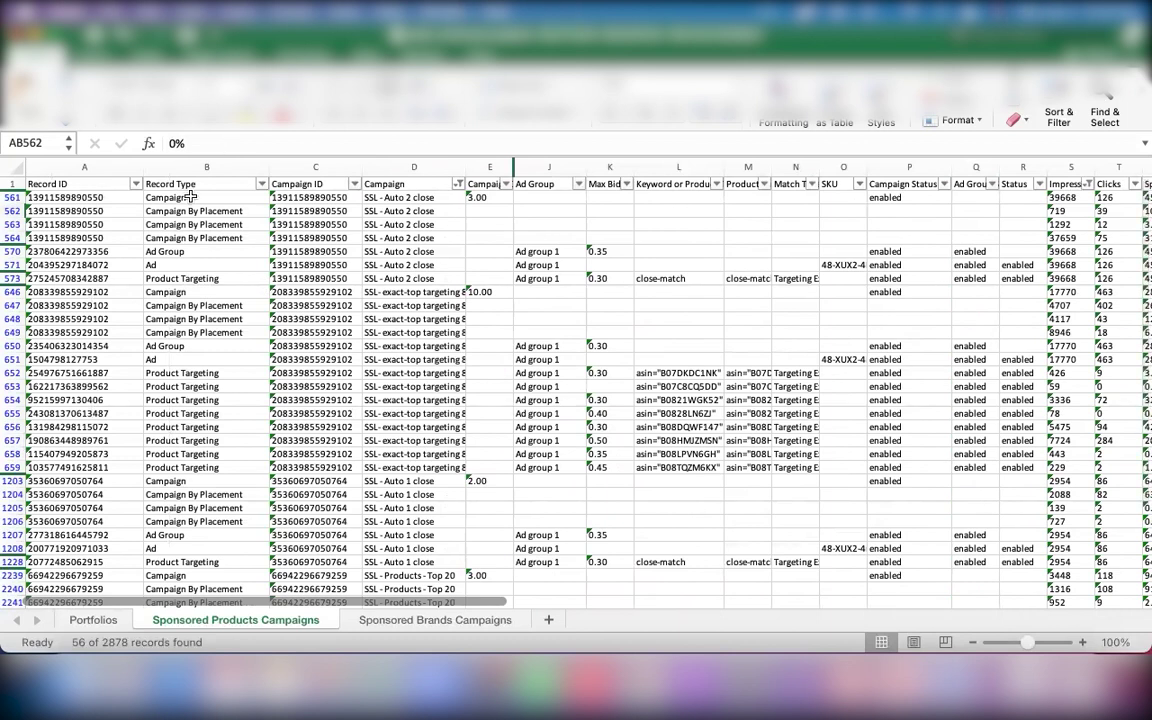
pyautogui.click(262, 184)
pyautogui.click(317, 398)
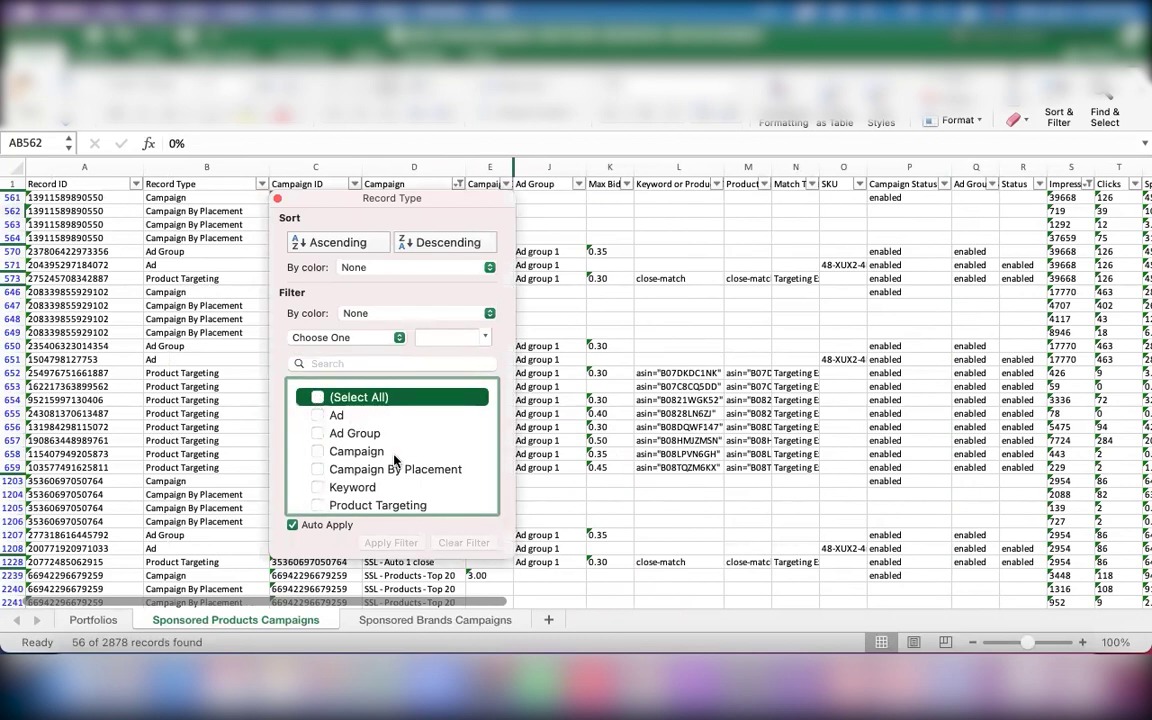
pyautogui.click(316, 483)
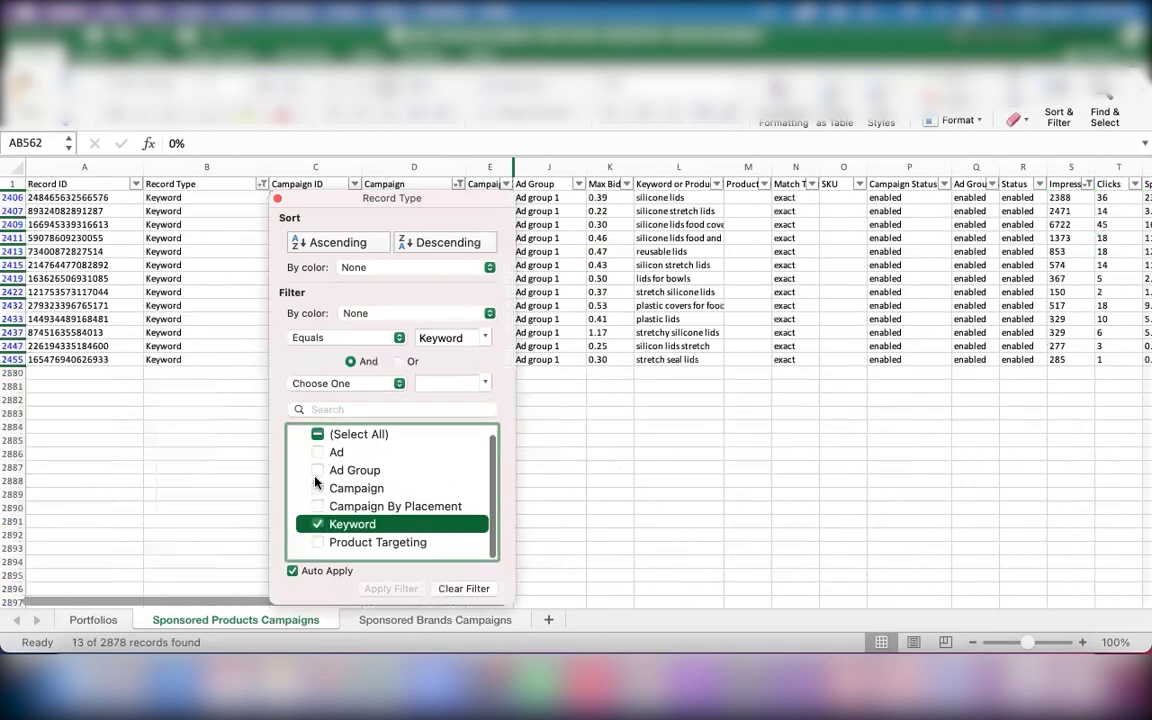
pyautogui.click(604, 166)
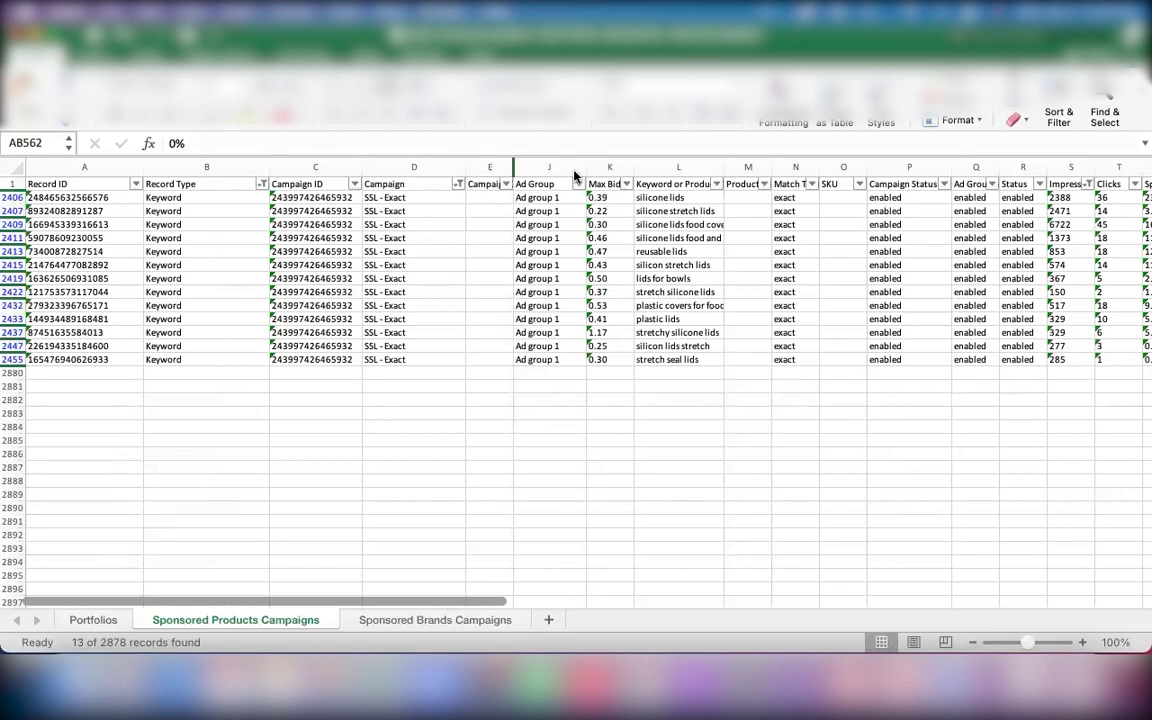
# Examine the keyword rows' figures from Impressions to ACoS and check which match types the Match Type filter offers
pyautogui.hscroll(10, 736, 216)
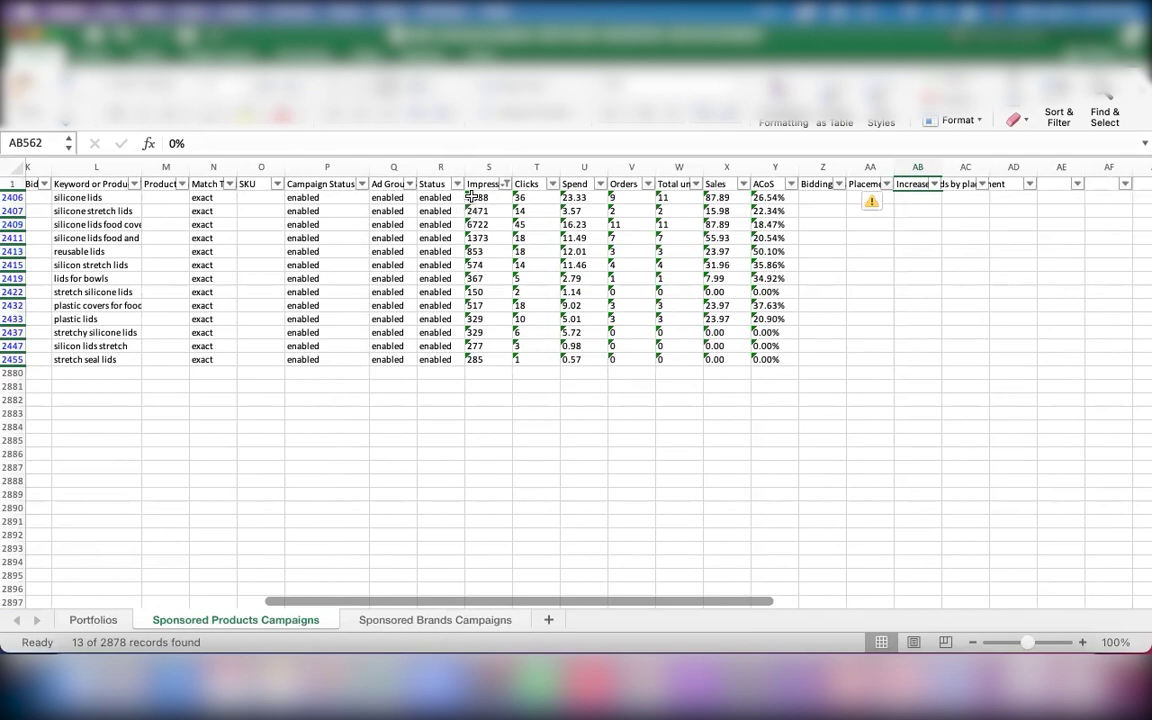
pyautogui.moveTo(471, 197); pyautogui.dragTo(779, 364)
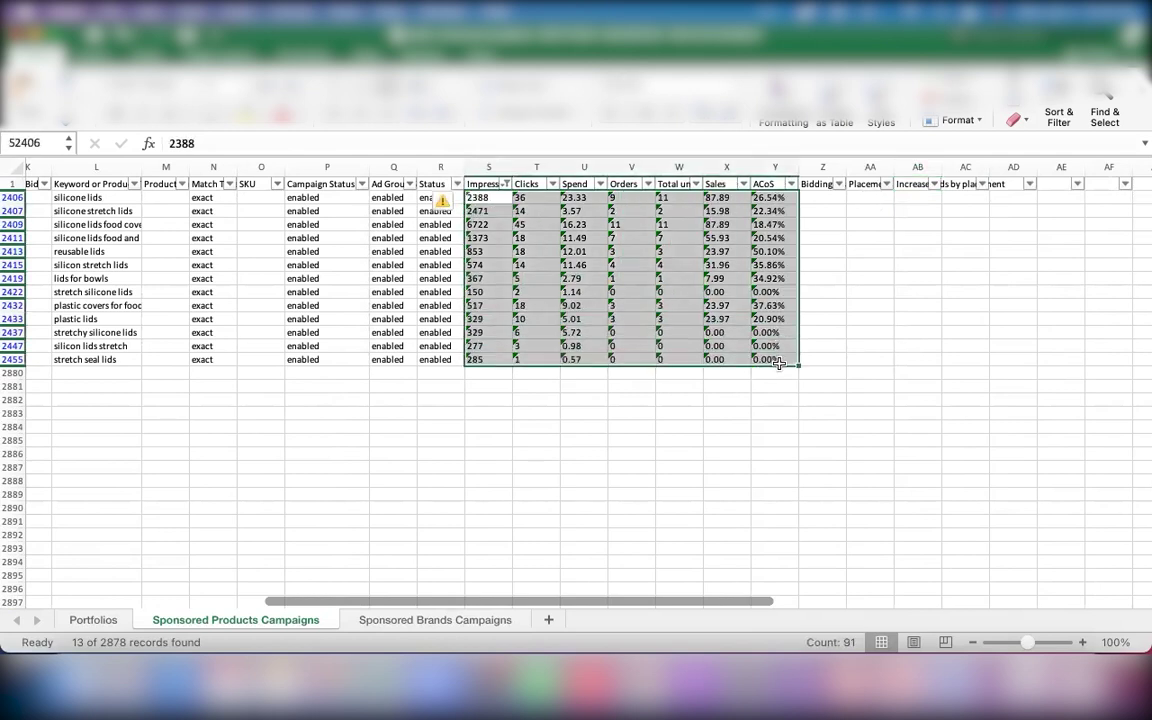
pyautogui.click(580, 254)
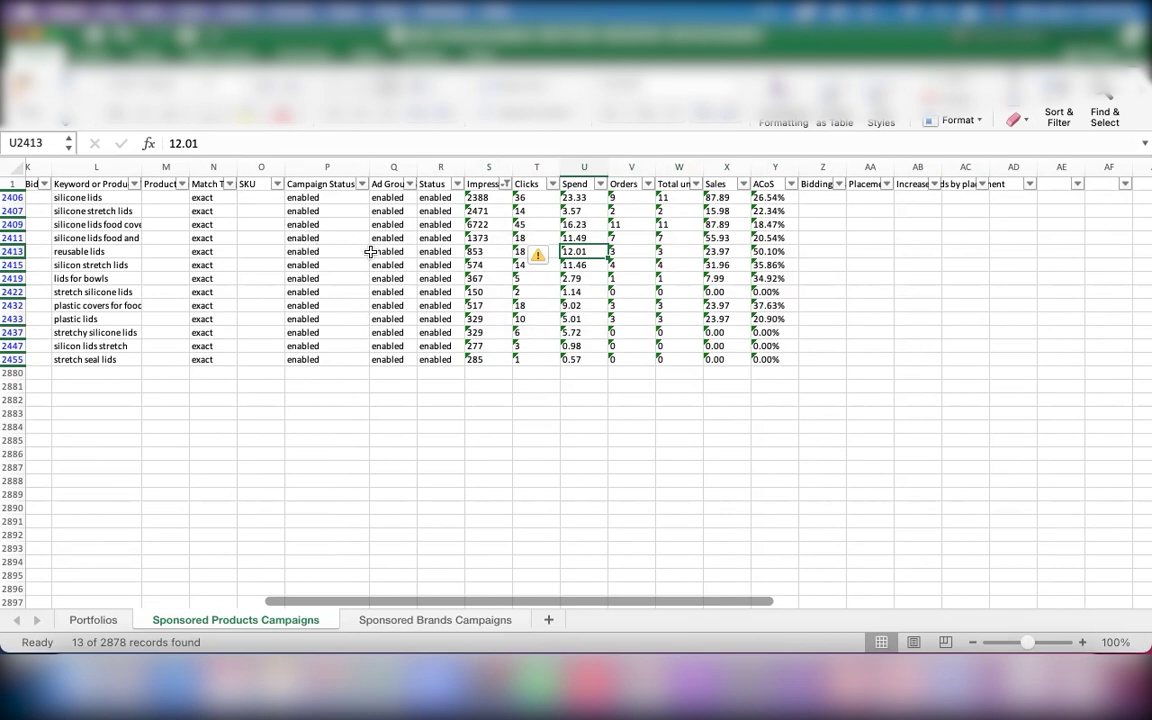
pyautogui.hscroll(-10, 165, 257)
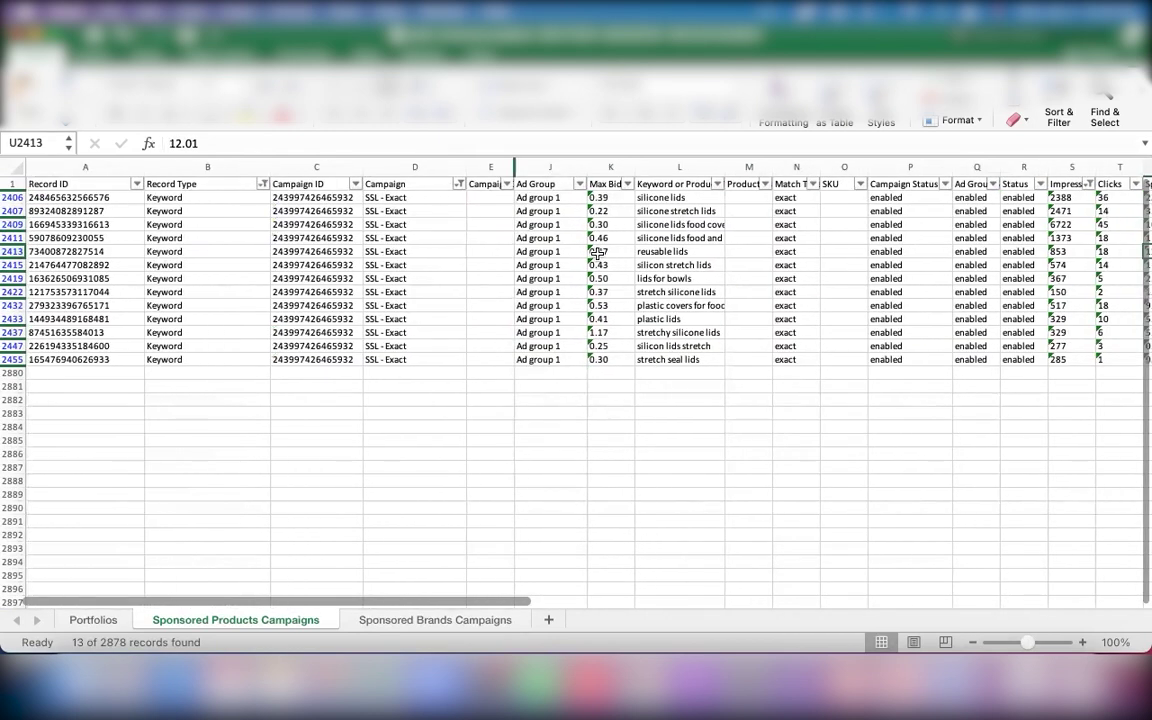
pyautogui.click(812, 185)
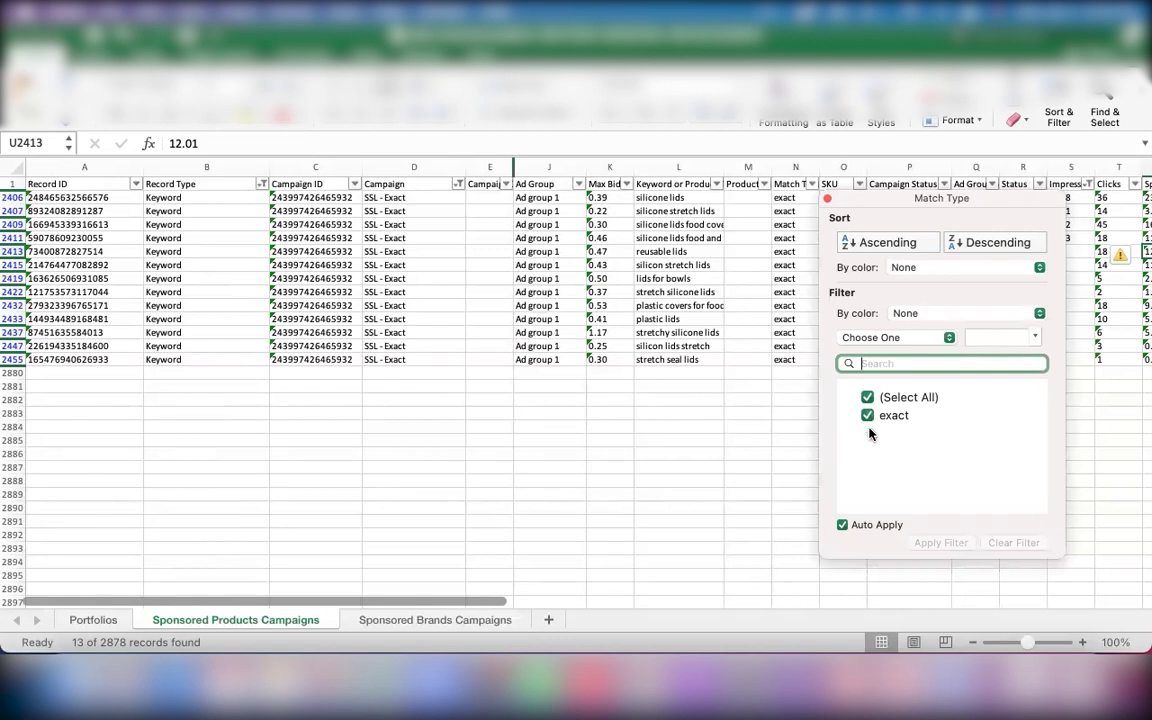
pyautogui.click(462, 268)
# Change the Record Type filter from Keyword to Product Targeting only
pyautogui.click(261, 184)
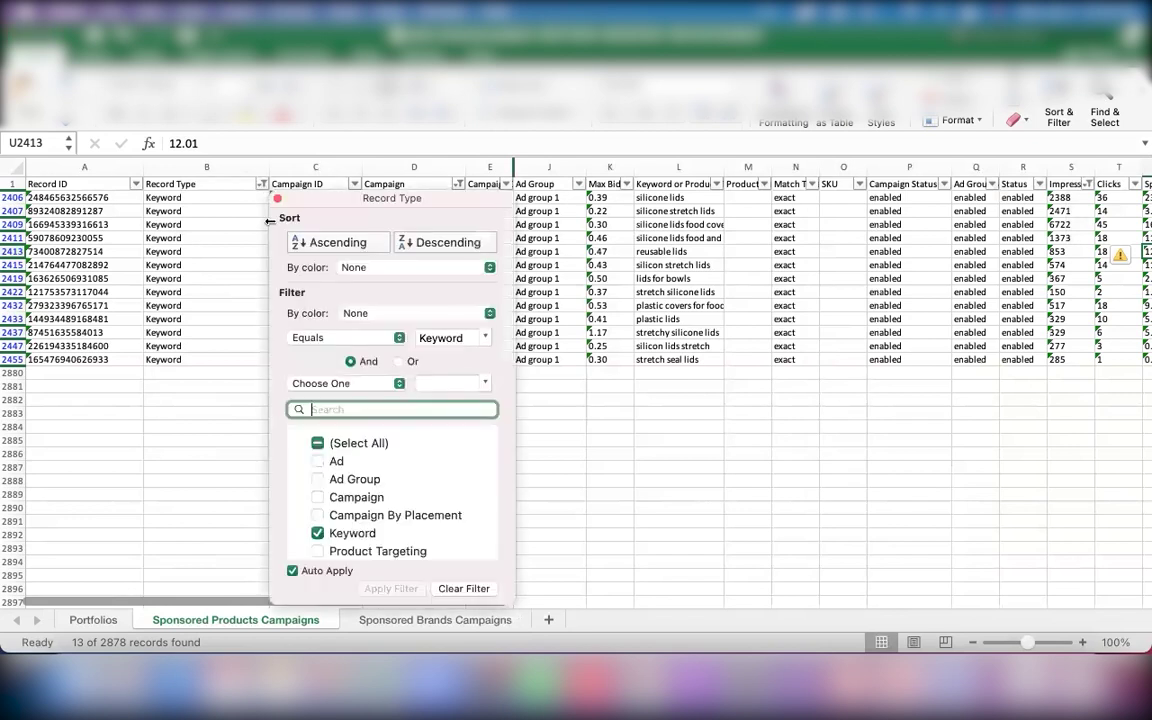
pyautogui.scroll(-1, 365, 535)
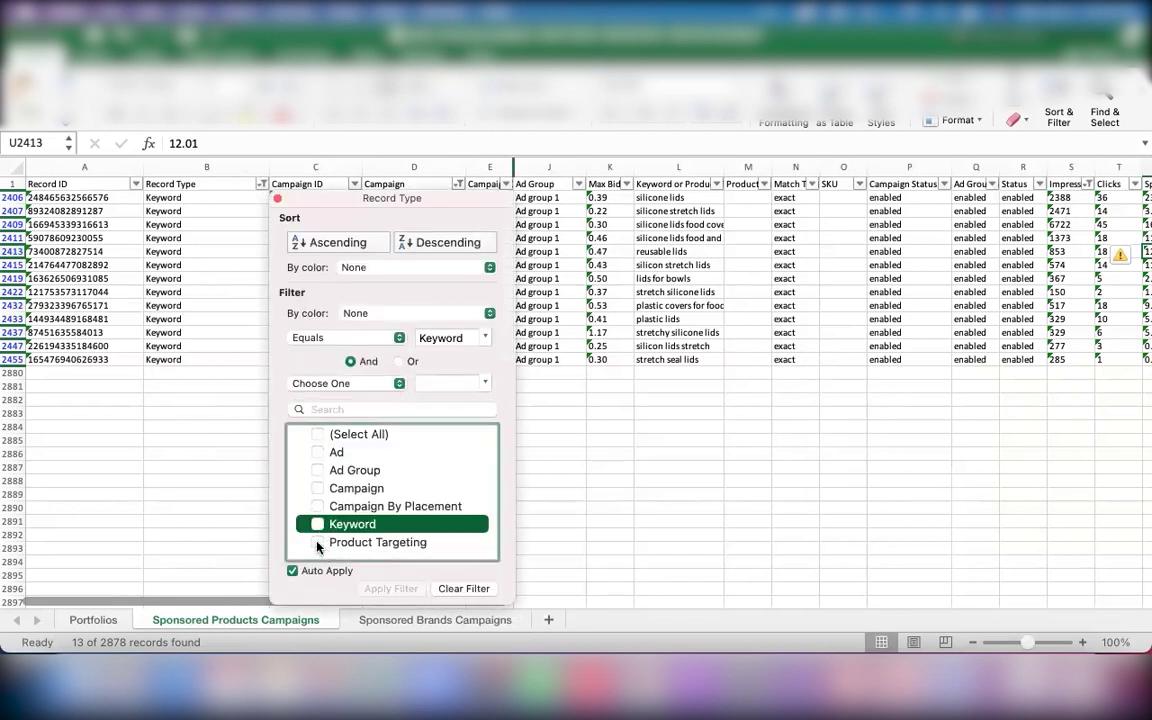
pyautogui.click(317, 542)
pyautogui.click(639, 241)
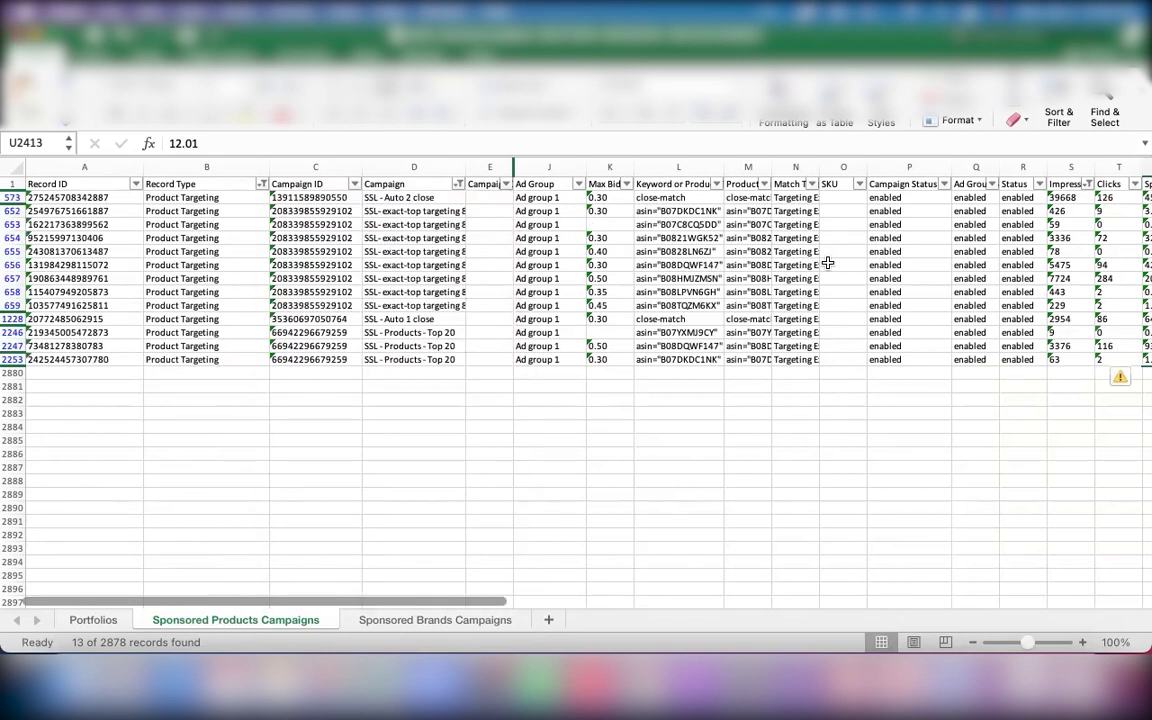
# Examine the product targeting rows' performance figures by highlighting them from Impressions through ACoS and the bidding columns
pyautogui.hscroll(10, 828, 262)
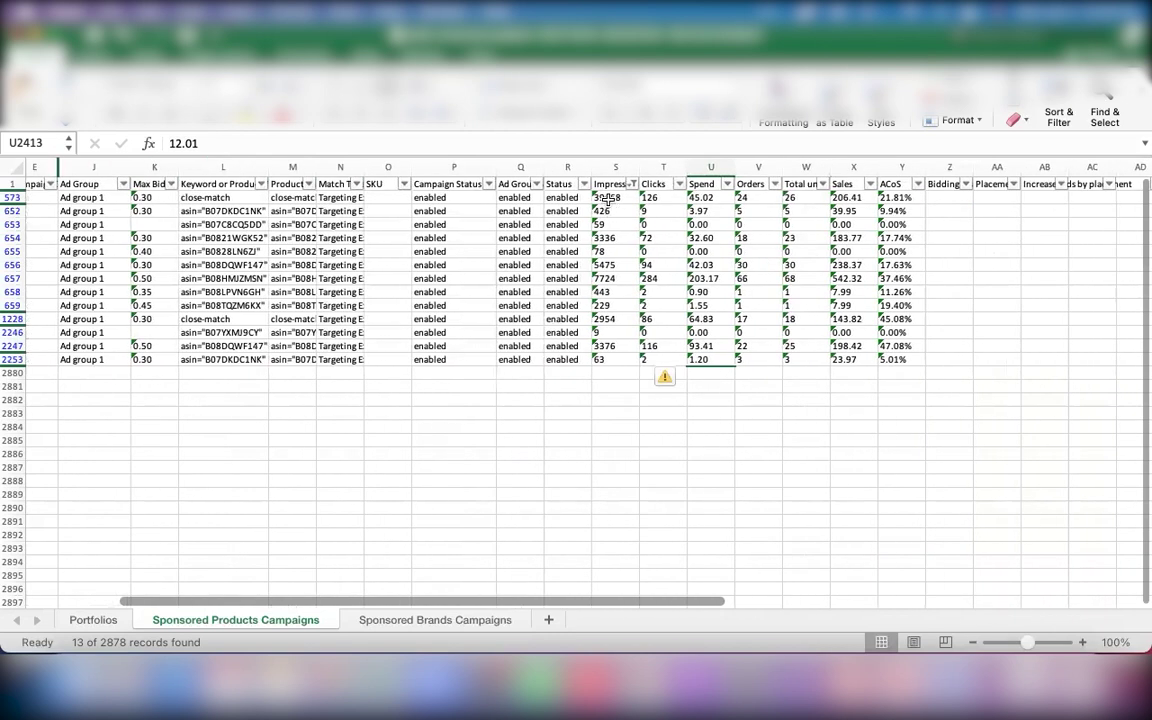
pyautogui.moveTo(608, 198); pyautogui.dragTo(812, 320)
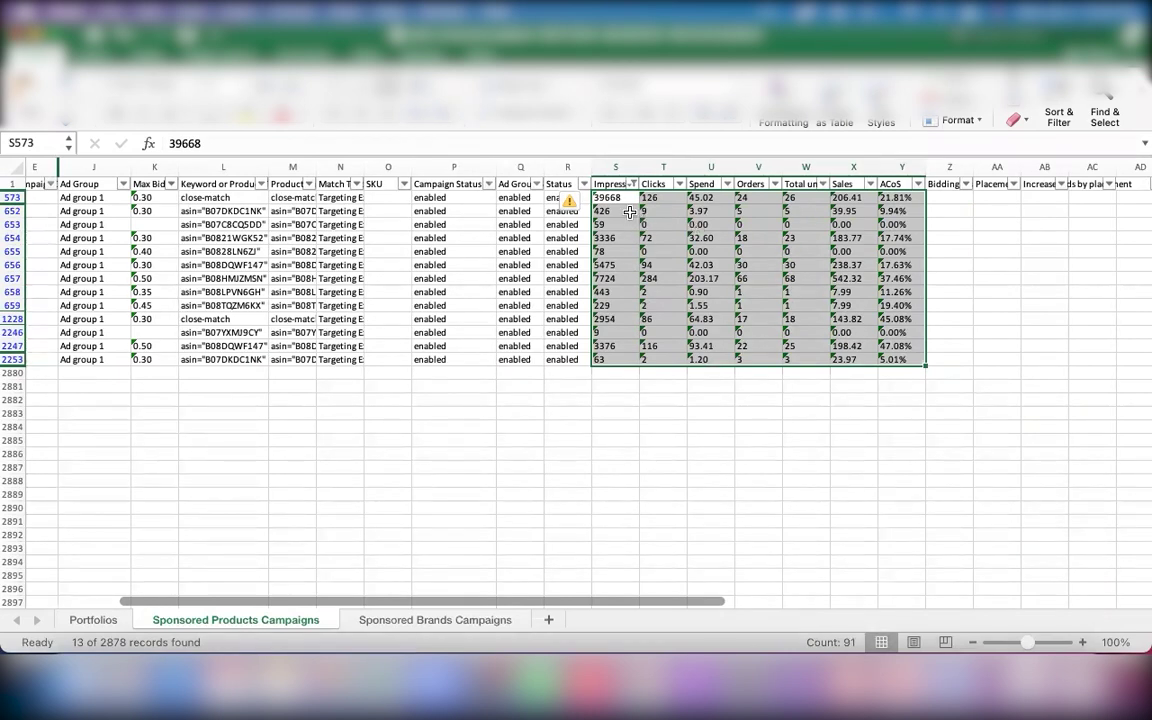
pyautogui.click(663, 224)
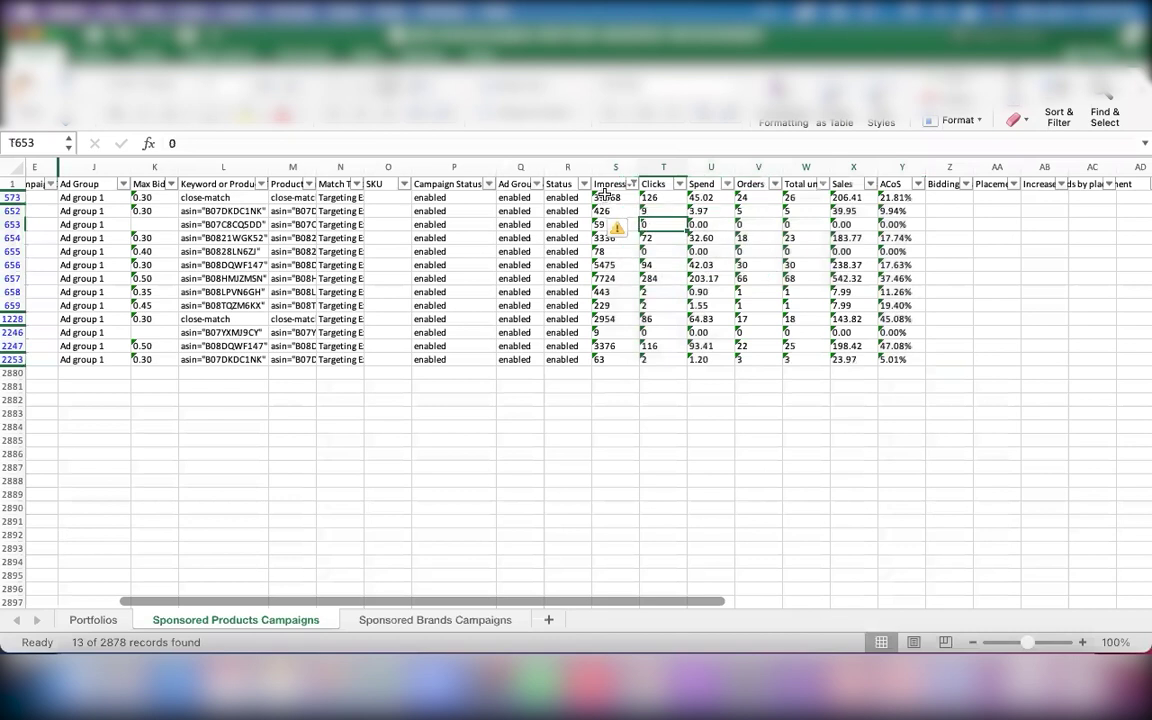
pyautogui.moveTo(607, 197); pyautogui.dragTo(1083, 360)
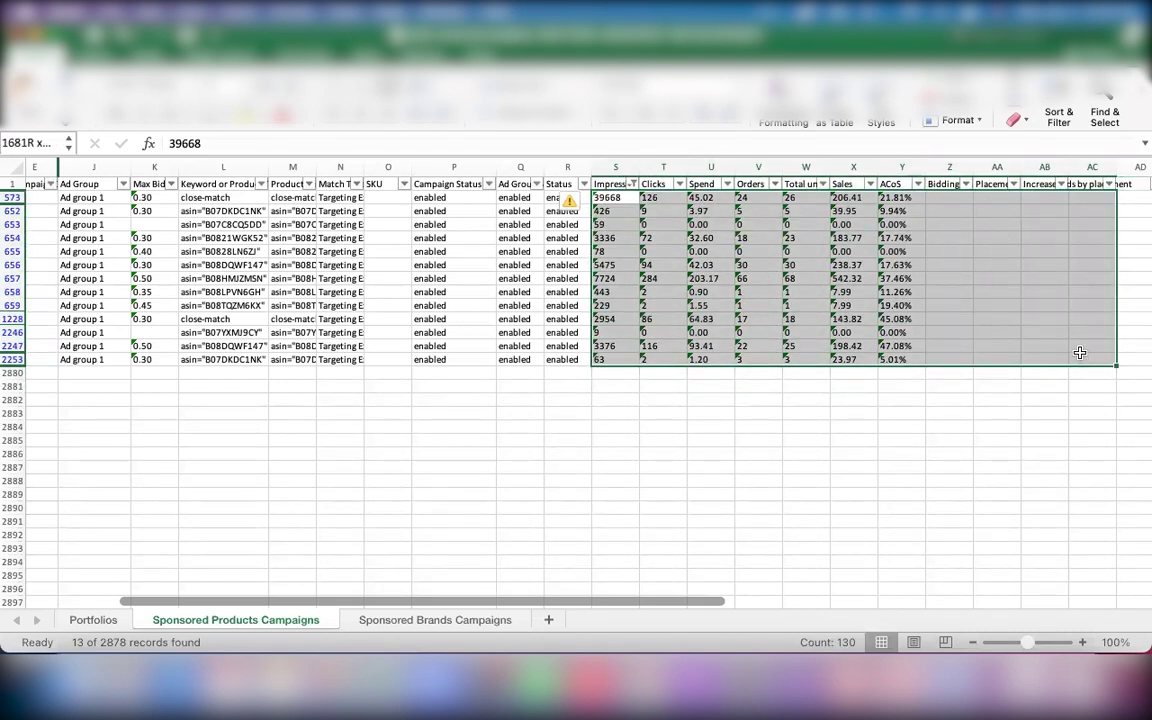
# Reset the Record Type filter so that all record types are shown again
pyautogui.hscroll(-5, 260, 332)
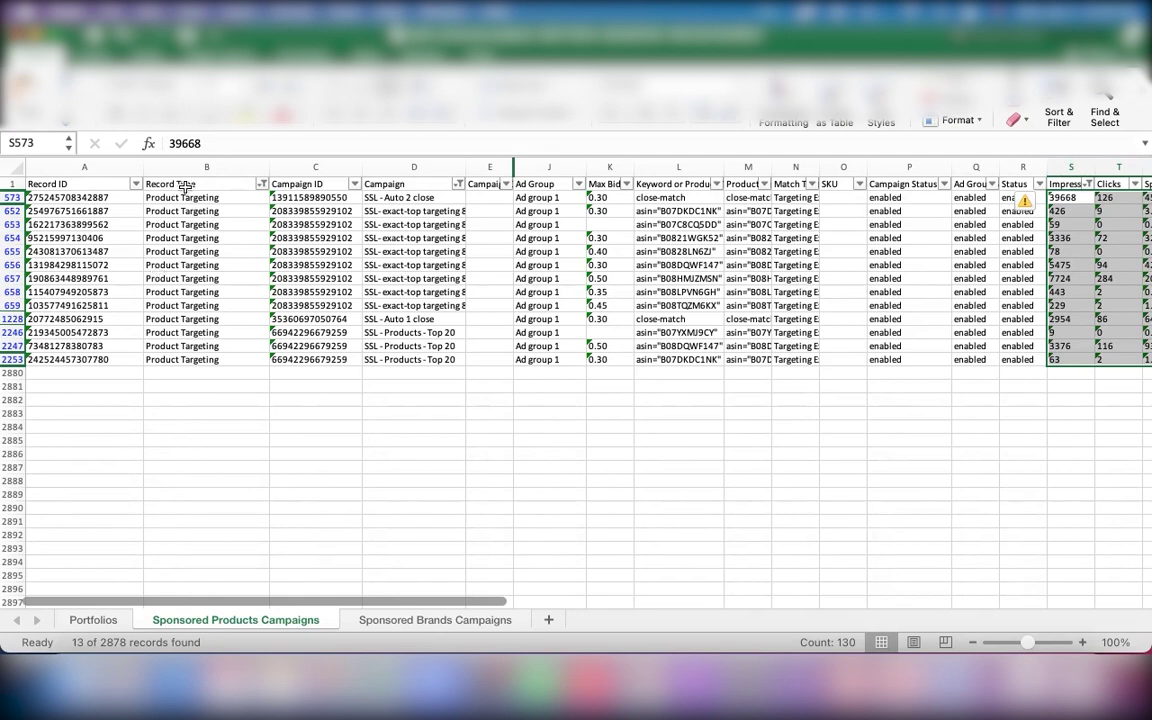
pyautogui.click(262, 185)
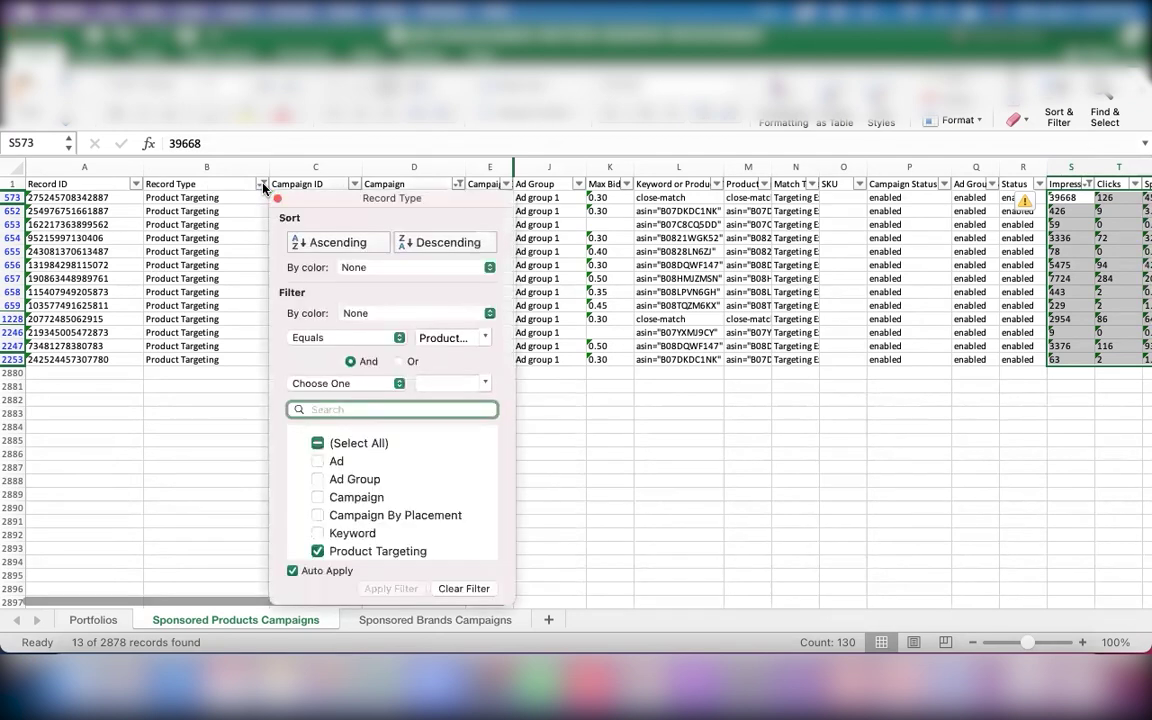
pyautogui.click(317, 446)
pyautogui.click(97, 268)
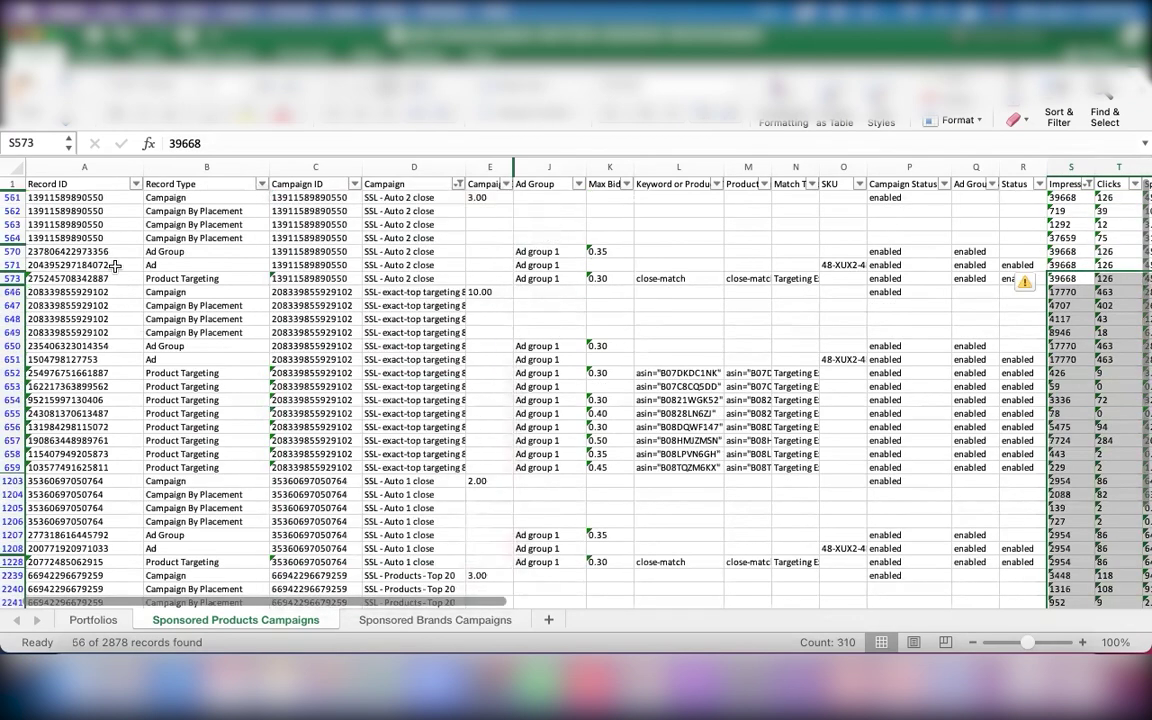
# Examine the full campaign rows and check which match types the Match Type filter offers
pyautogui.hscroll(10, 444, 243)
pyautogui.click(444, 243)
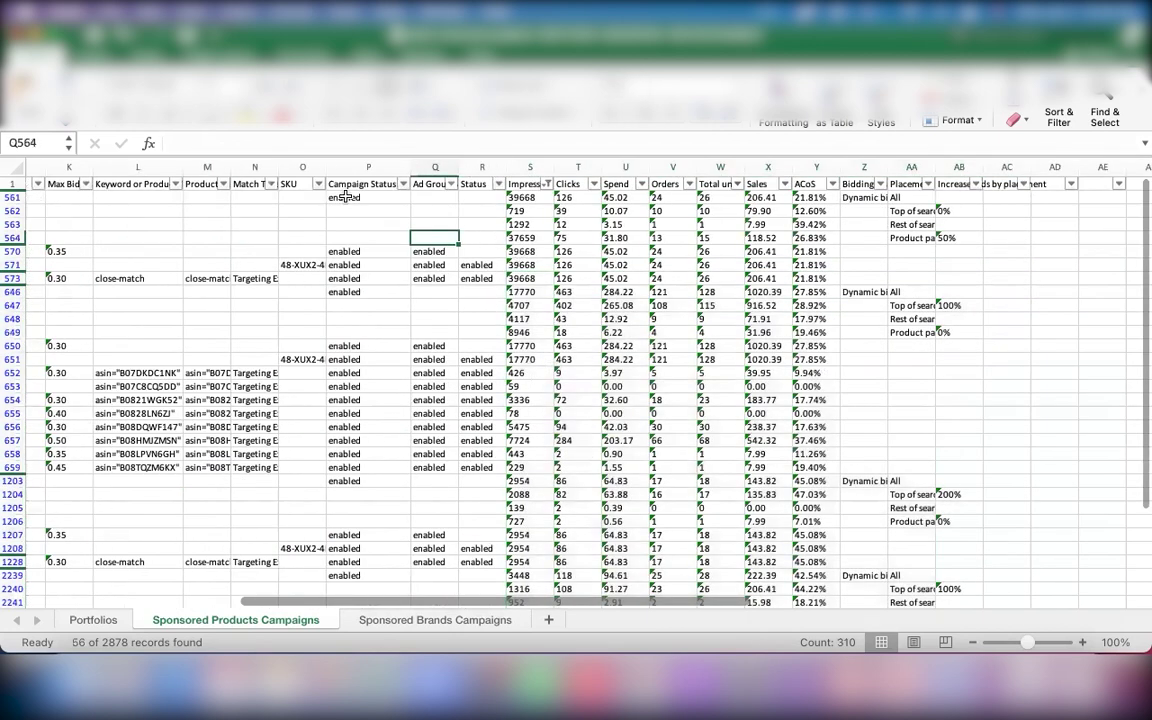
pyautogui.click(274, 184)
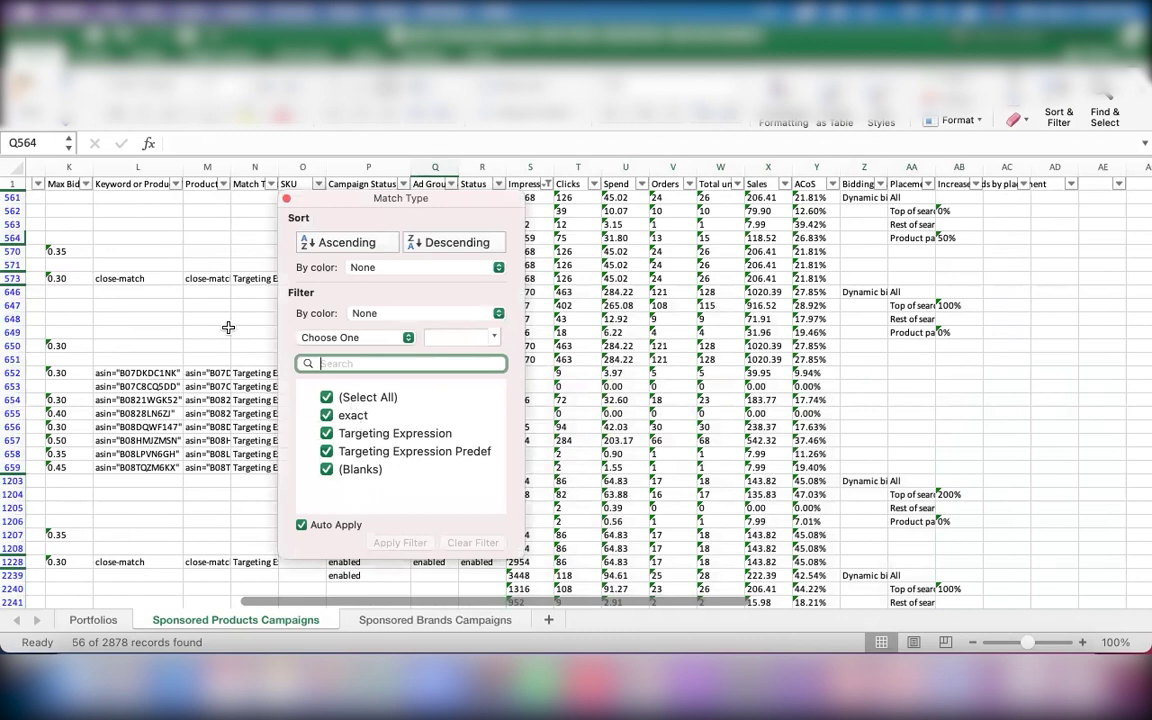
pyautogui.click(166, 250)
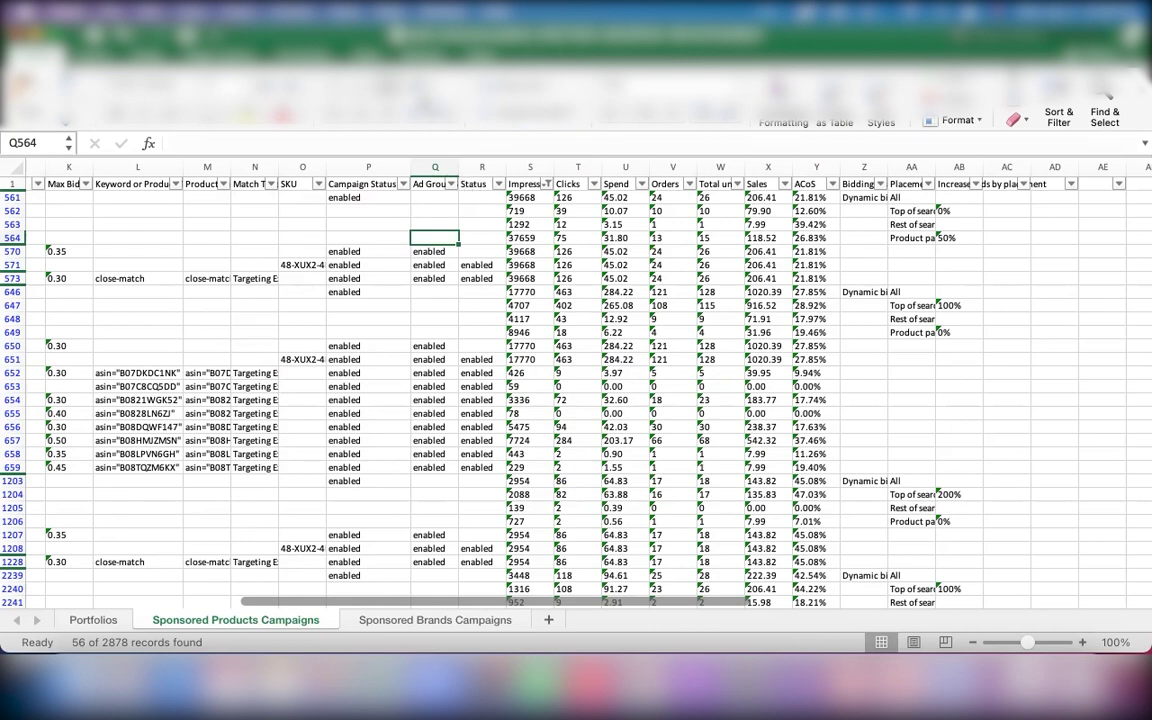
pyautogui.click(252, 440)
pyautogui.scroll(-15, 253, 383)
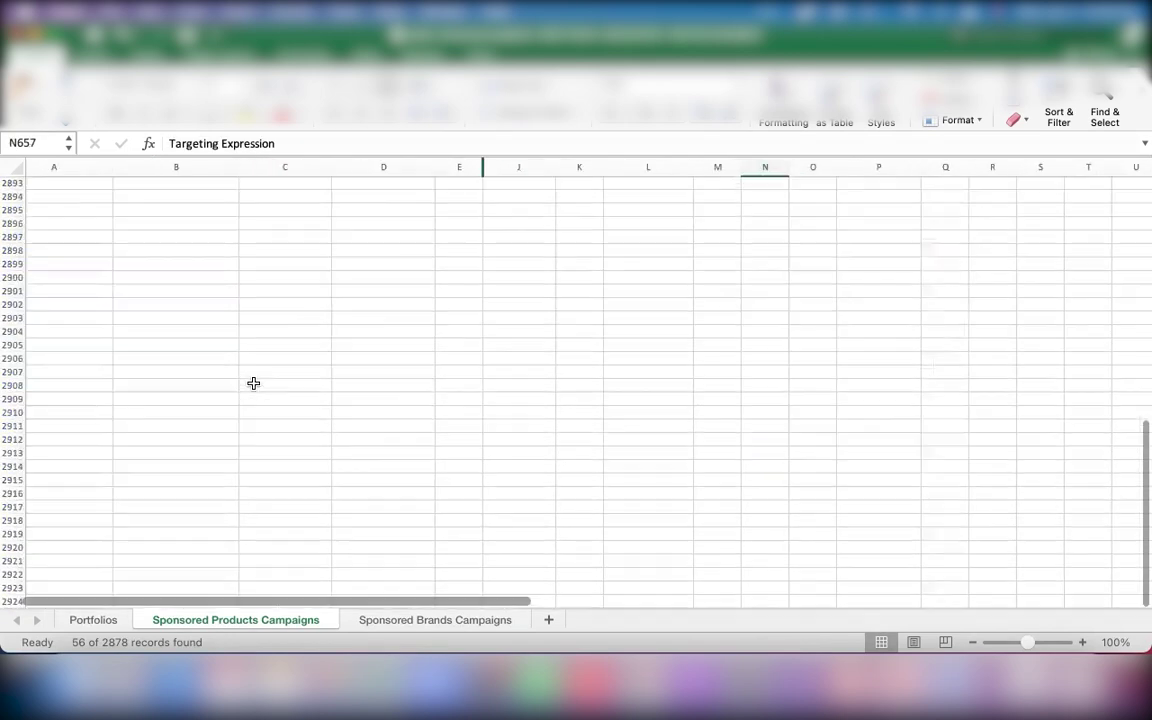
pyautogui.scroll(15, 253, 383)
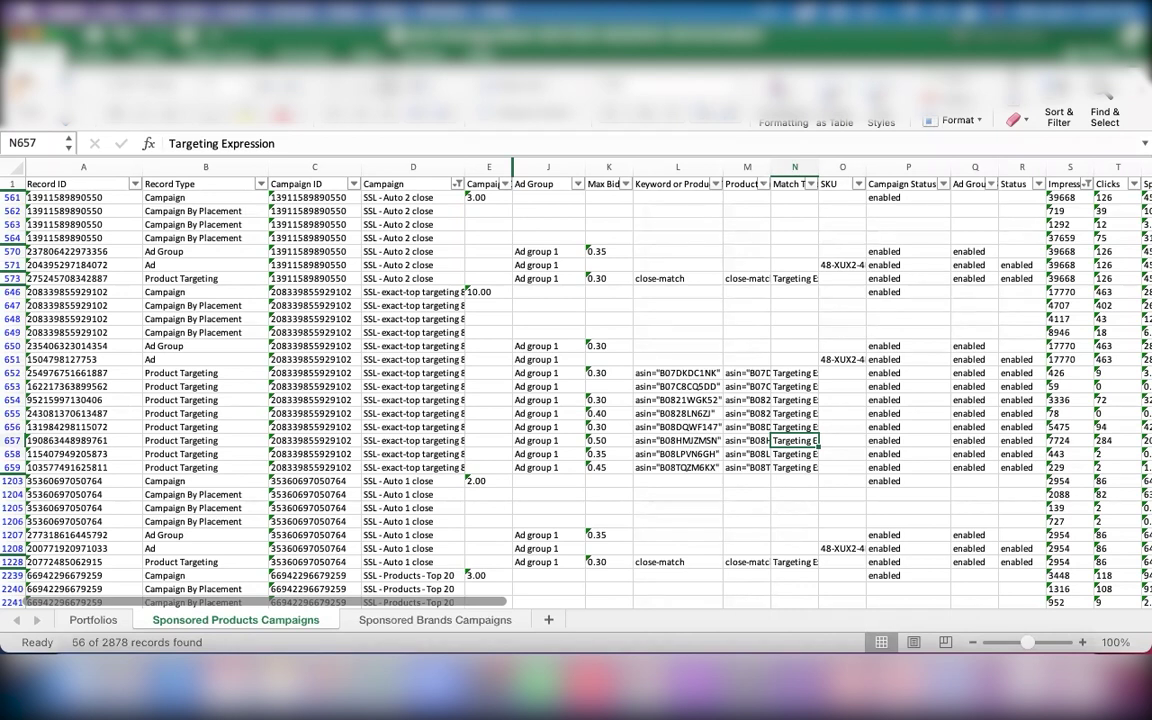
# Try to copy rows 646 to 652 of the SSL exact-top targeting campaign into empty row 2880 below the data
pyautogui.click(188, 197)
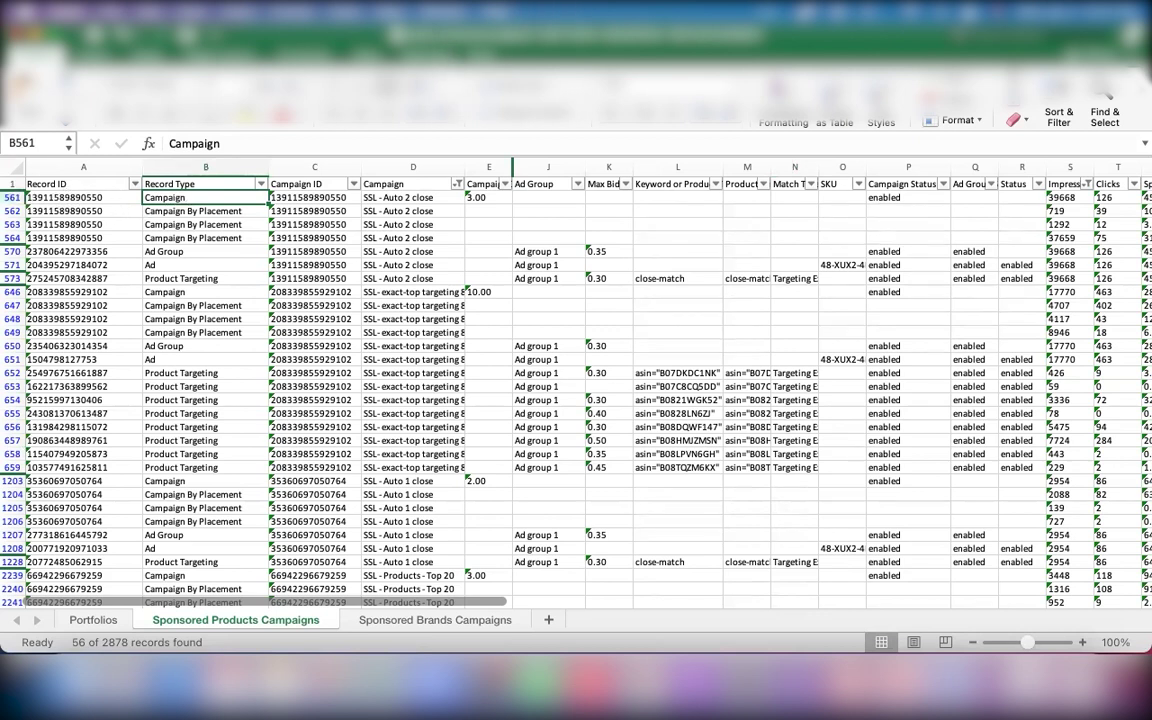
pyautogui.moveTo(12, 197); pyautogui.dragTo(12, 251)
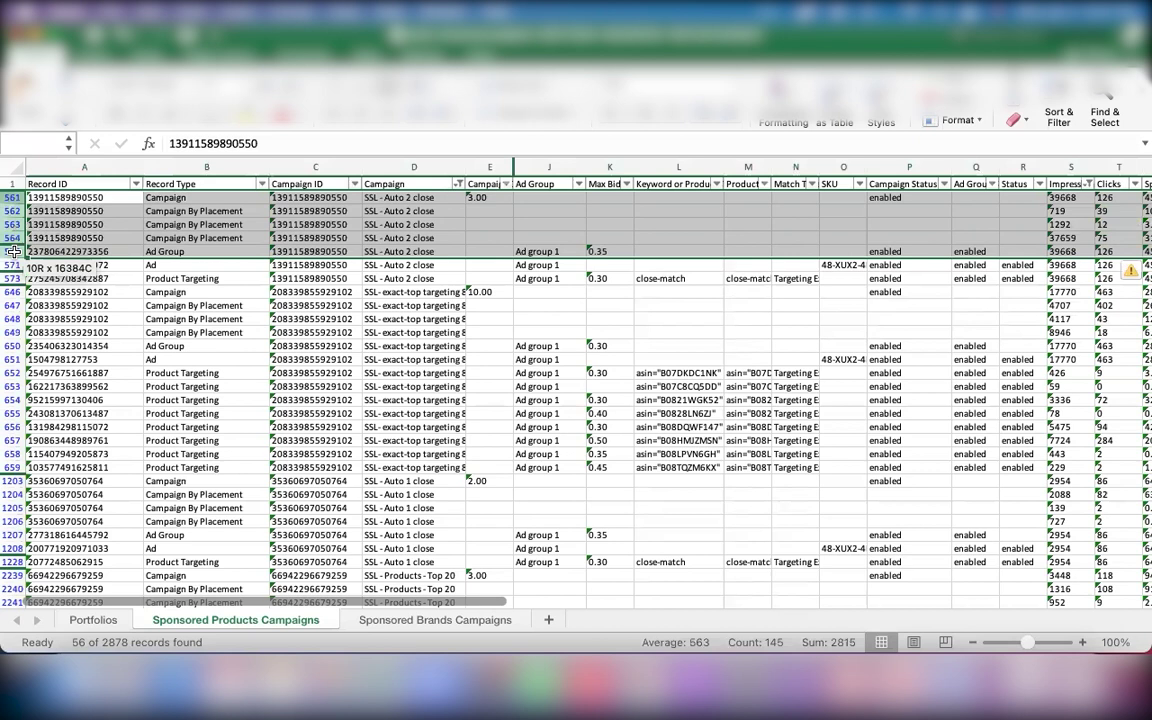
pyautogui.moveTo(12, 251); pyautogui.dragTo(24, 378)
pyautogui.click(207, 332)
pyautogui.press('super+c')
pyautogui.scroll(-20, 185, 466)
pyautogui.scroll(15, 185, 466)
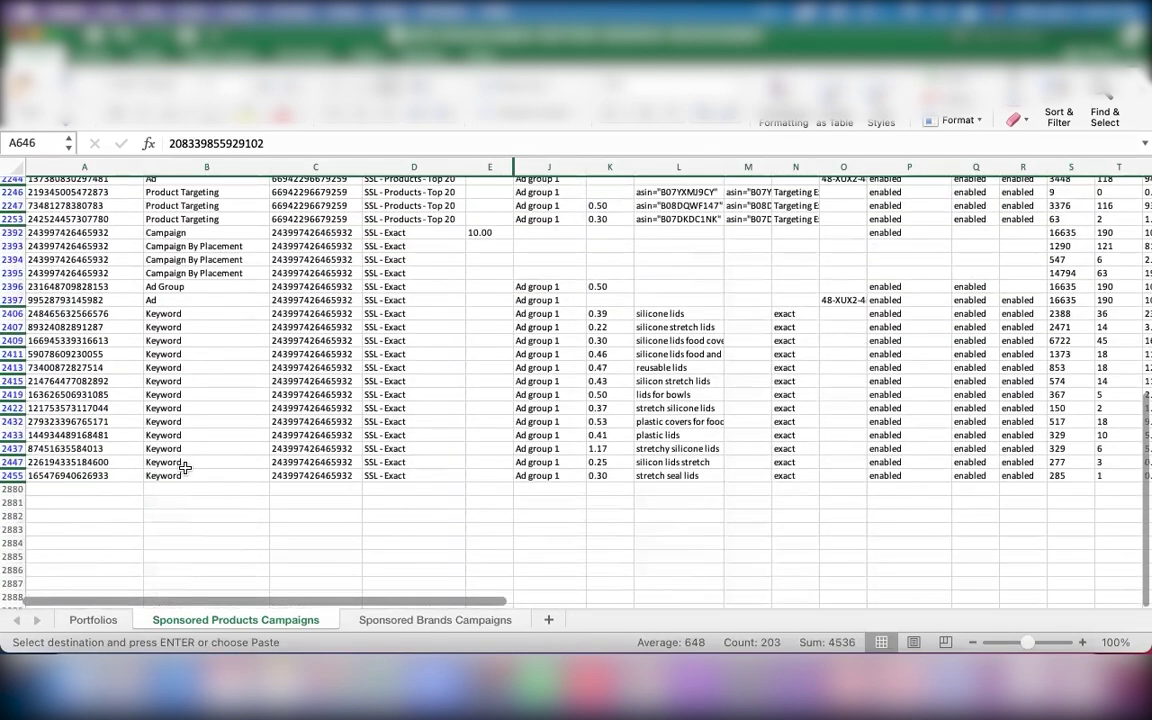
pyautogui.click(14, 488)
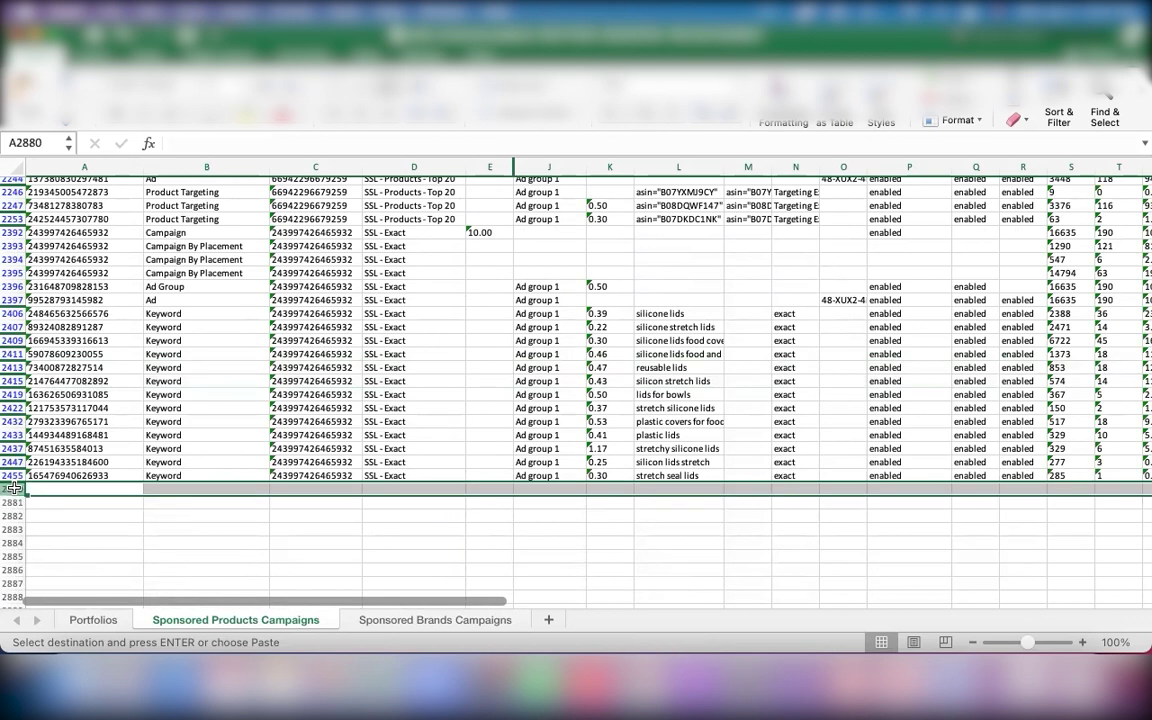
pyautogui.press('super+v')
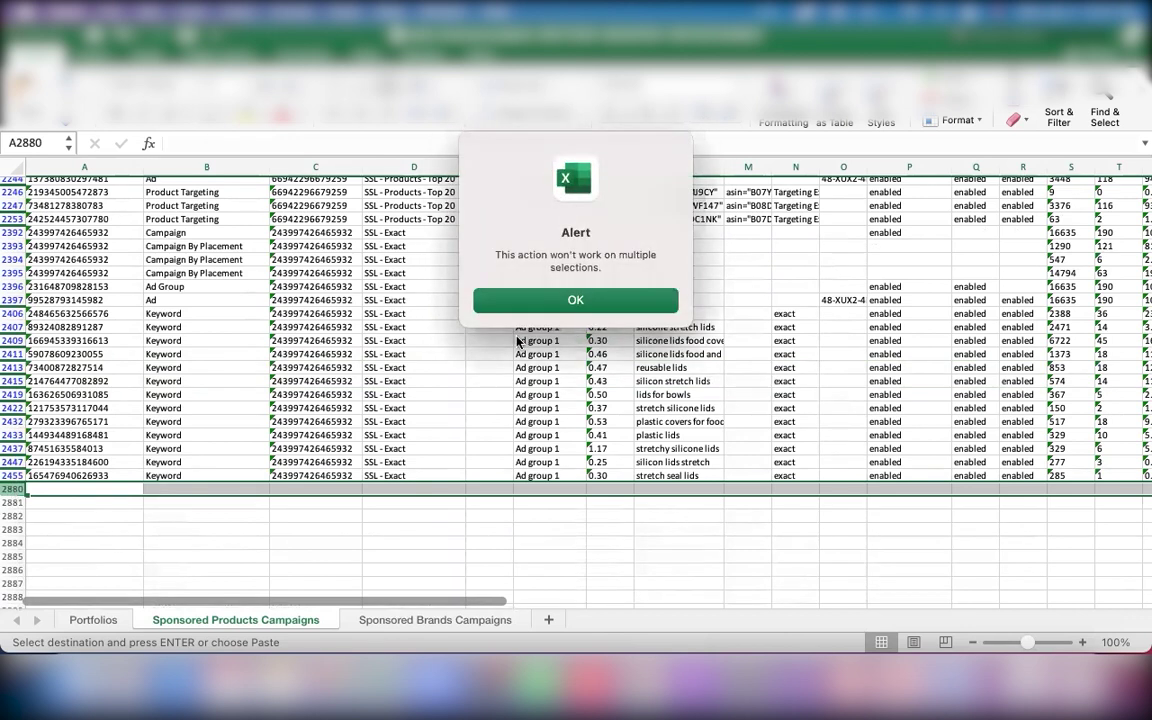
pyautogui.click(578, 302)
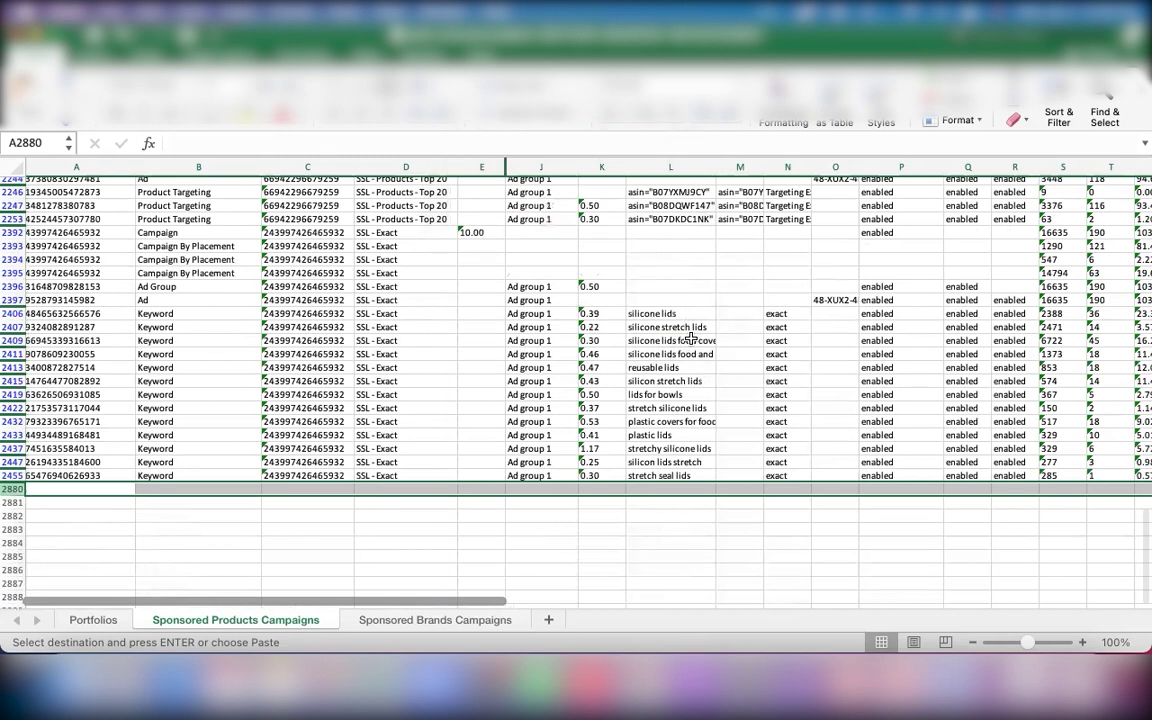
# Try to paste the copied campaign rows at empty row 2894, and cancel the pending copy
pyautogui.hscroll(10, 691, 338)
pyautogui.scroll(-5, 691, 338)
pyautogui.hscroll(-3, 691, 338)
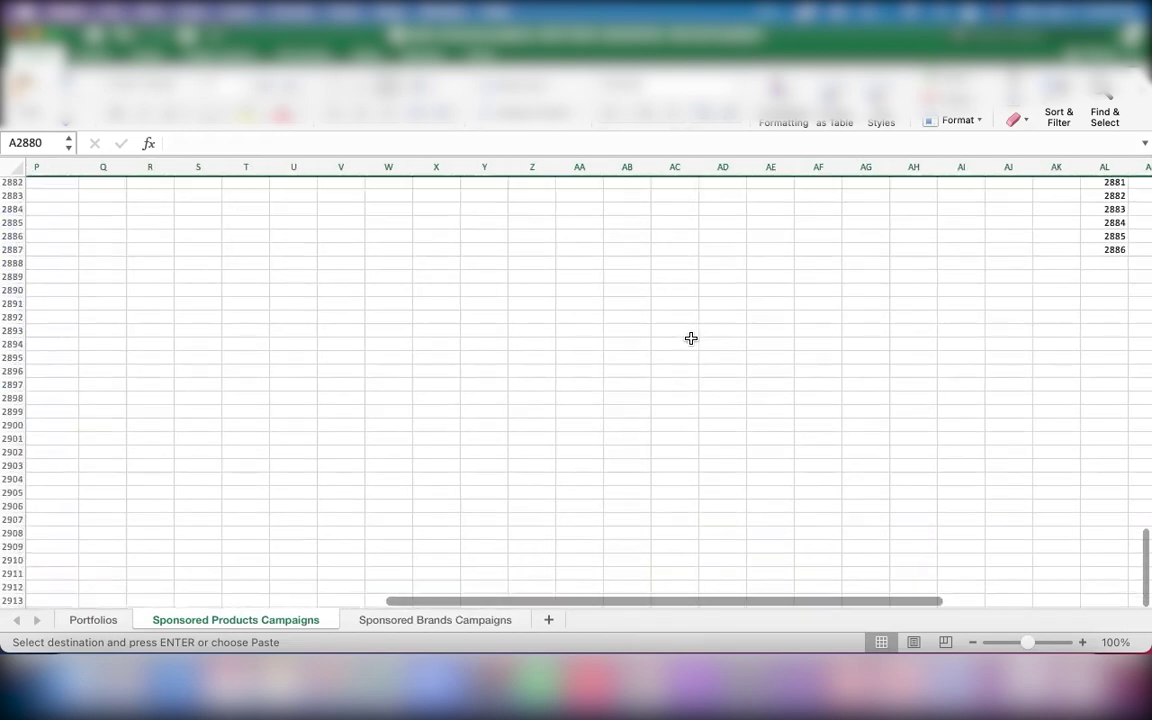
pyautogui.hscroll(-5, 555, 339)
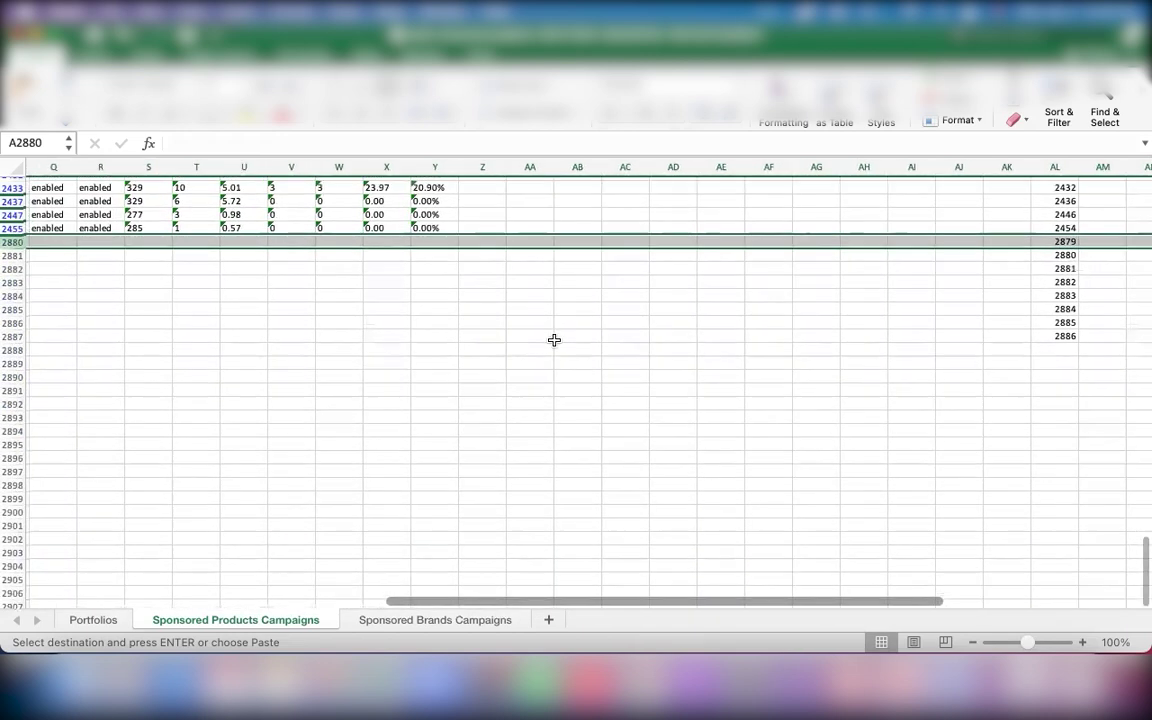
pyautogui.scroll(-1, 554, 340)
pyautogui.hscroll(-5, 554, 340)
pyautogui.scroll(-1, 554, 340)
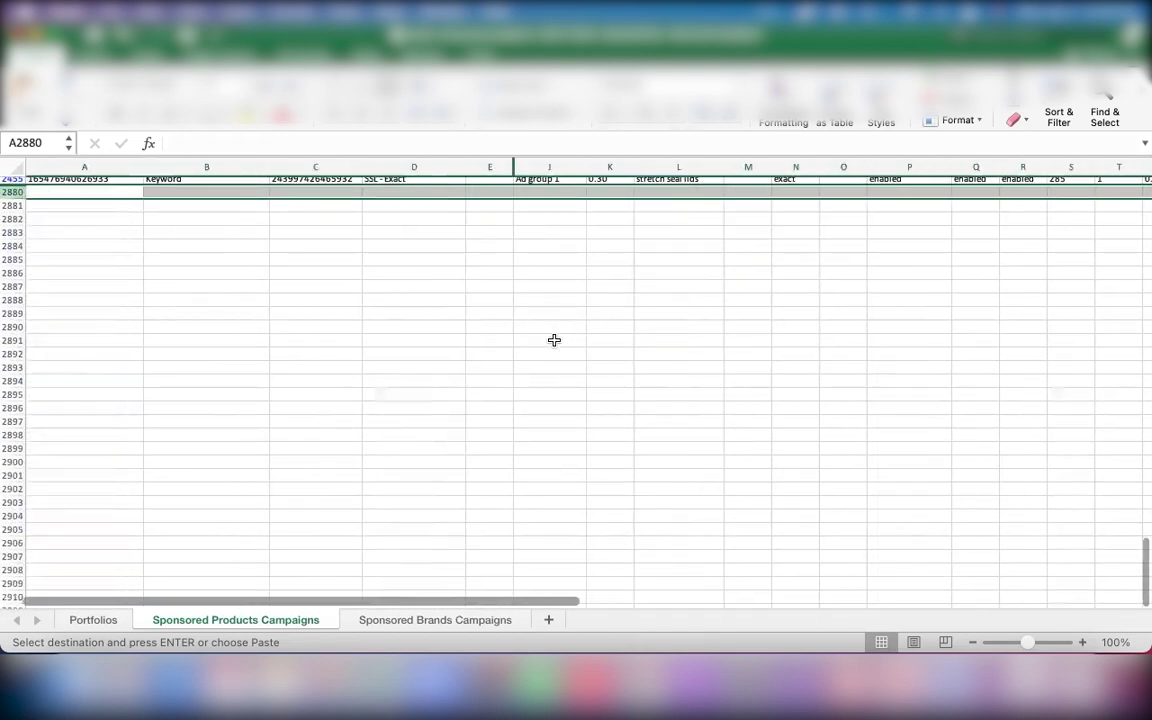
pyautogui.click(12, 380)
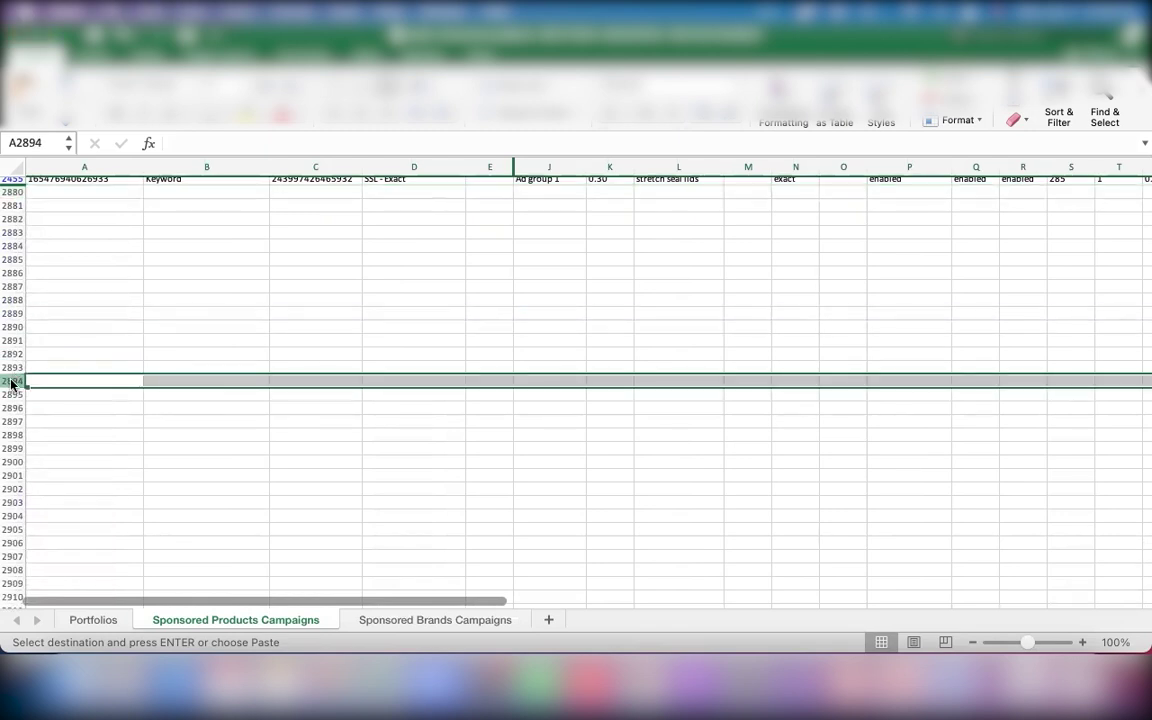
pyautogui.press('super+v')
pyautogui.click(559, 301)
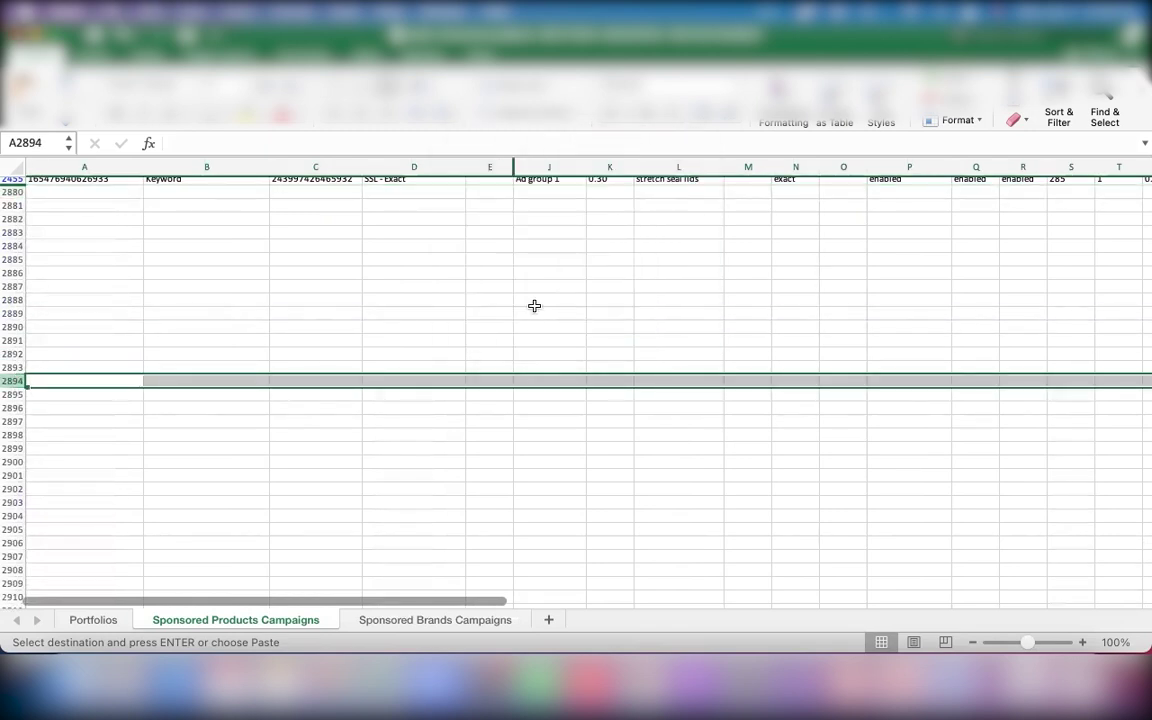
pyautogui.click(172, 418)
pyautogui.scroll(15, 149, 413)
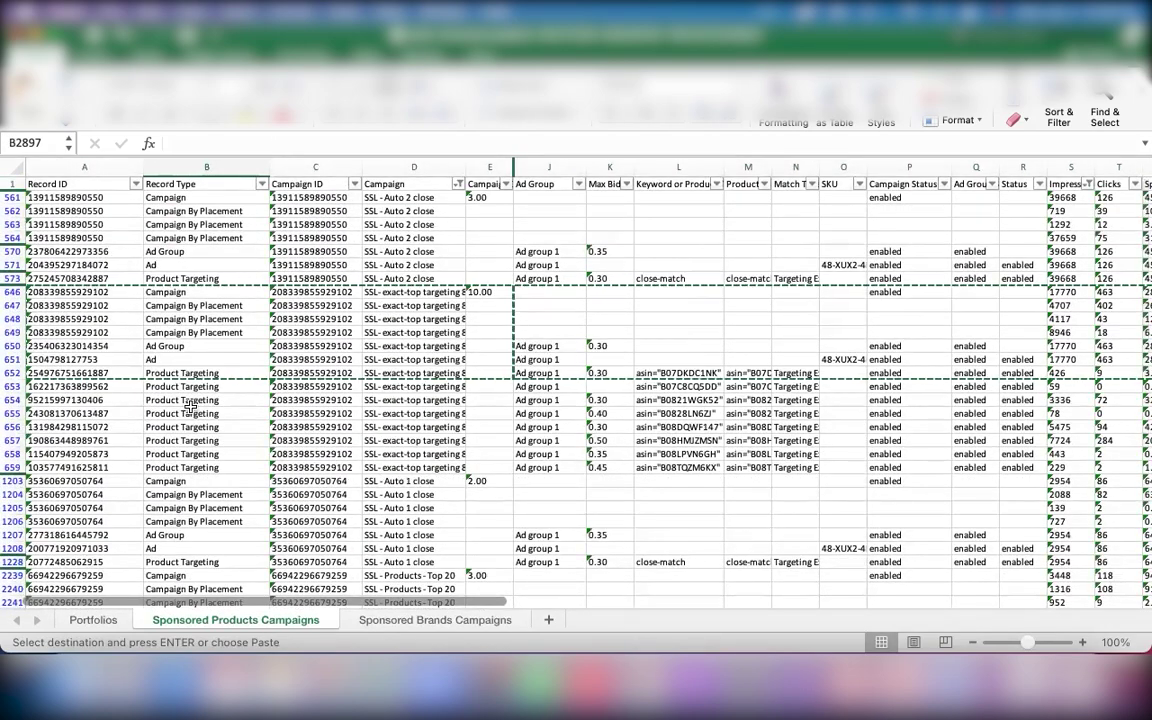
pyautogui.scroll(-15, 191, 410)
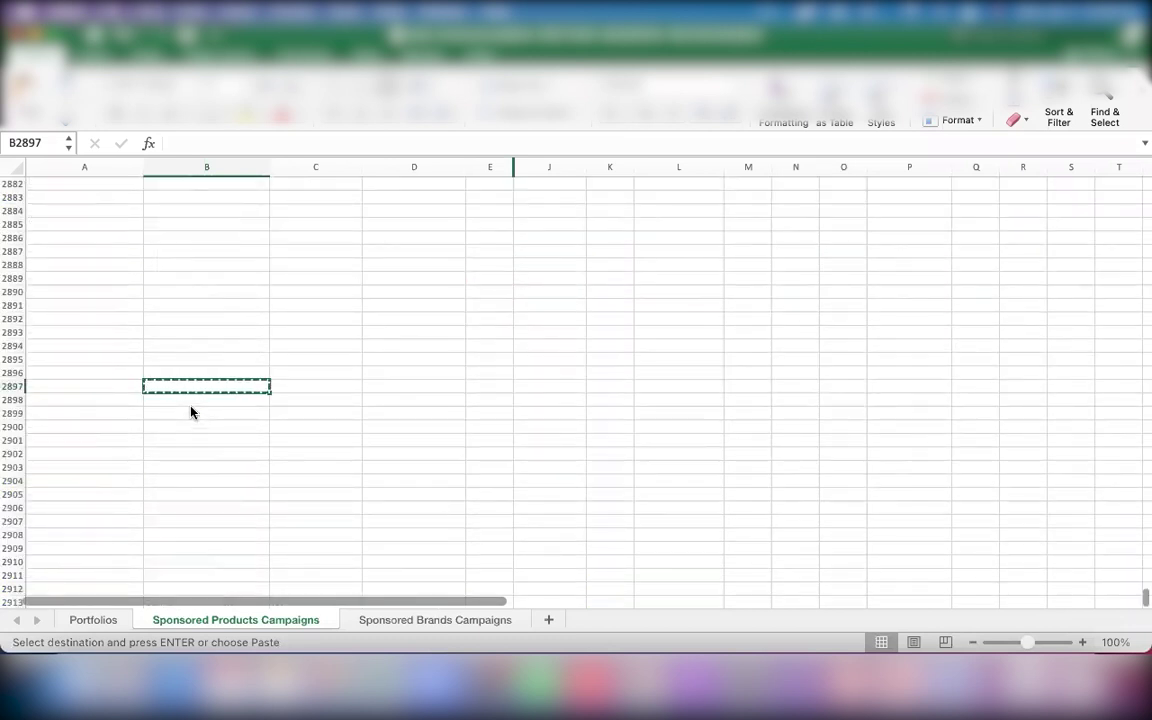
pyautogui.press('Escape')
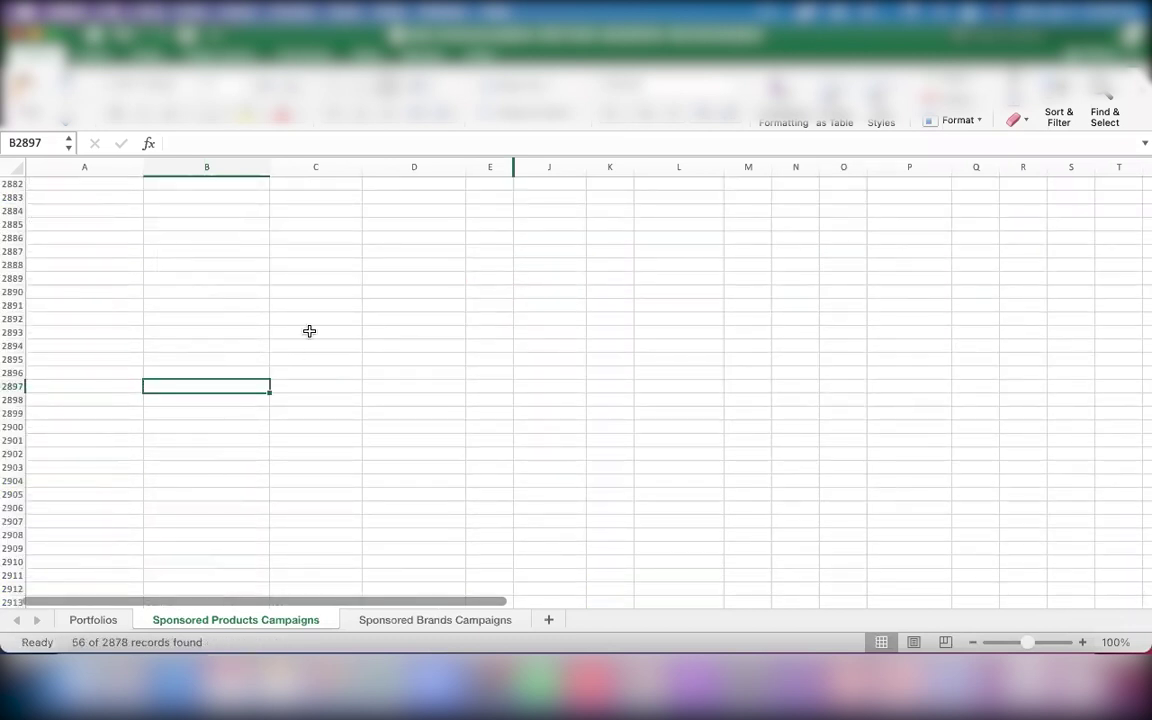
# Copy rows 646 to 654 of the SSL exact-top targeting campaign
pyautogui.hotkey('ctrl', 'Up')
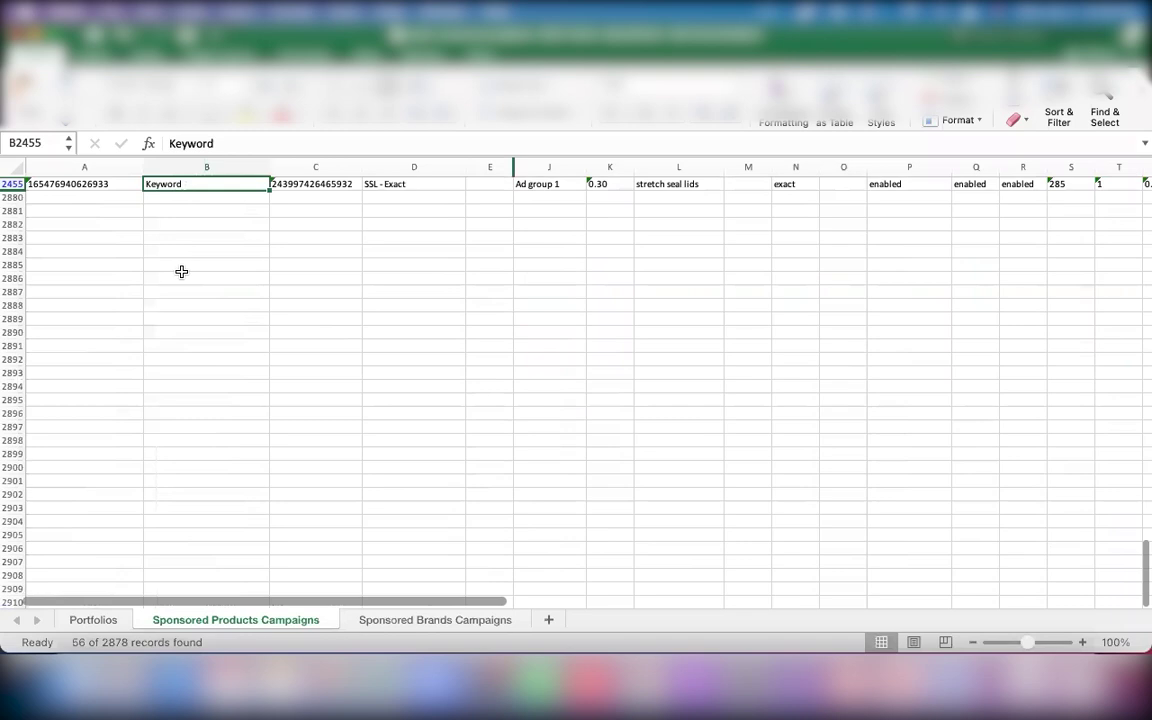
pyautogui.hotkey('ctrl', 'Up')
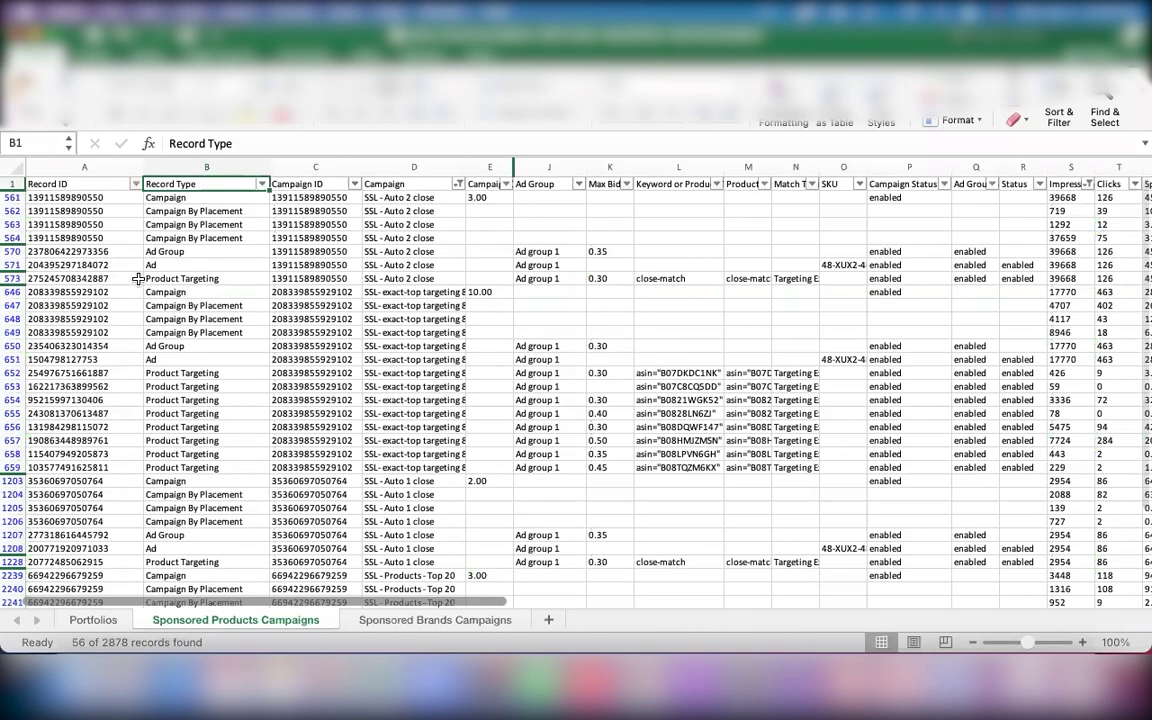
pyautogui.click(13, 291)
pyautogui.moveTo(13, 291); pyautogui.dragTo(16, 399)
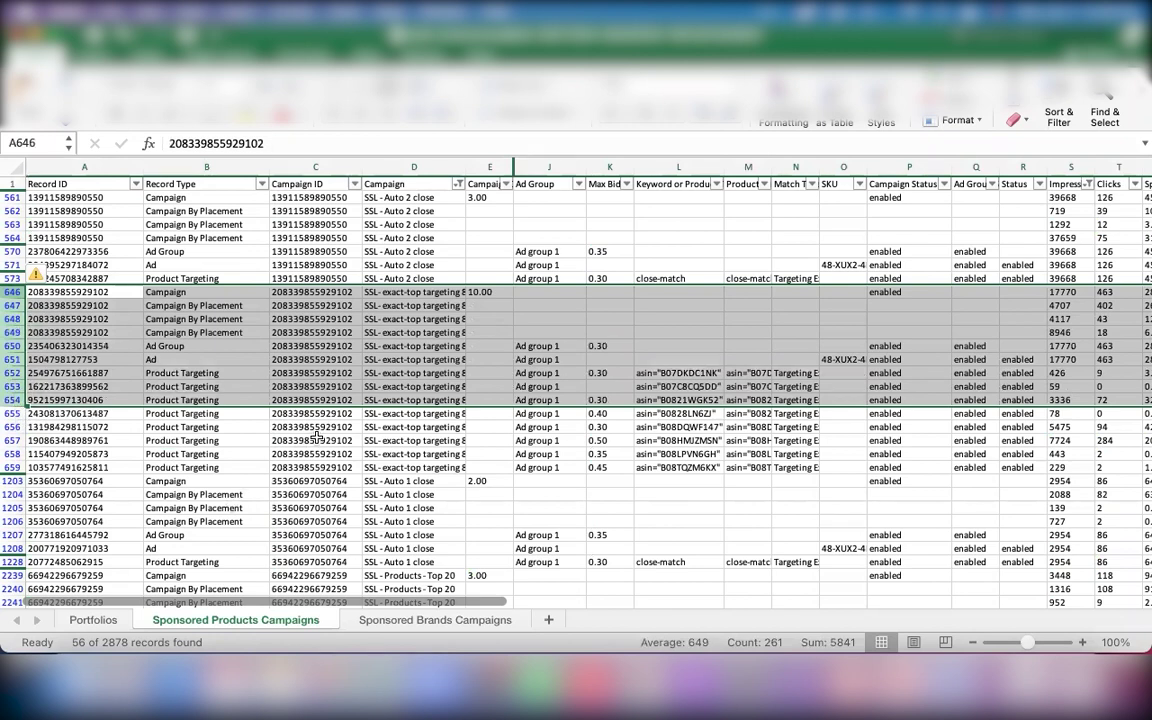
pyautogui.rightClick(14, 357)
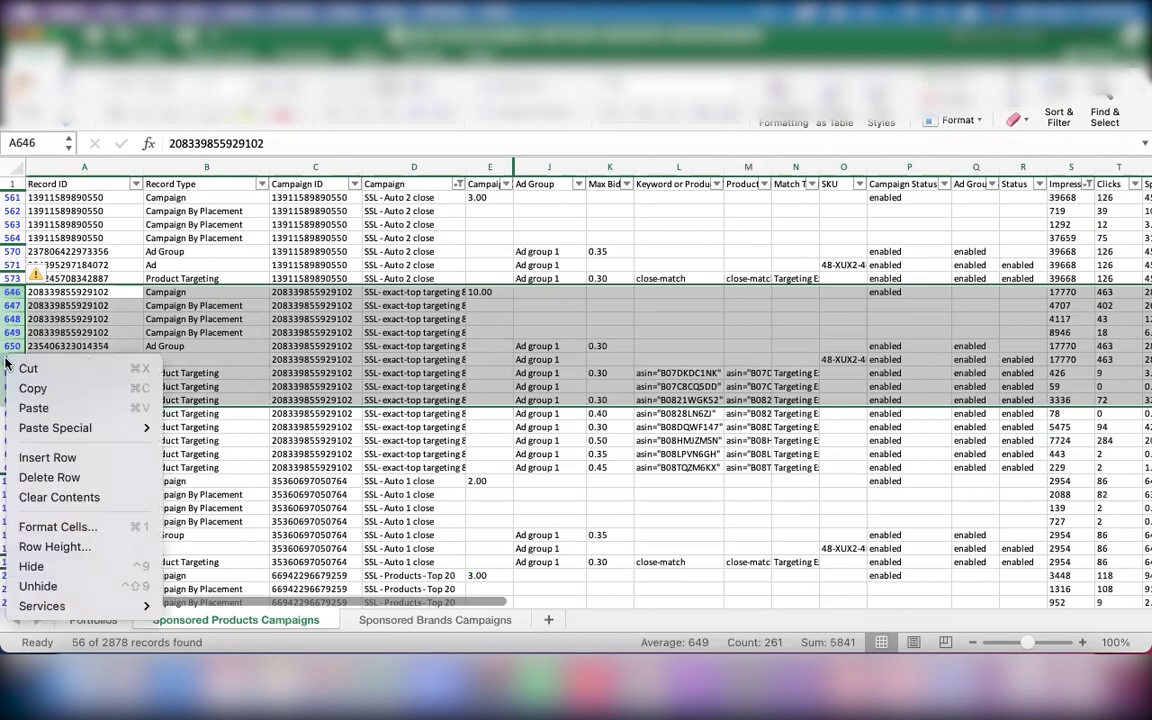
pyautogui.click(53, 399)
# Paste the copied campaign rows below the existing data, starting at cell A2894
pyautogui.scroll(-15, 285, 393)
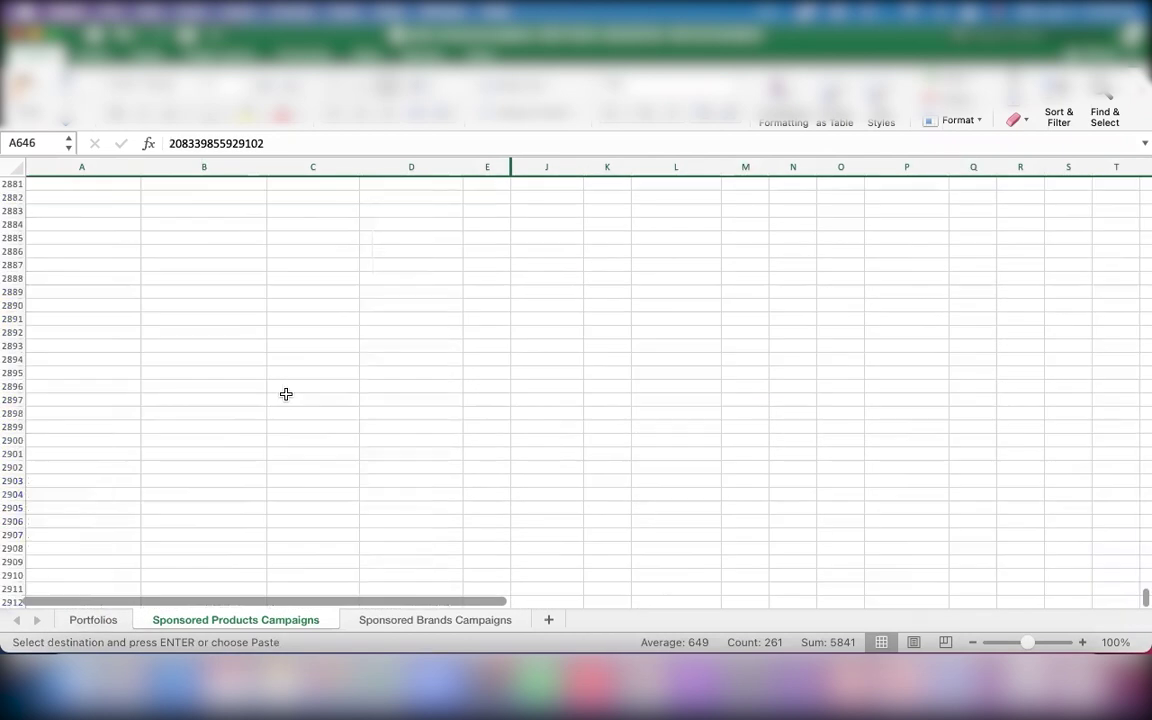
pyautogui.scroll(2, 286, 394)
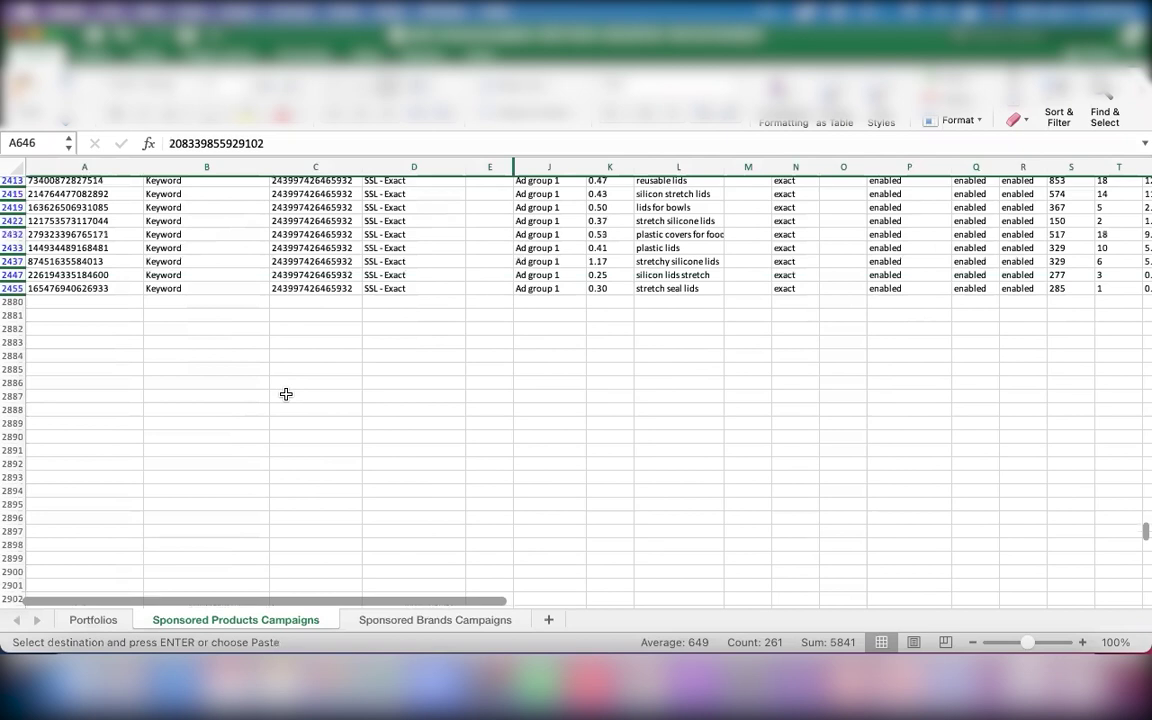
pyautogui.click(33, 491)
pyautogui.rightClick(30, 493)
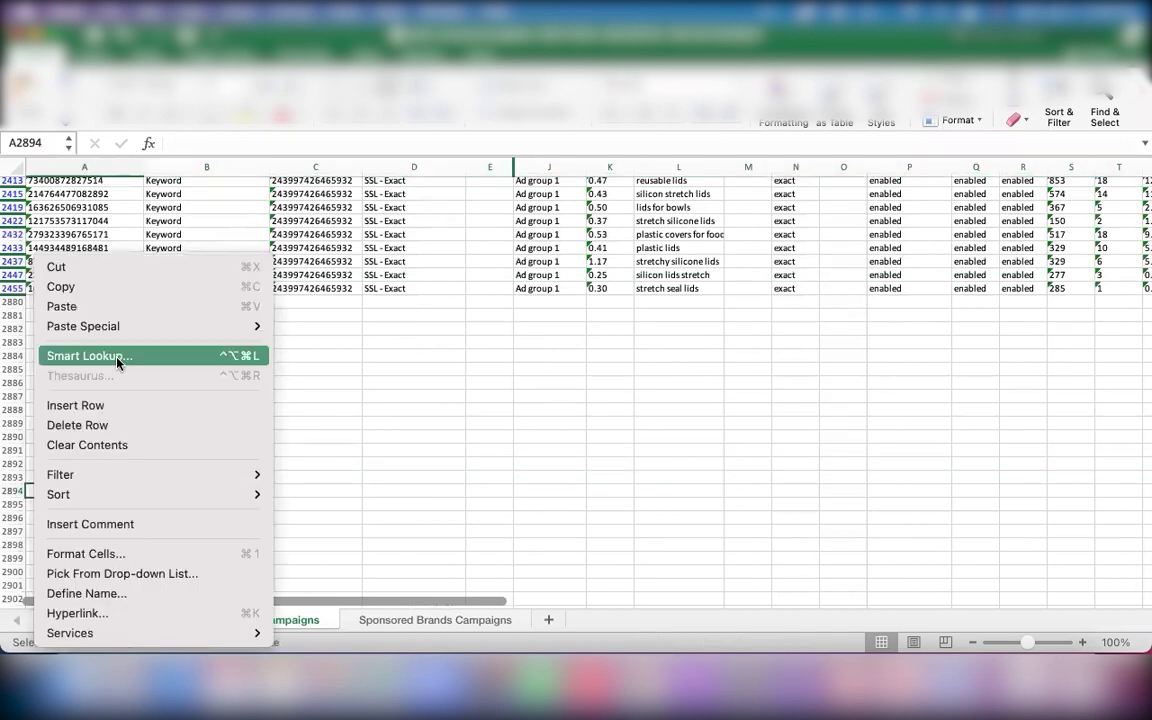
pyautogui.click(108, 308)
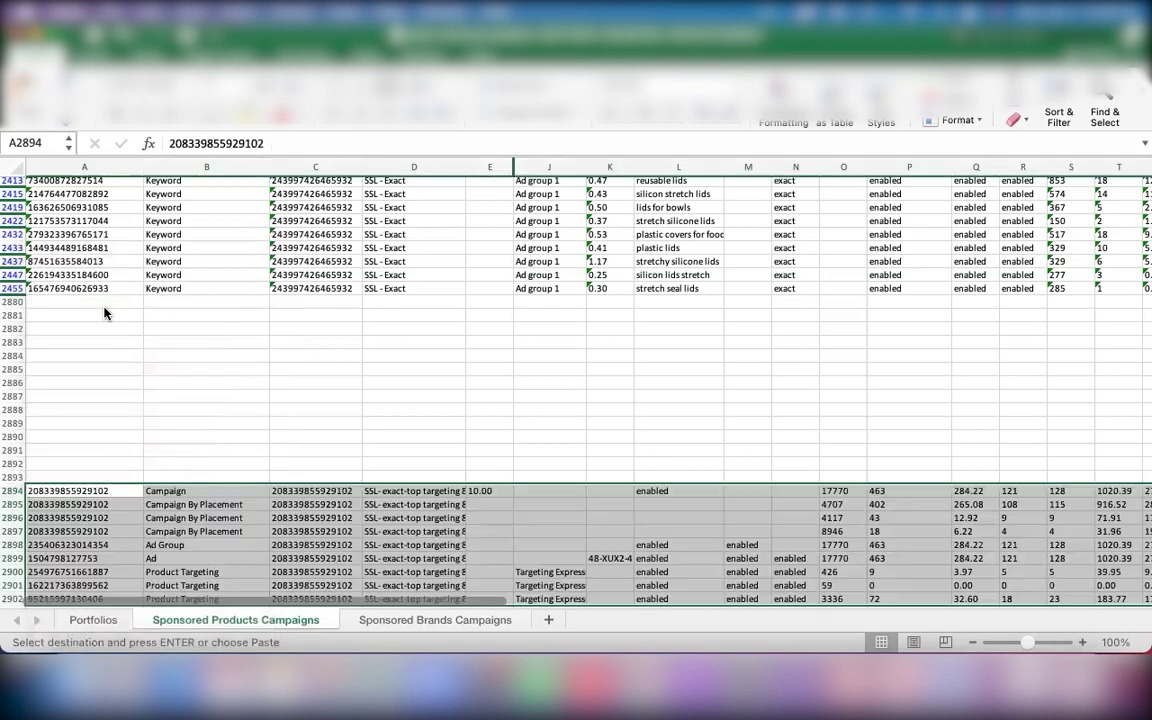
# Clear the Record IDs of the pasted rows in cells A2894 to A2902
pyautogui.click(240, 475)
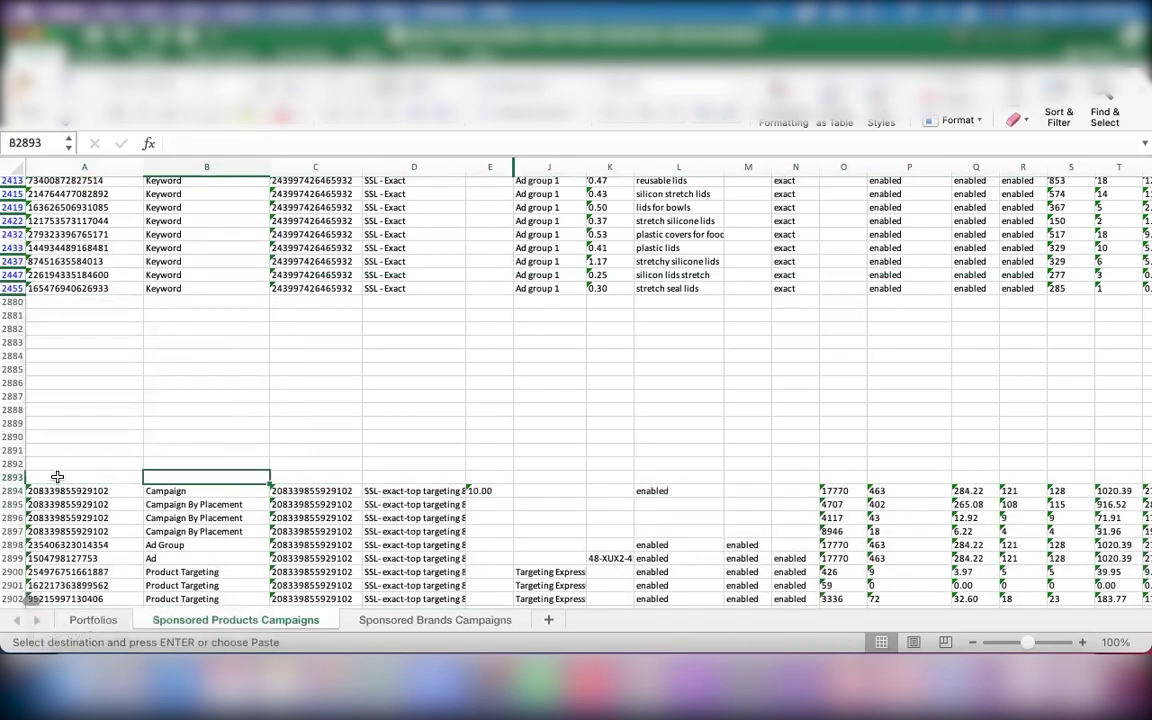
pyautogui.scroll(-2, 57, 478)
pyautogui.scroll(-1, 57, 478)
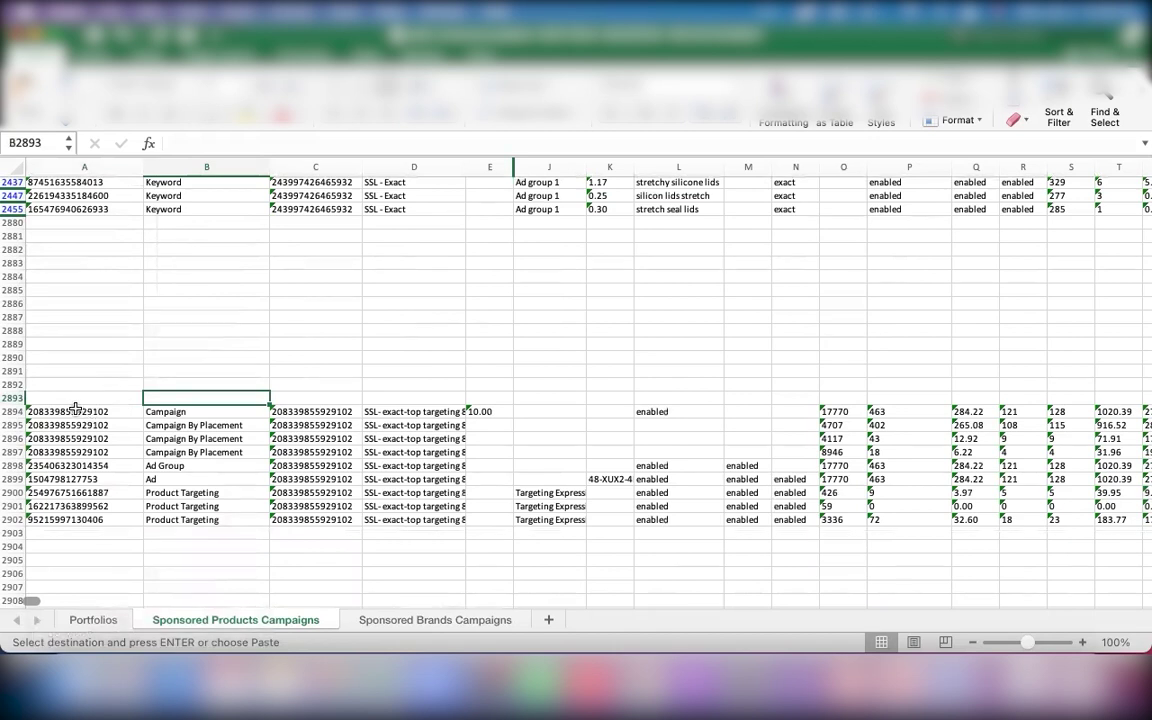
pyautogui.moveTo(57, 412); pyautogui.dragTo(55, 438)
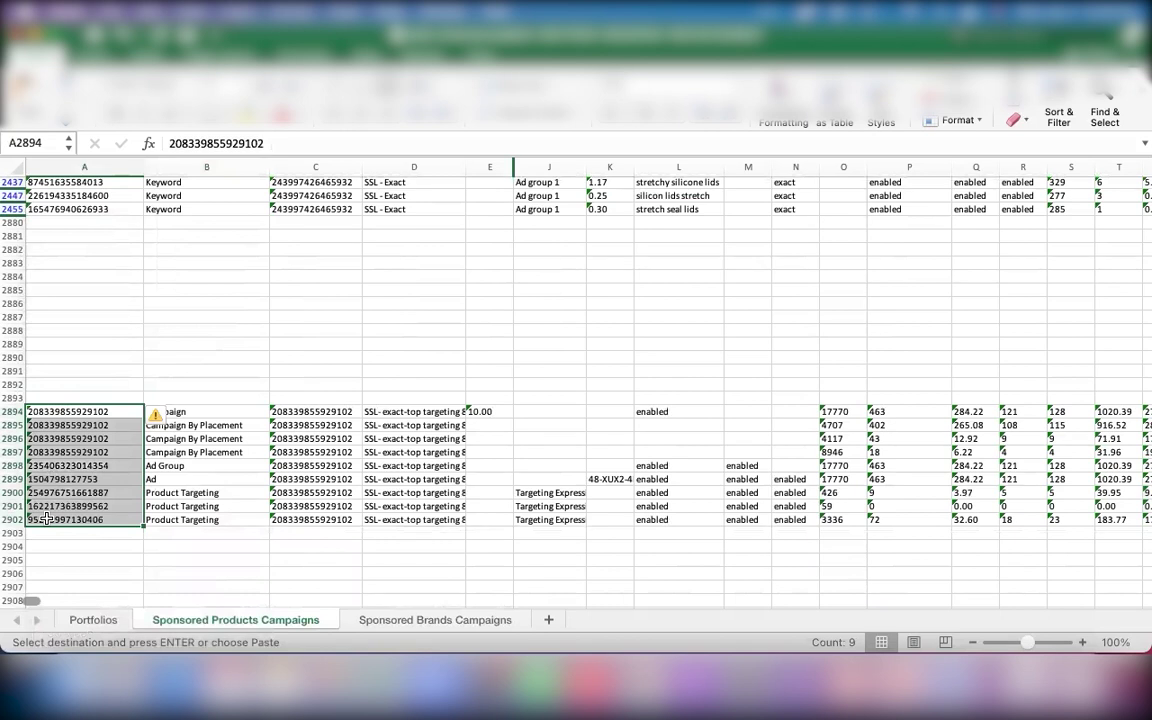
pyautogui.press('Delete')
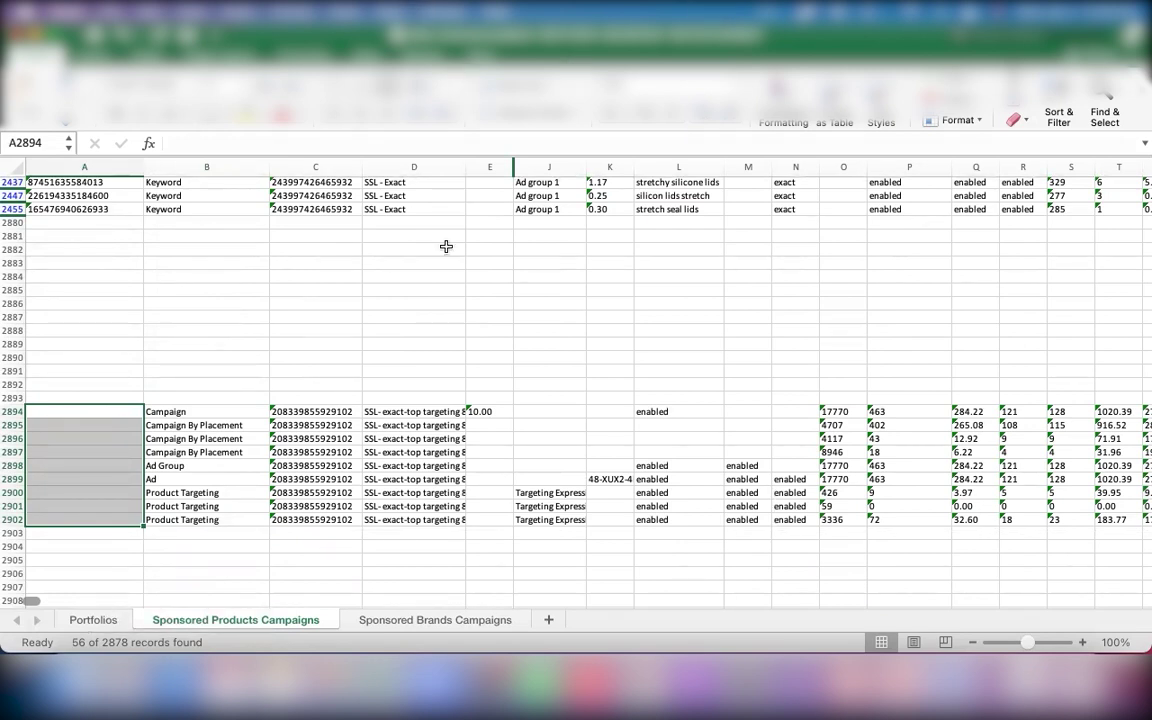
# Clear the Campaign IDs of the pasted rows in cells C2894 to C2902
pyautogui.moveTo(299, 411); pyautogui.dragTo(314, 512)
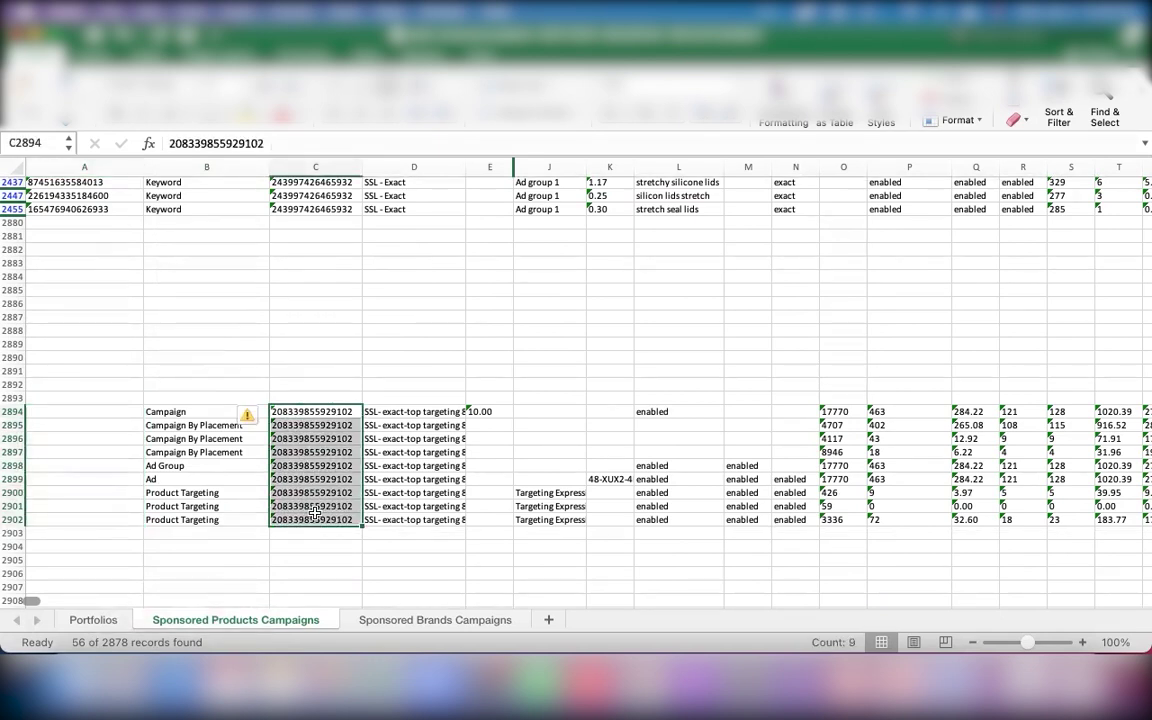
pyautogui.press('Delete')
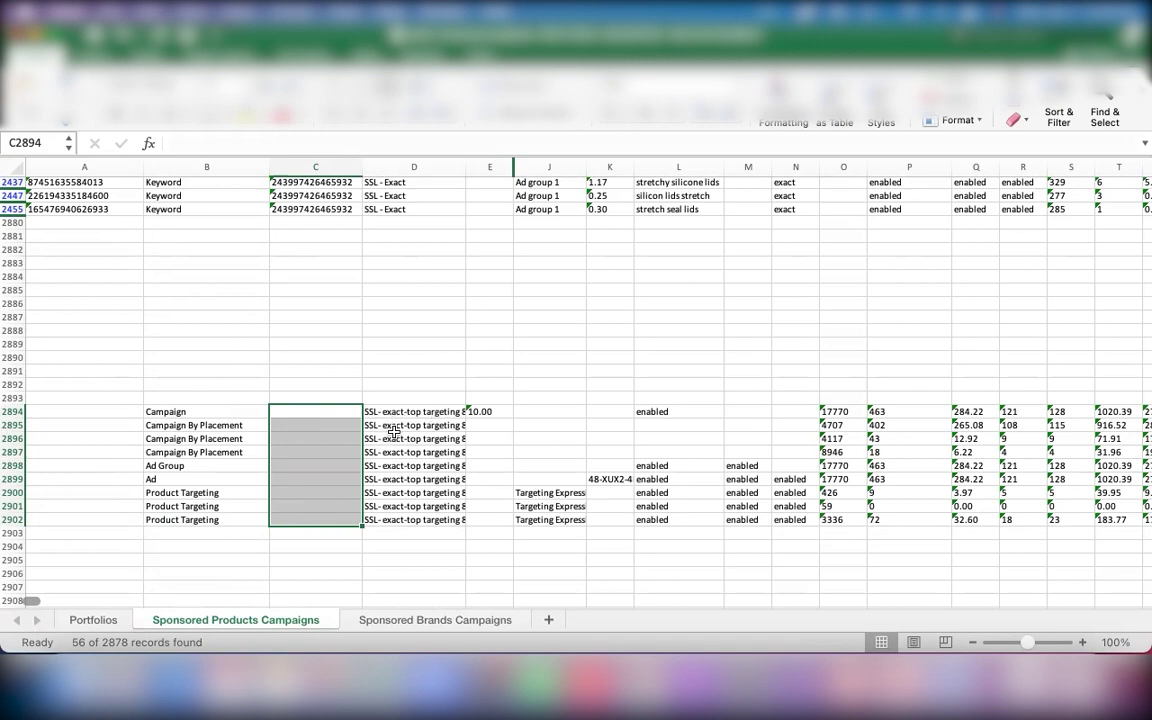
# Rename the campaign in cell D2894 to SSL-xyx and fill that name down through D2902
pyautogui.click(397, 411)
pyautogui.press('Down')
pyautogui.press('Down')
pyautogui.press('Down')
pyautogui.press('Down')
pyautogui.click(387, 411)
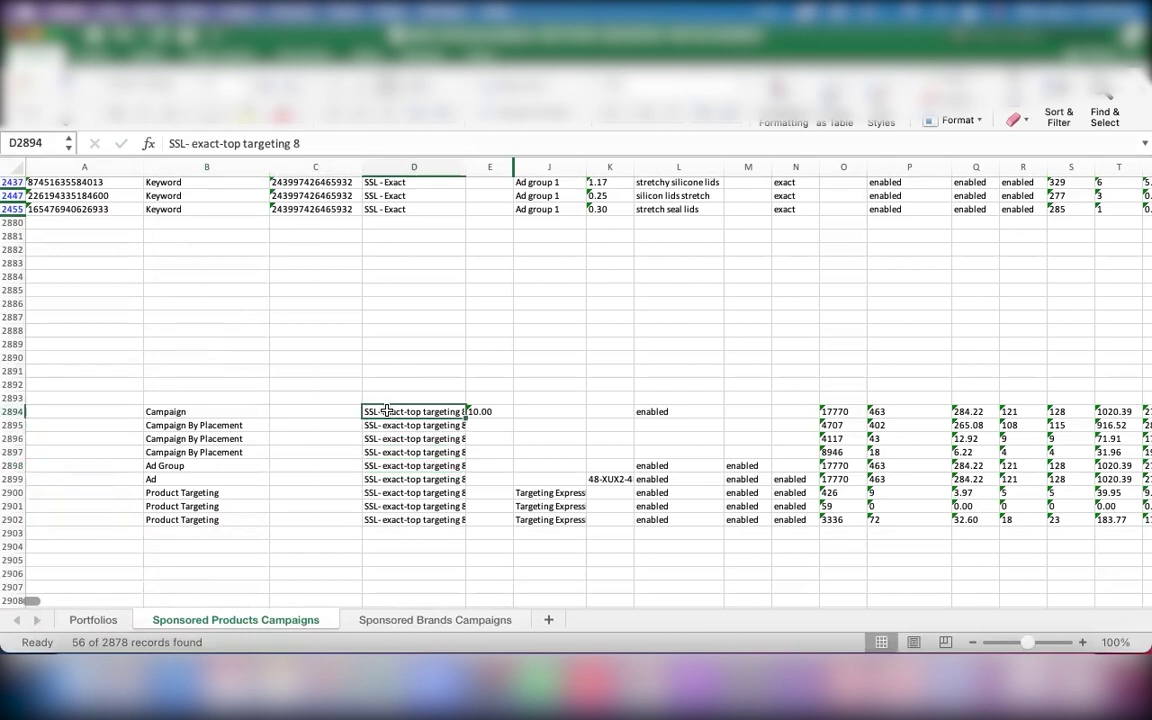
pyautogui.tripleClick(387, 411)
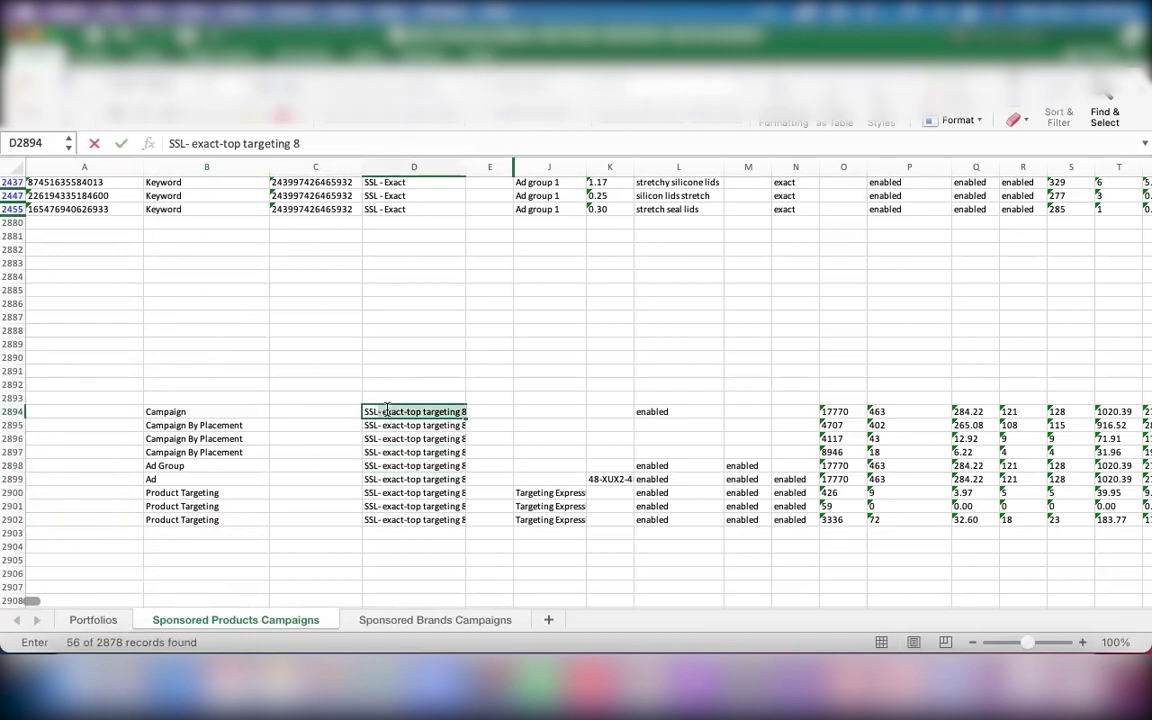
pyautogui.write('SSL-xyx')
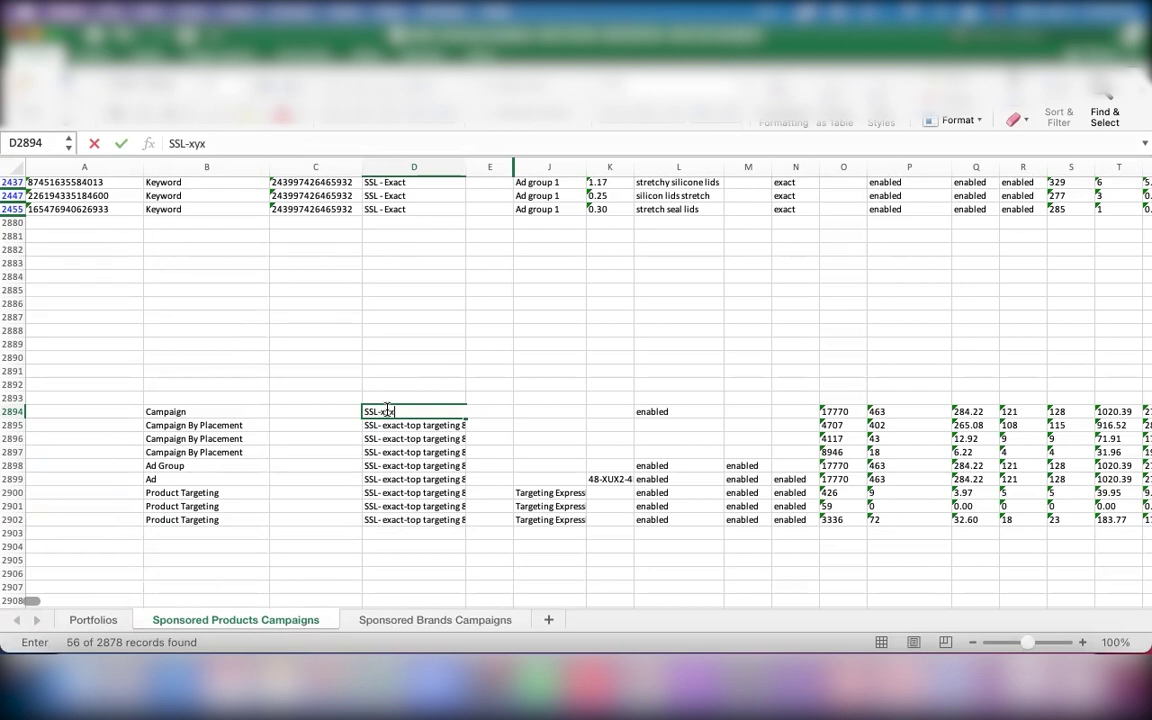
pyautogui.press('Return')
pyautogui.click(430, 411)
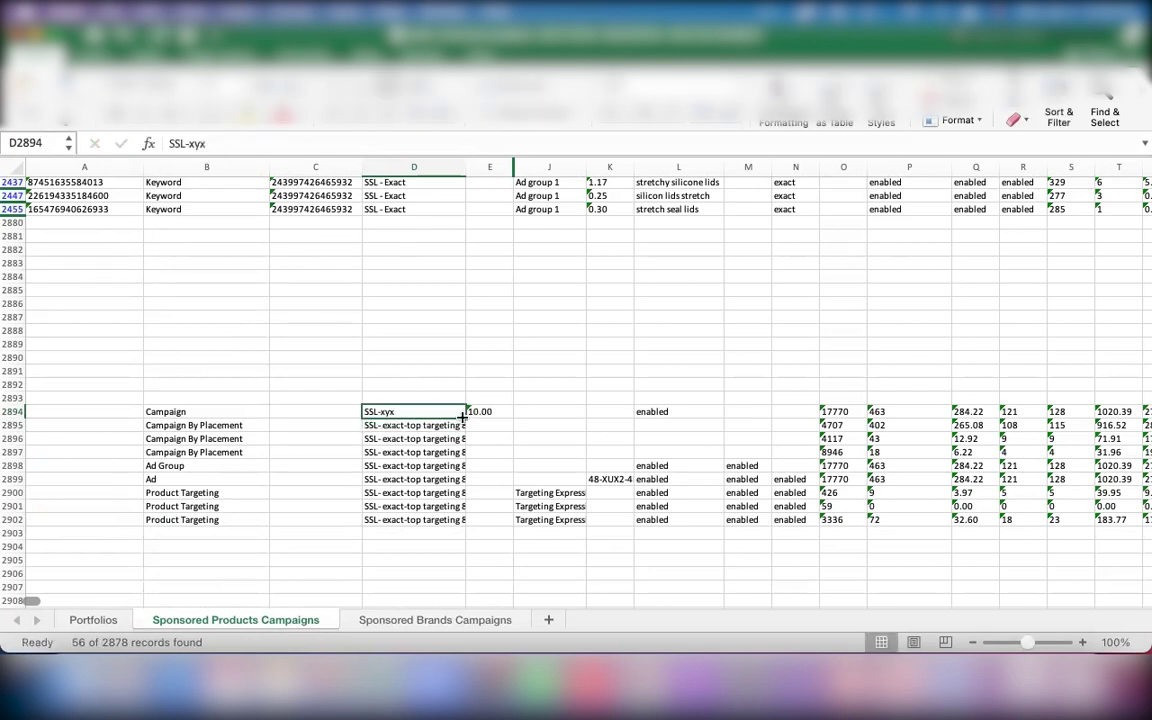
pyautogui.doubleClick(464, 418)
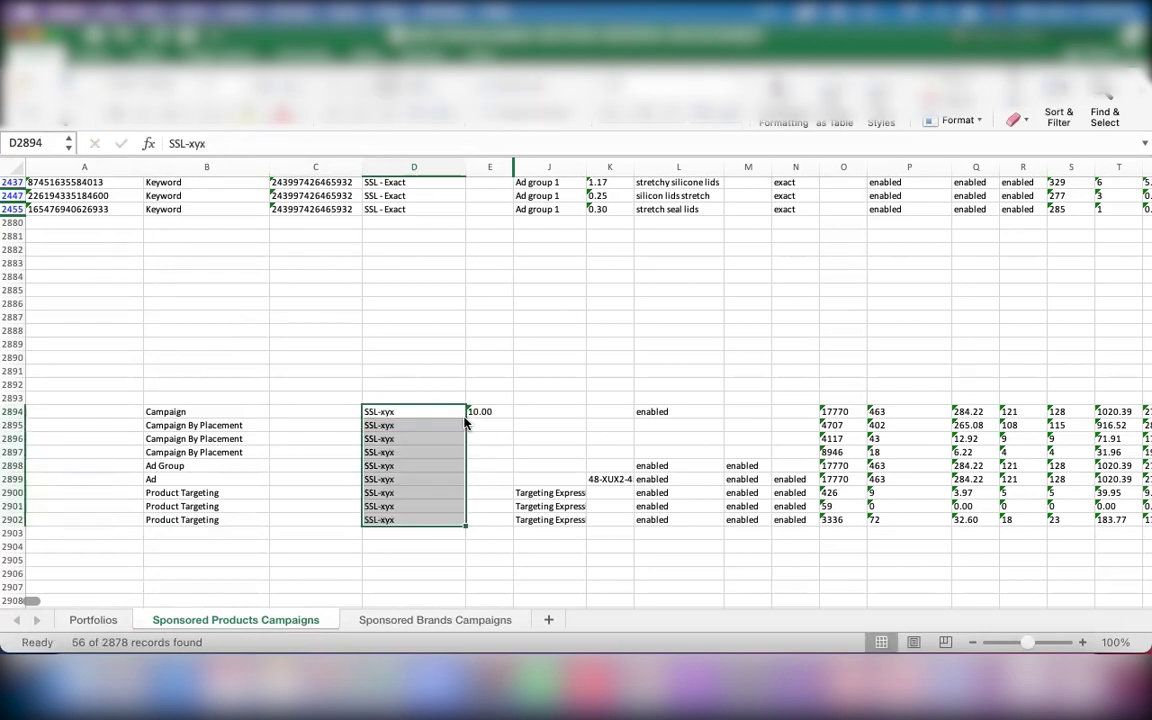
pyautogui.click(414, 448)
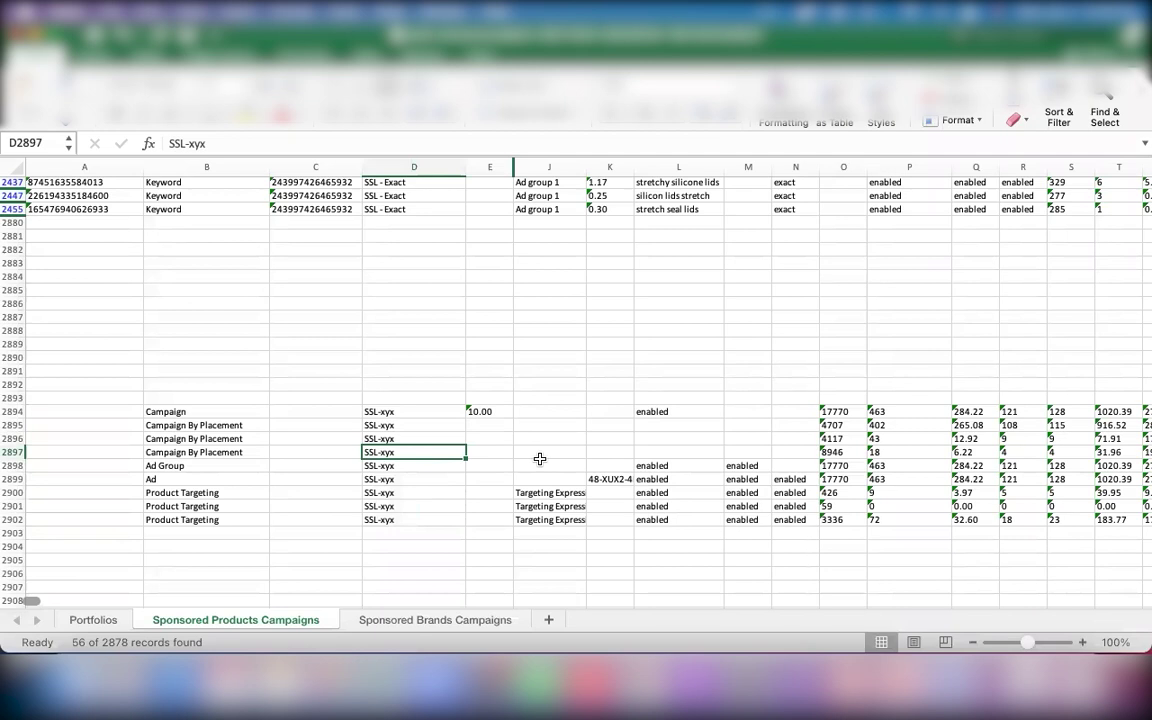
# Compare the pasted Product Targeting rows with the original SSL exact-top targeting rows, checking how the columns line up with the headers
pyautogui.doubleClick(553, 494)
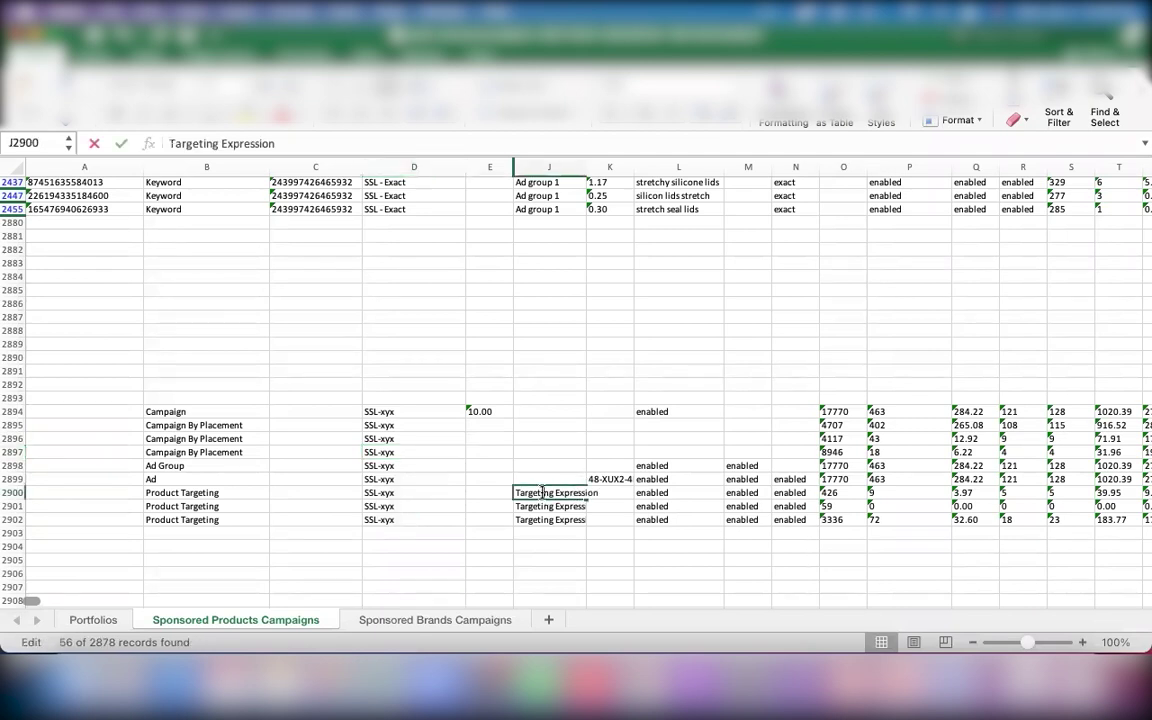
pyautogui.click(638, 492)
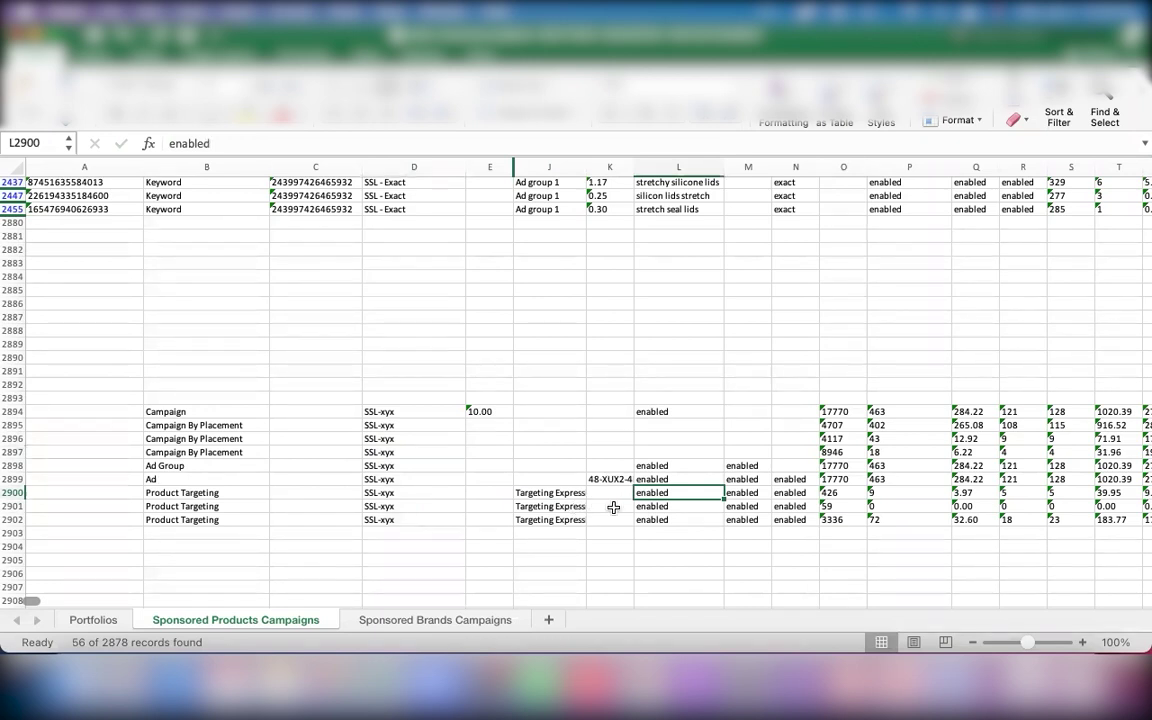
pyautogui.hscroll(1, 613, 507)
pyautogui.scroll(1, 613, 507)
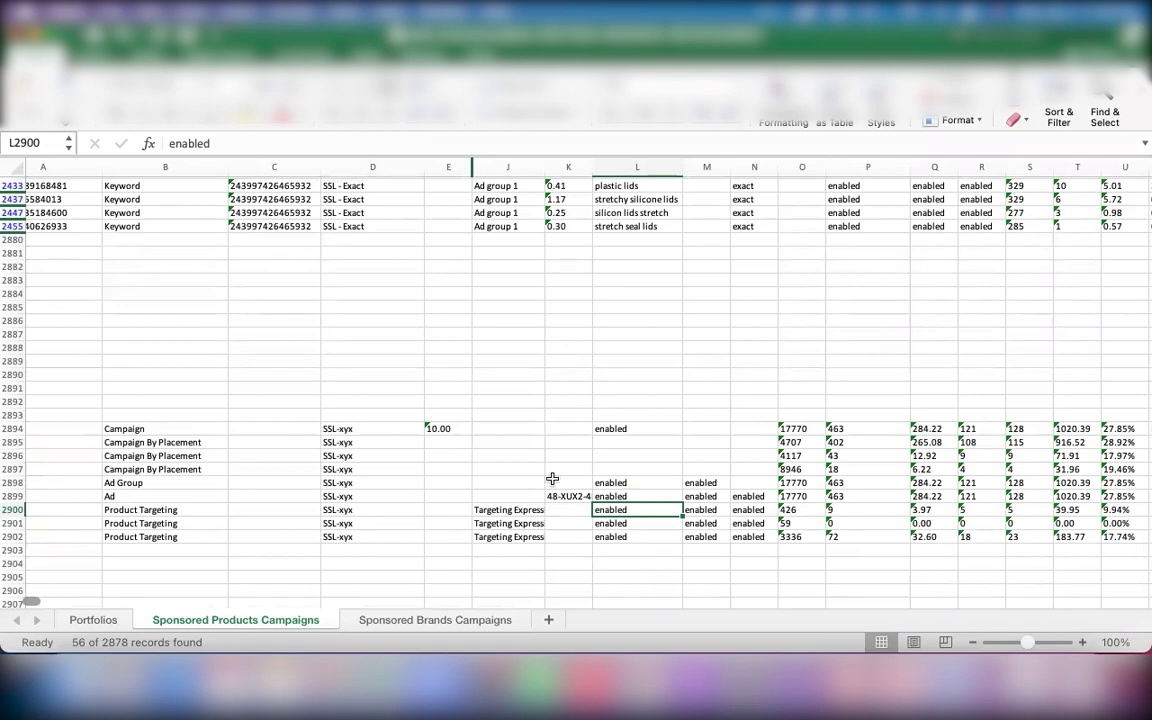
pyautogui.scroll(1, 568, 469)
pyautogui.scroll(15, 568, 469)
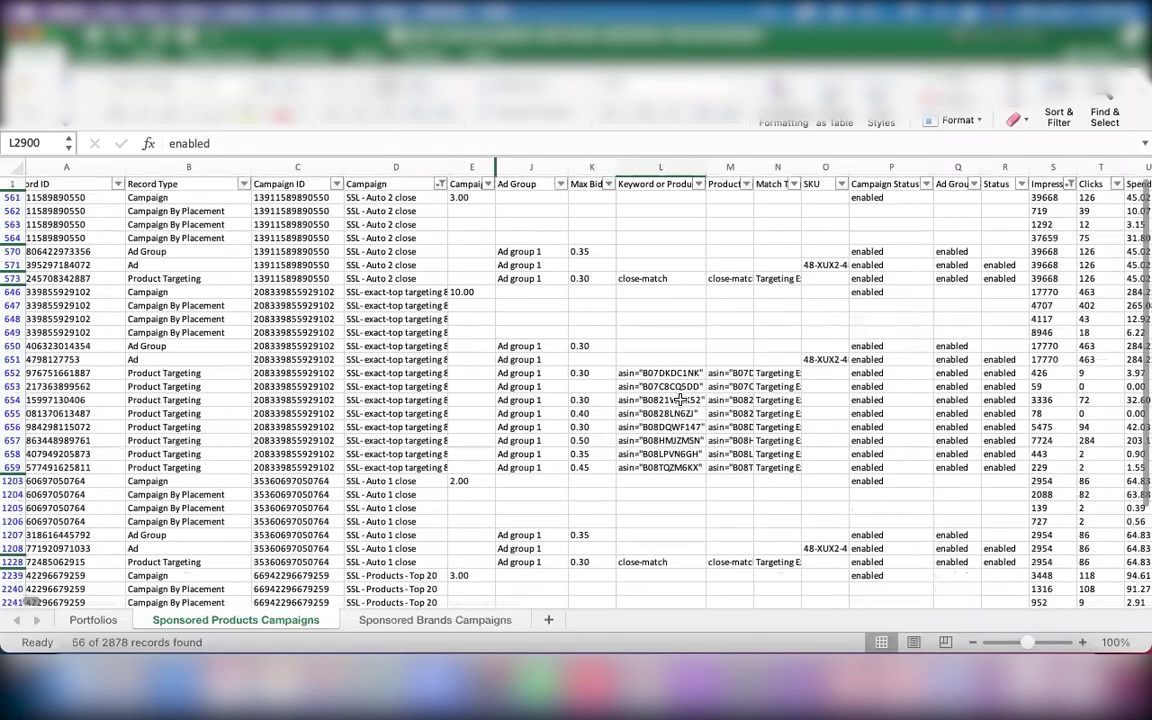
pyautogui.scroll(-10, 678, 396)
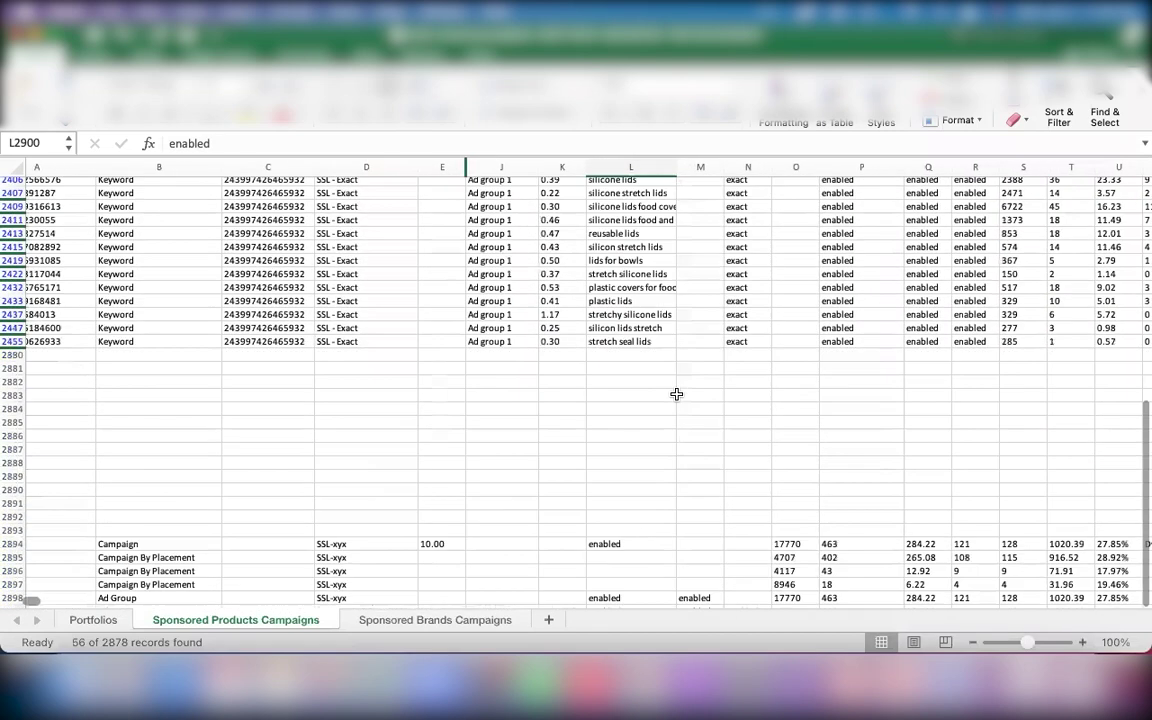
pyautogui.scroll(-10, 676, 394)
pyautogui.scroll(8, 676, 394)
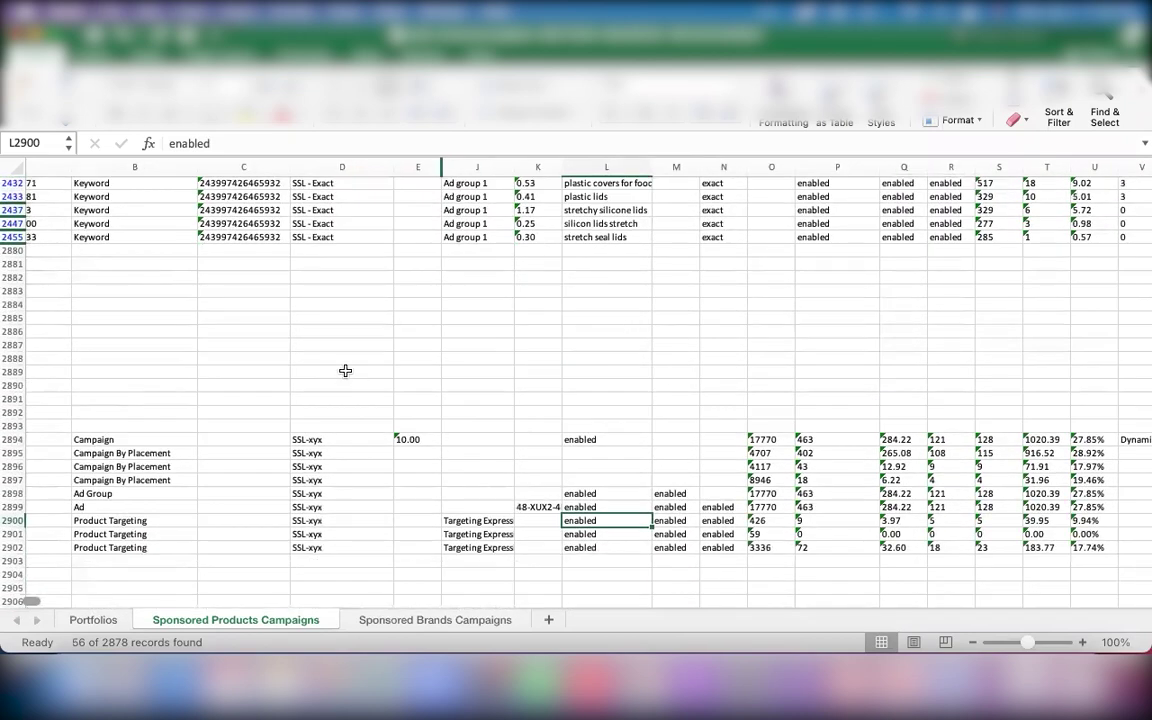
pyautogui.scroll(5, 527, 316)
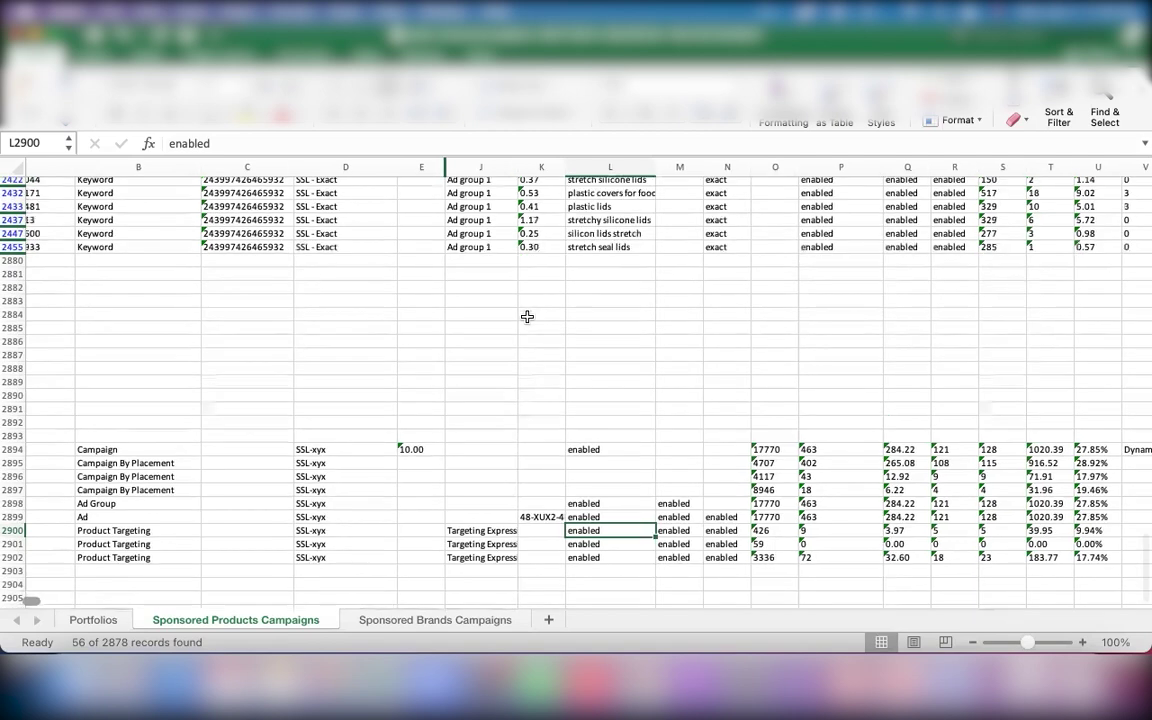
pyautogui.scroll(-5, 527, 316)
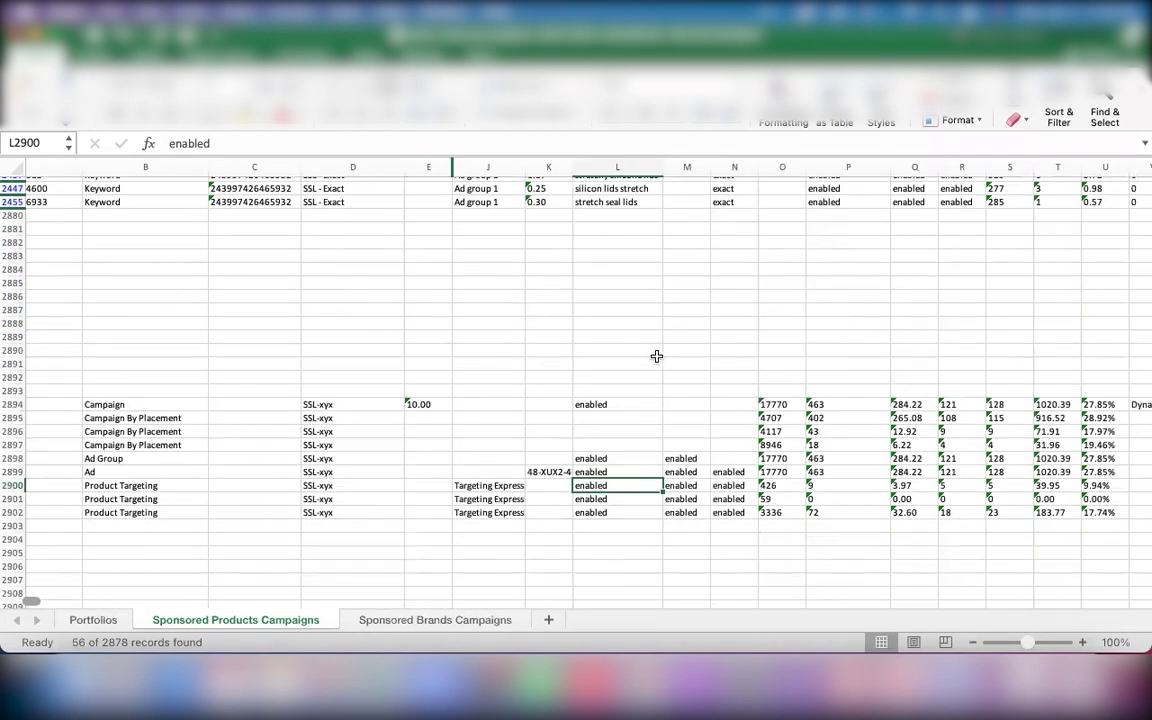
pyautogui.scroll(10, 656, 356)
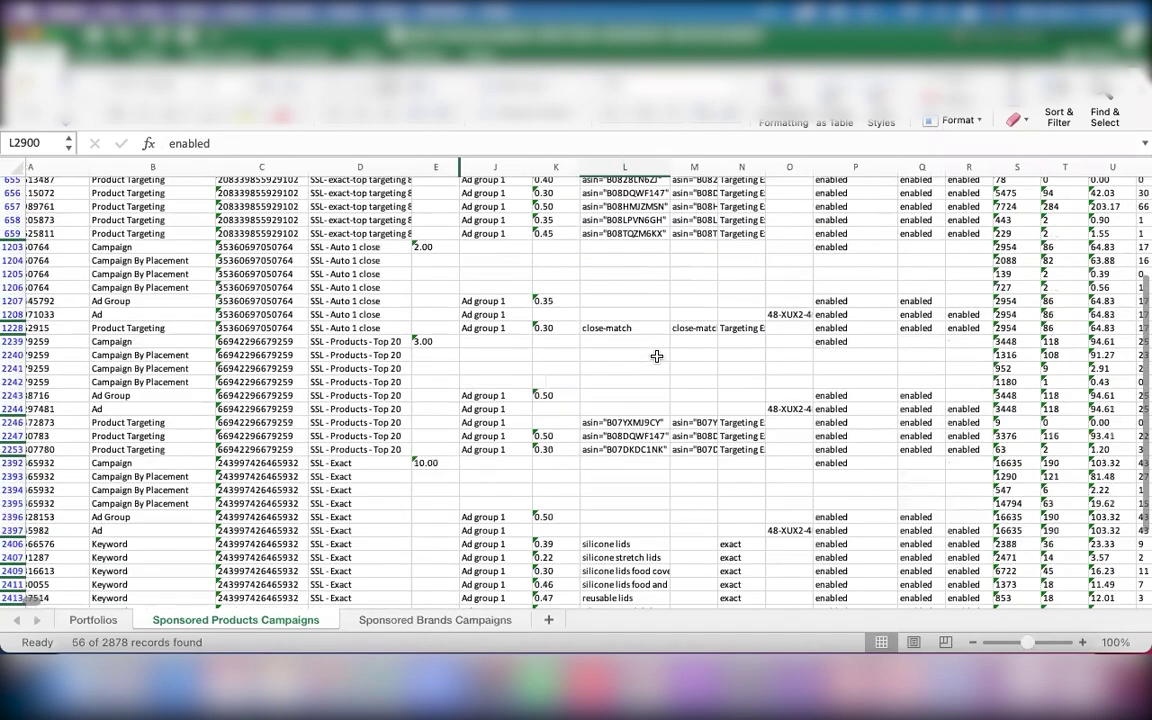
pyautogui.scroll(-6, 656, 356)
pyautogui.scroll(5, 656, 356)
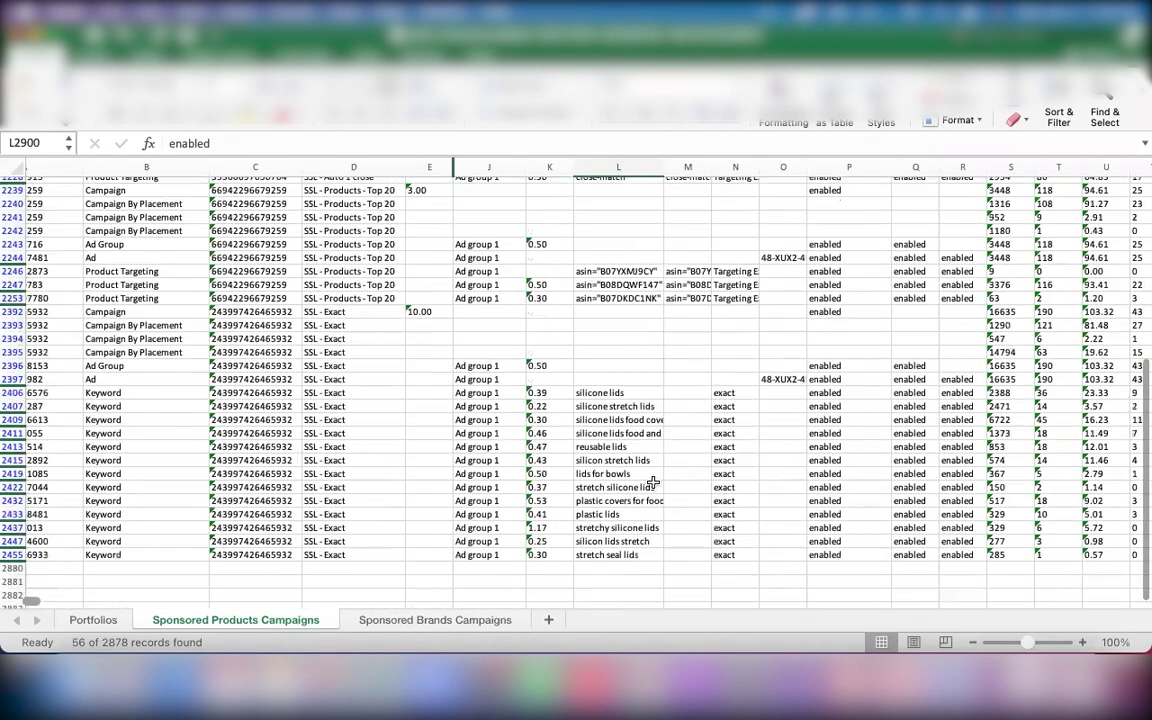
pyautogui.scroll(-8, 655, 420)
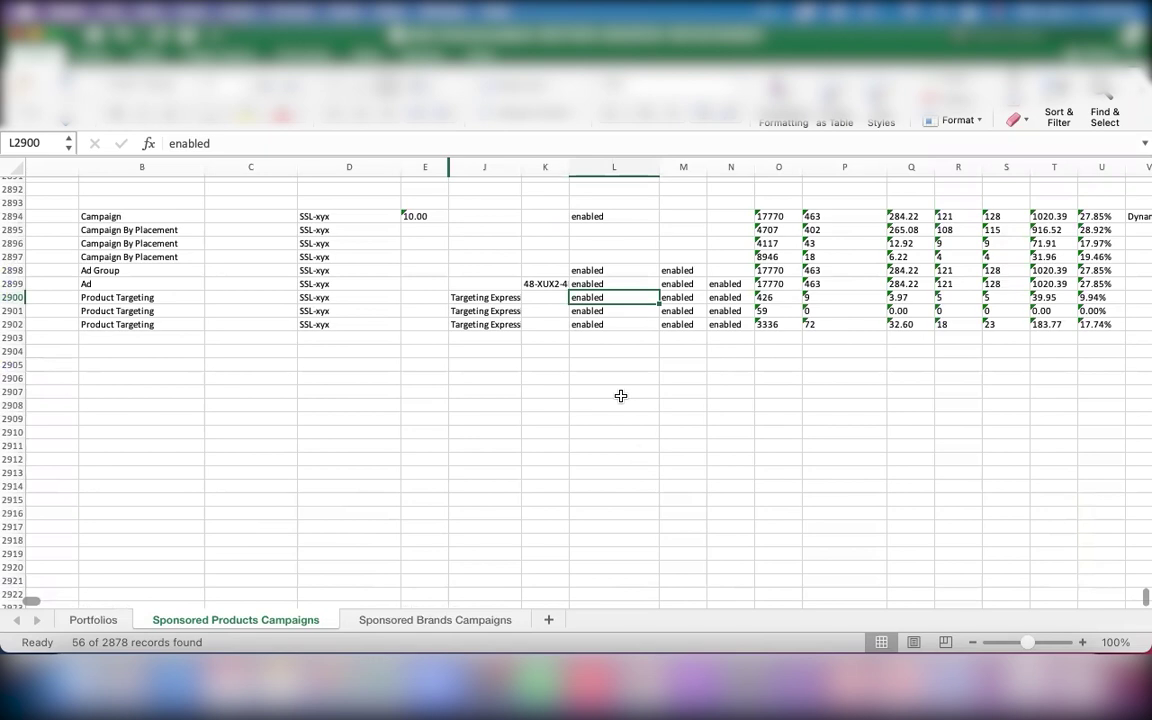
# Check the full SKU in cell K2899 of the pasted Ad row, leaving the cell without editing it
pyautogui.click(545, 284)
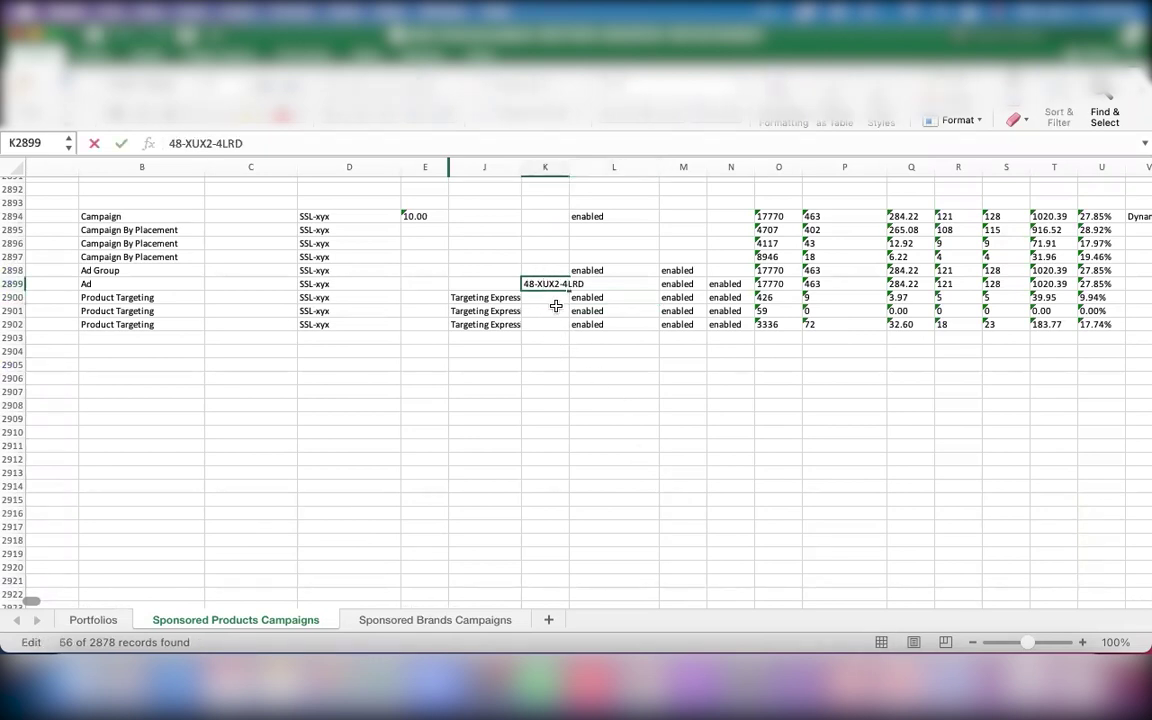
pyautogui.doubleClick(556, 306)
pyautogui.press('Escape')
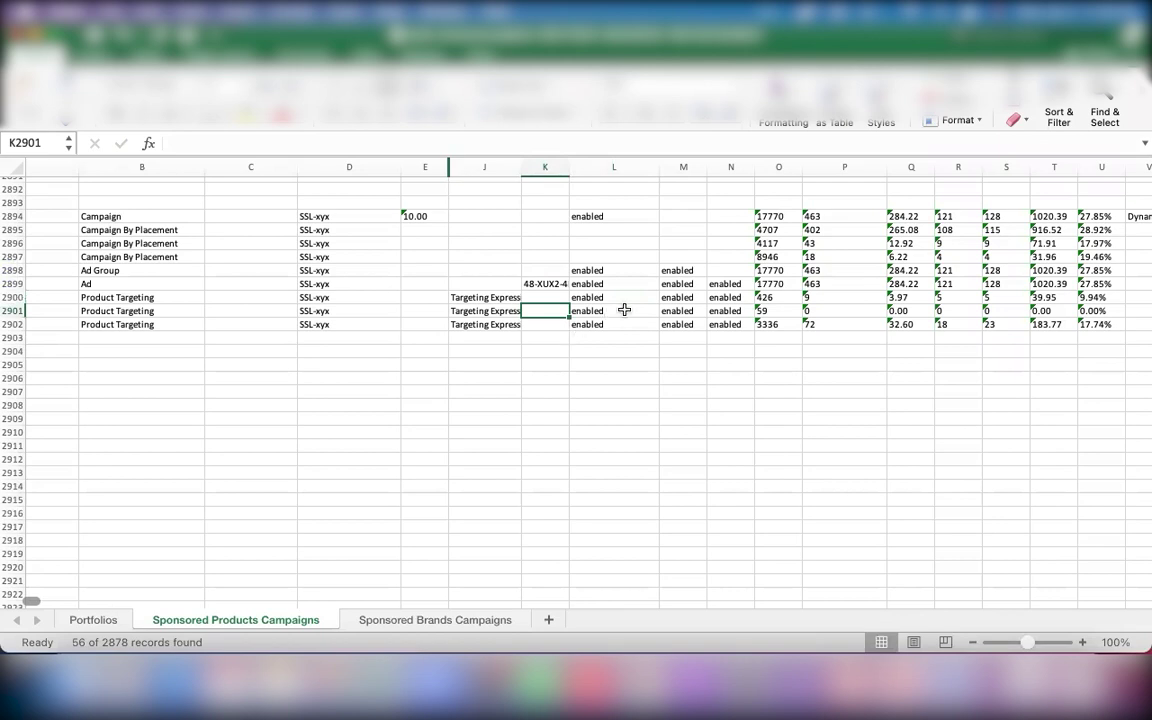
# Clear the copied performance figures from the new campaign's rows in cells O2894 to U2902
pyautogui.scroll(3, 622, 309)
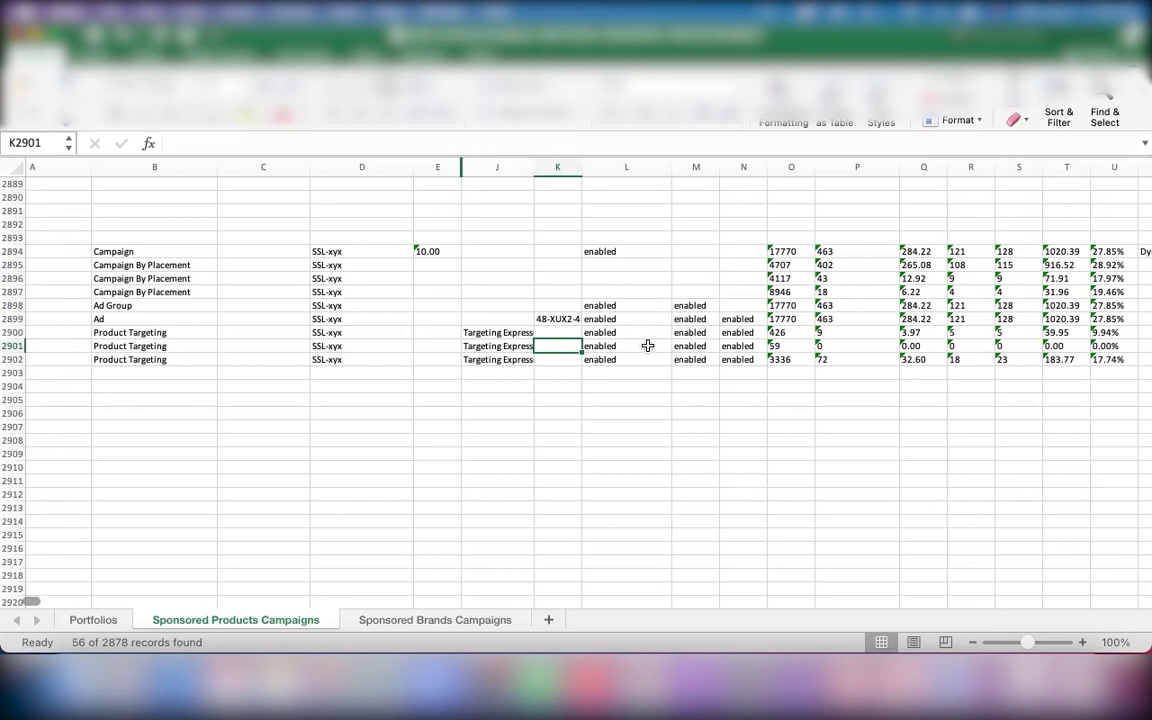
pyautogui.scroll(1, 582, 312)
pyautogui.hscroll(1, 582, 312)
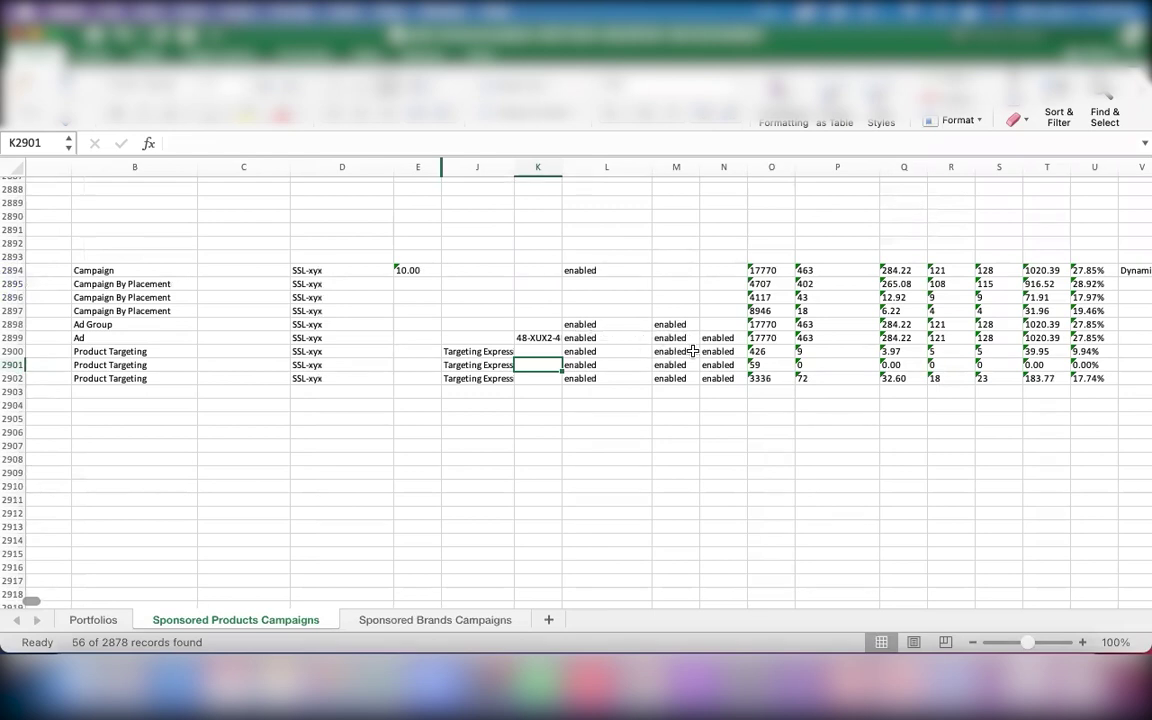
pyautogui.scroll(1, 822, 310)
pyautogui.hscroll(2, 822, 310)
pyautogui.click(570, 284)
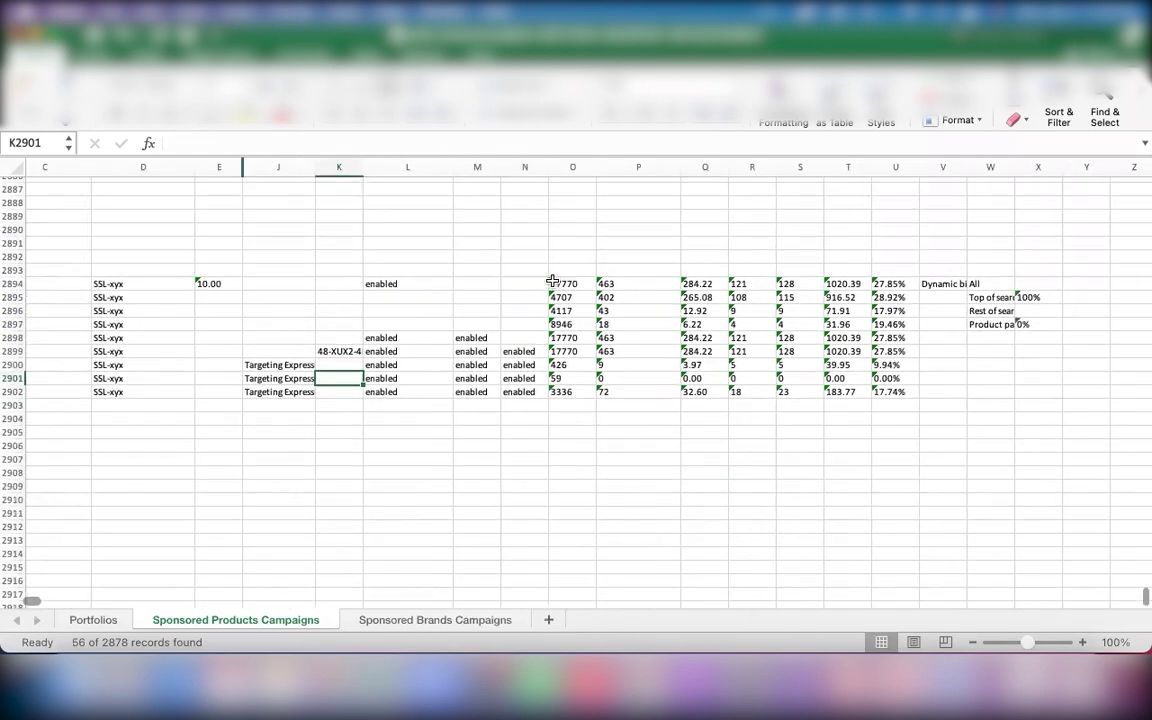
pyautogui.moveTo(628, 304); pyautogui.dragTo(897, 392)
pyautogui.press('Delete')
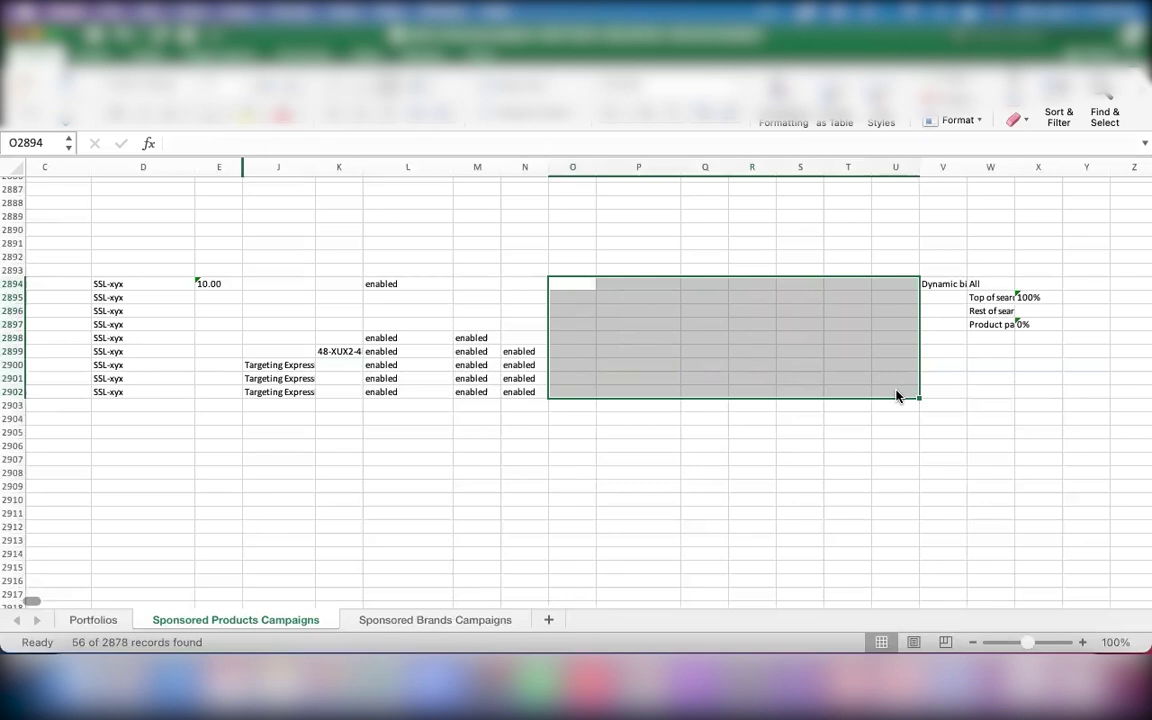
pyautogui.click(716, 365)
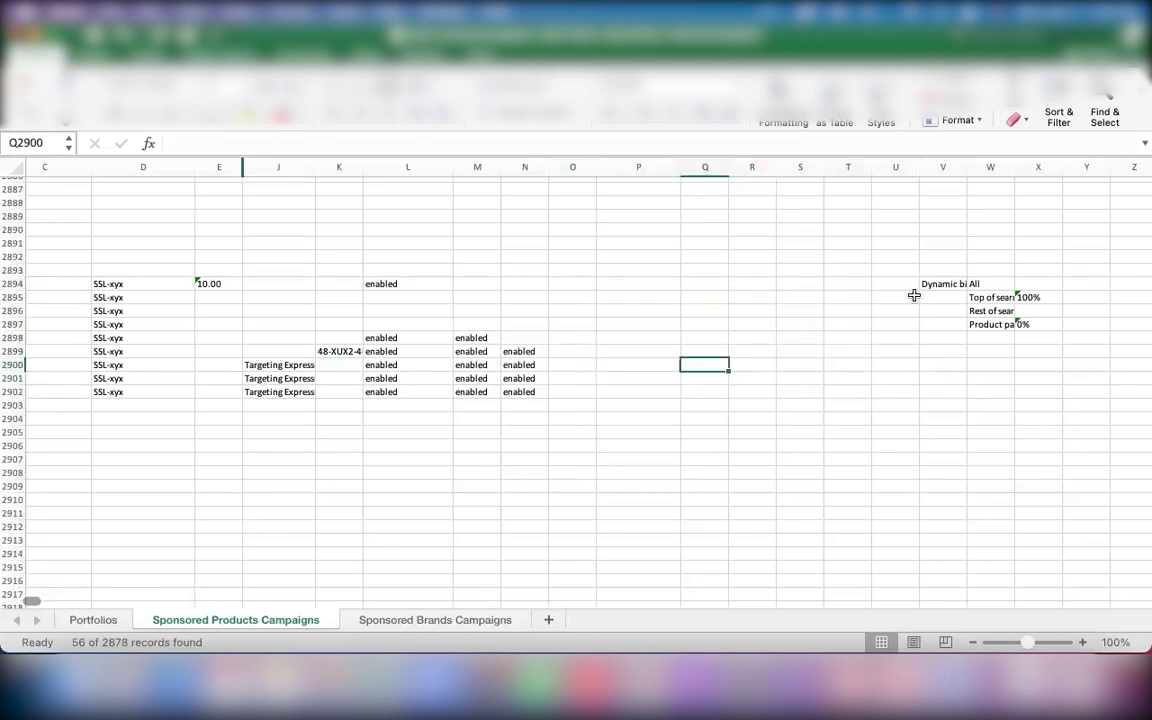
# Inspect the new campaign's top-of-search bid increase in X2895 and its bidding strategy in V2894
pyautogui.click(1026, 298)
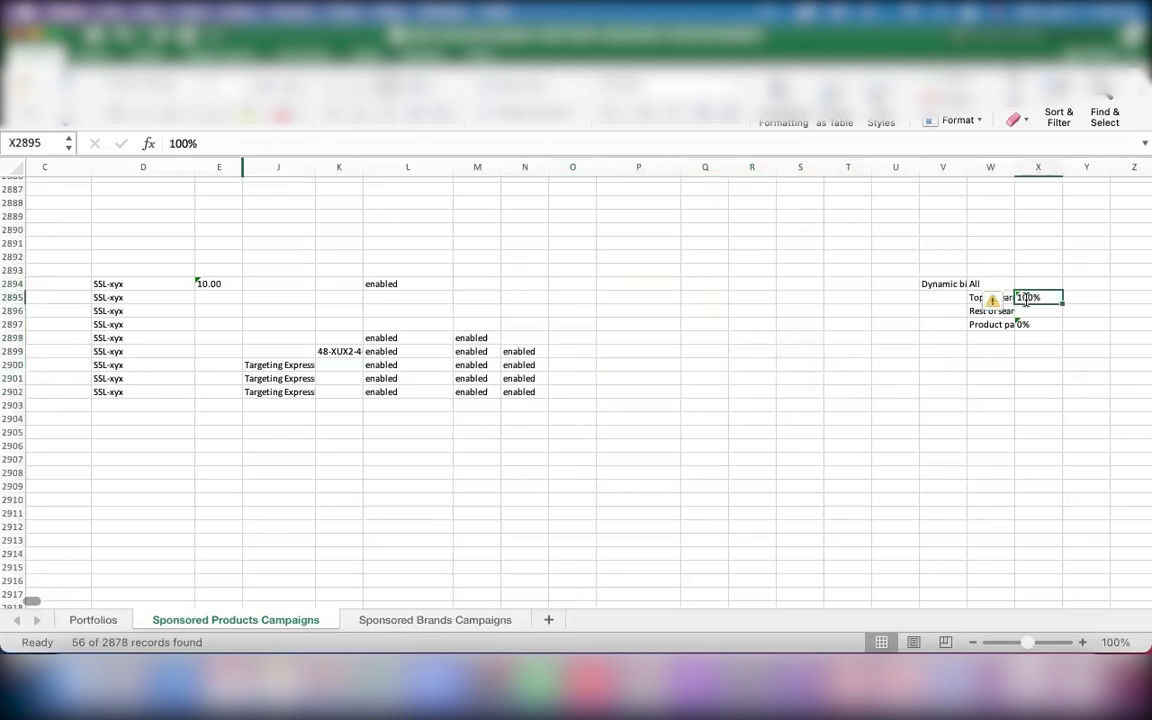
pyautogui.doubleClick(1026, 298)
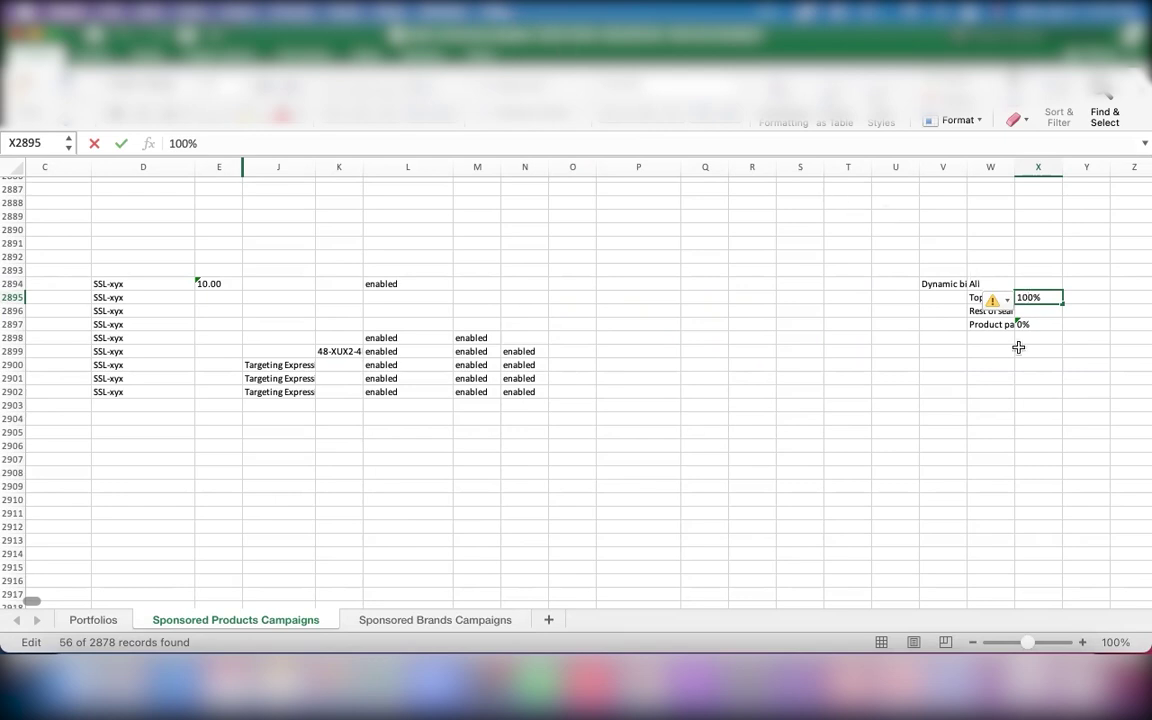
pyautogui.click(943, 284)
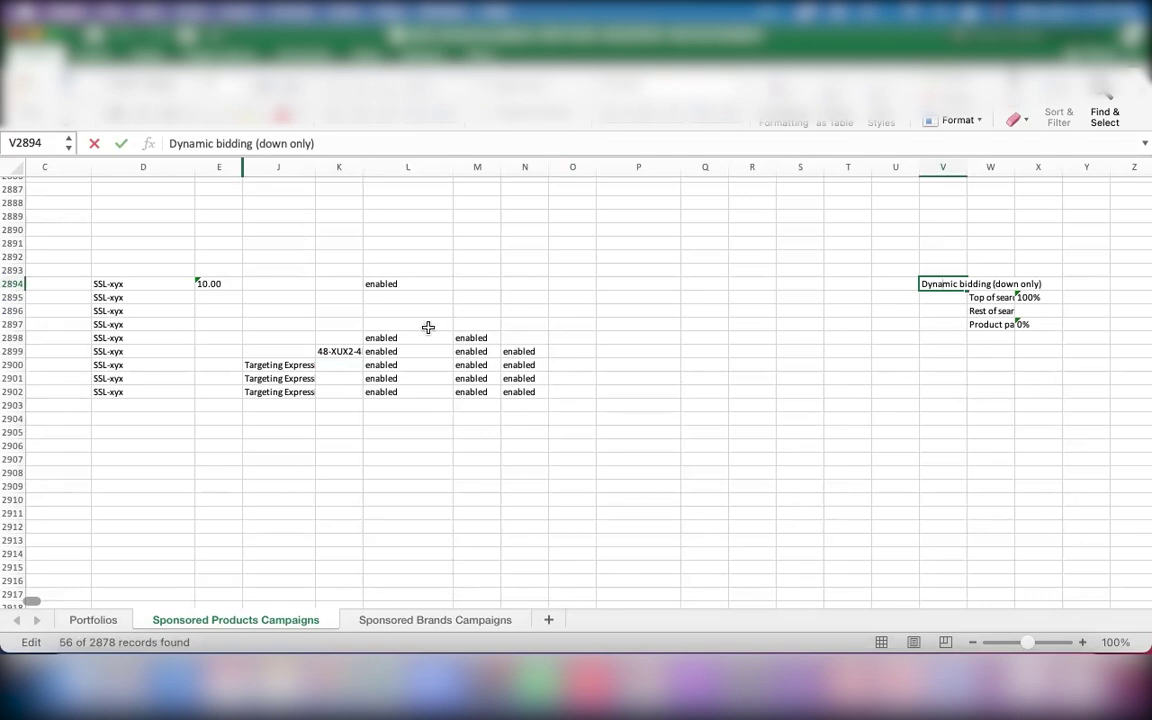
# Compare the new SSL-xyx rows with the existing SSL campaign rows, checking the columns from bids and targeting to bidding strategy
pyautogui.scroll(20, 233, 303)
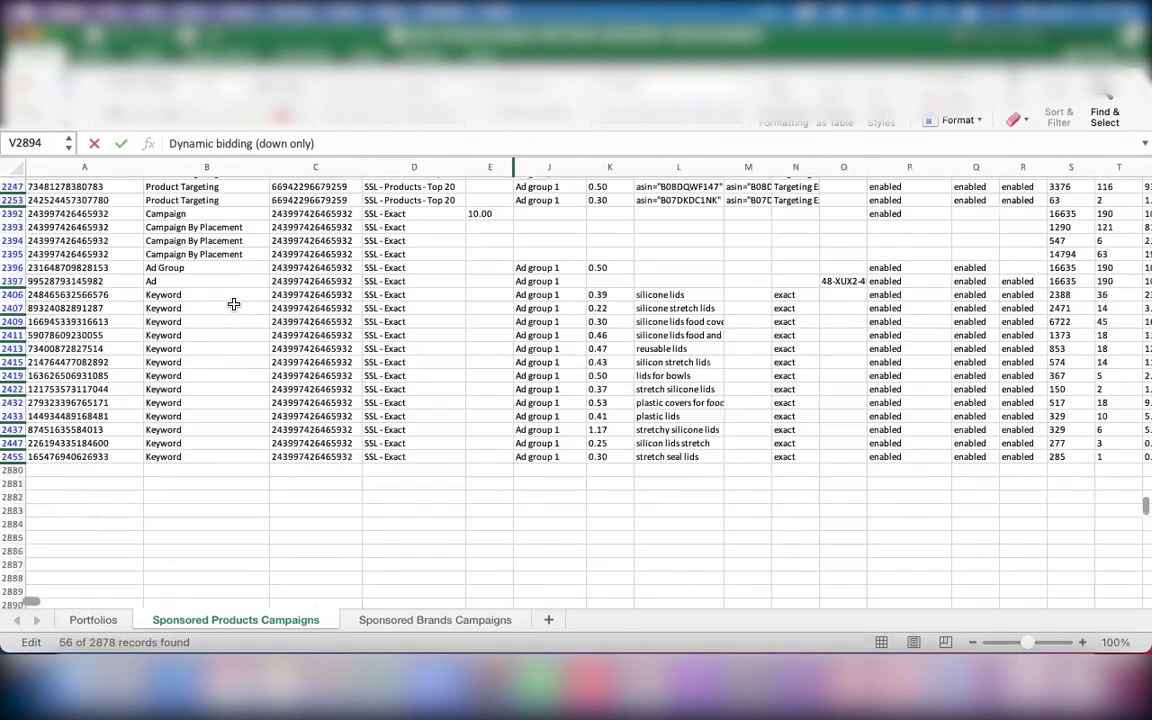
pyautogui.hscroll(5, 545, 331)
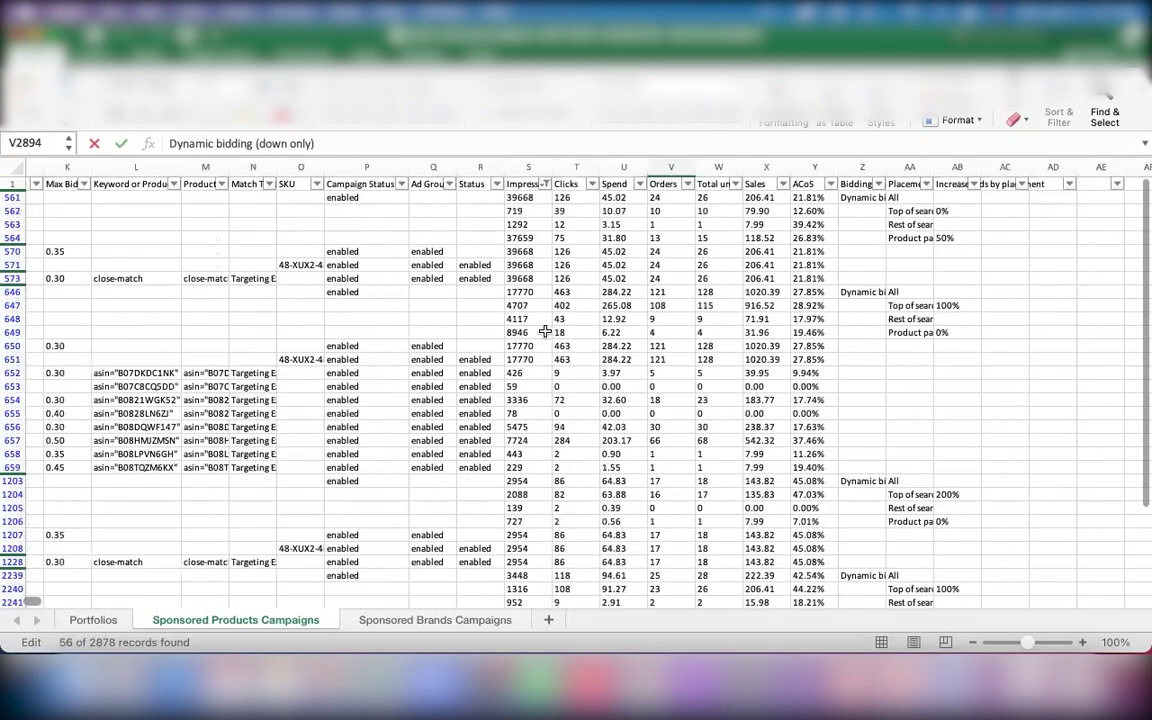
pyautogui.scroll(-20, 468, 320)
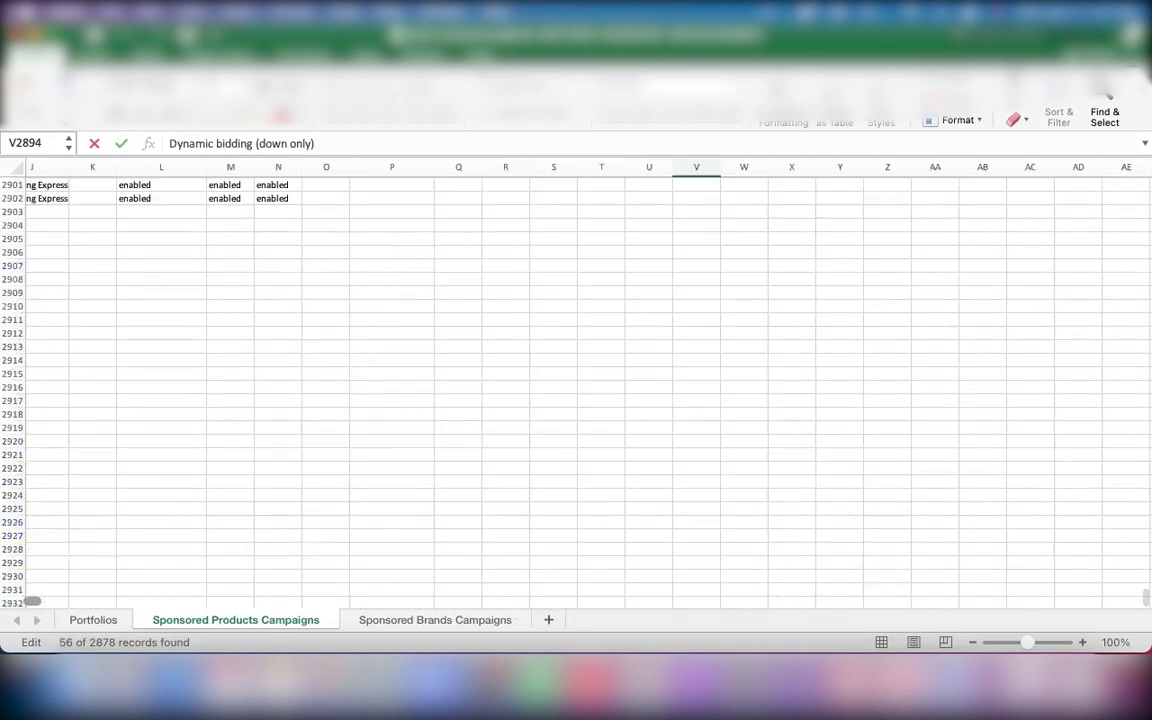
pyautogui.scroll(20, 489, 275)
pyautogui.hscroll(-3, 489, 275)
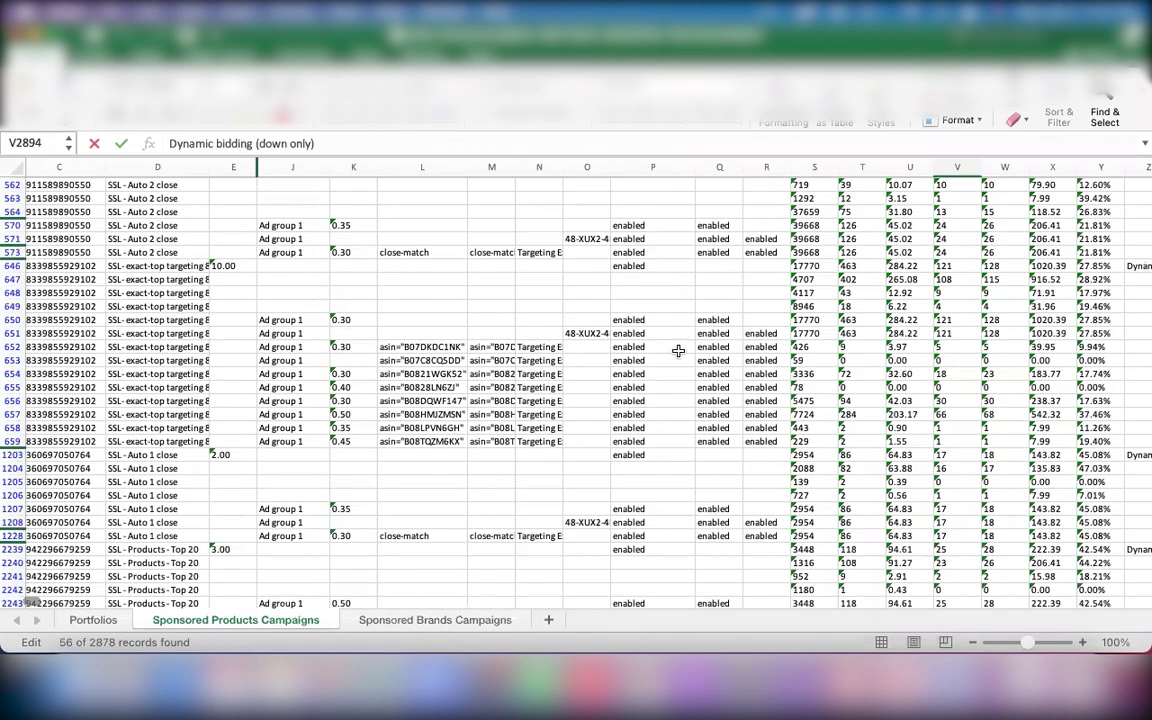
pyautogui.scroll(-2, 678, 350)
pyautogui.hscroll(1, 678, 350)
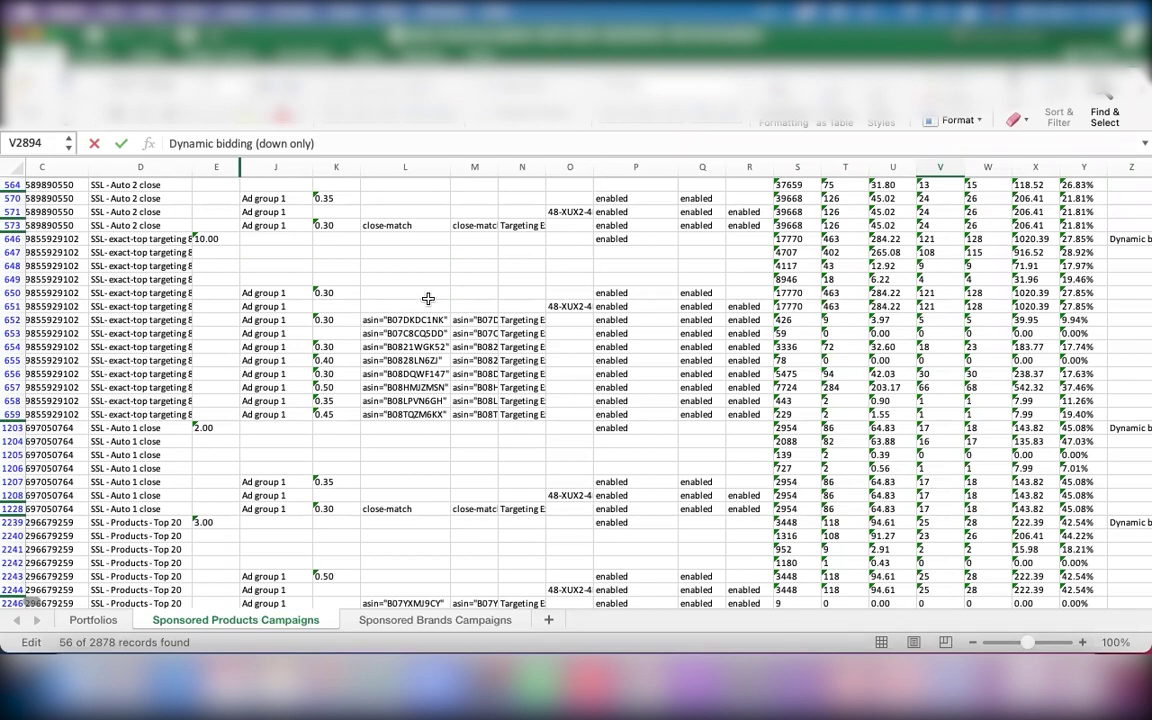
# Review the SSL exact-top targeting campaign's rows from 646 on, including its statuses, performance figures and placement bid increases
pyautogui.click(10, 346)
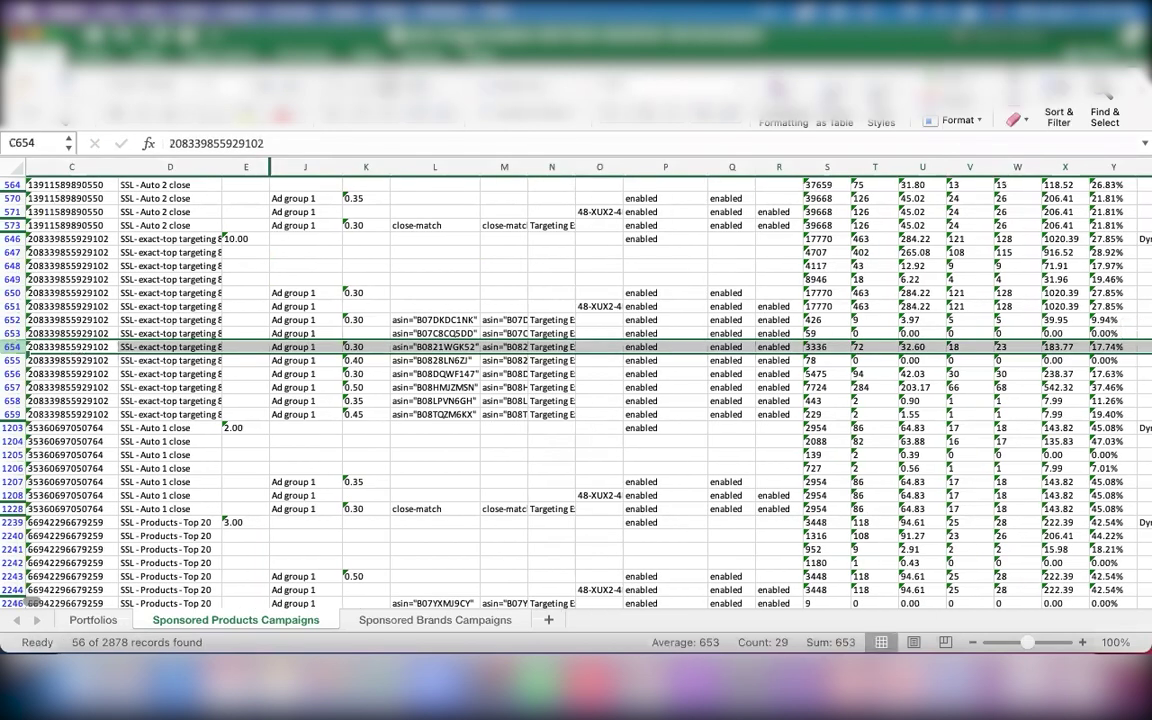
pyautogui.click(677, 250)
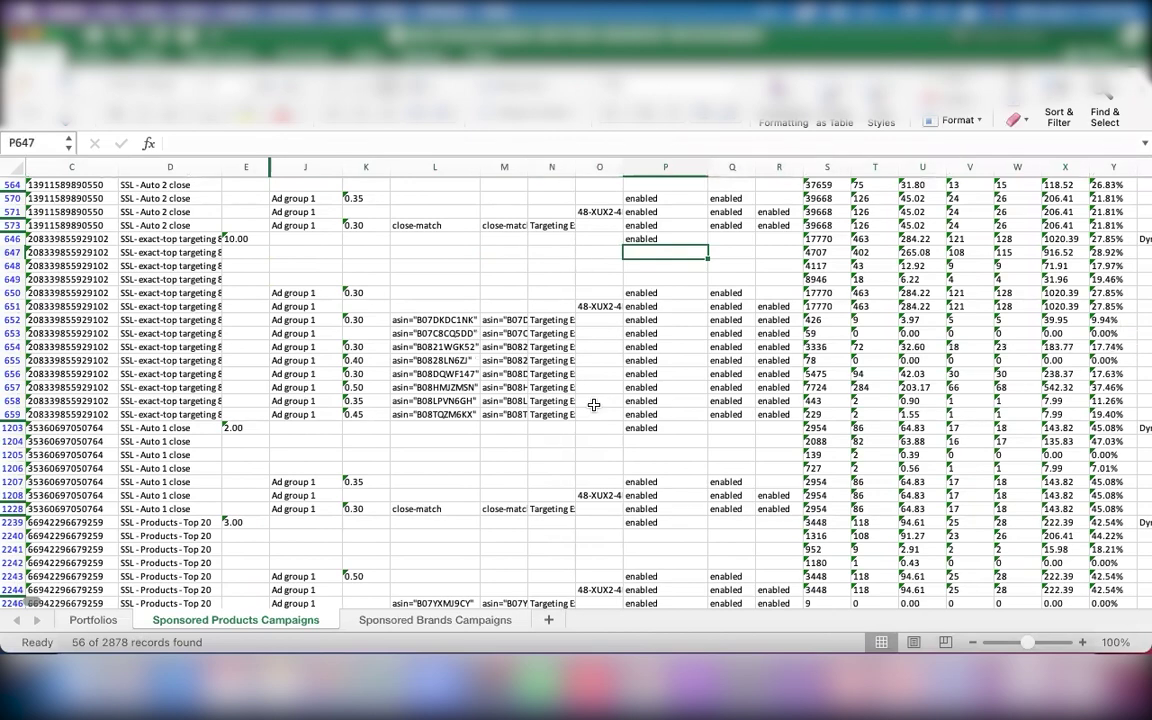
pyautogui.scroll(-15, 594, 404)
pyautogui.scroll(15, 560, 283)
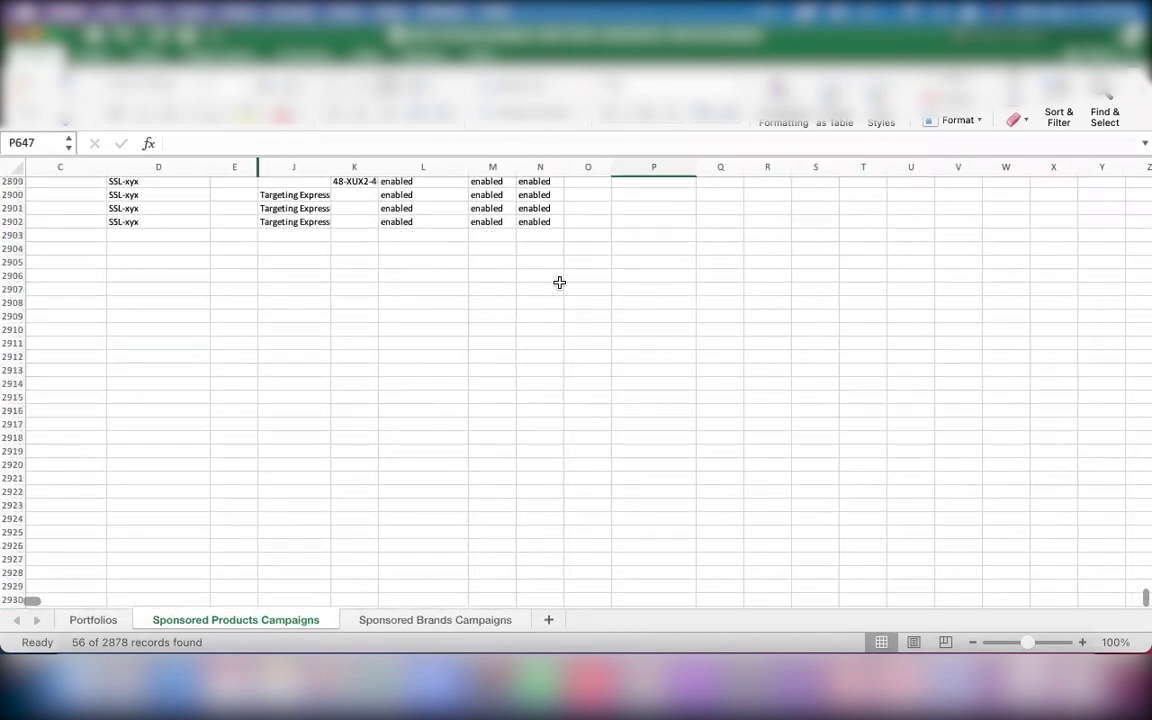
pyautogui.scroll(10, 559, 283)
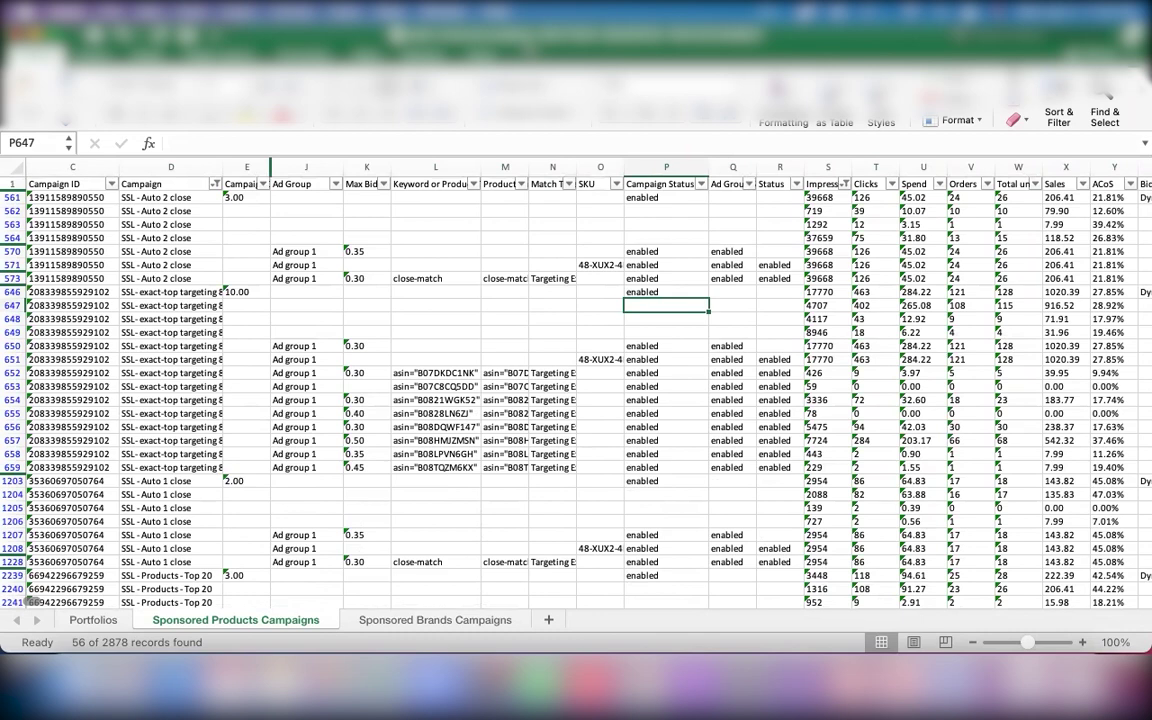
pyautogui.click(774, 293)
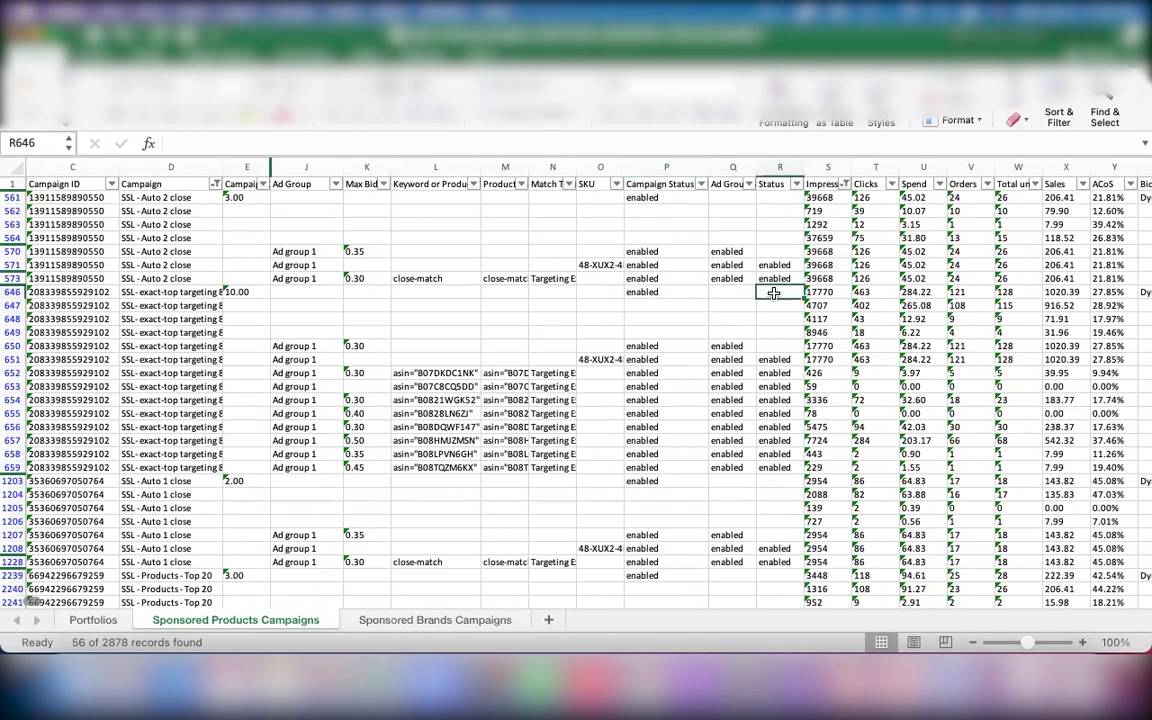
pyautogui.hscroll(10, 774, 293)
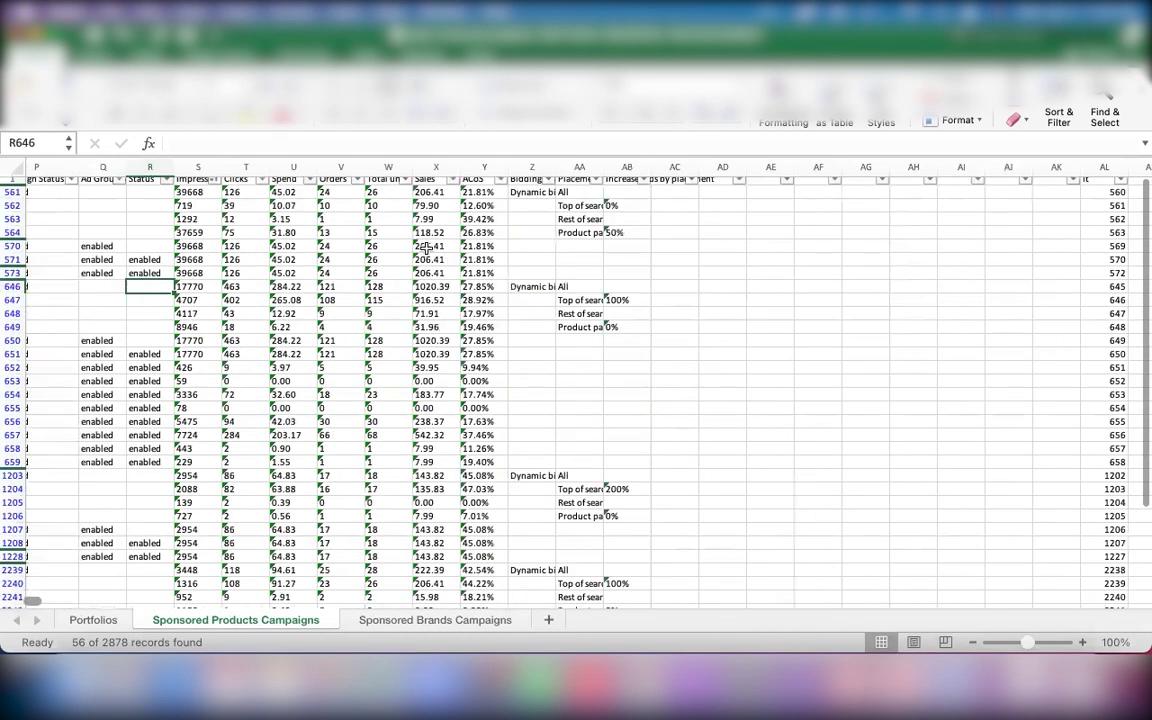
pyautogui.hscroll(-10, 426, 248)
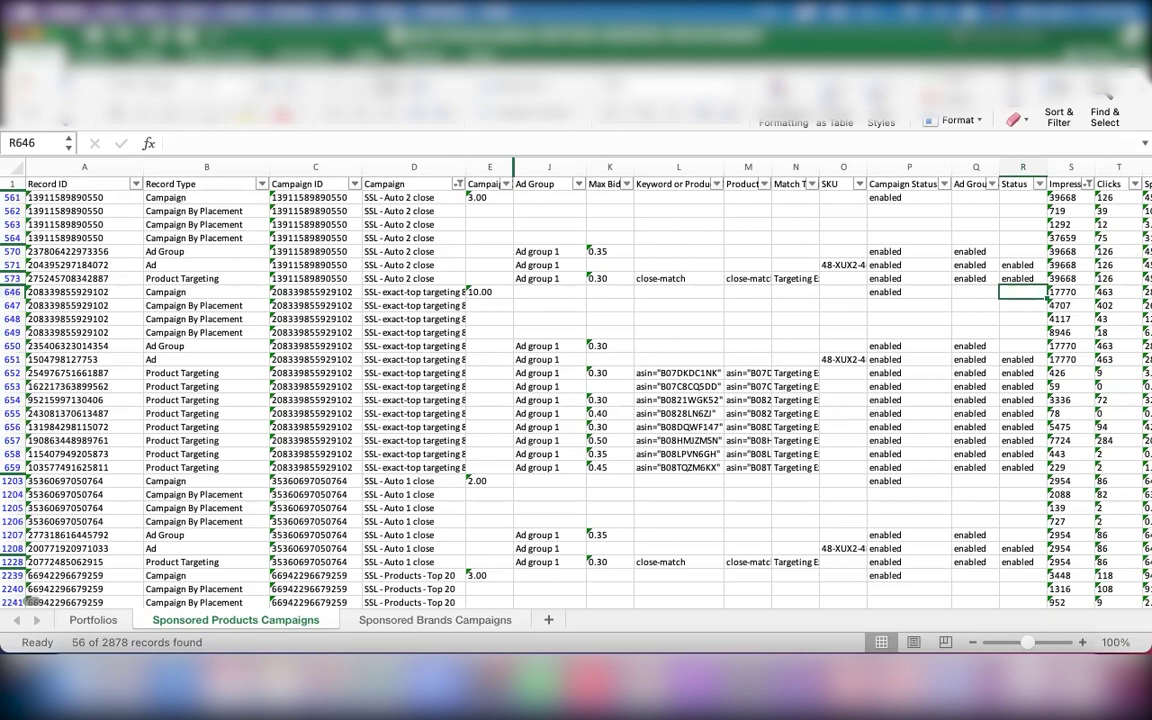
# Set Campaign Status to paused for SSL - Auto 2 close in P561 and P570, and fill it down through P646
pyautogui.click(833, 262)
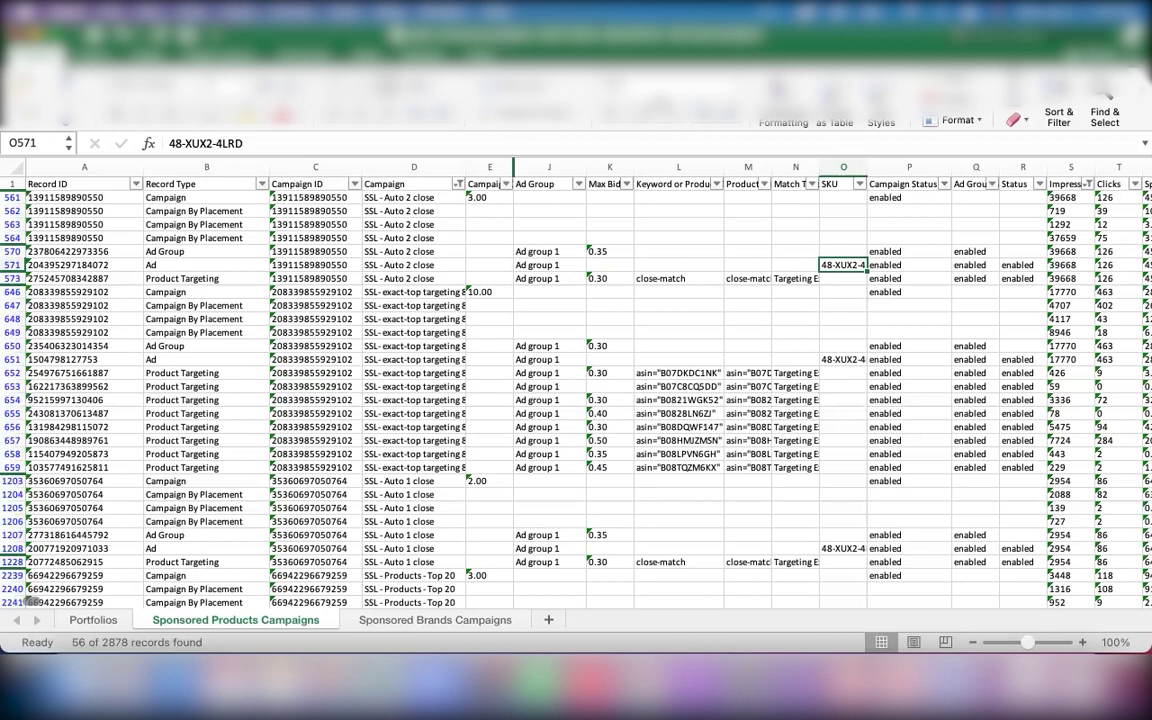
pyautogui.click(890, 198)
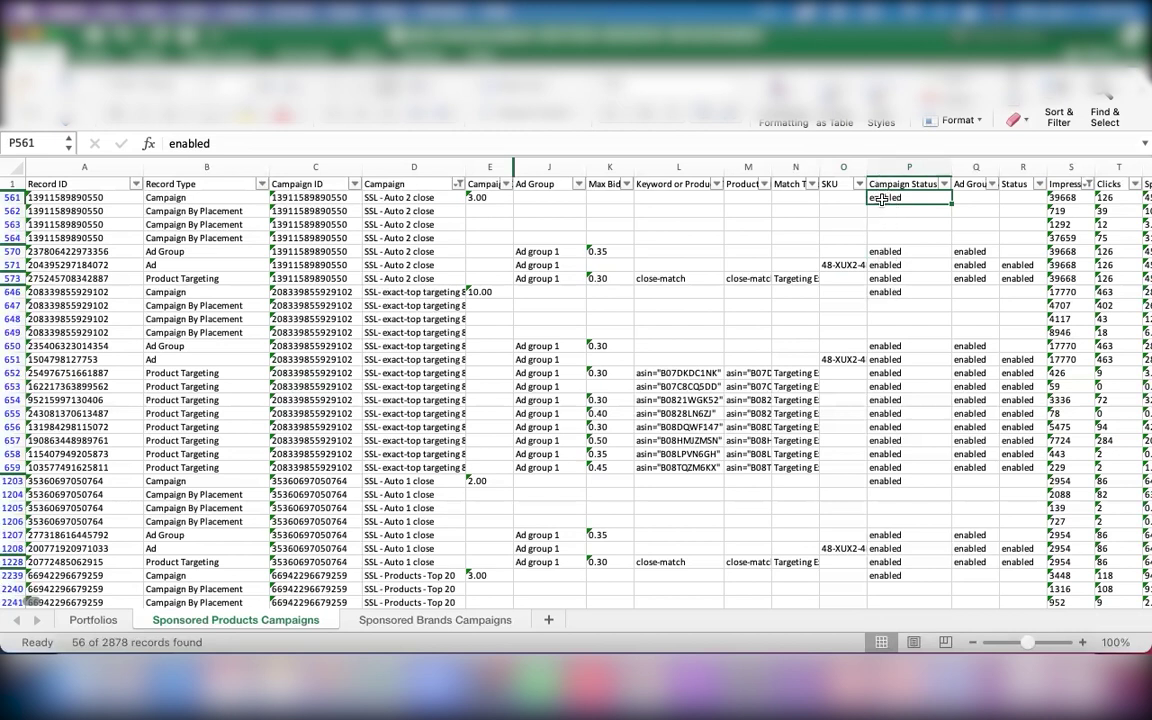
pyautogui.write('paused')
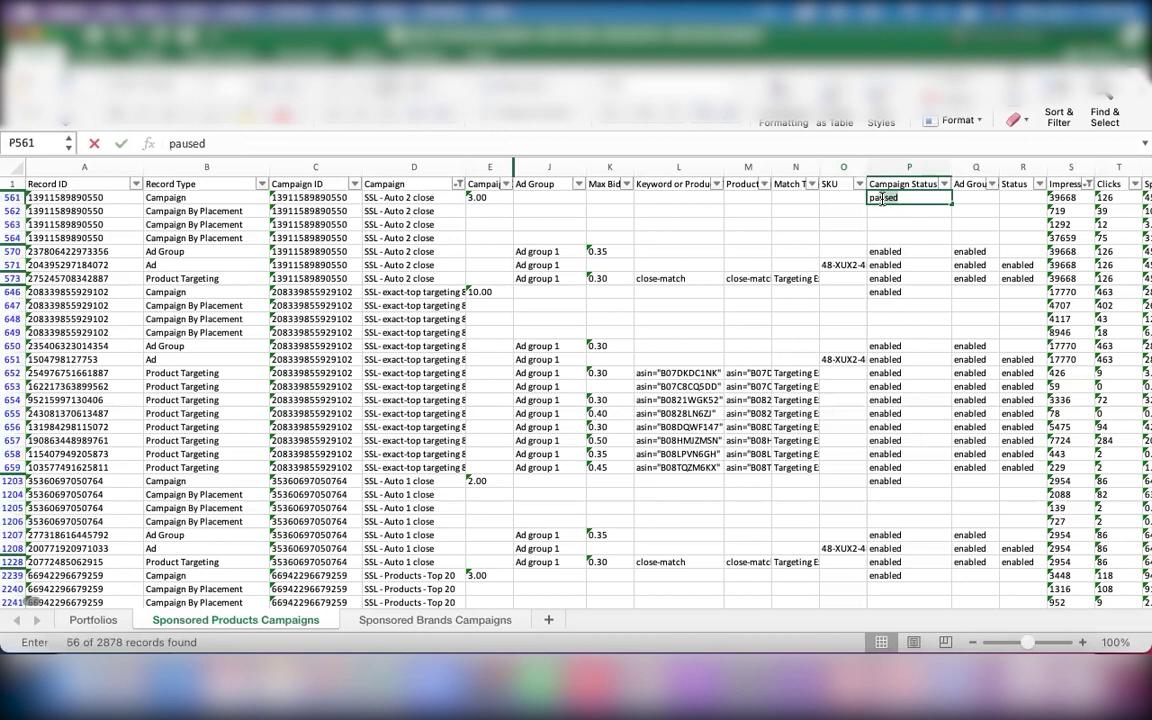
pyautogui.press('Return')
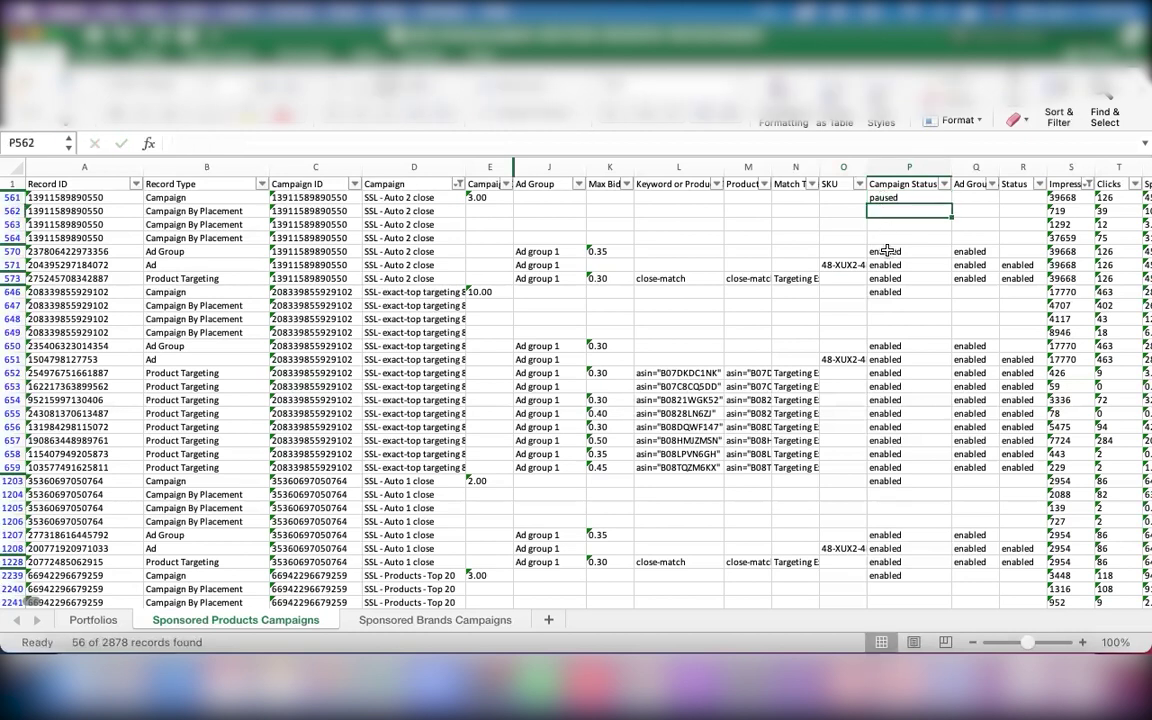
pyautogui.click(887, 251)
pyautogui.write('paused')
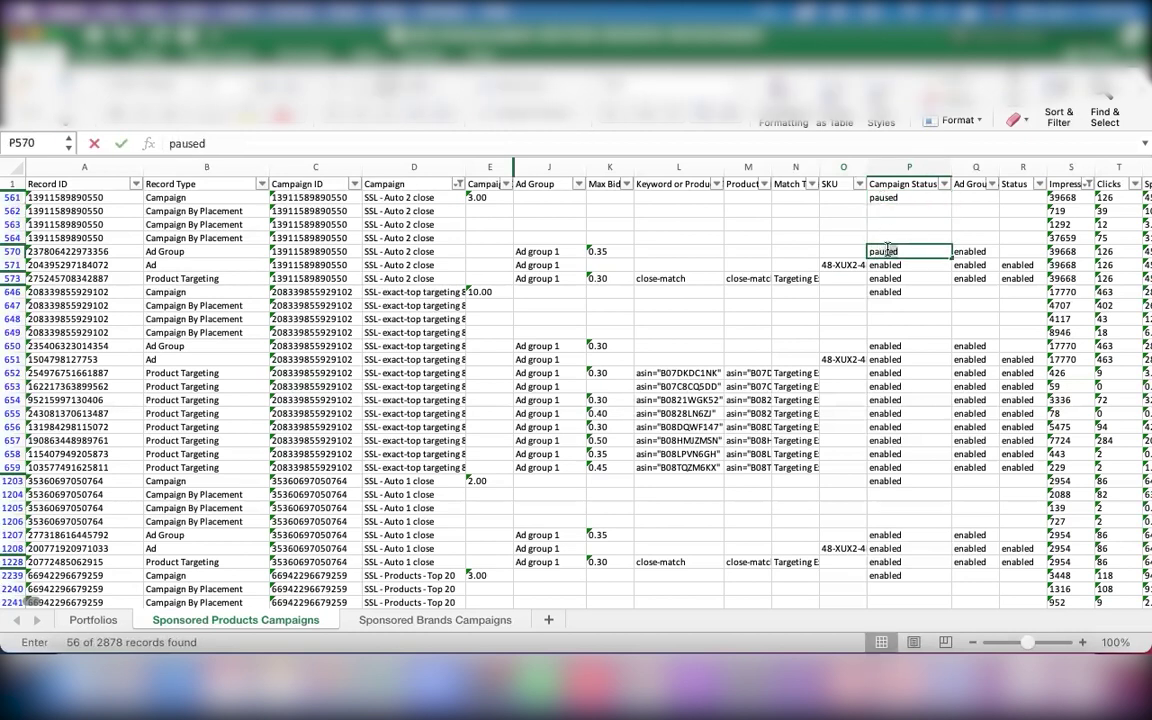
pyautogui.press('Return')
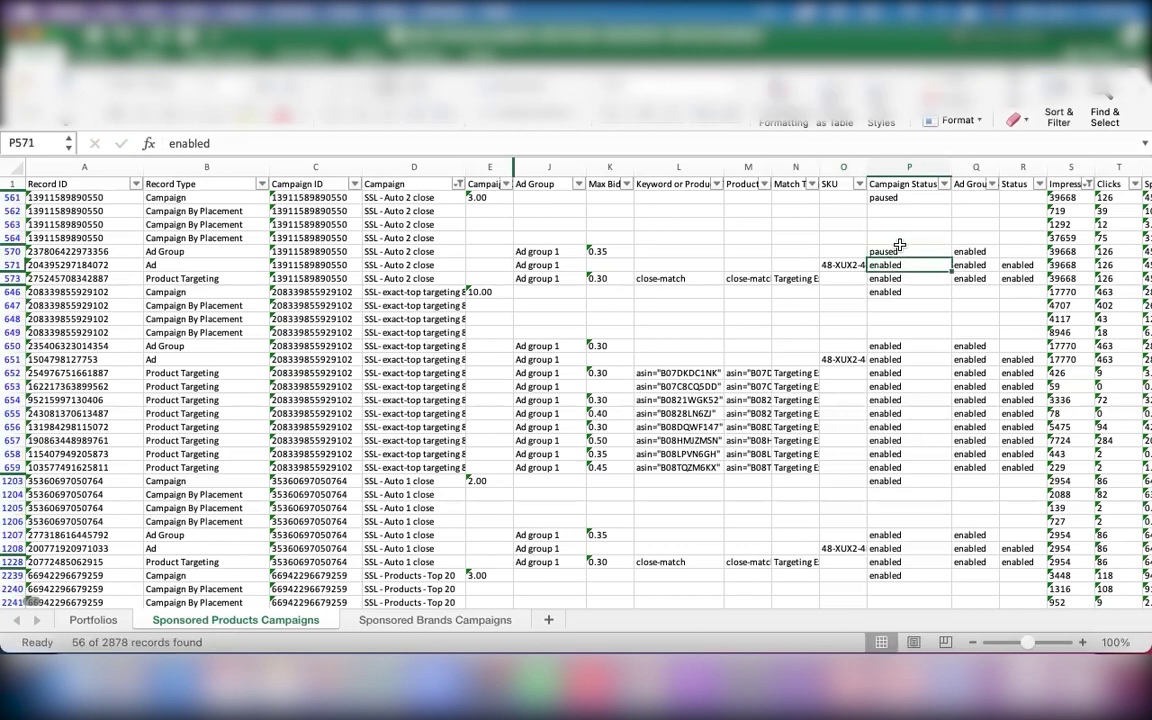
pyautogui.click(927, 254)
pyautogui.moveTo(951, 257); pyautogui.dragTo(935, 300)
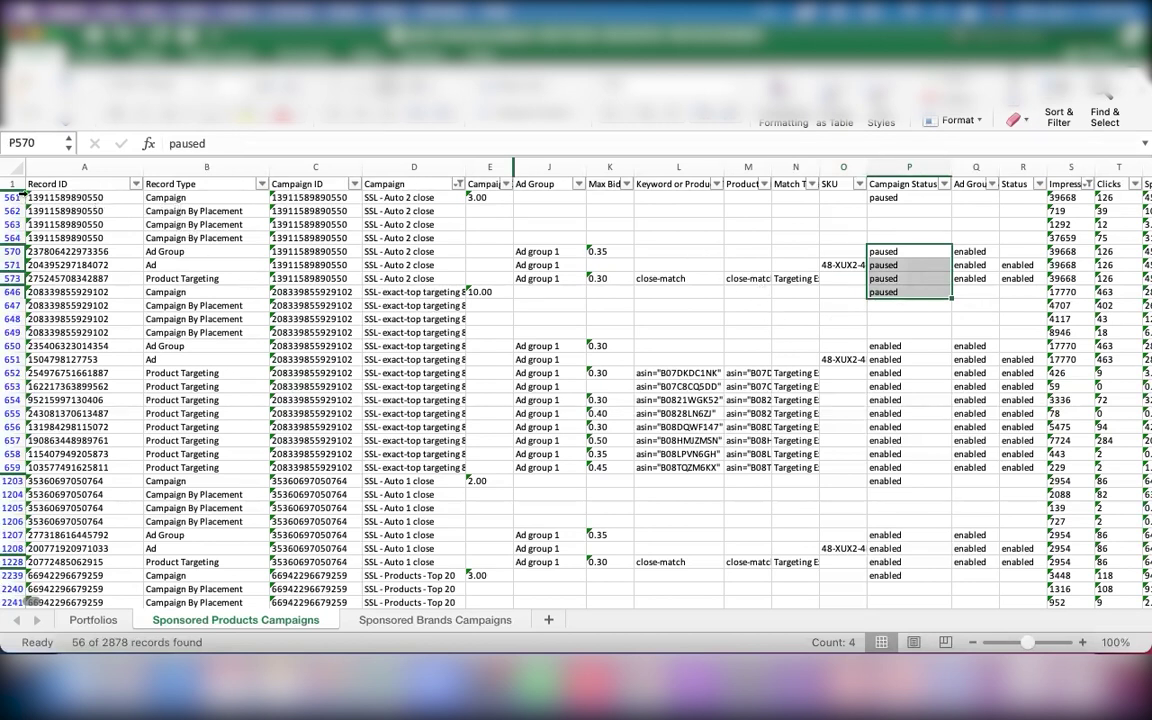
# Check which rows belong to SSL - Auto 2 close, and set the exact-top targeting campaign's status in P646 to enabled
pyautogui.click(14, 196)
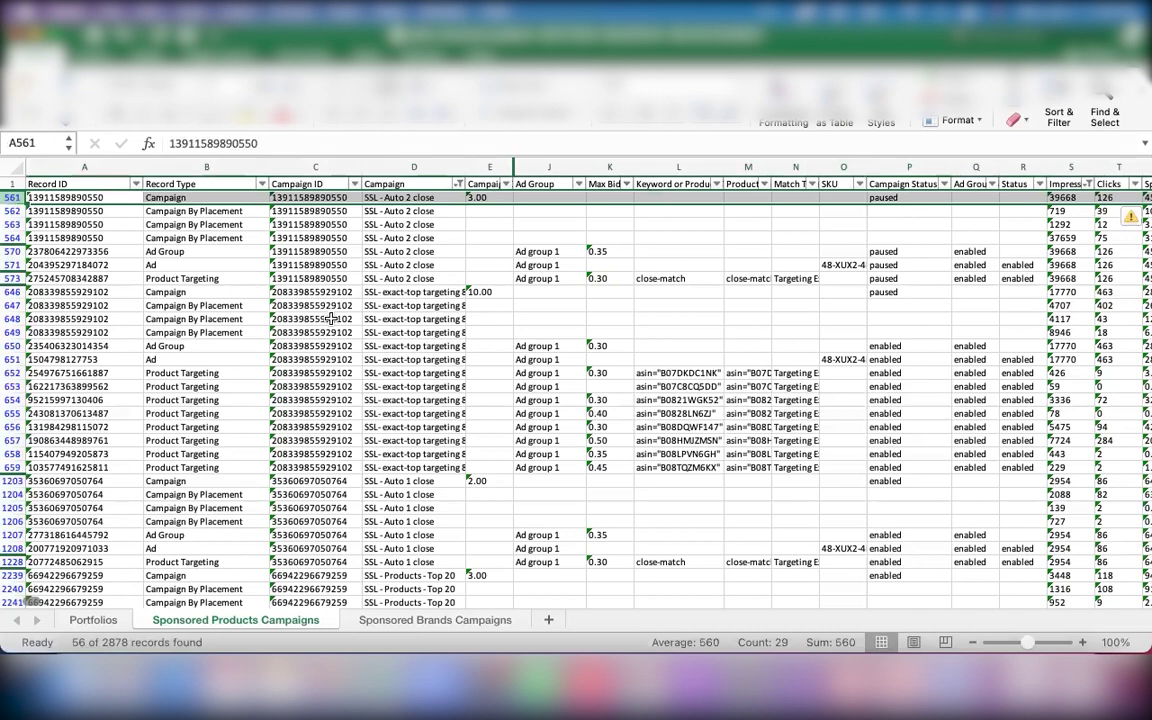
pyautogui.click(12, 278)
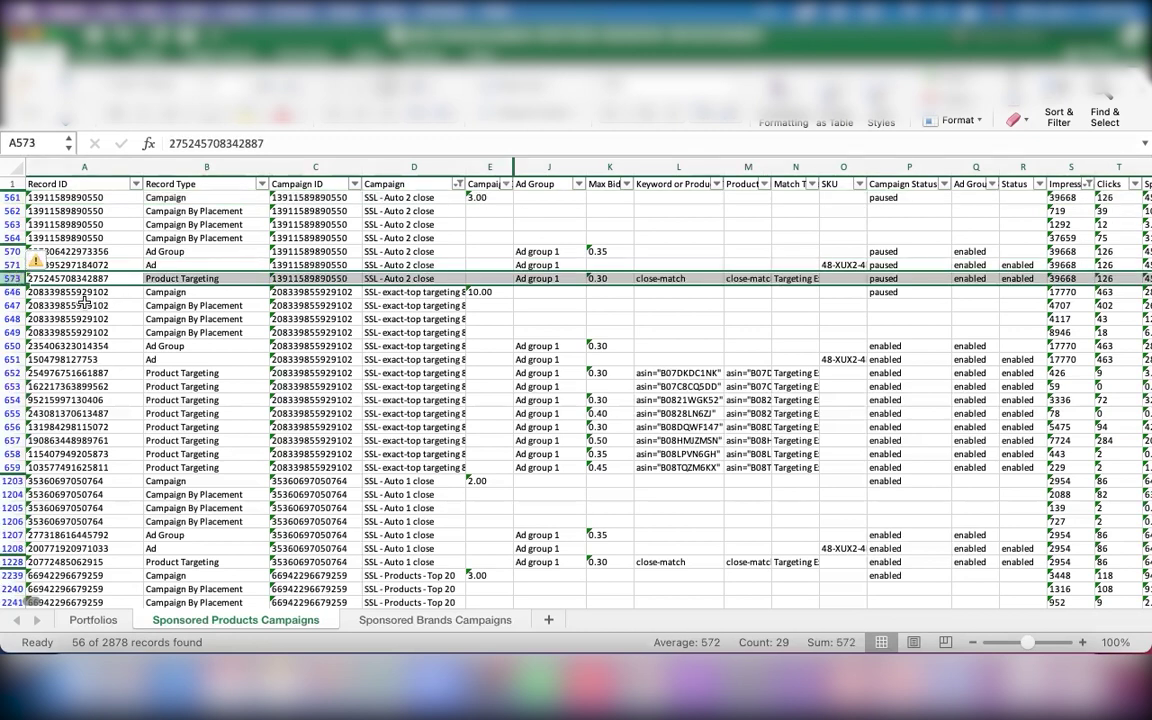
pyautogui.click(12, 291)
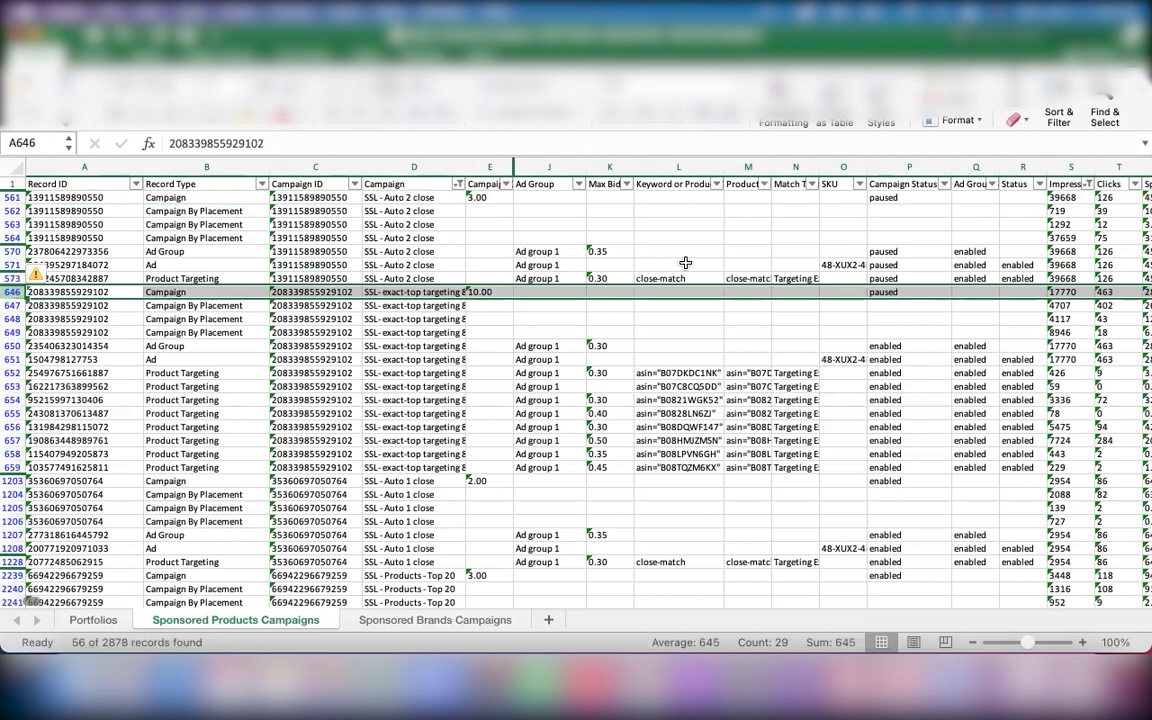
pyautogui.click(890, 291)
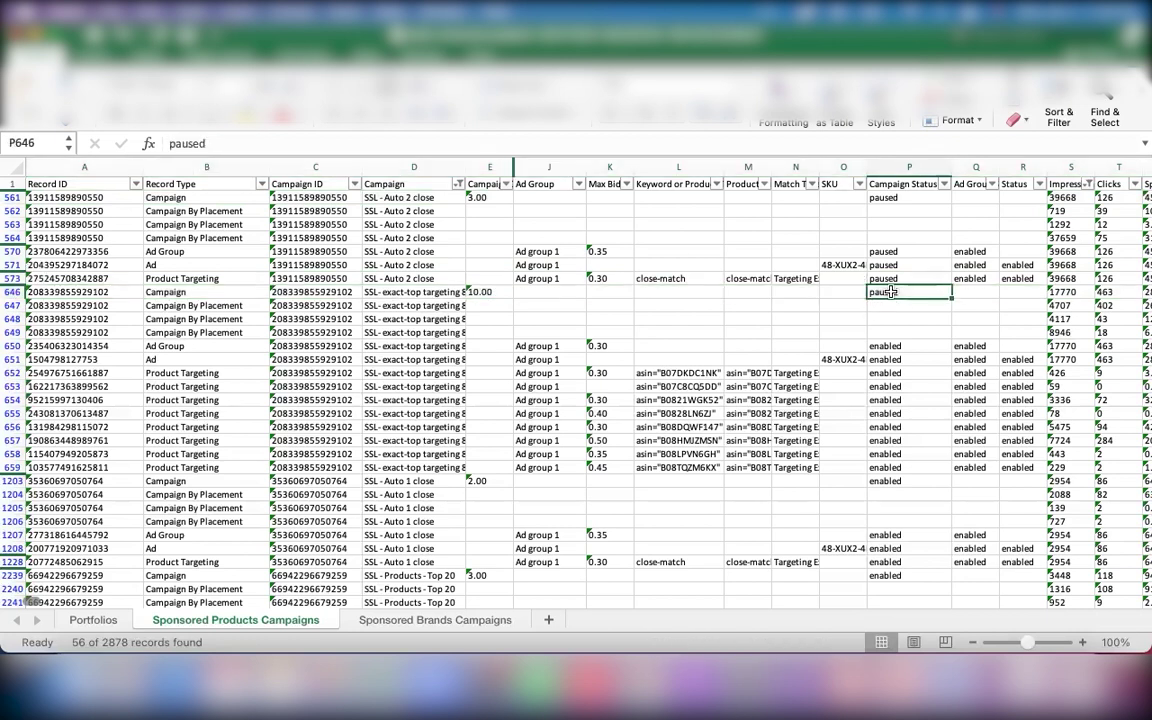
pyautogui.write('enabl')
pyautogui.press('Return')
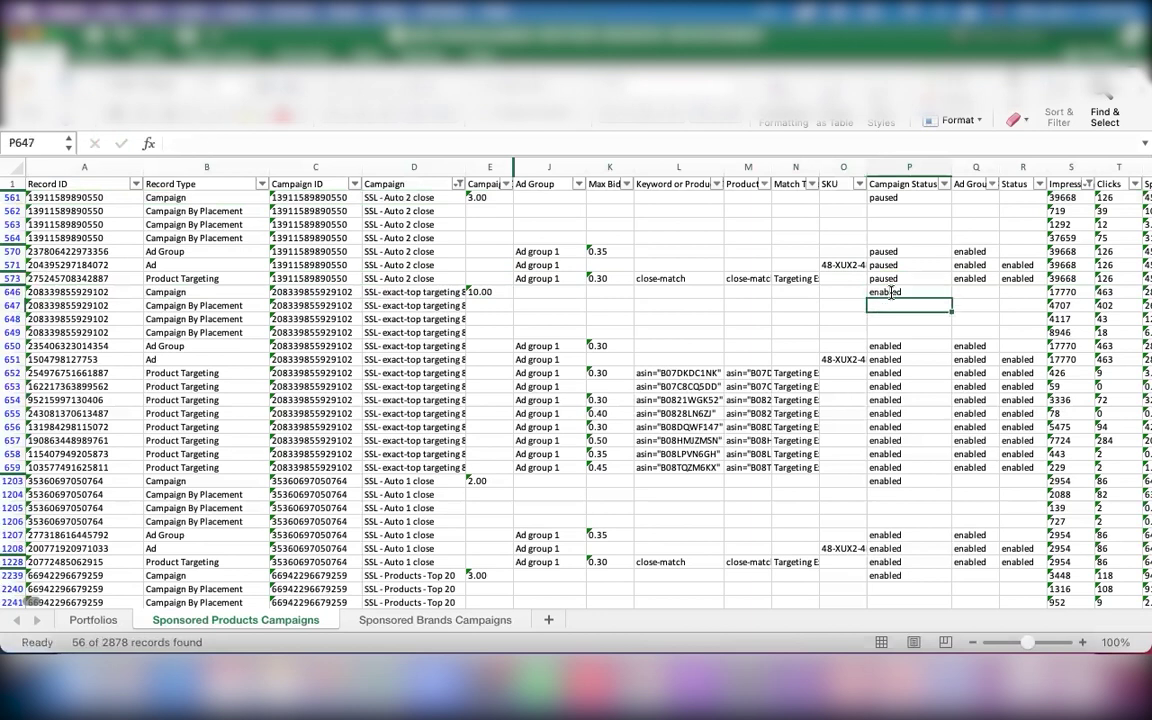
# Undo the Campaign Status changes made to the SSL - Auto 2 close and exact-top targeting rows
pyautogui.click(890, 198)
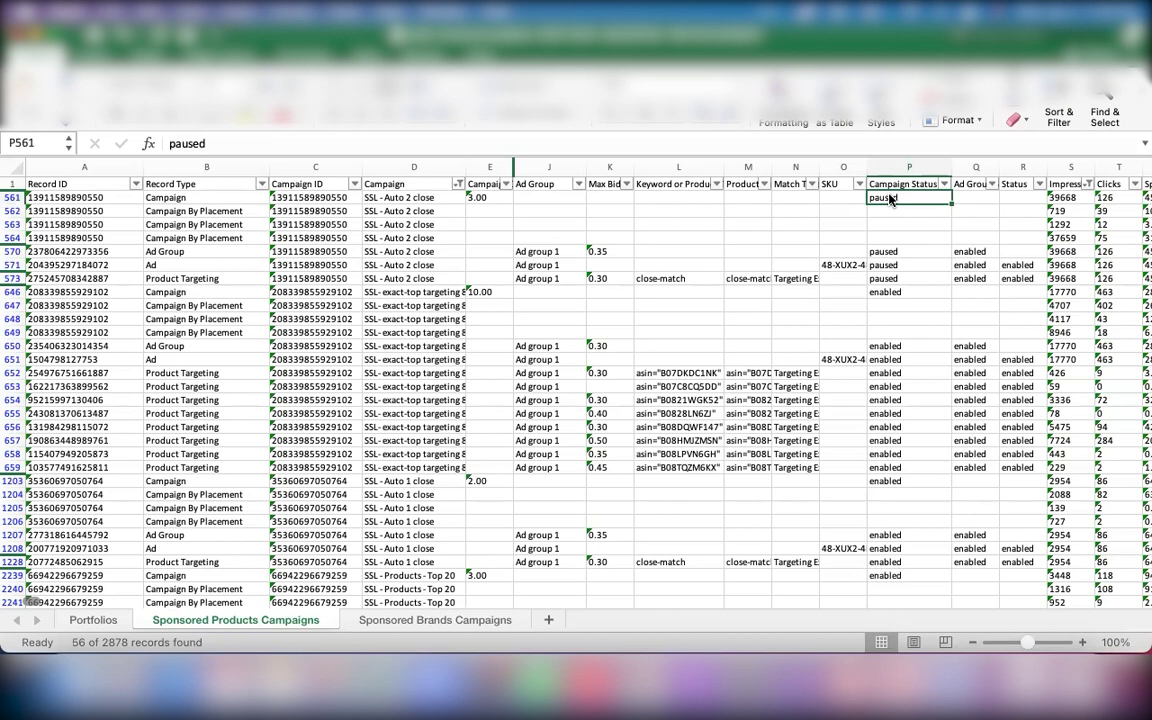
pyautogui.press('super+z')
pyautogui.press('super+y')
pyautogui.press('super+y')
pyautogui.press('super+y')
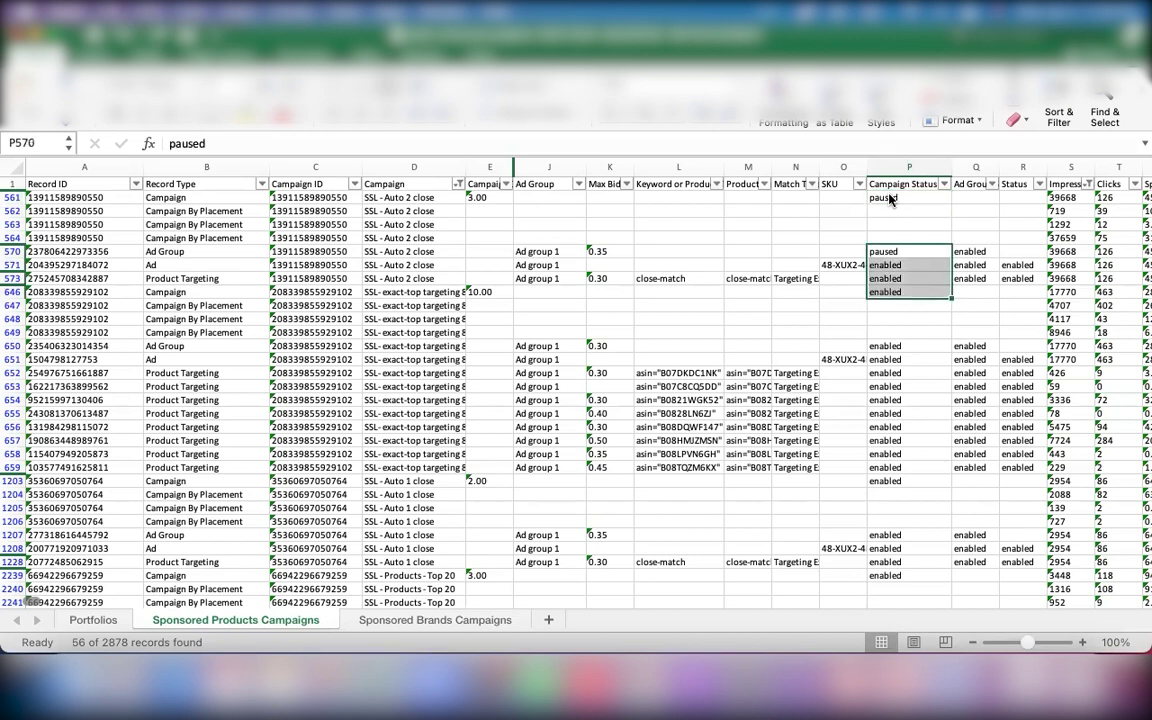
pyautogui.press('super+y')
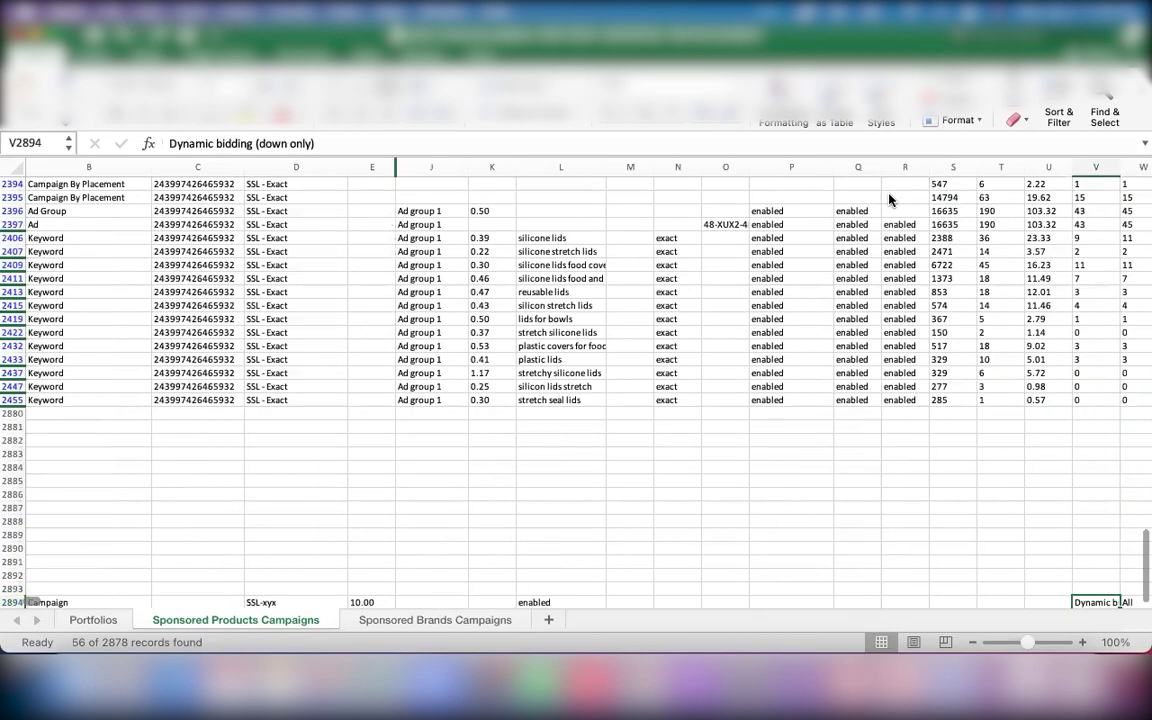
pyautogui.press('super+y')
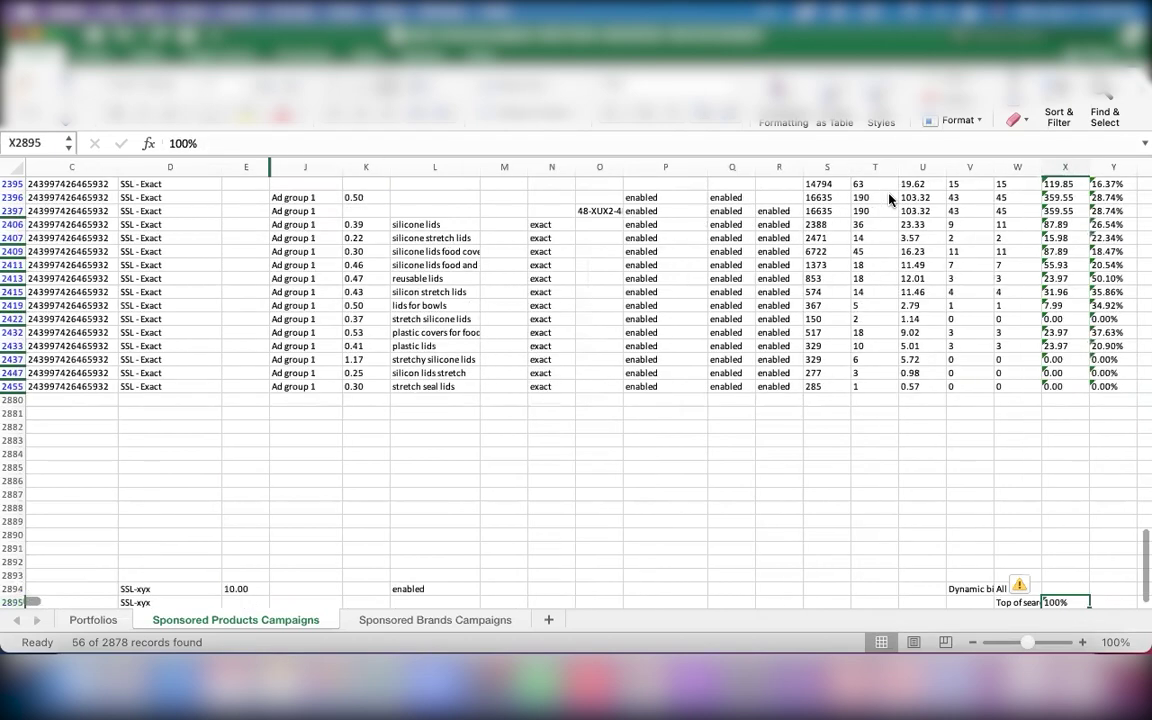
# Review the performance, bidding strategy and placement bid increase columns of the existing SSL campaigns
pyautogui.scroll(5, 955, 320)
pyautogui.hscroll(3, 955, 320)
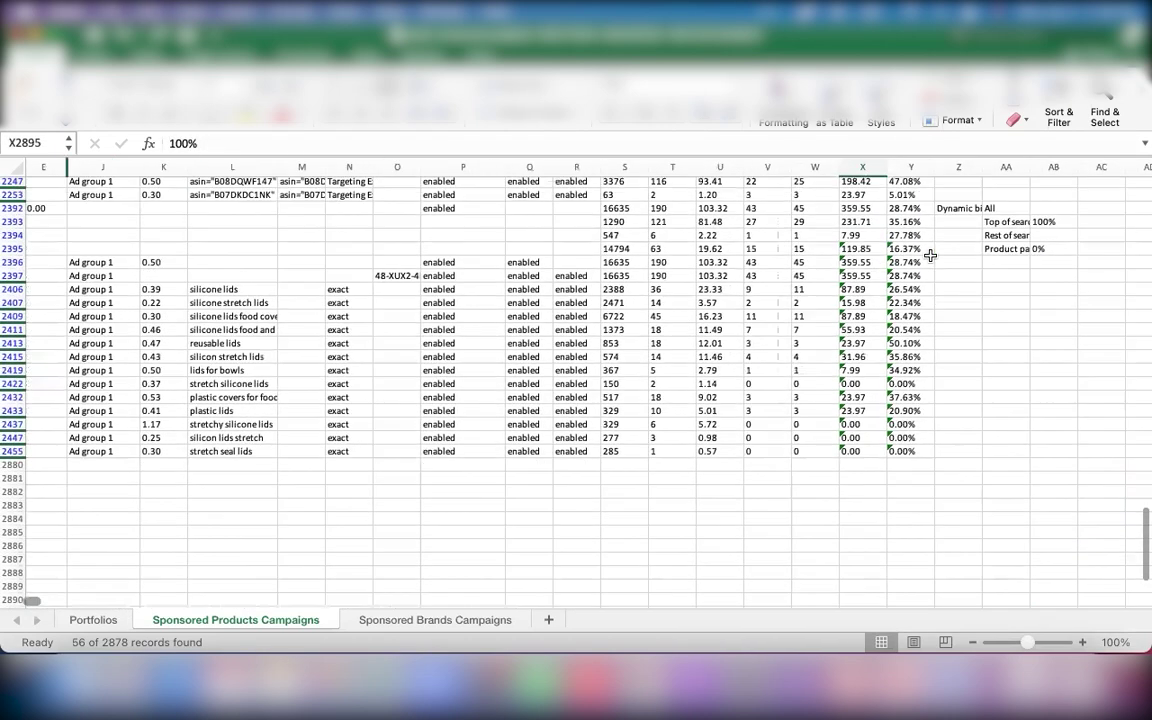
pyautogui.scroll(10, 930, 256)
pyautogui.hscroll(1, 930, 256)
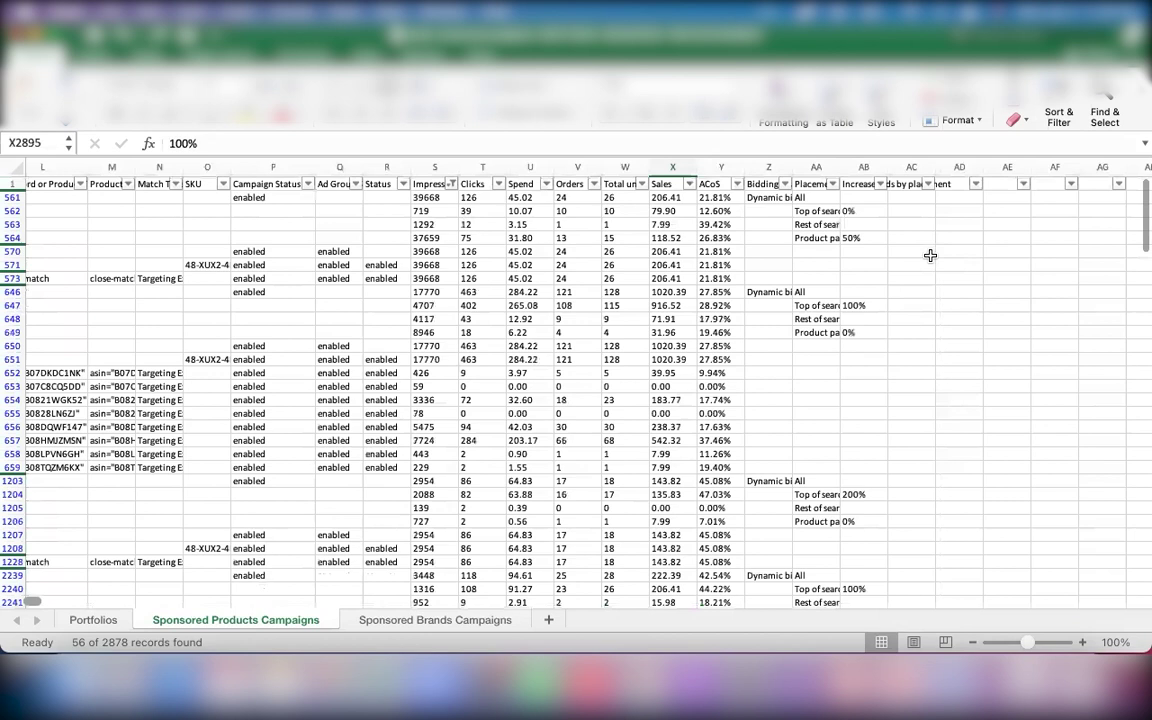
pyautogui.hscroll(6, 930, 256)
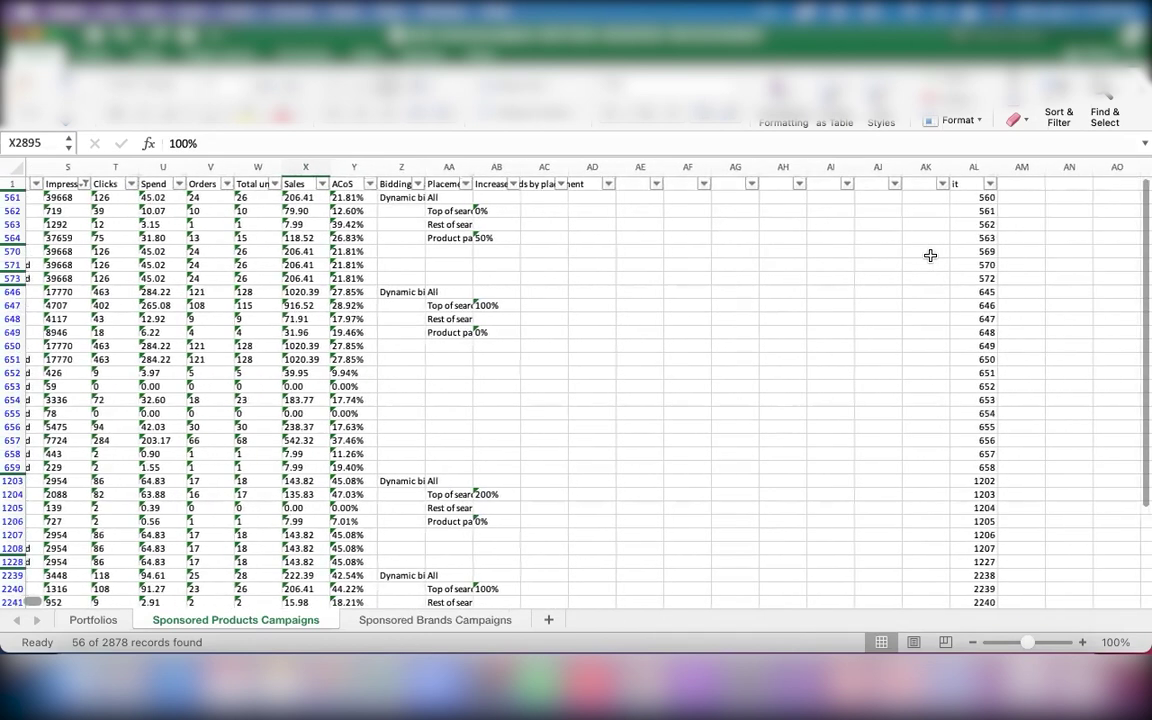